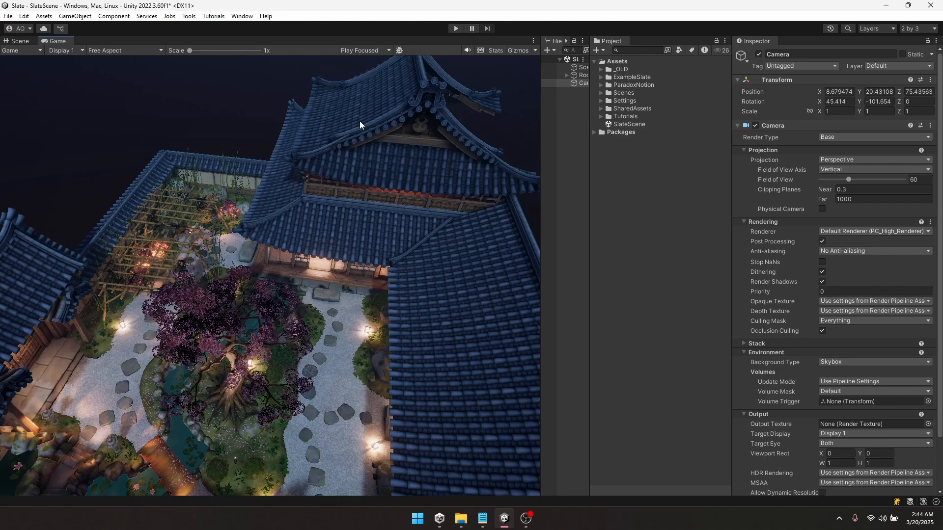
Import all files of the Slate Cinematic Sequencer package from the Package Manager and close the manager
{"action": "left_click", "coordinate": [252, 17]}
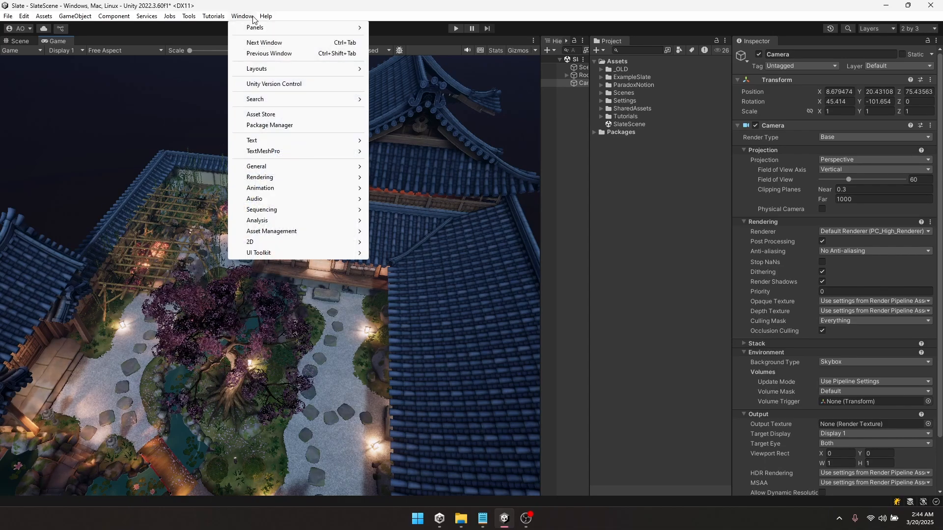
{"action": "left_click", "coordinate": [273, 126]}
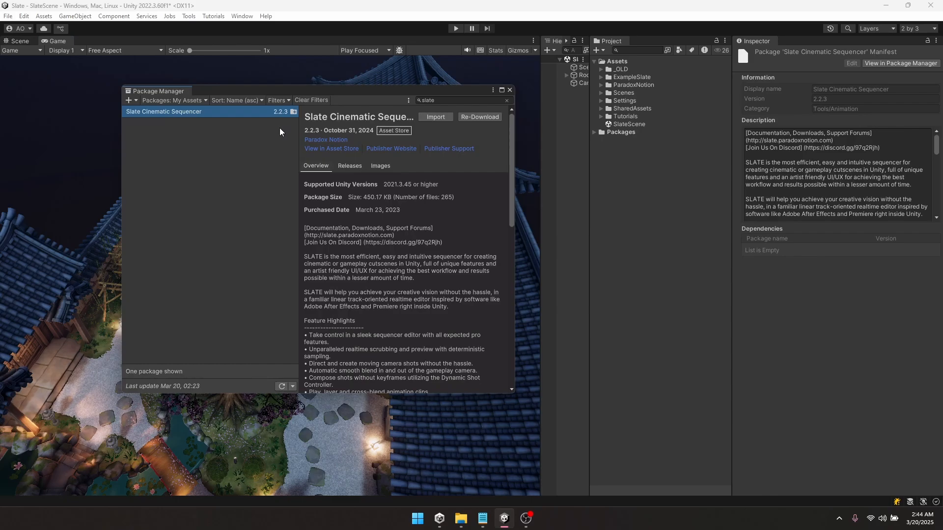
{"action": "left_click_drag", "start_coordinate": [438, 92], "coordinate": [482, 91]}
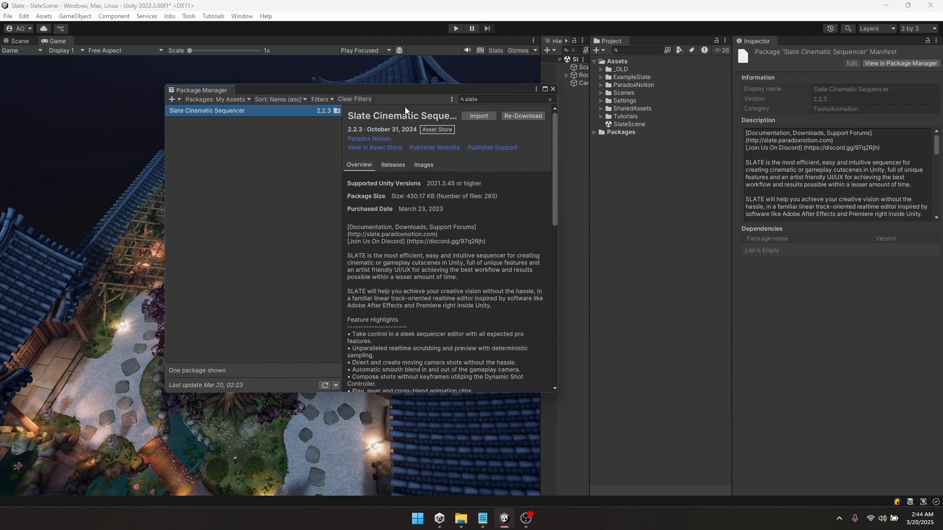
{"action": "left_click", "coordinate": [478, 117]}
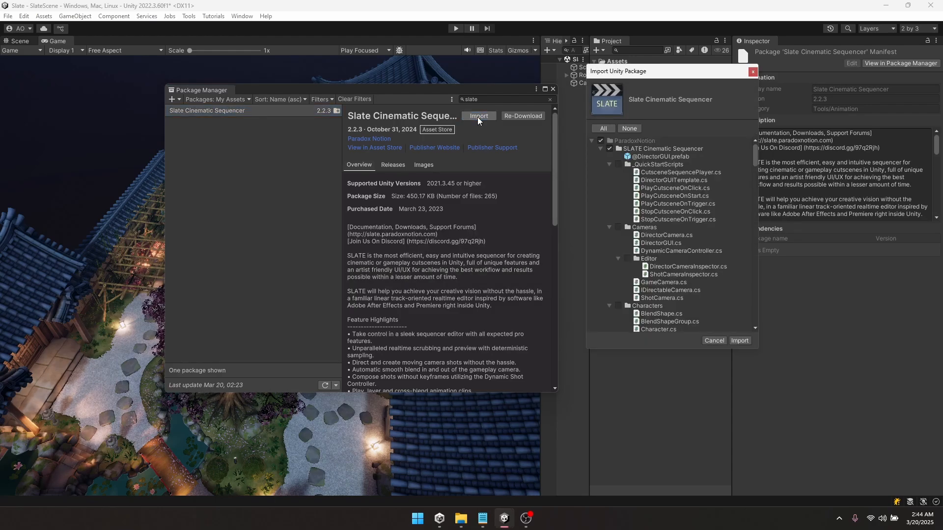
{"action": "left_click", "coordinate": [742, 341]}
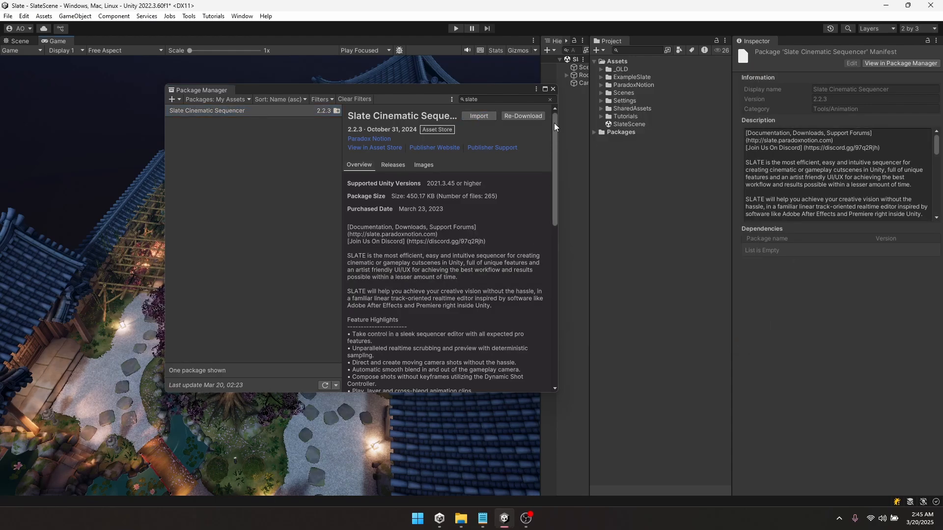
{"action": "left_click", "coordinate": [553, 89]}
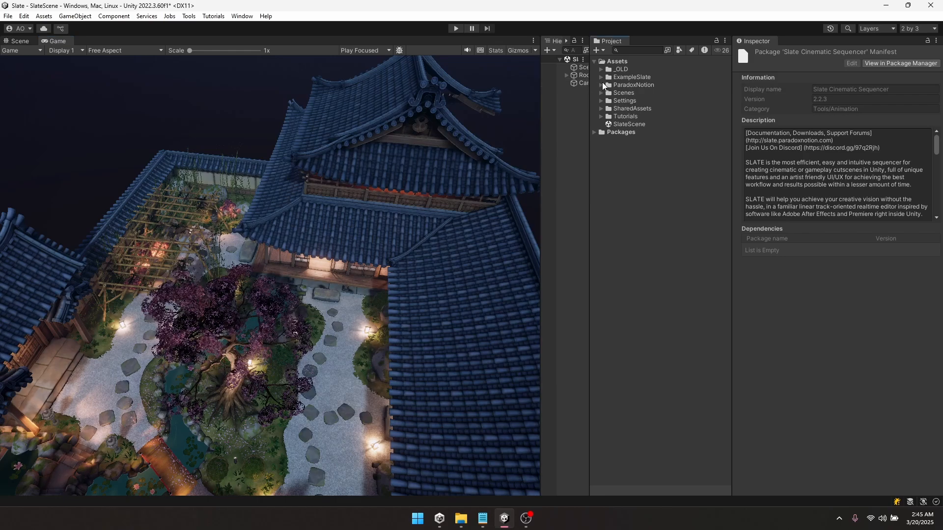
Look inside the ParadoxNotion assets folder for the imported SLATE Cinematic Sequencer folder, and collapse it again
{"action": "left_click", "coordinate": [623, 85]}
{"action": "left_click", "coordinate": [673, 93]}
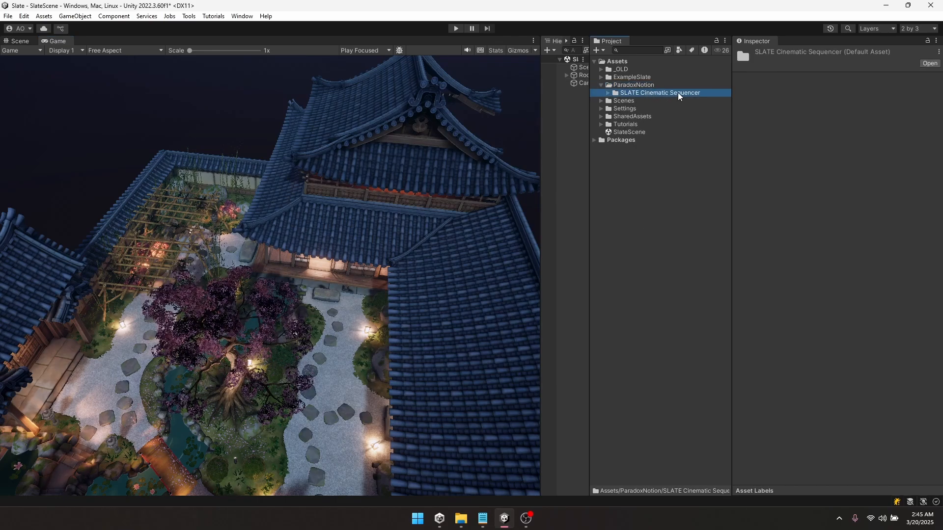
{"action": "left_click", "coordinate": [631, 86]}
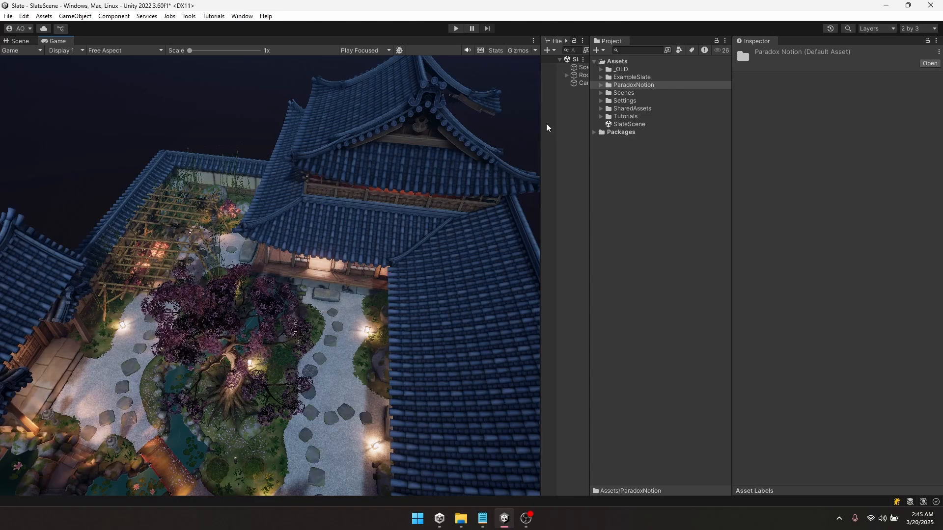
Widen the Hierarchy and create a new SLATE cutscene in the scene
{"action": "left_click_drag", "start_coordinate": [540, 123], "coordinate": [476, 123]}
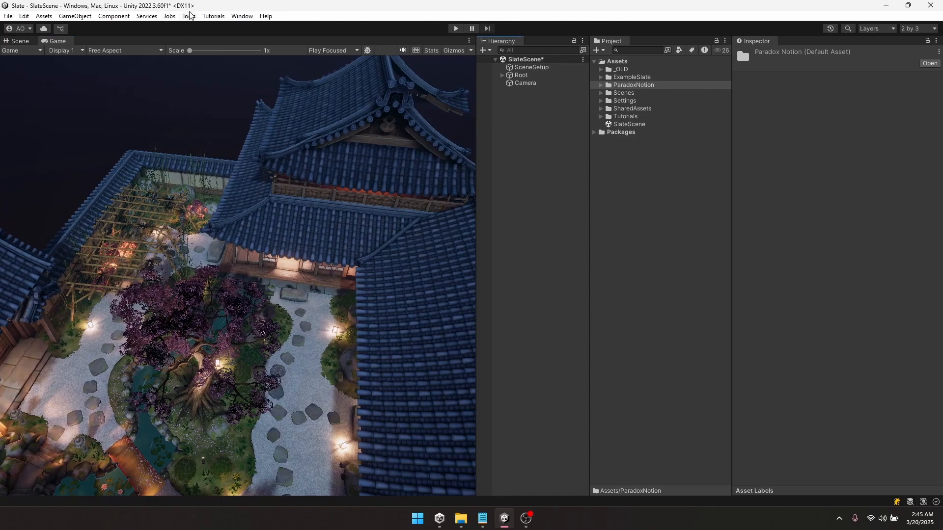
{"action": "left_click", "coordinate": [189, 16]}
{"action": "mouse_move", "coordinate": [245, 27]}
{"action": "mouse_move", "coordinate": [317, 27]}
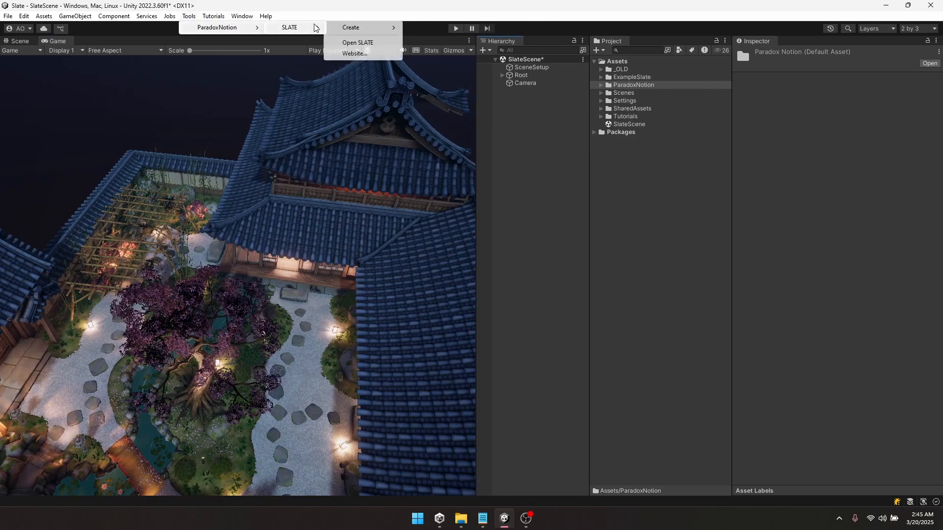
{"action": "mouse_move", "coordinate": [349, 30]}
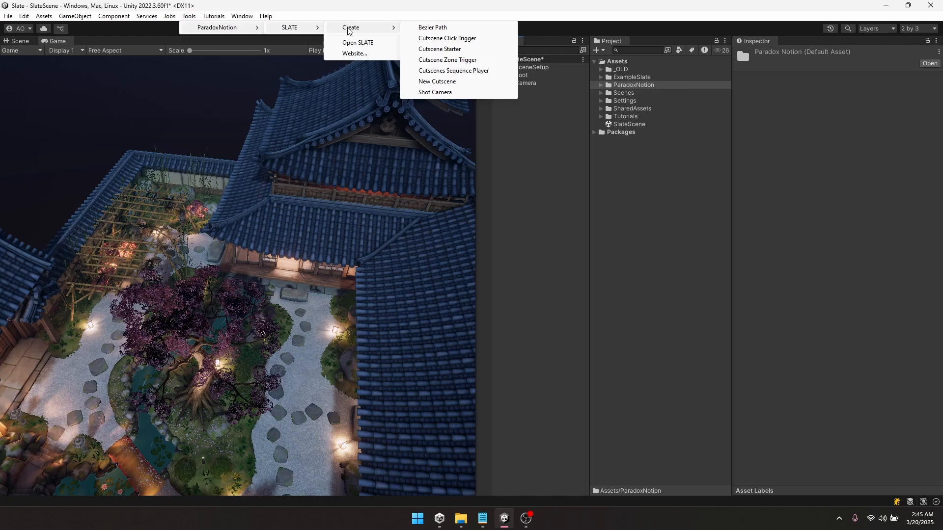
{"action": "left_click", "coordinate": [443, 86]}
Dock the SLATE editor beneath the other panels and enlarge it until all director tracks fit
{"action": "left_click_drag", "start_coordinate": [479, 96], "coordinate": [352, 127]}
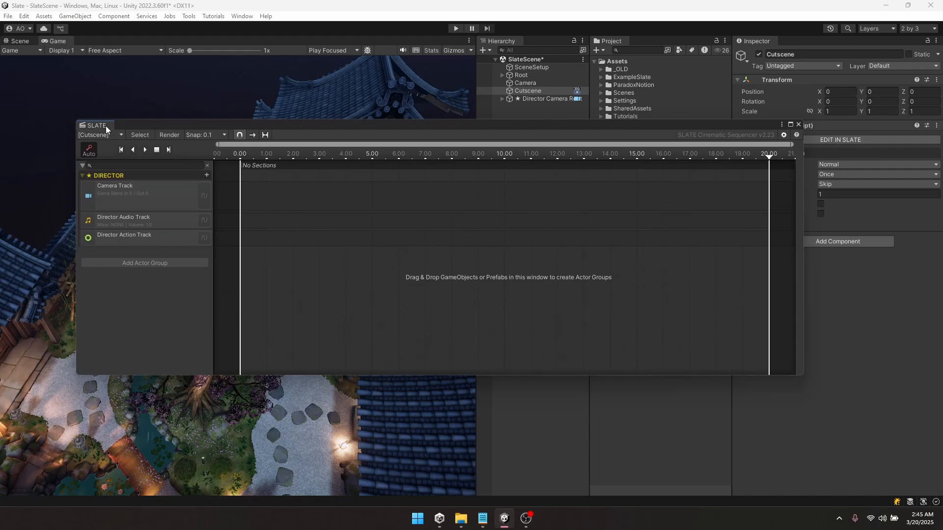
{"action": "scroll", "coordinate": [466, 216], "scroll_direction": "down", "scroll_amount": 2}
{"action": "middle_click_drag", "start_coordinate": [441, 216], "coordinate": [467, 214]}
{"action": "scroll", "coordinate": [524, 197], "scroll_direction": "up", "scroll_amount": 1}
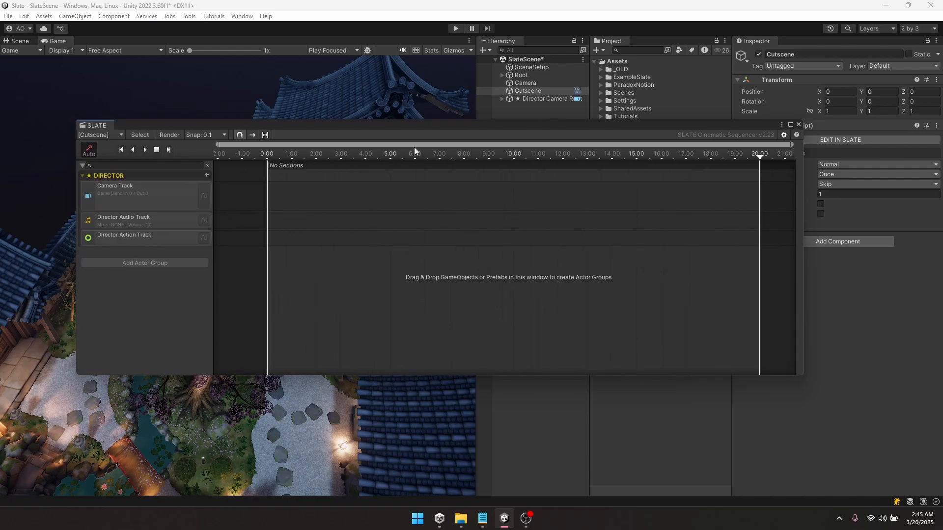
{"action": "left_click_drag", "start_coordinate": [359, 127], "coordinate": [404, 108]}
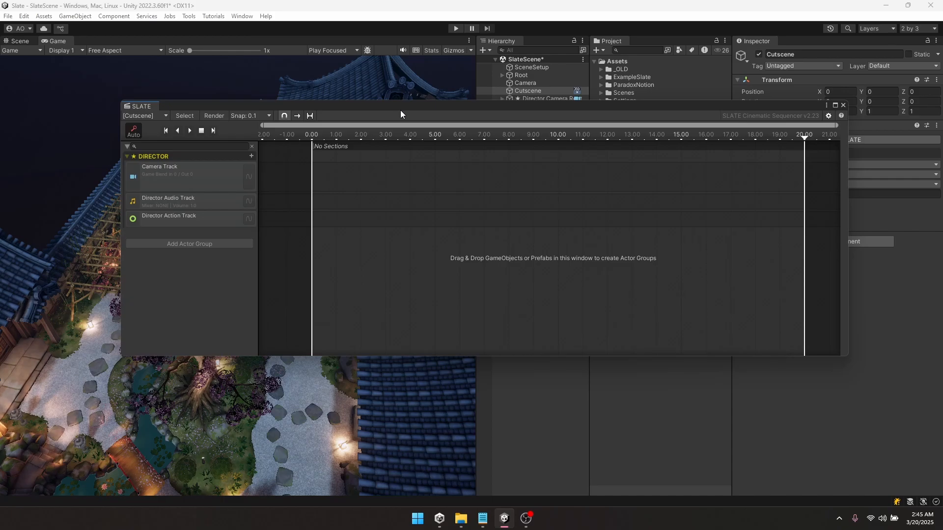
{"action": "left_click_drag", "start_coordinate": [153, 107], "coordinate": [431, 500]}
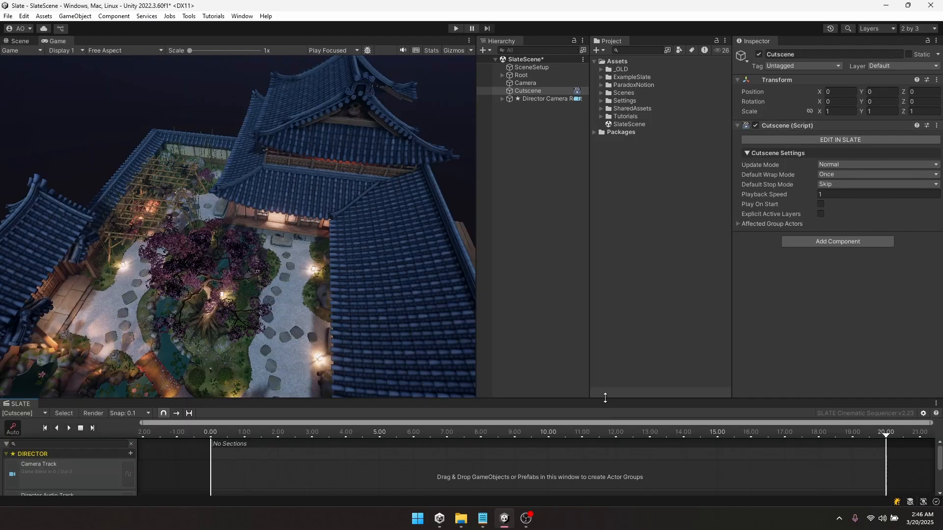
{"action": "left_click_drag", "start_coordinate": [609, 403], "coordinate": [629, 310]}
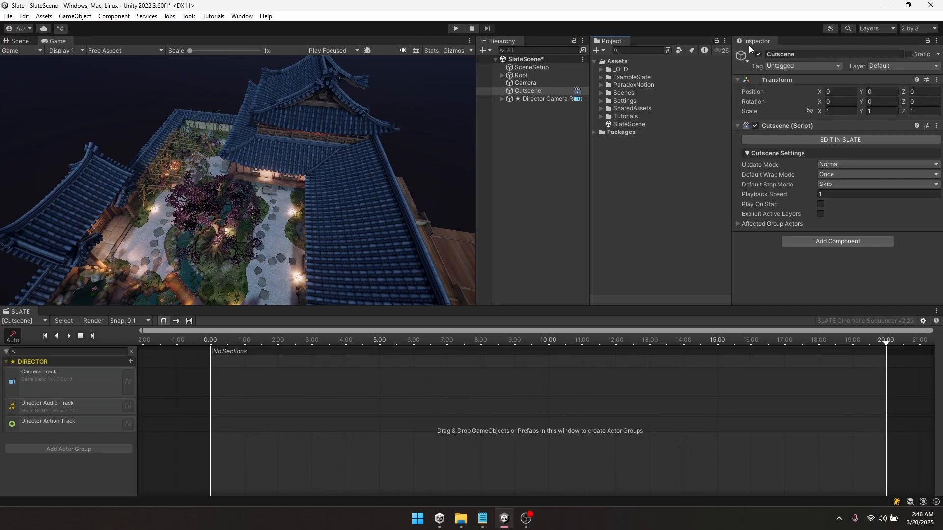
Re-dock the Inspector as a full-height column beside the SLATE editor, resize the Hierarchy, Project and Game panels, and save the scene
{"action": "left_click_drag", "start_coordinate": [751, 43], "coordinate": [940, 435]}
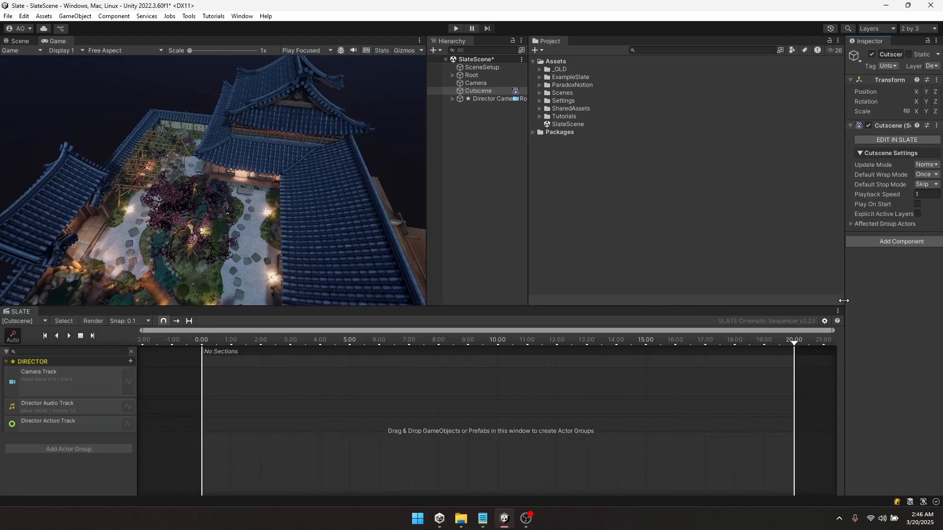
{"action": "left_click_drag", "start_coordinate": [843, 301], "coordinate": [718, 280]}
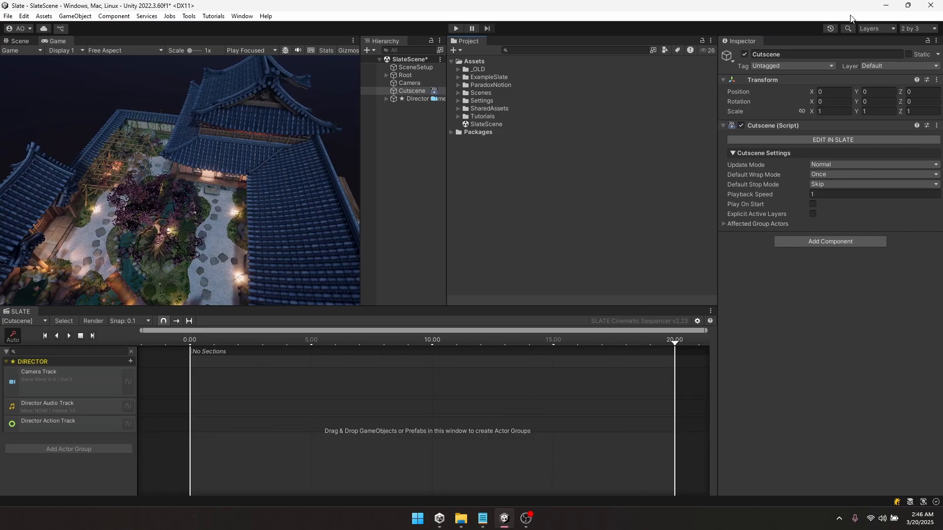
{"action": "left_click_drag", "start_coordinate": [446, 154], "coordinate": [620, 152]}
{"action": "left_click_drag", "start_coordinate": [361, 173], "coordinate": [501, 174]}
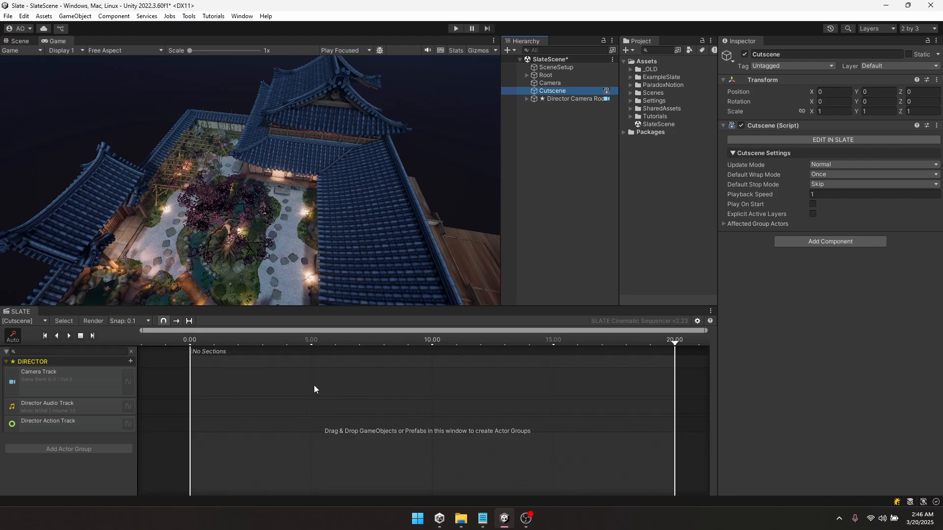
{"action": "middle_click_drag", "start_coordinate": [314, 386], "coordinate": [274, 420]}
{"action": "key", "text": "ctrl+s"}
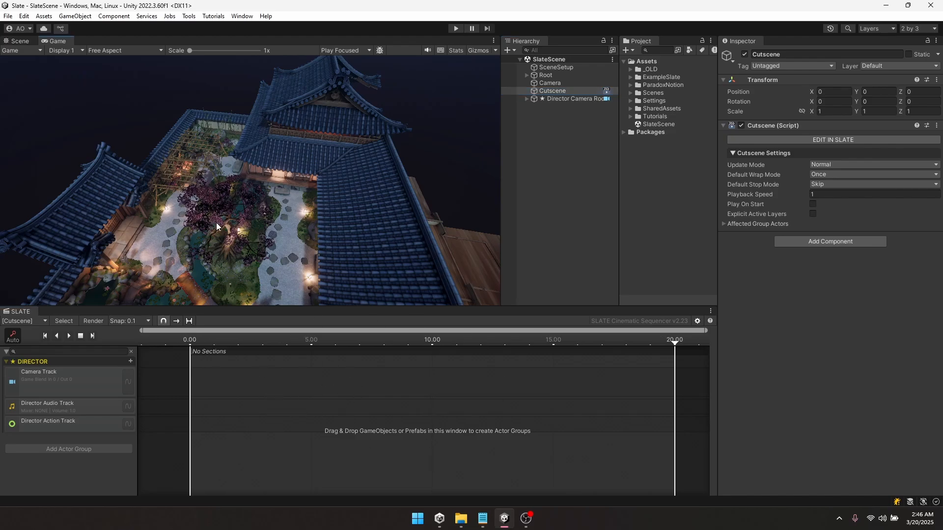
Move the Cutscene object below Director Camera Root in the Hierarchy and review the settings of both objects
{"action": "left_click", "coordinate": [549, 92]}
{"action": "mouse_move", "coordinate": [548, 93]}
{"action": "left_mouse_down"}
{"action": "mouse_move", "coordinate": [562, 95]}
{"action": "mouse_move", "coordinate": [559, 109]}
{"action": "left_mouse_up"}
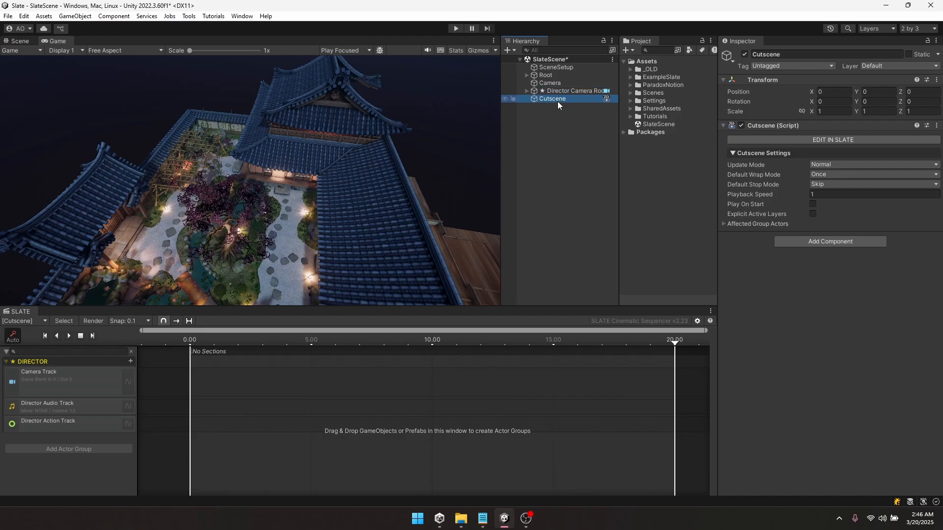
{"action": "left_click", "coordinate": [560, 90]}
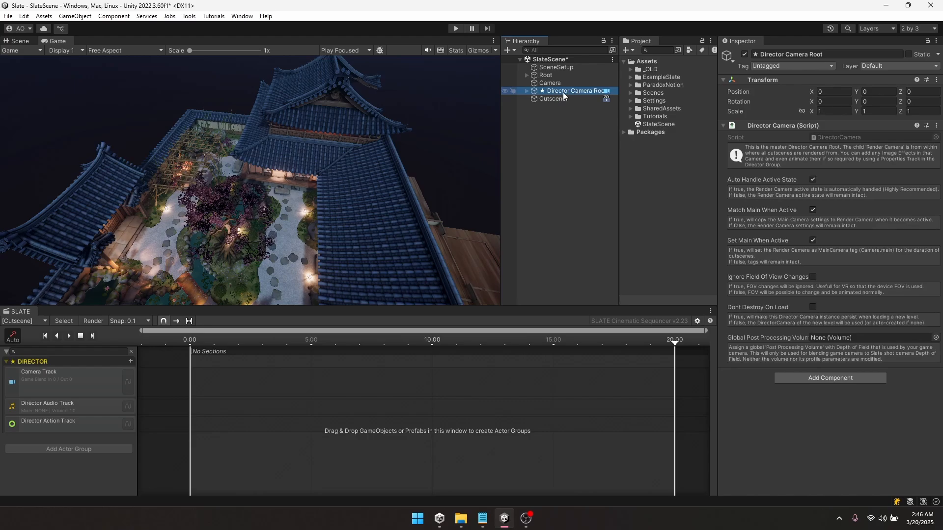
{"action": "left_click", "coordinate": [555, 97]}
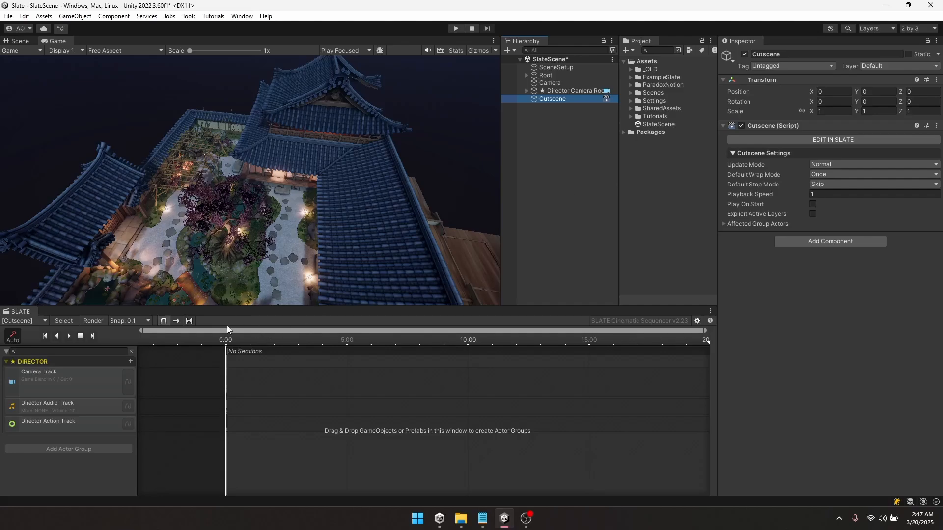
Examine the settings of the Director group and its camera, audio and action tracks
{"action": "left_click", "coordinate": [31, 363]}
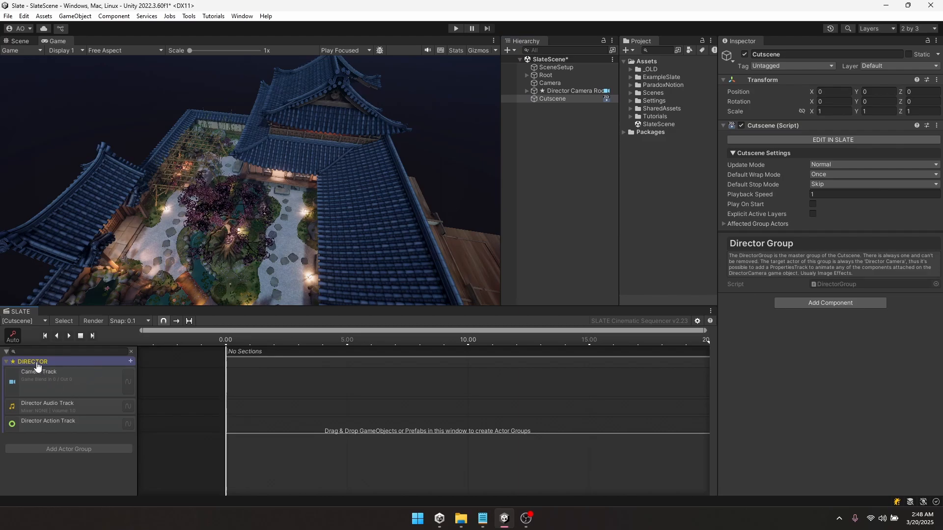
{"action": "left_click", "coordinate": [74, 378]}
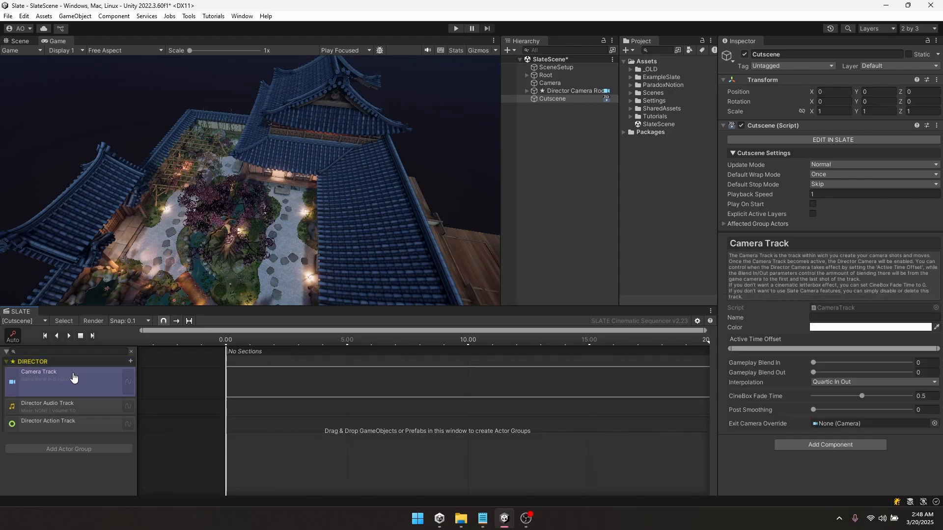
{"action": "left_click", "coordinate": [78, 401]}
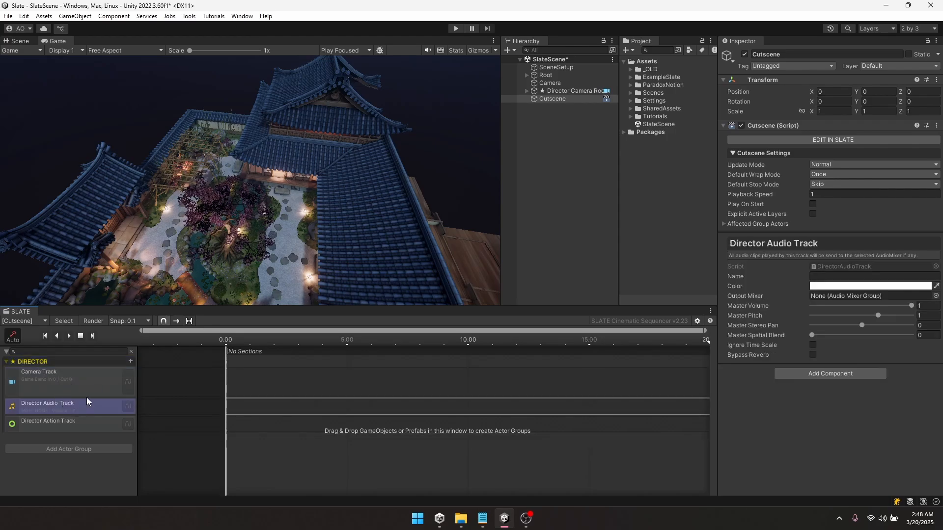
{"action": "left_click", "coordinate": [72, 425]}
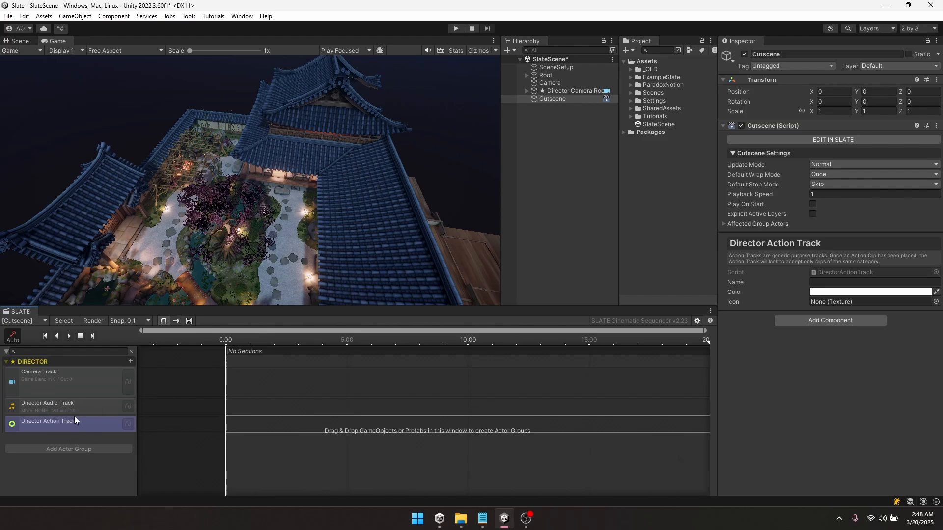
Add a Camera Shot Clip to the Camera Track and shift it to start at 0 seconds
{"action": "left_click", "coordinate": [89, 382]}
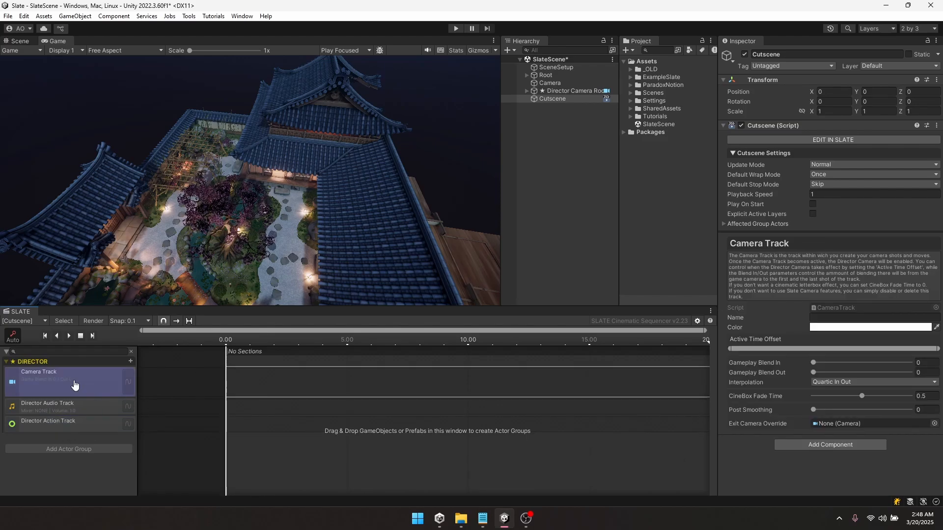
{"action": "double_click", "coordinate": [247, 381]}
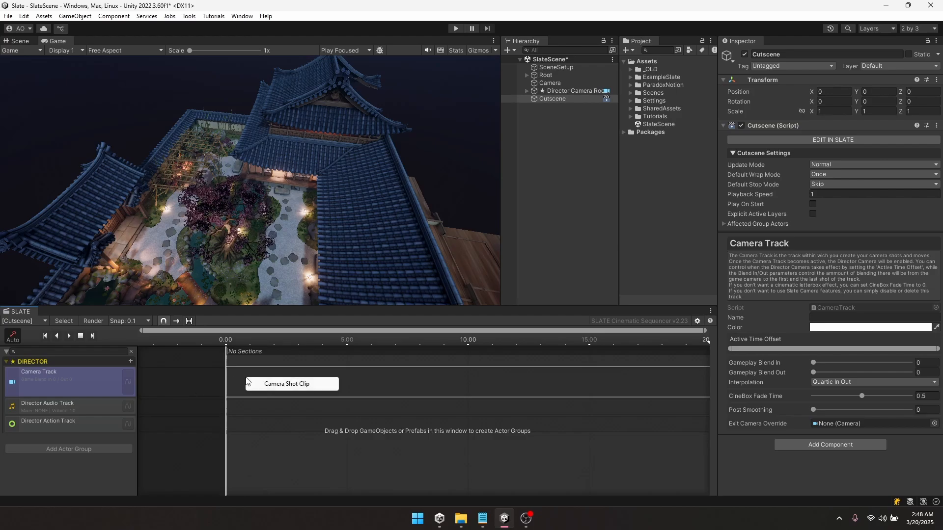
{"action": "left_click", "coordinate": [278, 387]}
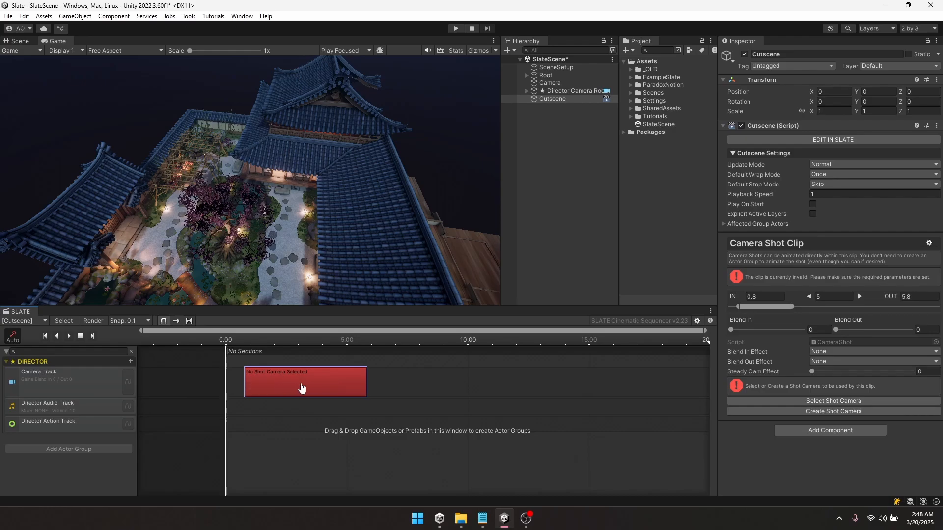
{"action": "left_click_drag", "start_coordinate": [301, 388], "coordinate": [287, 389]}
Add an Audio Clip near the beginning of the Director Audio Track
{"action": "left_click", "coordinate": [237, 405]}
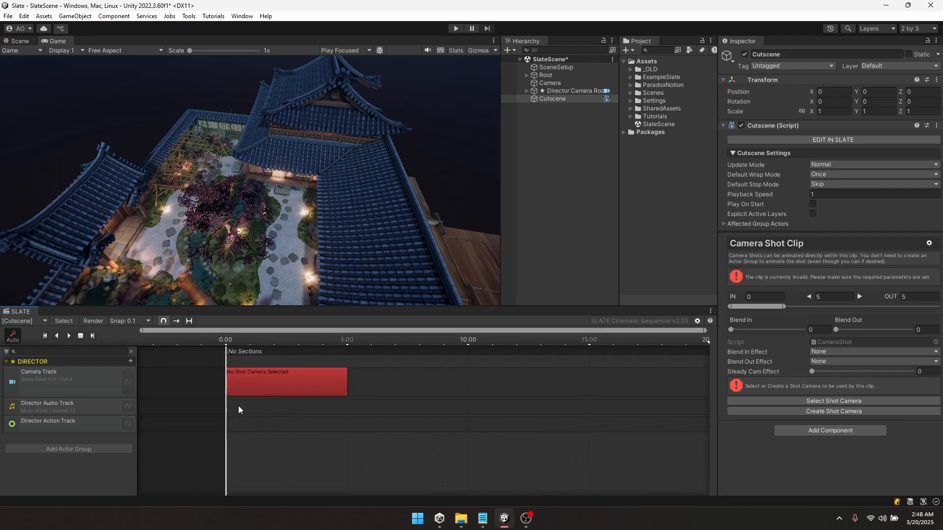
{"action": "right_click", "coordinate": [238, 405]}
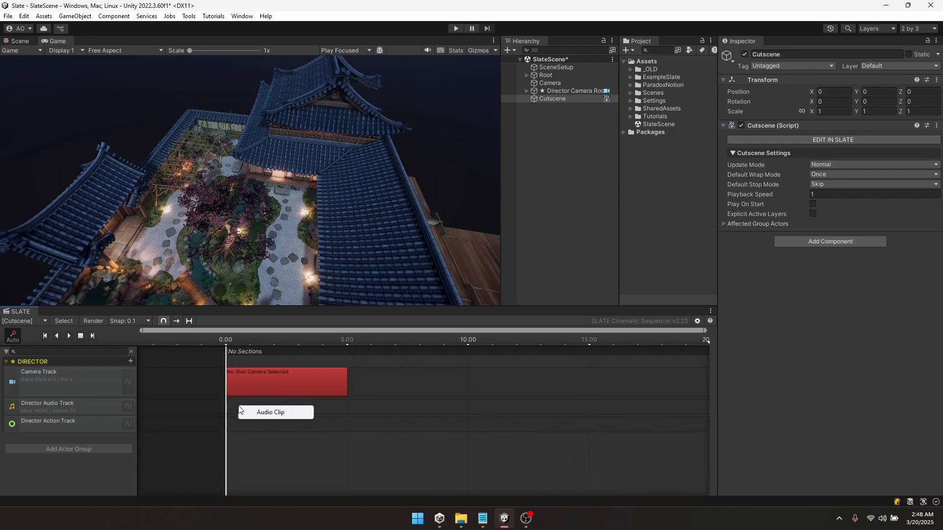
{"action": "left_click", "coordinate": [269, 411]}
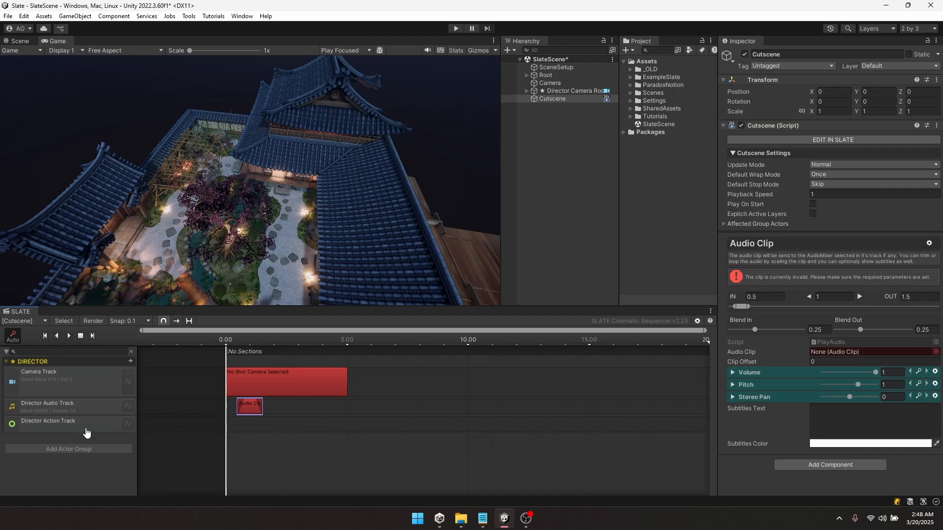
Review the clip types available for the Director Action Track without adding one
{"action": "left_click", "coordinate": [241, 425]}
{"action": "right_click", "coordinate": [241, 425]}
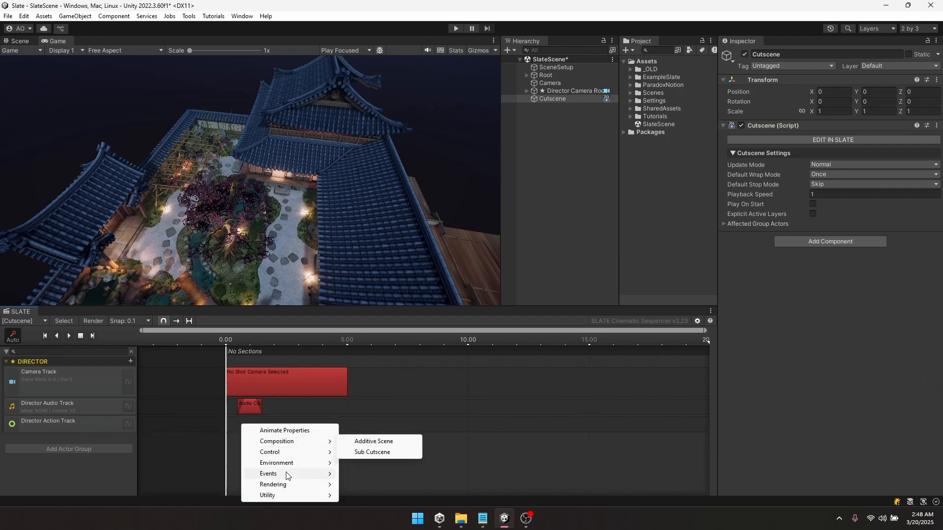
{"action": "left_click", "coordinate": [277, 409]}
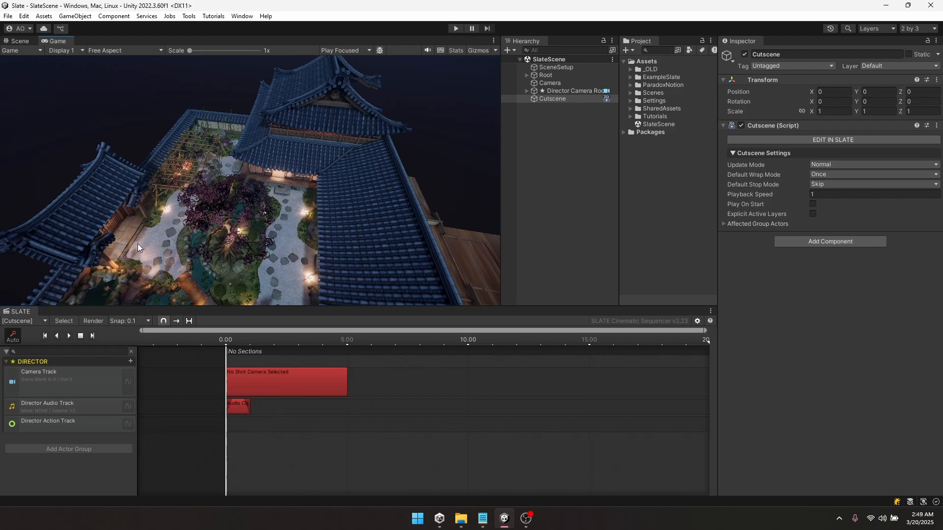
Create a new shot camera for the Camera Shot Clip that starts at 0 seconds on the Camera Track
{"action": "left_click", "coordinate": [288, 384]}
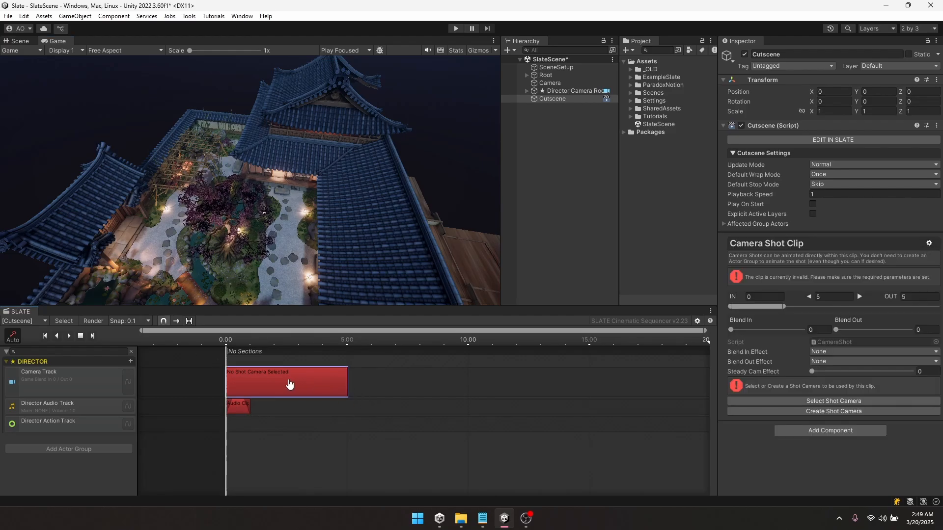
{"action": "left_click", "coordinate": [273, 413]}
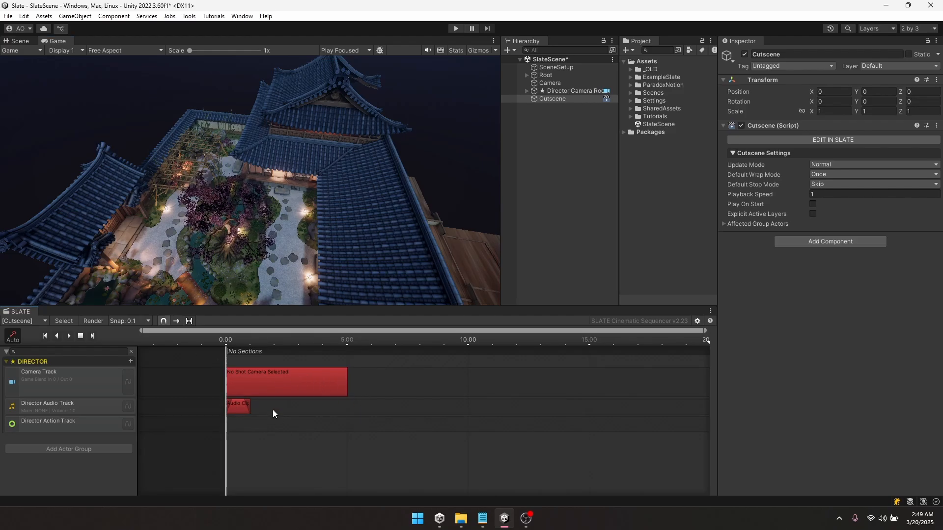
{"action": "left_click", "coordinate": [281, 384]}
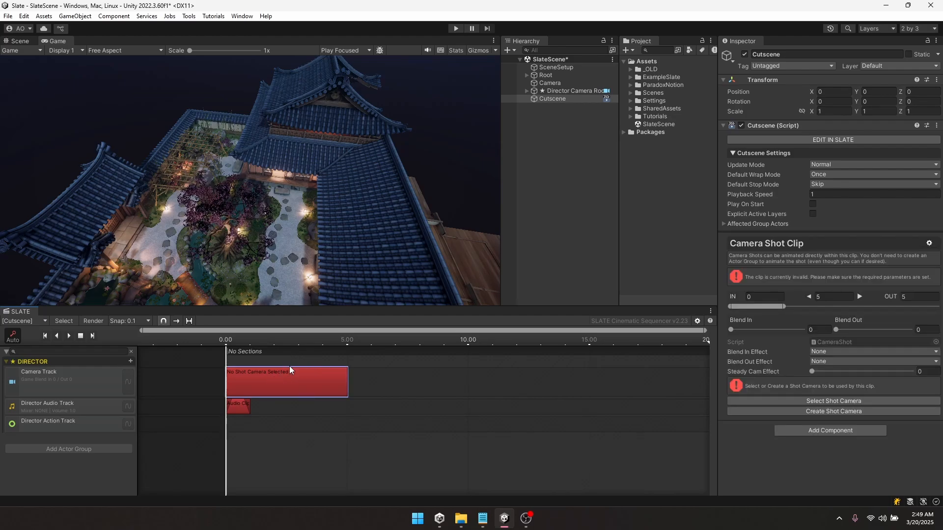
{"action": "left_click", "coordinate": [279, 414]}
{"action": "left_click", "coordinate": [270, 388]}
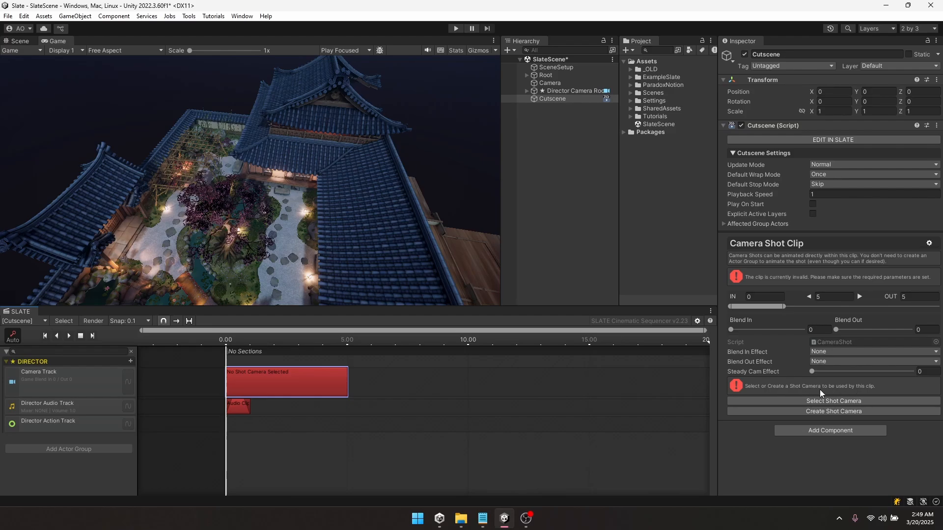
{"action": "left_click", "coordinate": [775, 401]}
{"action": "left_click", "coordinate": [784, 455]}
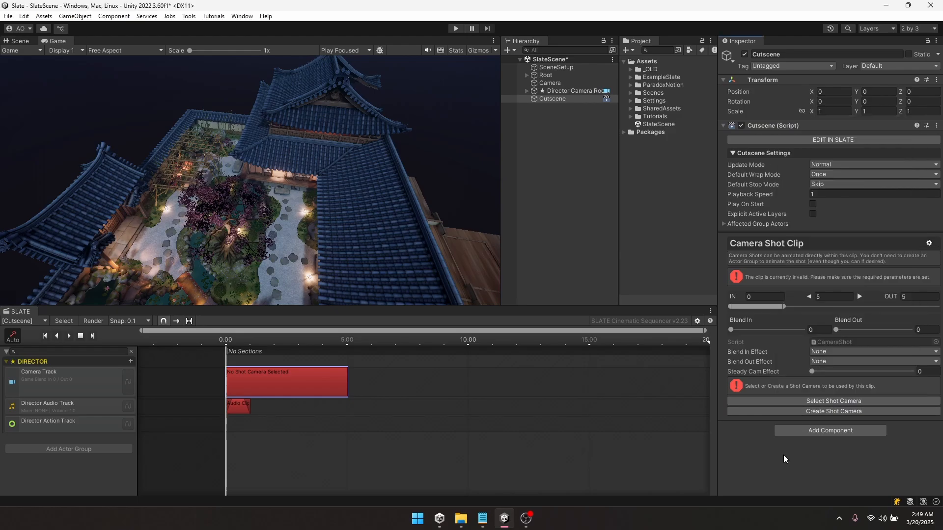
{"action": "left_click", "coordinate": [845, 411]}
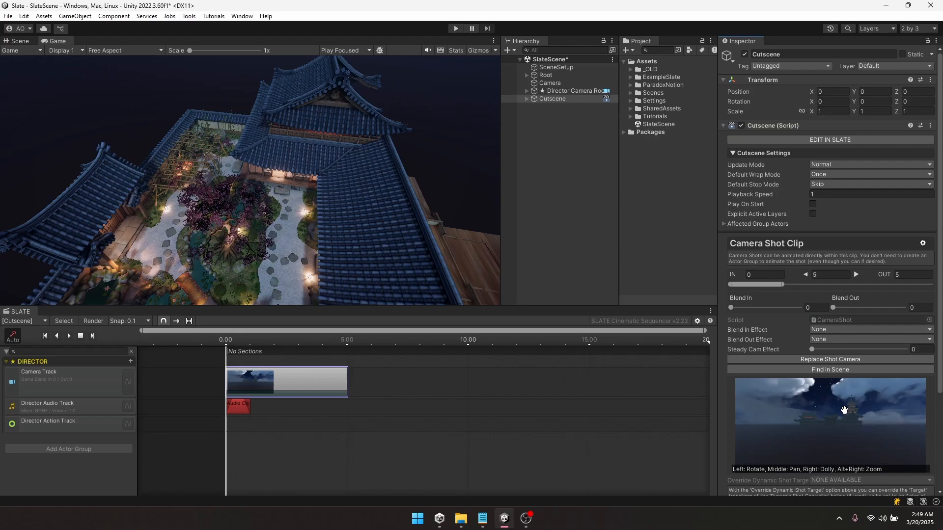
Inspect the shot camera nested under the Cutscene object's CAMERA SHOTS group in the scene hierarchy
{"action": "left_click", "coordinate": [528, 99]}
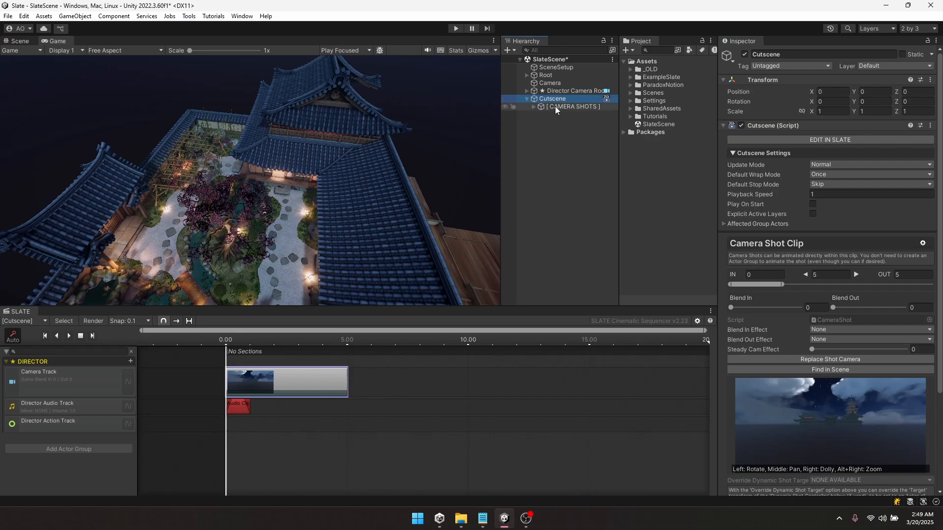
{"action": "left_click", "coordinate": [534, 106]}
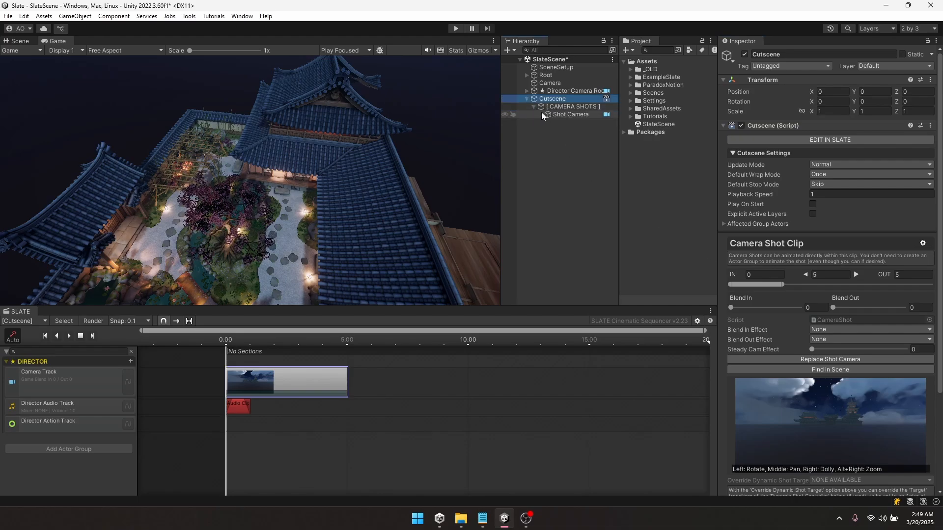
{"action": "left_click", "coordinate": [534, 107]}
{"action": "left_click", "coordinate": [527, 99]}
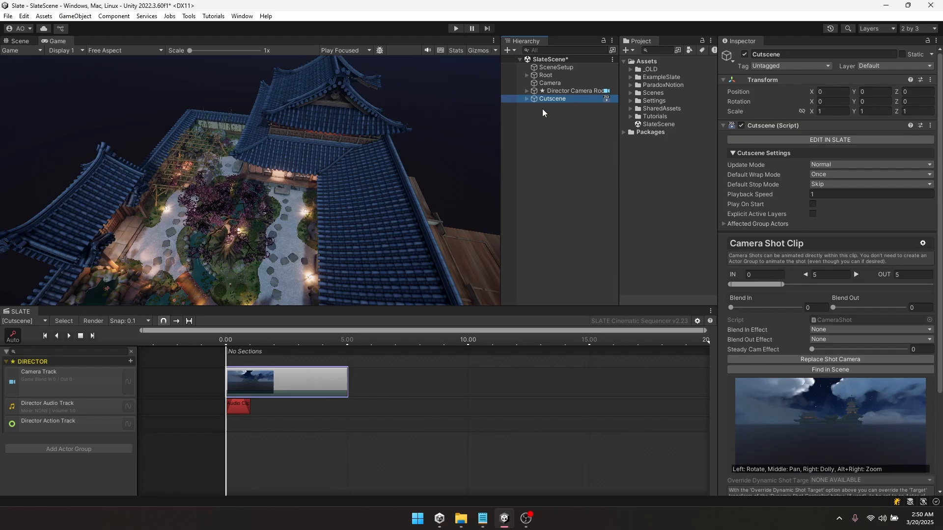
Save the scene and preview the first camera shot with the playhead at 0 seconds
{"action": "left_click", "coordinate": [329, 377]}
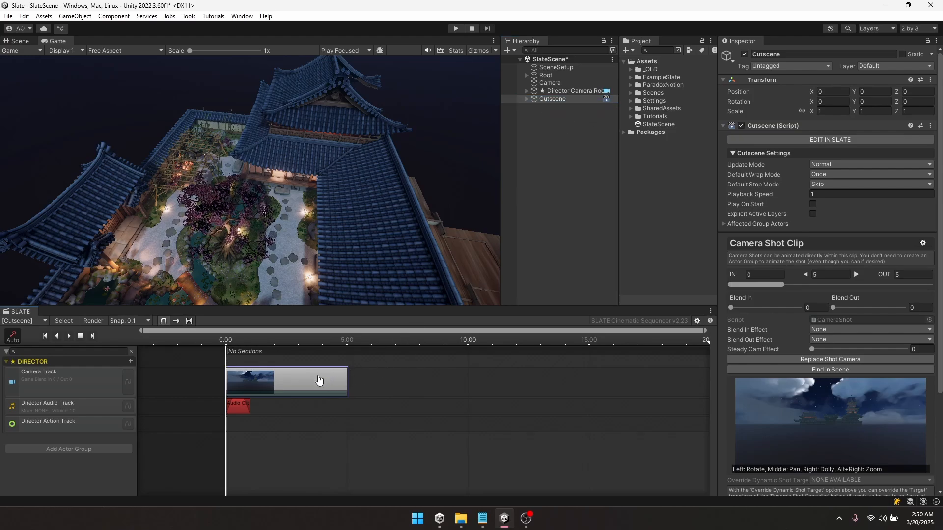
{"action": "key", "text": "ctrl+s"}
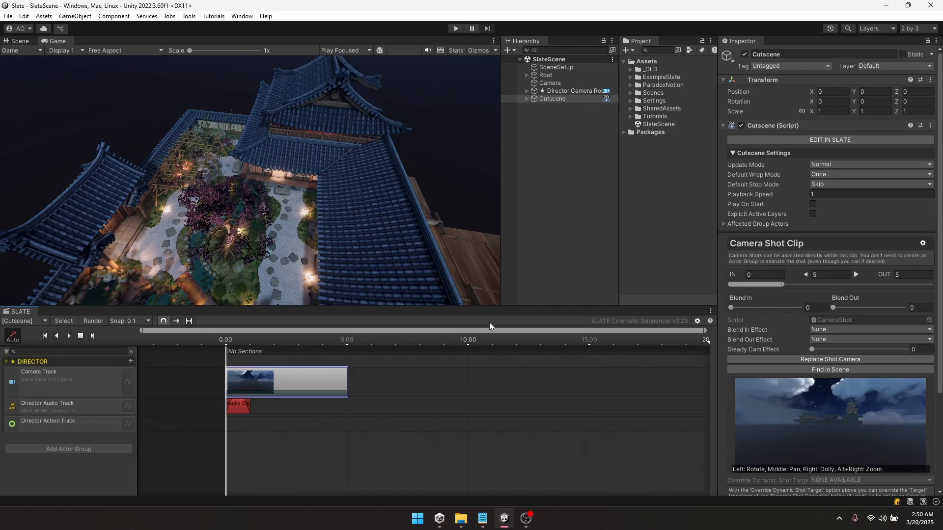
{"action": "left_click", "coordinate": [240, 340]}
{"action": "mouse_move", "coordinate": [237, 339]}
{"action": "left_mouse_down"}
{"action": "mouse_move", "coordinate": [225, 339]}
{"action": "mouse_move", "coordinate": [246, 341]}
{"action": "mouse_move", "coordinate": [226, 342]}
{"action": "left_mouse_up"}
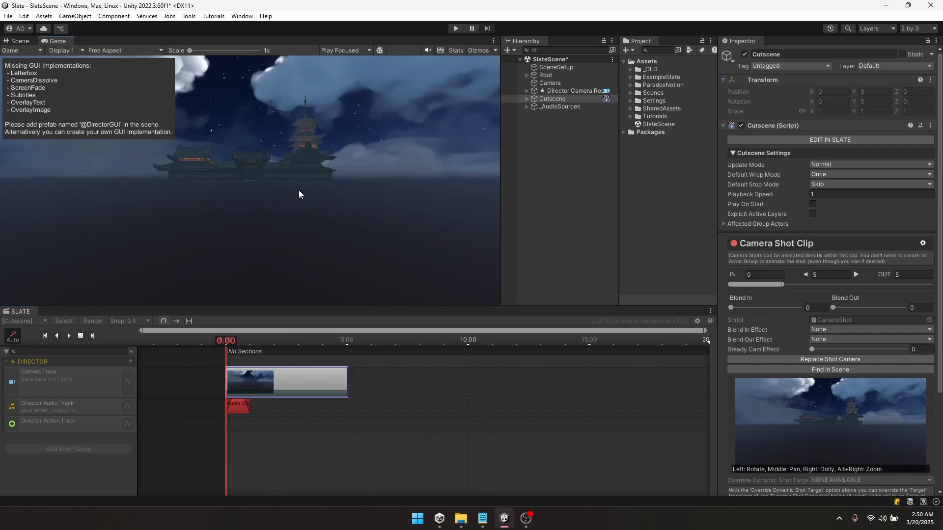
{"action": "key", "text": "ctrl+s"}
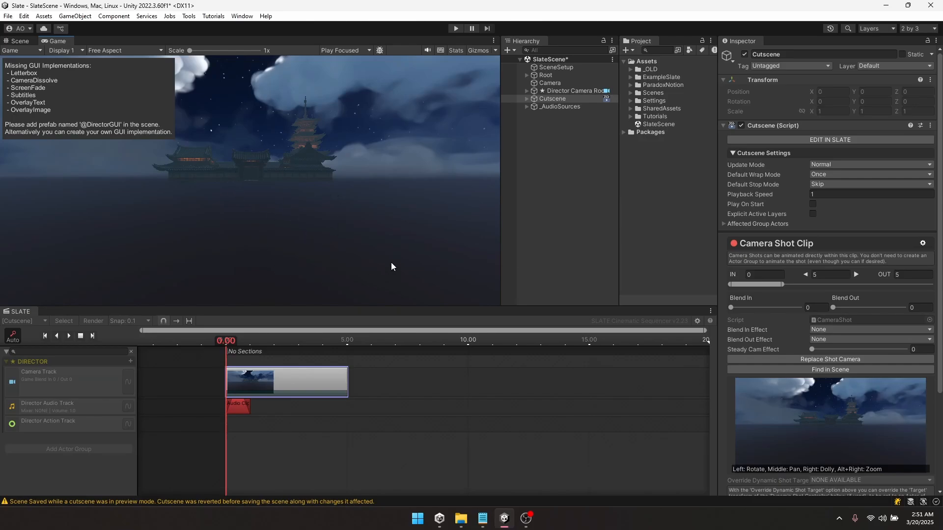
Dolly and rotate the first clip's shot camera toward the temple, to about position 2.68, 11.79, 48.4 and rotation 12.5, -19.5, 0
{"action": "scroll", "coordinate": [820, 295], "scroll_direction": "down", "scroll_amount": 2}
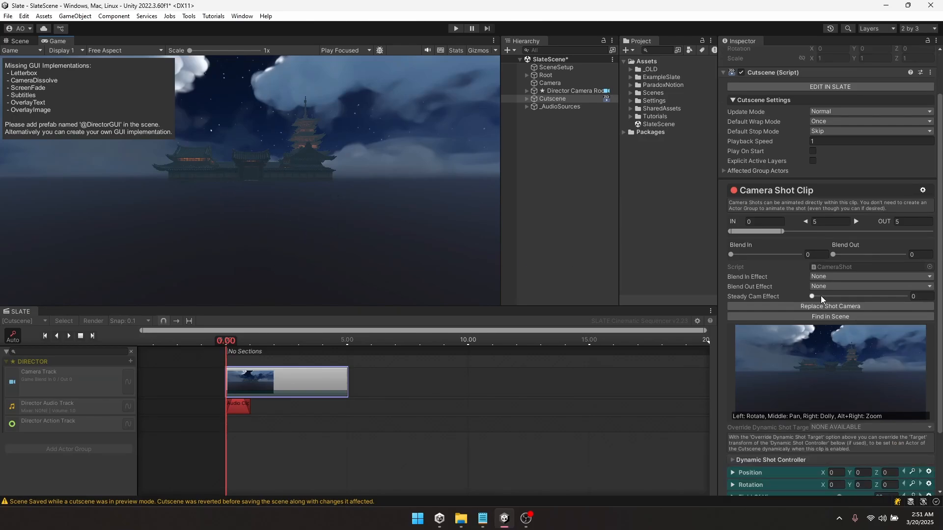
{"action": "scroll", "coordinate": [822, 357], "scroll_direction": "down", "scroll_amount": 1}
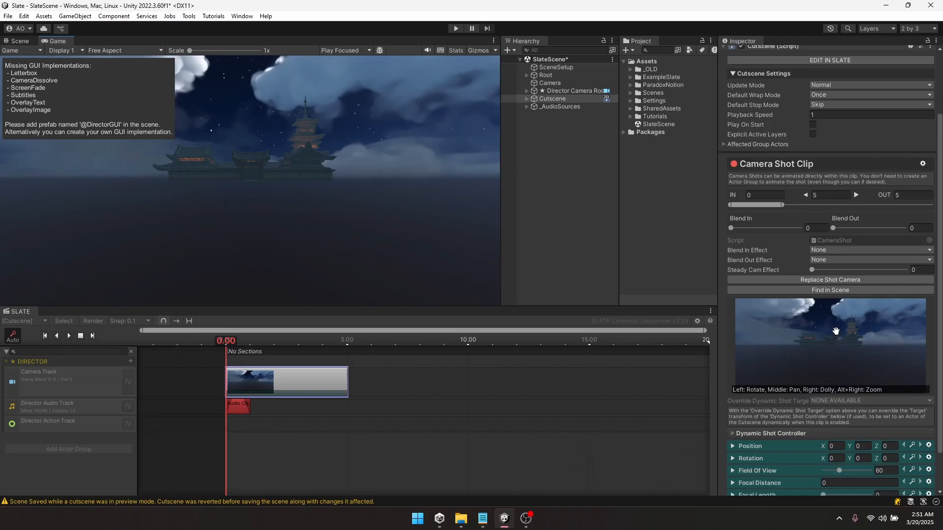
{"action": "right_click_drag", "start_coordinate": [793, 350], "coordinate": [815, 339]}
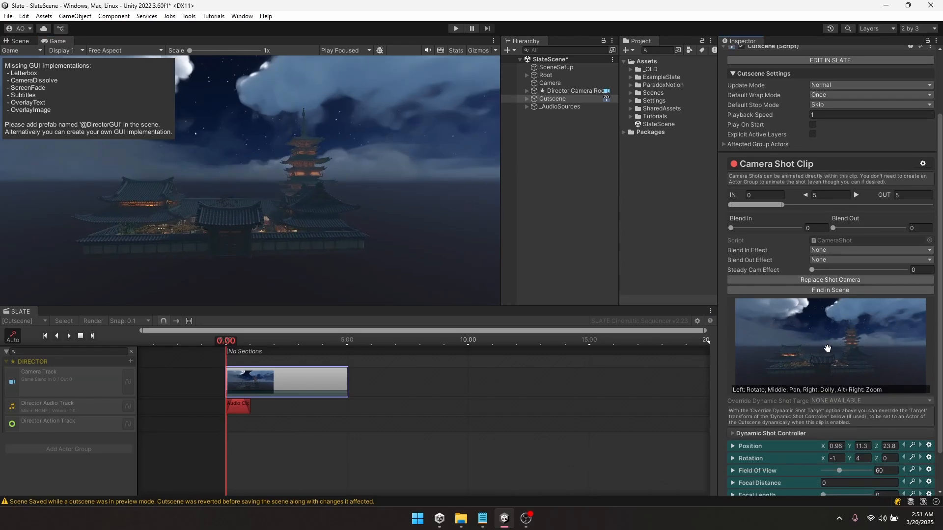
{"action": "right_click_drag", "start_coordinate": [786, 369], "coordinate": [869, 355]}
{"action": "right_click_drag", "start_coordinate": [811, 358], "coordinate": [859, 346]}
{"action": "left_click_drag", "start_coordinate": [859, 347], "coordinate": [837, 360]}
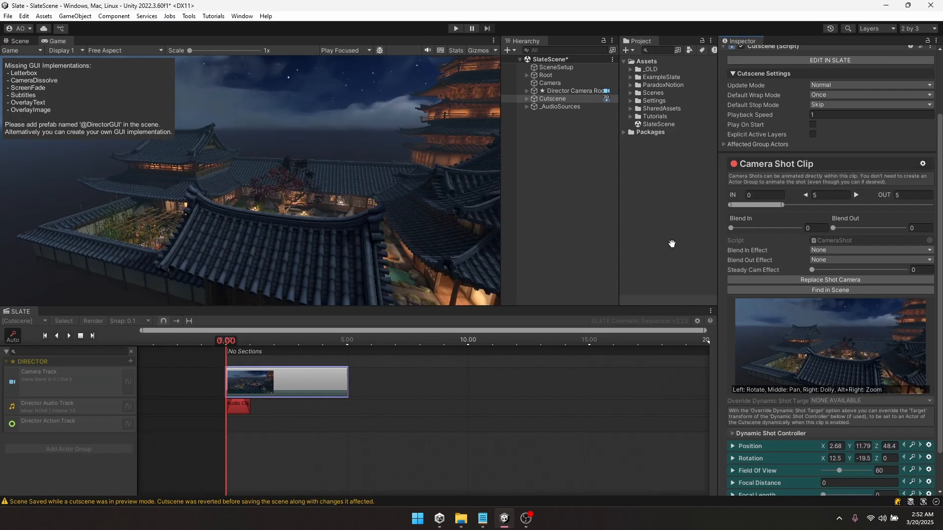
Compare the Scene and Game views, and reframe the first shot over the courtyard at about position 10.5, 12.4, 51.18
{"action": "left_click", "coordinate": [20, 41]}
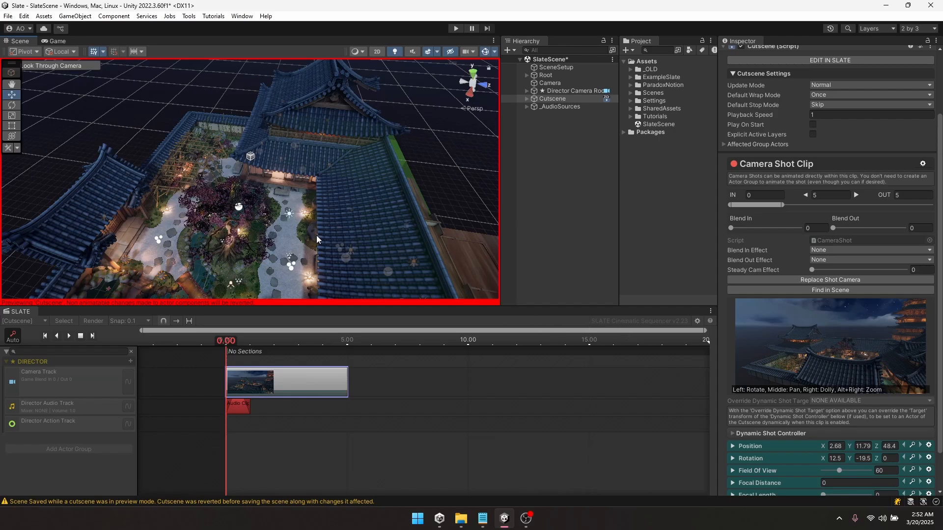
{"action": "scroll", "coordinate": [300, 216], "scroll_direction": "up", "scroll_amount": 5}
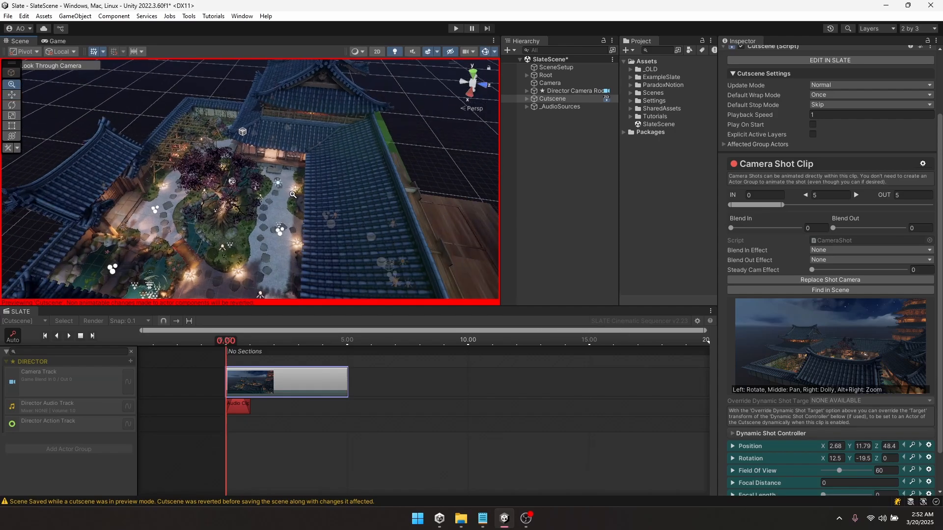
{"action": "scroll", "coordinate": [292, 195], "scroll_direction": "down", "scroll_amount": 5}
{"action": "left_click", "coordinate": [57, 41]}
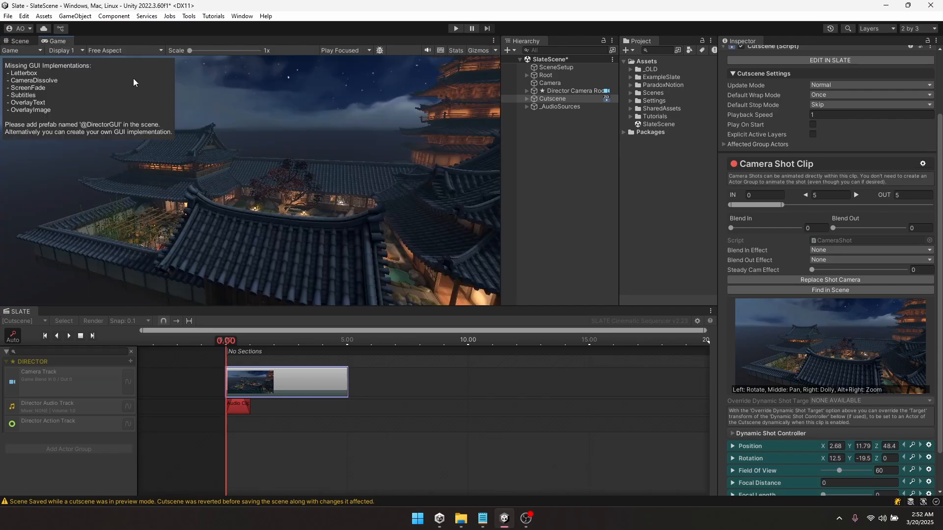
{"action": "middle_click_drag", "start_coordinate": [851, 351], "coordinate": [815, 350]}
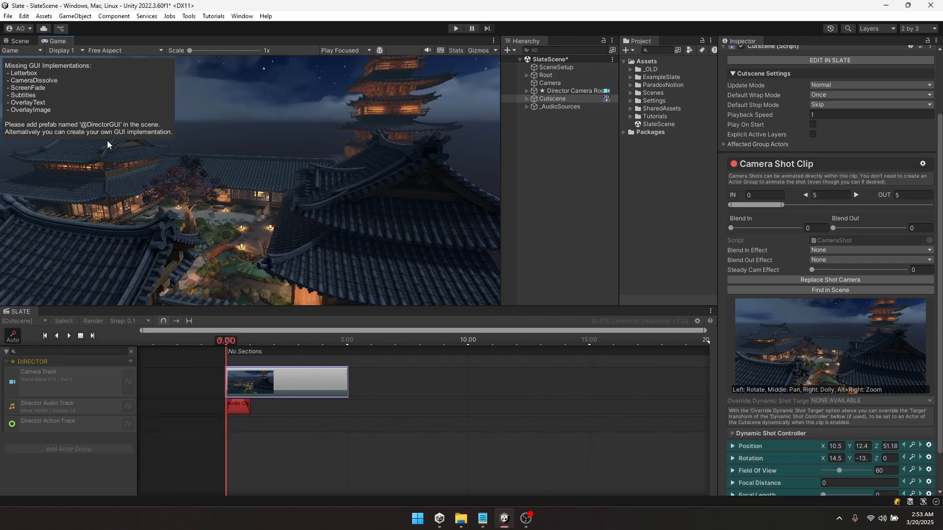
{"action": "left_click", "coordinate": [630, 85]}
{"action": "left_click", "coordinate": [638, 93]}
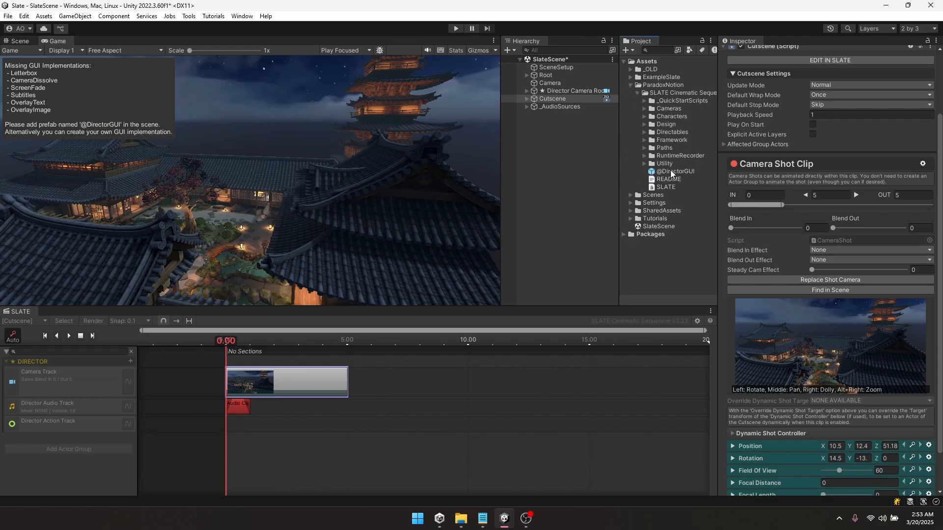
{"action": "left_click_drag", "start_coordinate": [671, 169], "coordinate": [576, 159]}
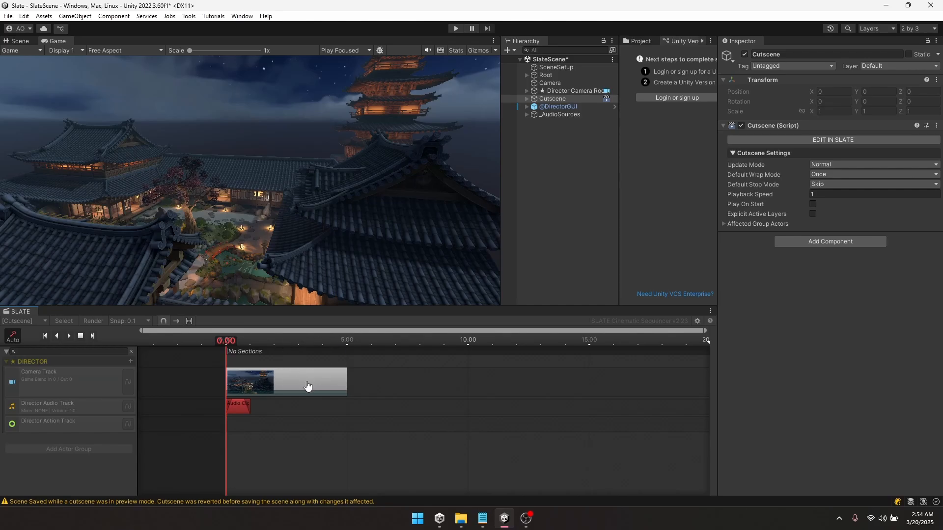
Add a second Camera Shot Clip running from 5 to 10 seconds and create its shot camera
{"action": "left_click", "coordinate": [271, 391]}
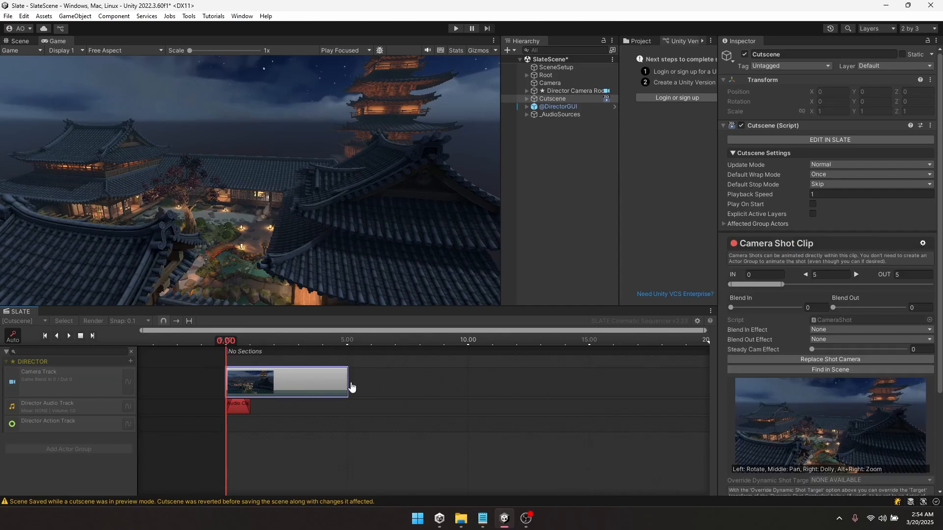
{"action": "left_click", "coordinate": [387, 383]}
{"action": "right_click", "coordinate": [377, 381]}
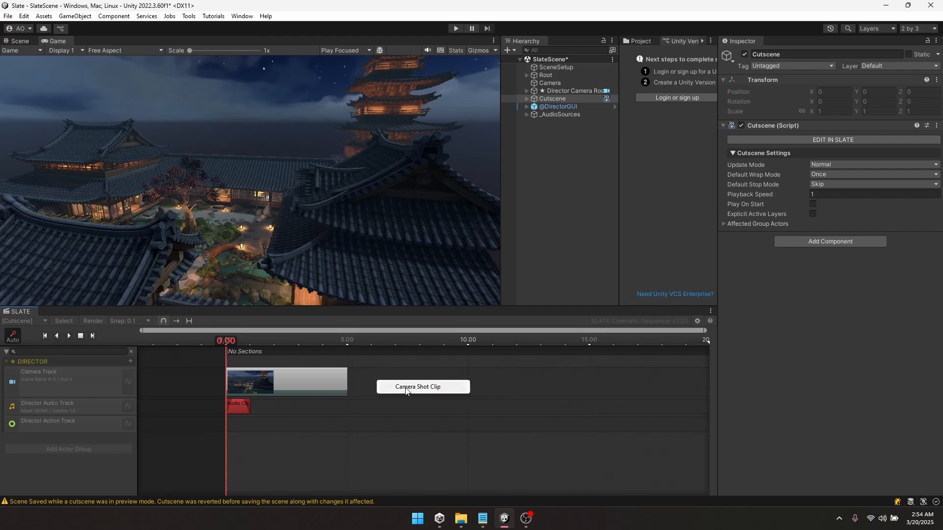
{"action": "left_click", "coordinate": [406, 387]}
{"action": "left_click_drag", "start_coordinate": [442, 387], "coordinate": [420, 392]}
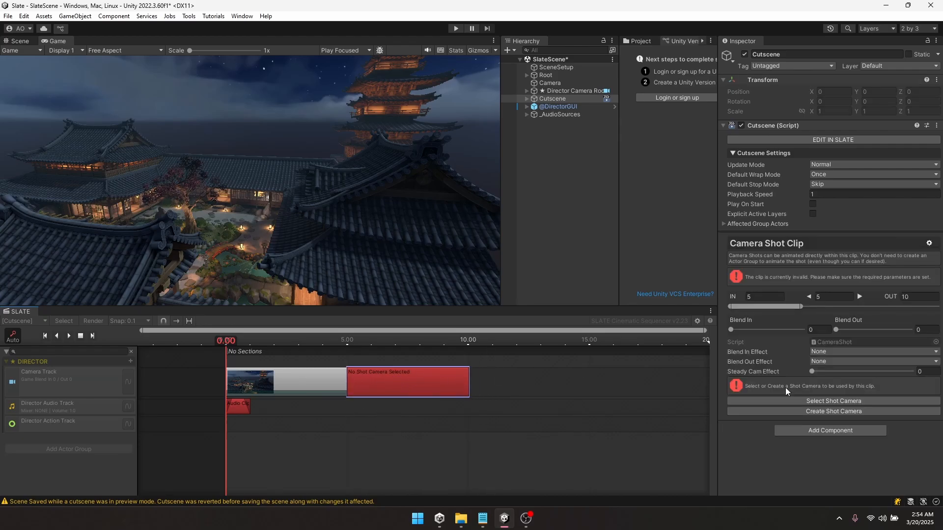
{"action": "left_click", "coordinate": [837, 412]}
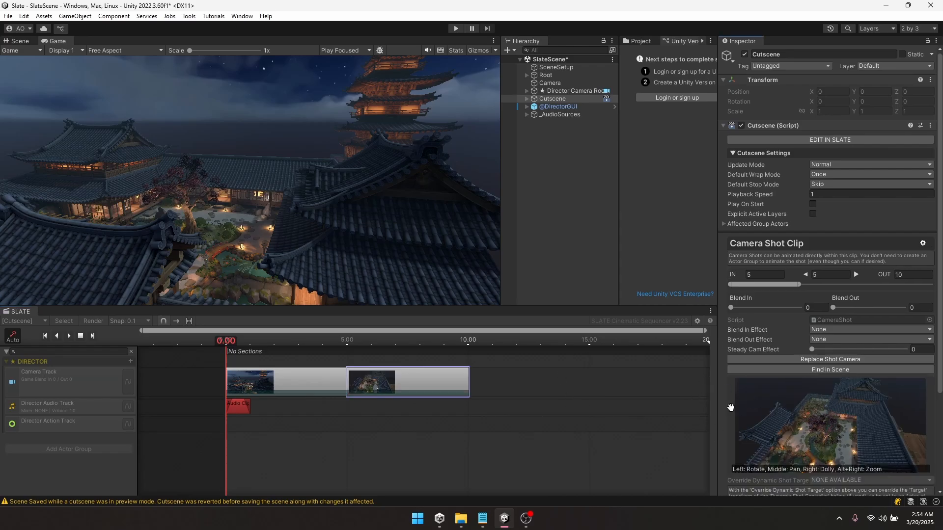
Add a third Camera Shot Clip at about 11.2 seconds and create its shot camera from a Scene view framing the courtyard tree and bridge
{"action": "left_click", "coordinate": [20, 41]}
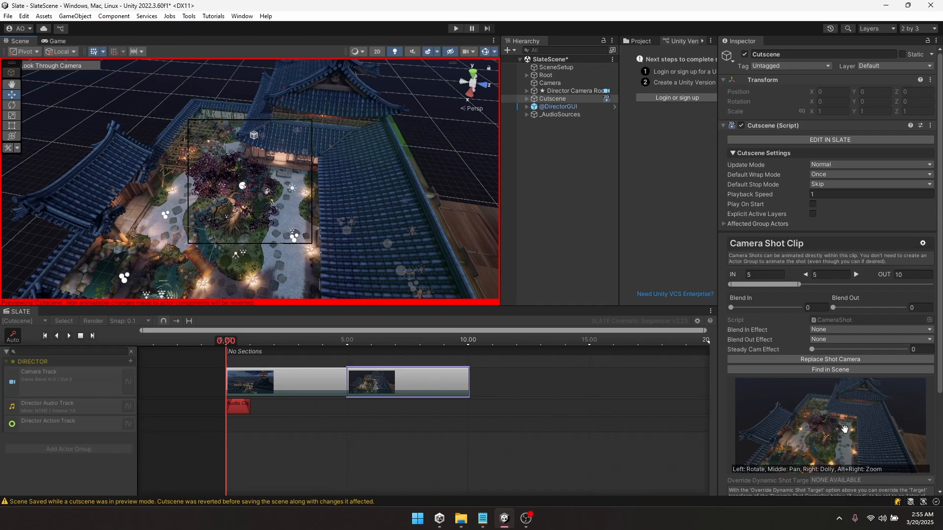
{"action": "left_click_drag", "start_coordinate": [845, 430], "coordinate": [796, 424]}
{"action": "middle_click_drag", "start_coordinate": [293, 208], "coordinate": [314, 194]}
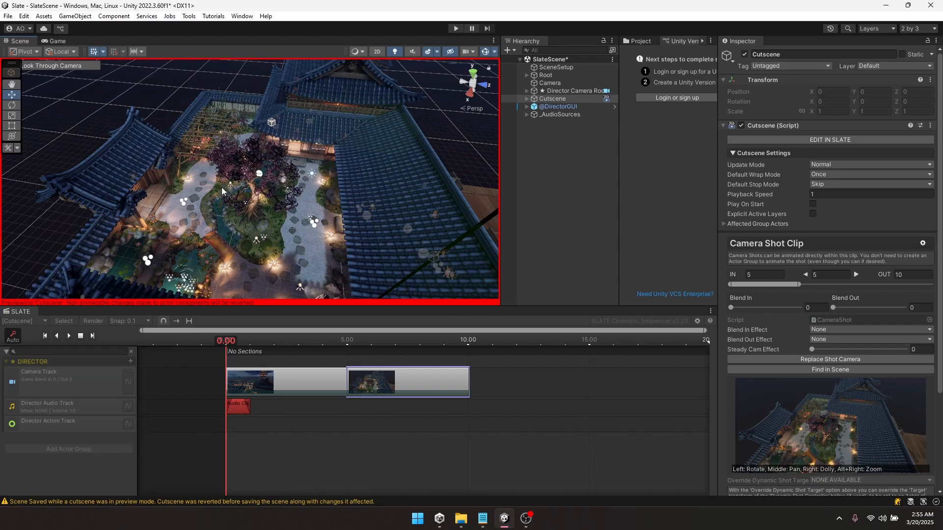
{"action": "right_click_drag", "start_coordinate": [206, 208], "coordinate": [313, 107]}
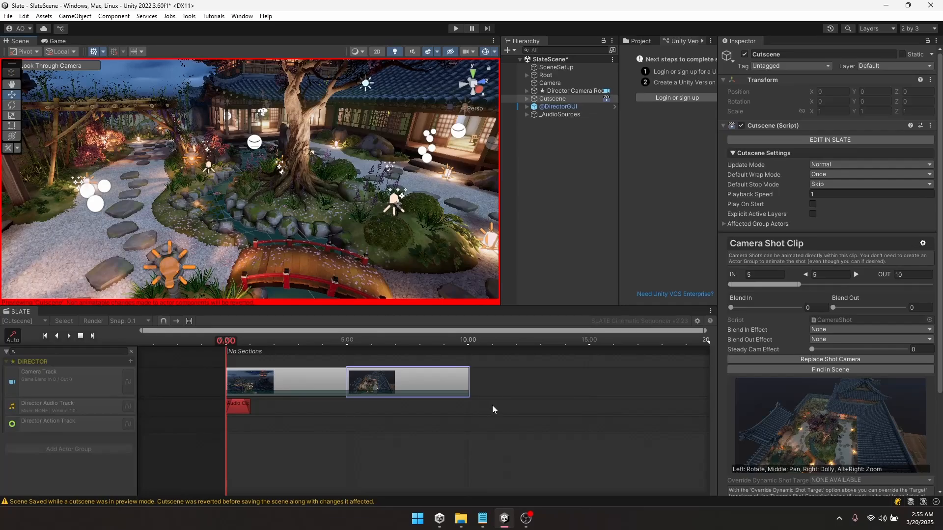
{"action": "right_click", "coordinate": [497, 381]}
{"action": "left_click", "coordinate": [543, 388]}
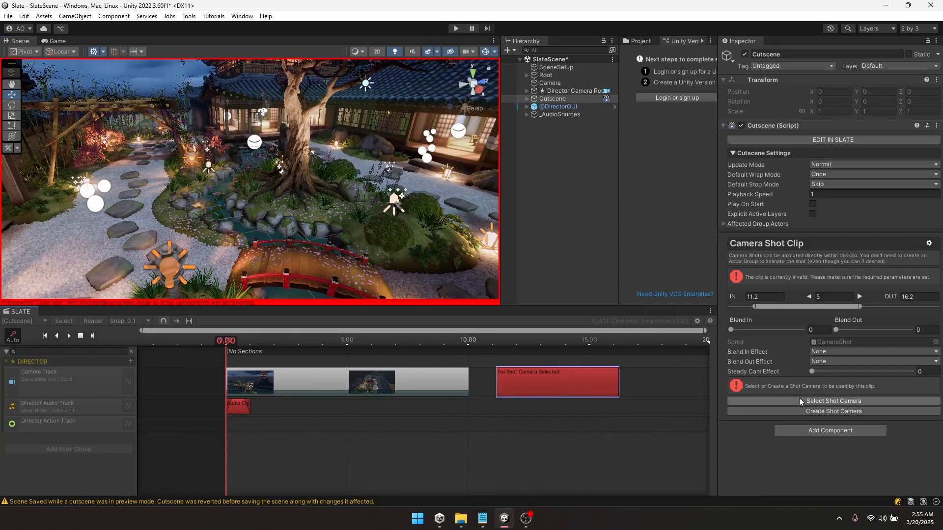
{"action": "left_click", "coordinate": [818, 411]}
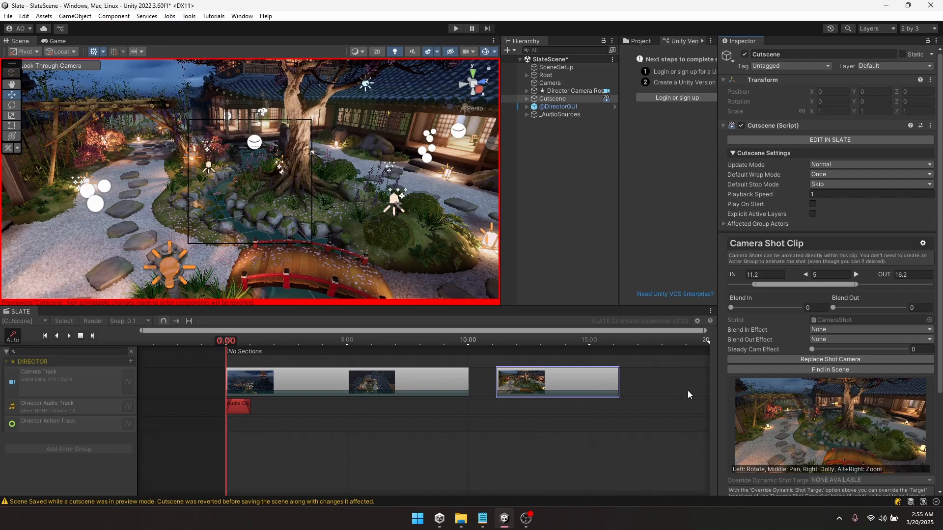
Locate the second clip's shot camera in the scene and select it in the hierarchy
{"action": "left_click", "coordinate": [417, 385]}
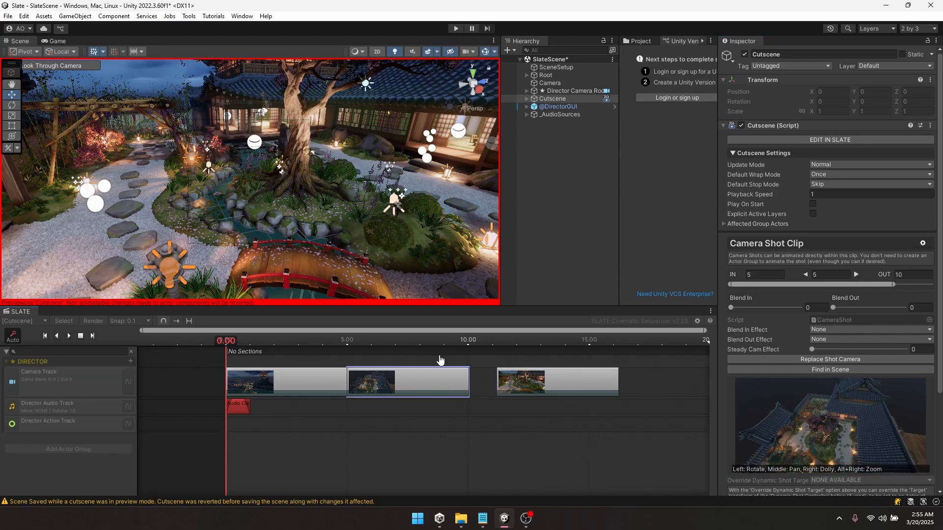
{"action": "left_click", "coordinate": [825, 368]}
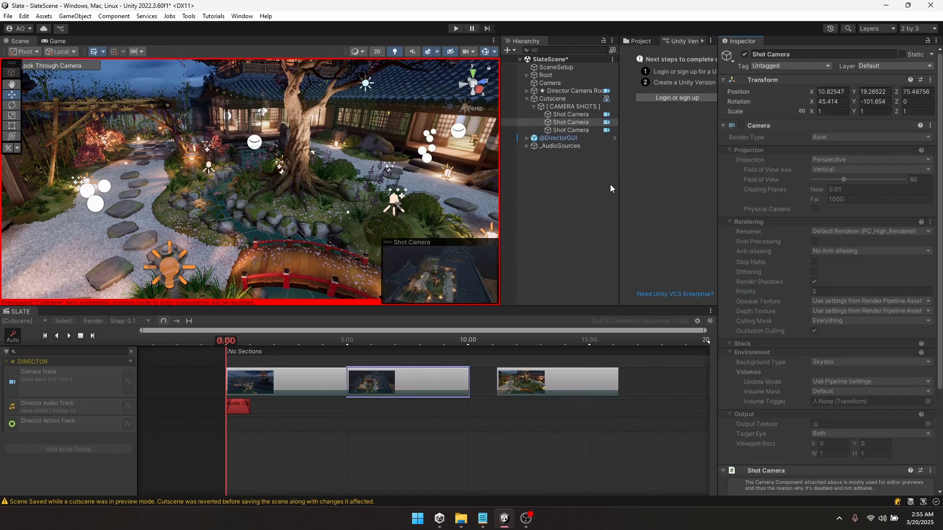
{"action": "left_click", "coordinate": [568, 123]}
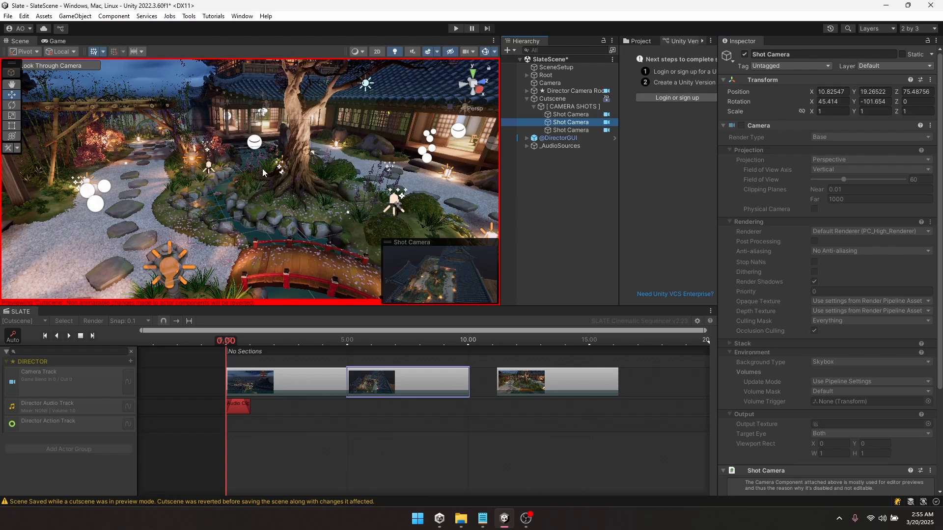
Align the second clip's shot camera to a Scene view over the bamboo pergola, and reframe it on the pagoda and courtyard tree
{"action": "right_click_drag", "start_coordinate": [263, 170], "coordinate": [370, 167]}
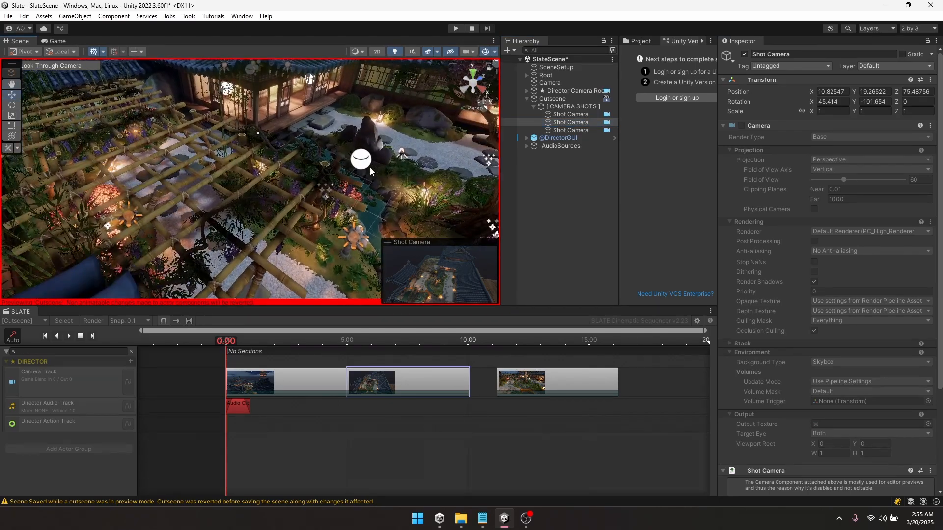
{"action": "key", "text": "ctrl+shift+f"}
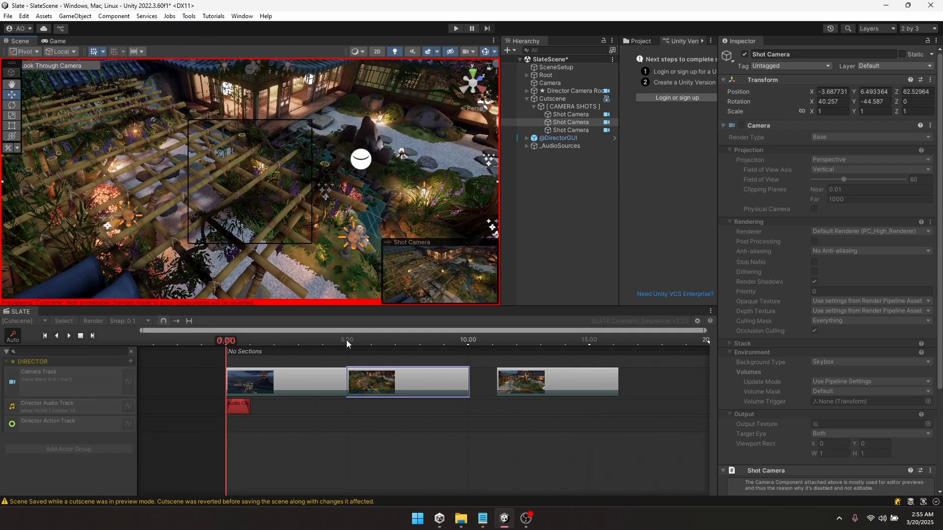
{"action": "left_click_drag", "start_coordinate": [347, 344], "coordinate": [365, 343]}
{"action": "left_click", "coordinate": [390, 385]}
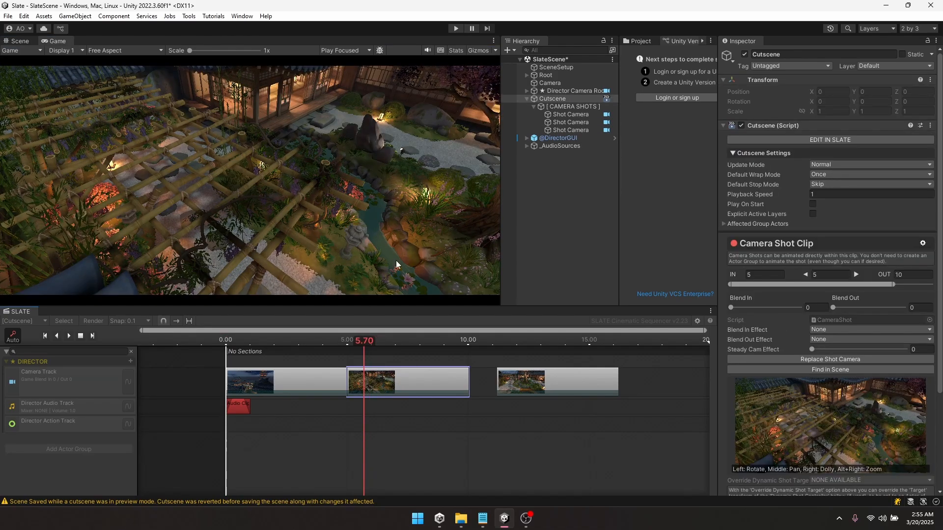
{"action": "left_click_drag", "start_coordinate": [832, 418], "coordinate": [854, 385]}
{"action": "middle_click_drag", "start_coordinate": [852, 423], "coordinate": [850, 415]}
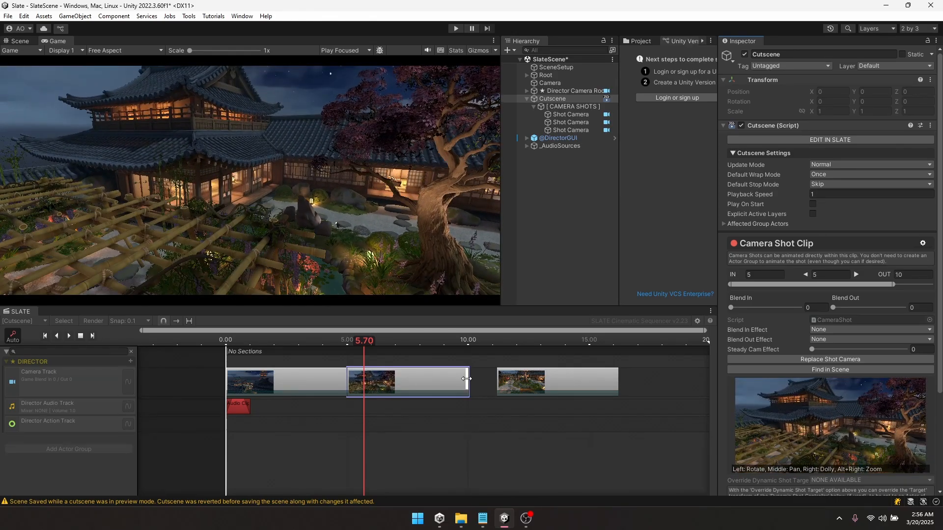
Shorten the second Camera Shot Clip to end at 7.9 seconds and move the third clip to start at 7.9 seconds
{"action": "left_click_drag", "start_coordinate": [467, 379], "coordinate": [419, 381]}
{"action": "left_click", "coordinate": [439, 387]}
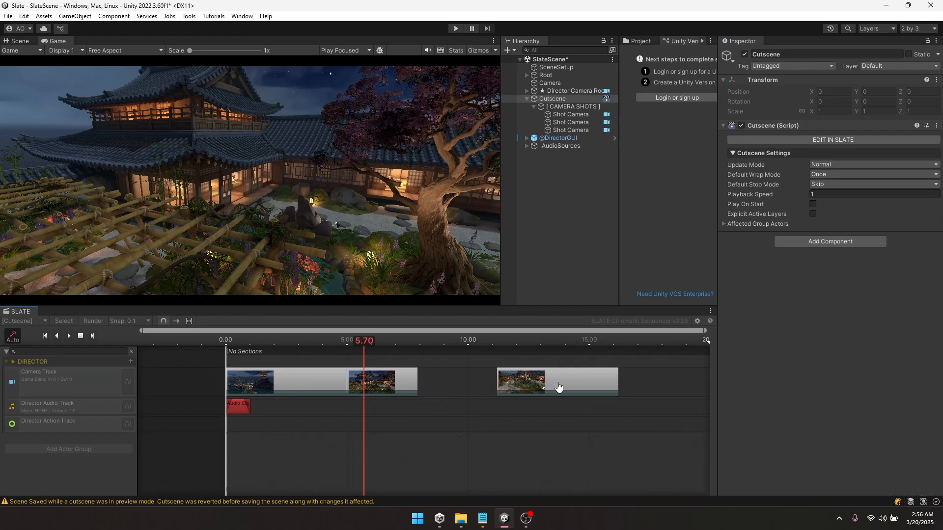
{"action": "left_click_drag", "start_coordinate": [558, 388], "coordinate": [478, 388]}
Preview the third clip at 8.6 seconds and reframe its shot camera low over the pond, facing the red bridge and tree
{"action": "left_click_drag", "start_coordinate": [403, 340], "coordinate": [443, 344]}
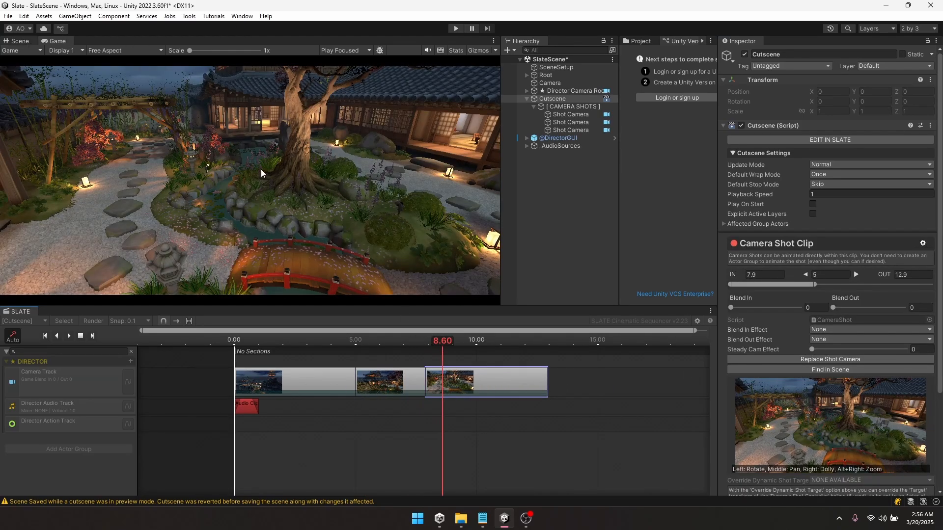
{"action": "left_click_drag", "start_coordinate": [854, 440], "coordinate": [834, 419]}
{"action": "middle_click_drag", "start_coordinate": [835, 419], "coordinate": [835, 393]}
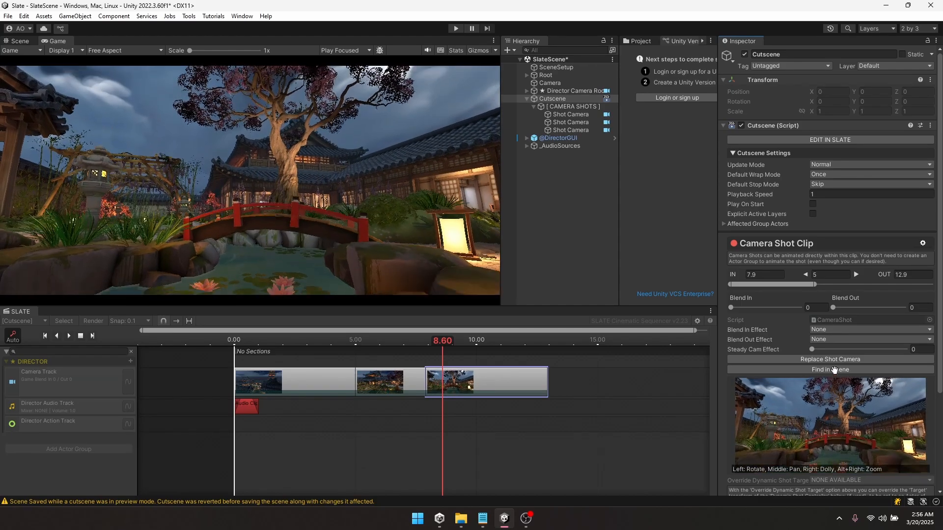
Set the third clip's Field Of View to 40 and adjust its shot camera framing around the red bridge and tree
{"action": "scroll", "coordinate": [815, 306], "scroll_direction": "down", "scroll_amount": 4}
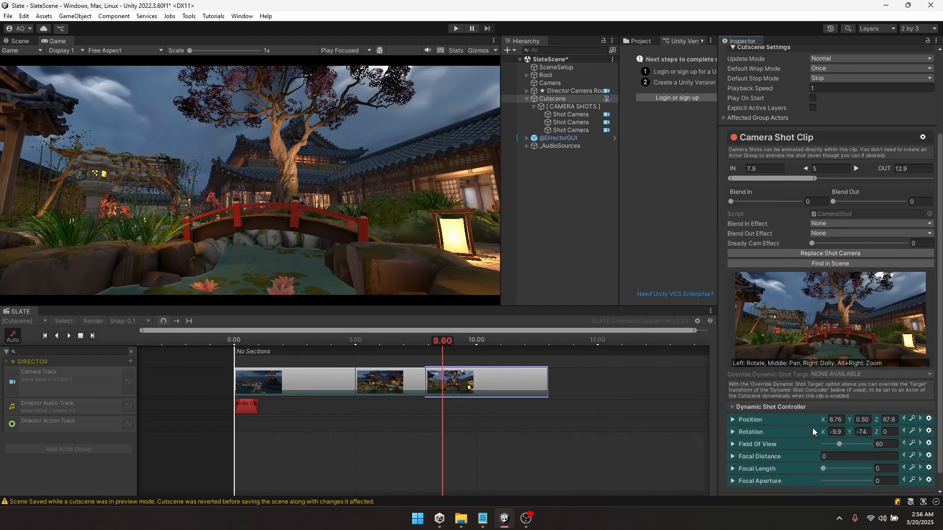
{"action": "left_click", "coordinate": [887, 426]}
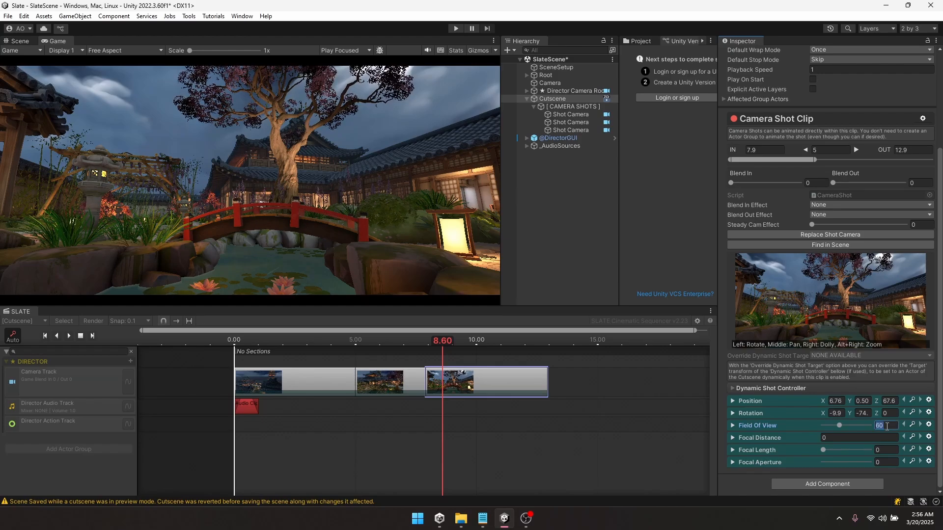
{"action": "type", "text": "40"}
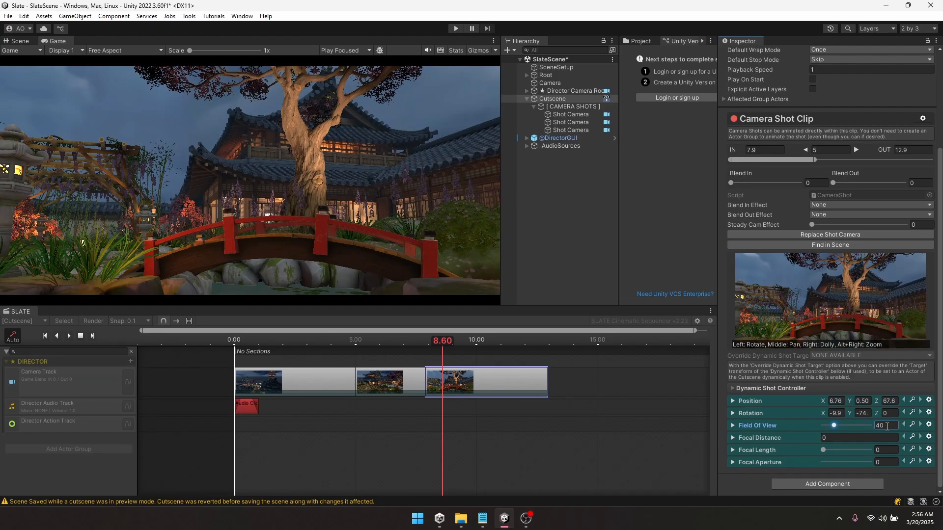
{"action": "right_click_drag", "start_coordinate": [856, 303], "coordinate": [841, 302]}
{"action": "middle_click_drag", "start_coordinate": [837, 296], "coordinate": [843, 297]}
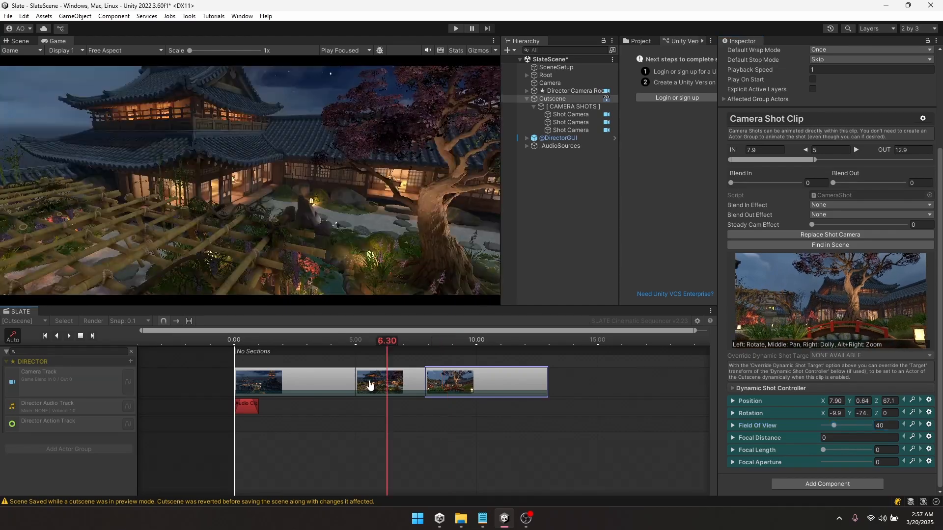
Reorder the last two camera clips so the bridge shot runs from 5 to 10 seconds and the pagoda shot from 10 to 12.9
{"action": "left_click", "coordinate": [410, 412]}
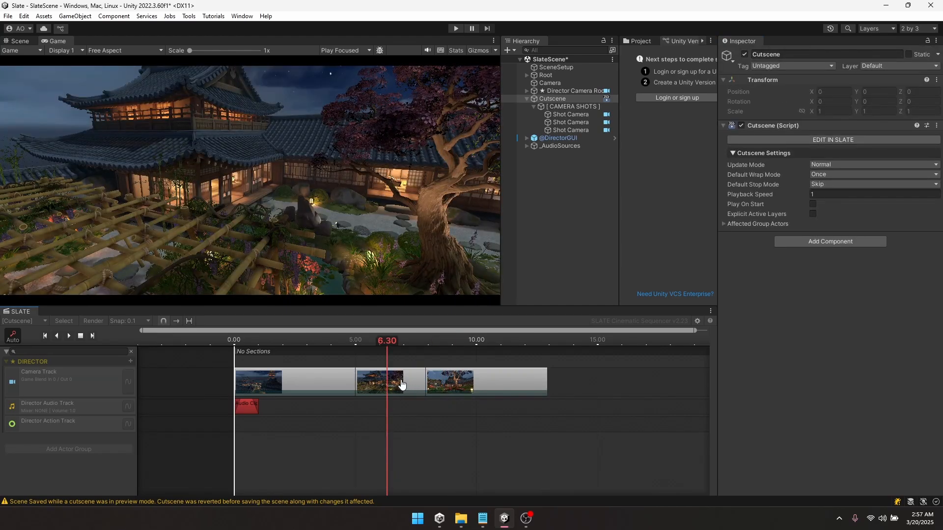
{"action": "left_click_drag", "start_coordinate": [400, 382], "coordinate": [561, 388]}
{"action": "left_click_drag", "start_coordinate": [450, 382], "coordinate": [381, 385]}
{"action": "left_click_drag", "start_coordinate": [364, 342], "coordinate": [396, 345]}
{"action": "left_click_drag", "start_coordinate": [579, 383], "coordinate": [509, 383]}
{"action": "left_click", "coordinate": [487, 343]}
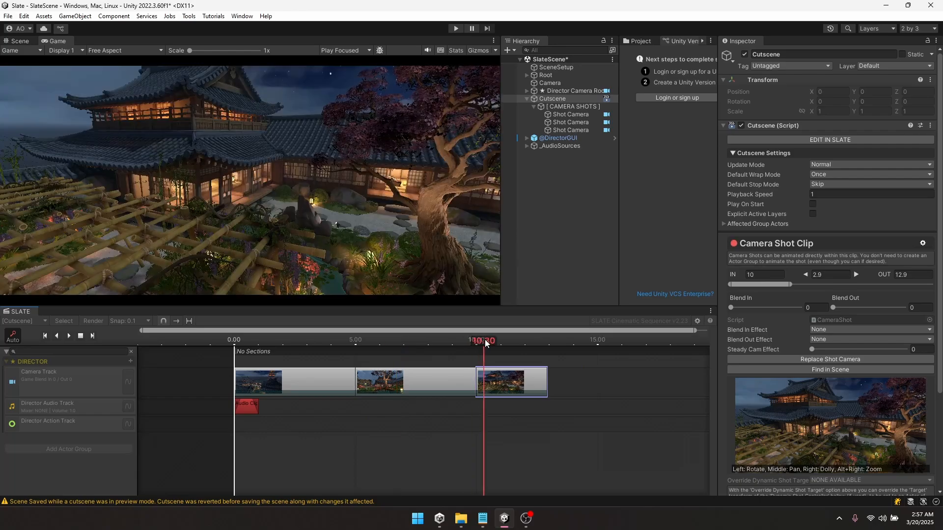
Play and scrub the cut between the first two camera shots, starting at about 3.5 seconds
{"action": "left_click_drag", "start_coordinate": [486, 343], "coordinate": [379, 343]}
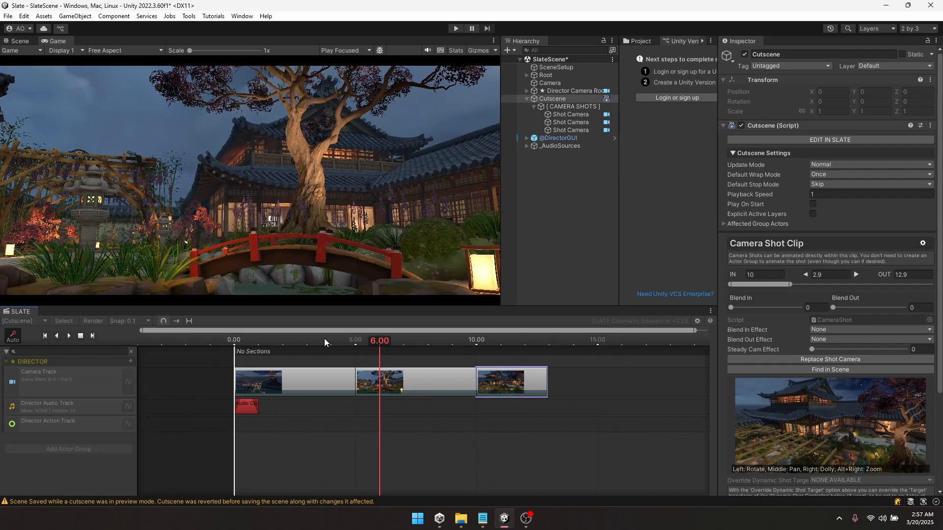
{"action": "mouse_move", "coordinate": [317, 343]}
{"action": "left_mouse_down"}
{"action": "mouse_move", "coordinate": [293, 343]}
{"action": "mouse_move", "coordinate": [318, 344]}
{"action": "left_mouse_up"}
{"action": "key", "text": "space"}
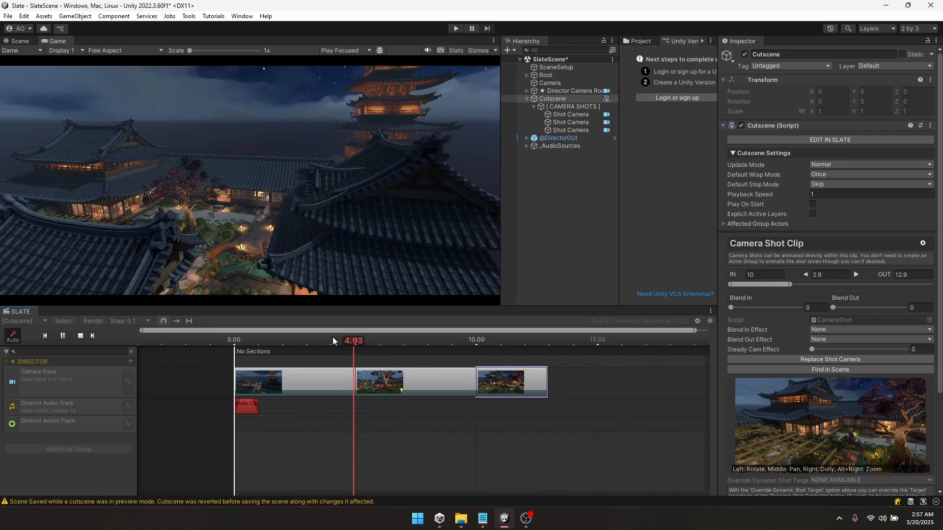
{"action": "key", "text": "space"}
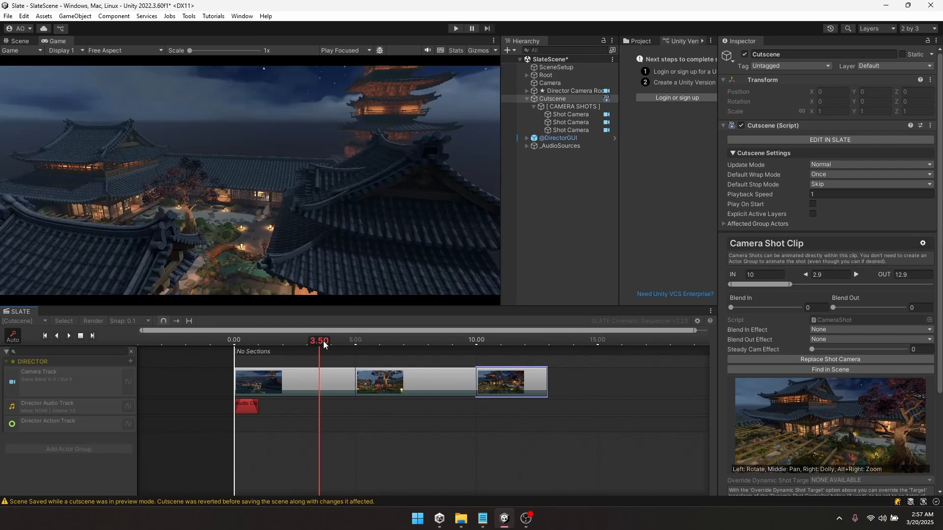
{"action": "mouse_move", "coordinate": [323, 340]}
{"action": "left_mouse_down"}
{"action": "mouse_move", "coordinate": [344, 343]}
{"action": "mouse_move", "coordinate": [314, 344]}
{"action": "mouse_move", "coordinate": [346, 343]}
{"action": "mouse_move", "coordinate": [304, 343]}
{"action": "mouse_move", "coordinate": [383, 347]}
{"action": "left_mouse_up"}
Set the Blend In Effect of the bridge shot clip to Cross Dissolve
{"action": "left_click", "coordinate": [284, 384]}
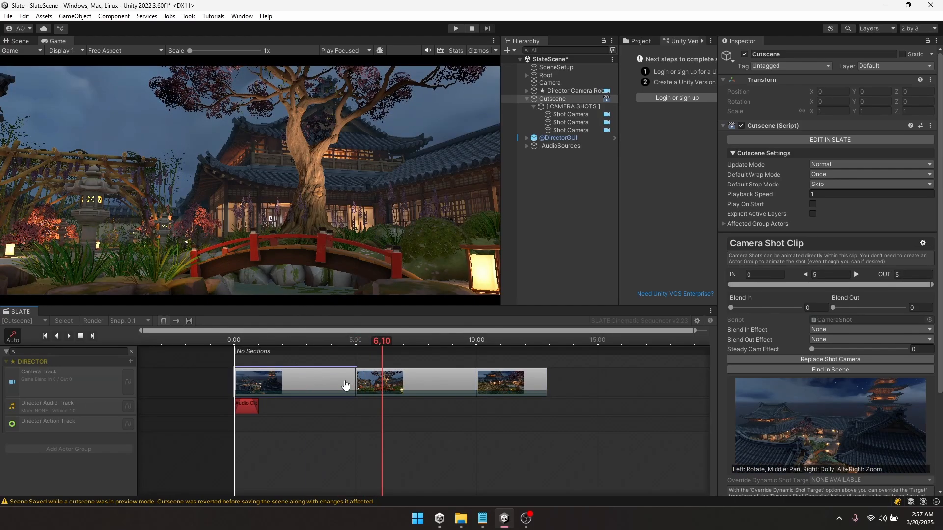
{"action": "left_click", "coordinate": [398, 383]}
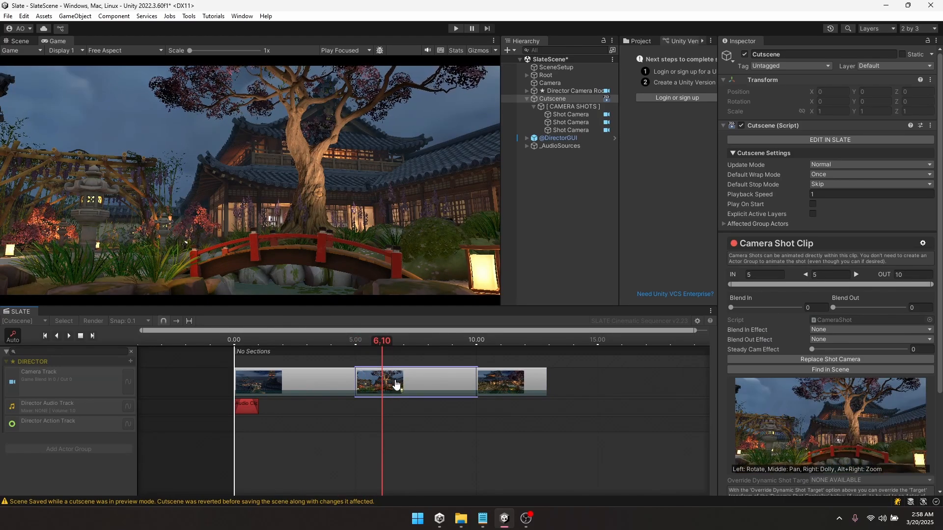
{"action": "left_click", "coordinate": [819, 330]}
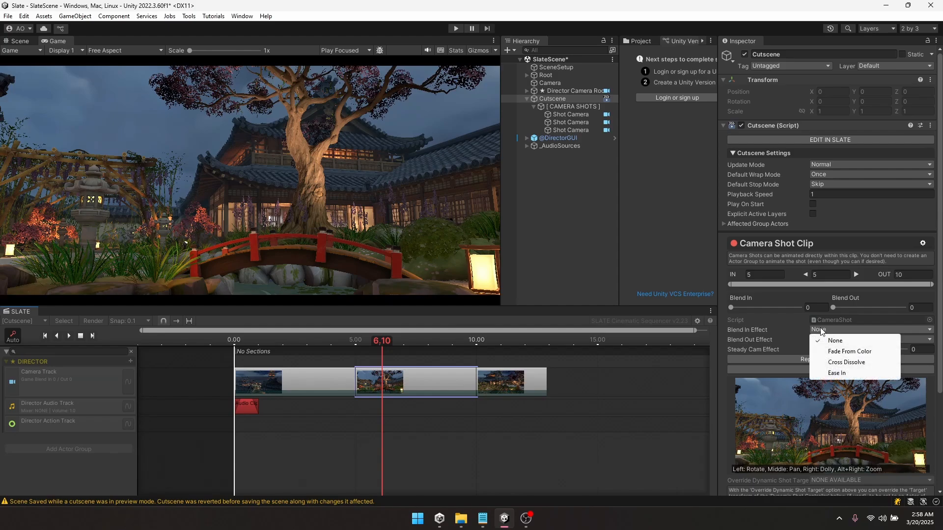
{"action": "left_click", "coordinate": [846, 363]}
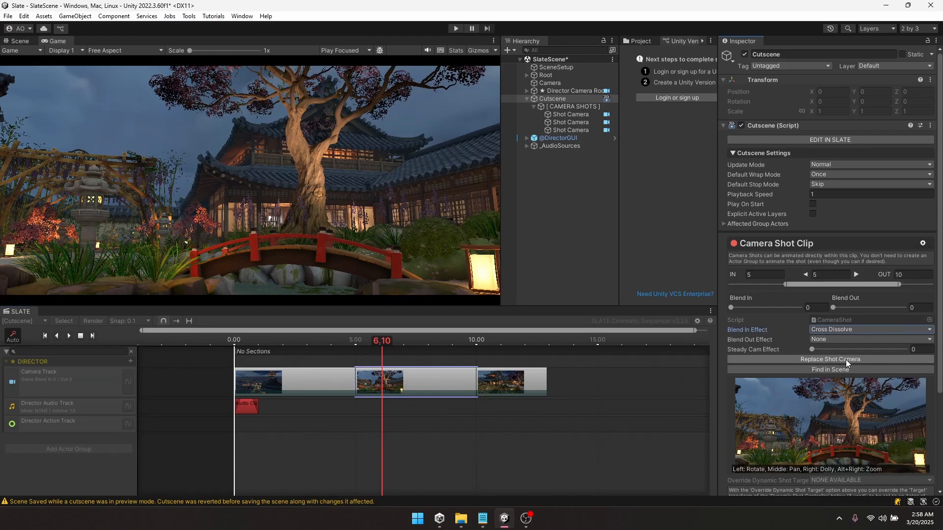
Move the bridge shot clip to start at 4.1 seconds so it overlaps the end of the first clip
{"action": "scroll", "coordinate": [369, 384], "scroll_direction": "up", "scroll_amount": 3}
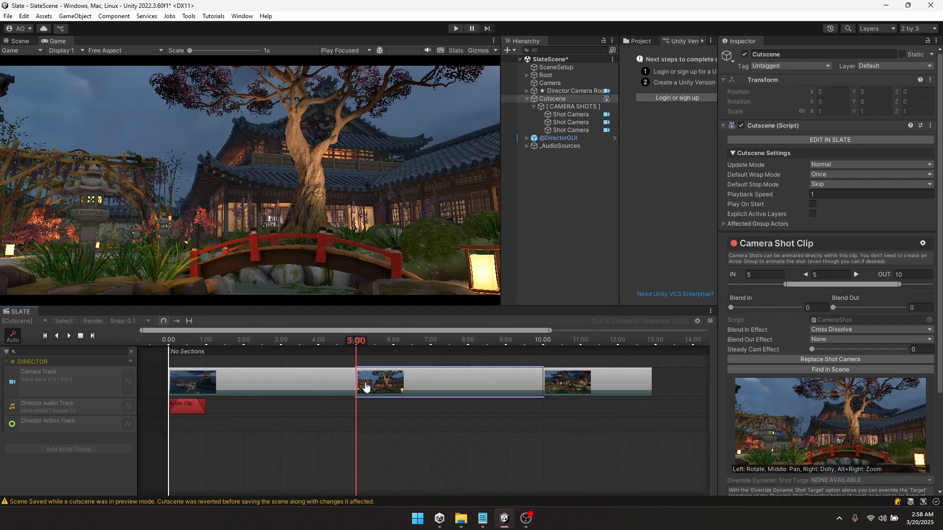
{"action": "middle_click_drag", "start_coordinate": [359, 407], "coordinate": [396, 401]}
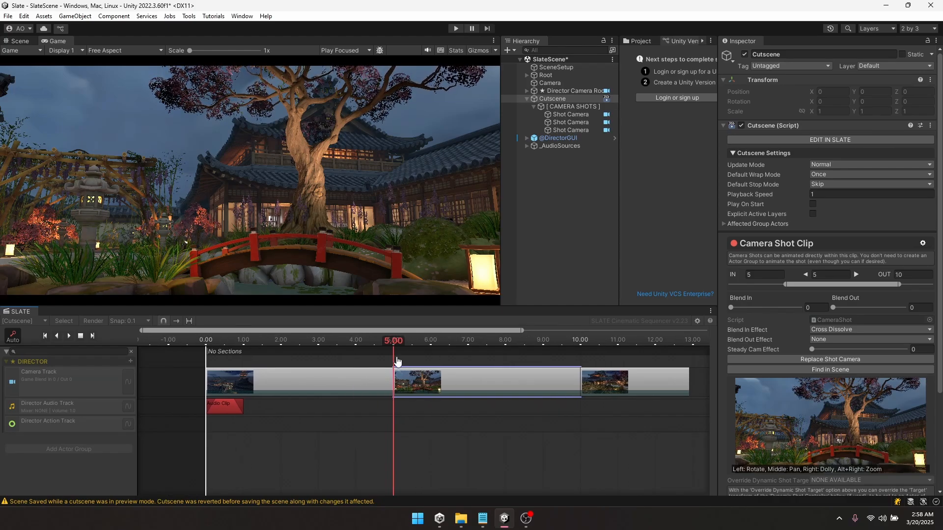
{"action": "left_click_drag", "start_coordinate": [481, 387], "coordinate": [450, 387]}
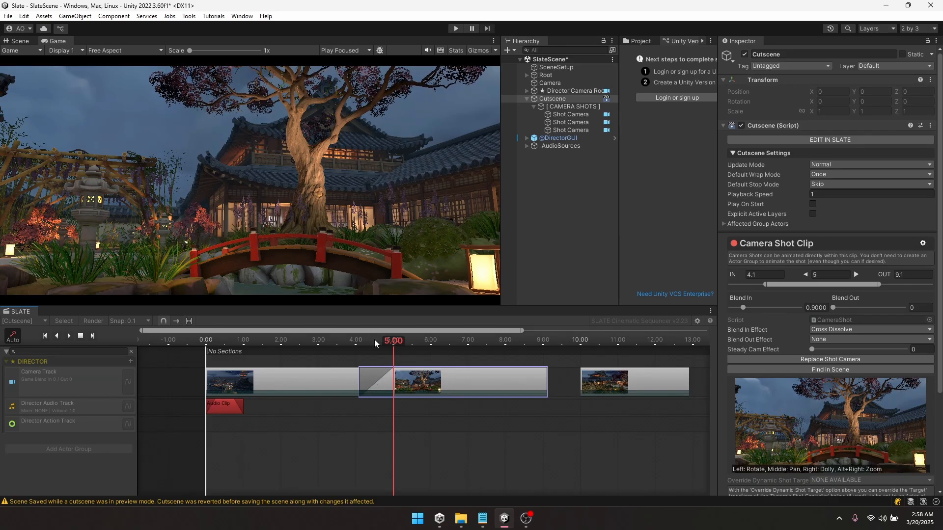
Scrub and play through the cross dissolve between the first and second camera shots
{"action": "left_click_drag", "start_coordinate": [372, 343], "coordinate": [326, 343]}
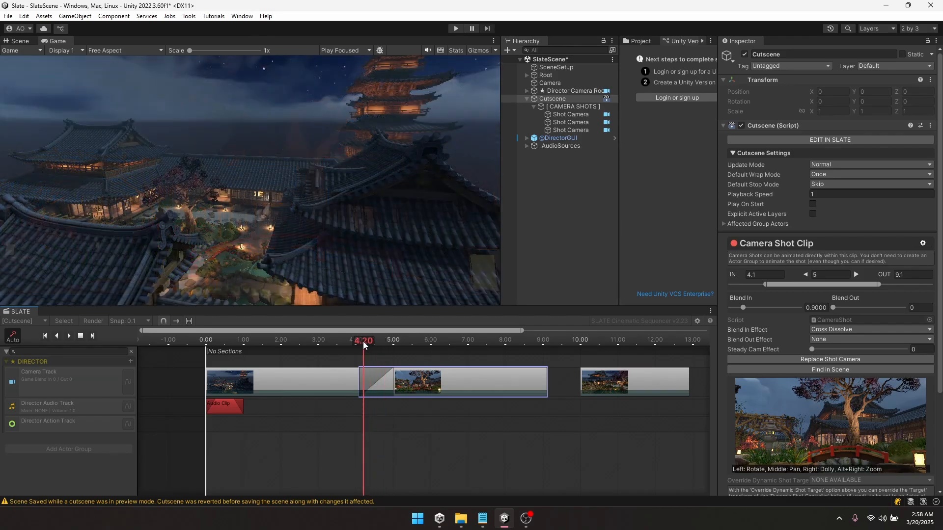
{"action": "key", "text": "space"}
{"action": "key", "text": "space"}
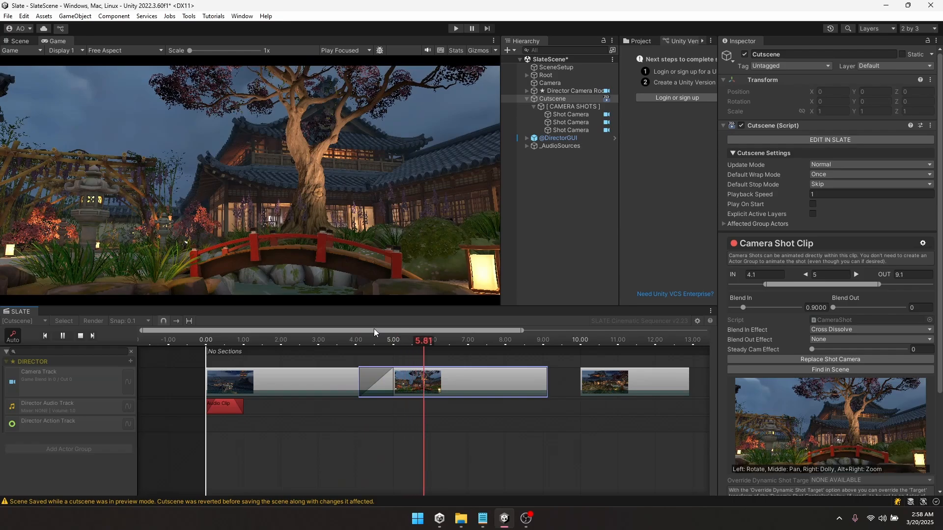
{"action": "left_click_drag", "start_coordinate": [325, 339], "coordinate": [318, 340]}
Move the bridge shot clip to start at 2.5 seconds and trim the first clip to end at 3.3 seconds, giving a 0.8-second cross dissolve
{"action": "left_click_drag", "start_coordinate": [460, 380], "coordinate": [421, 385]}
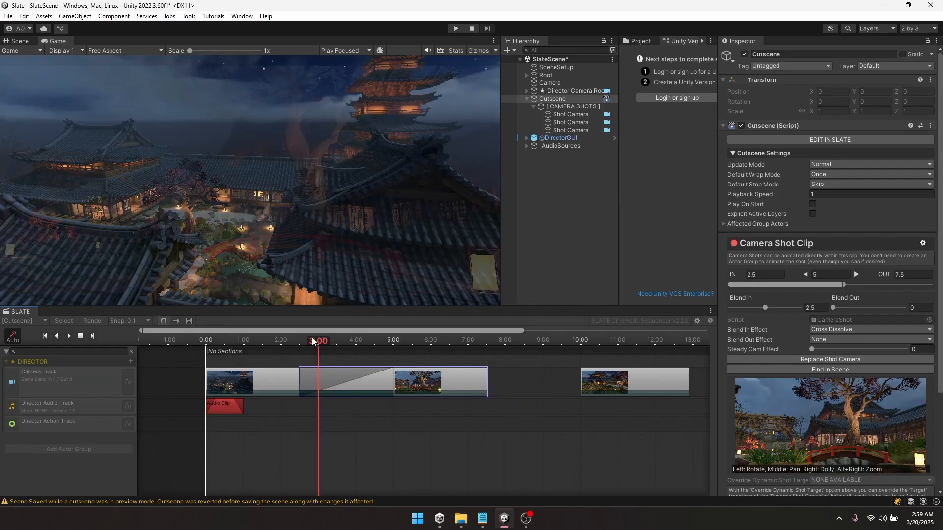
{"action": "left_click_drag", "start_coordinate": [313, 341], "coordinate": [287, 340]}
{"action": "key", "text": "space"}
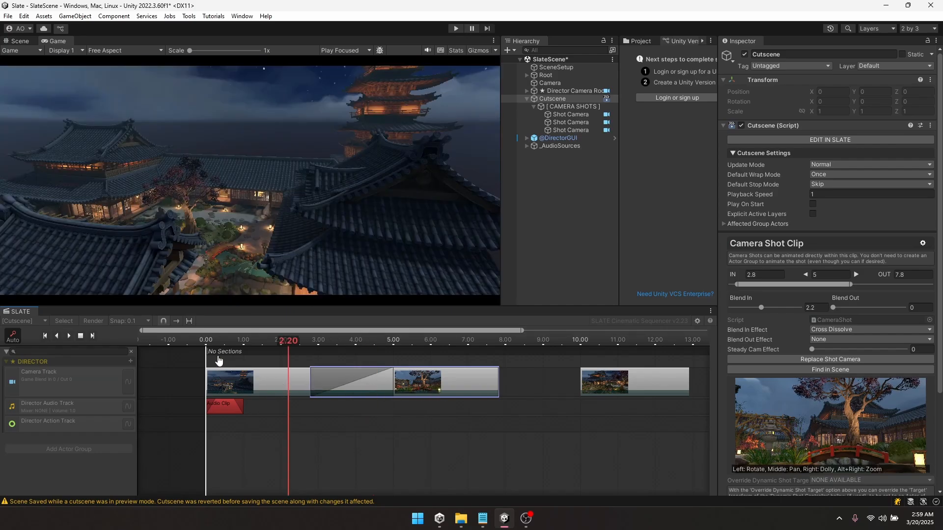
{"action": "left_click_drag", "start_coordinate": [454, 384], "coordinate": [368, 384]}
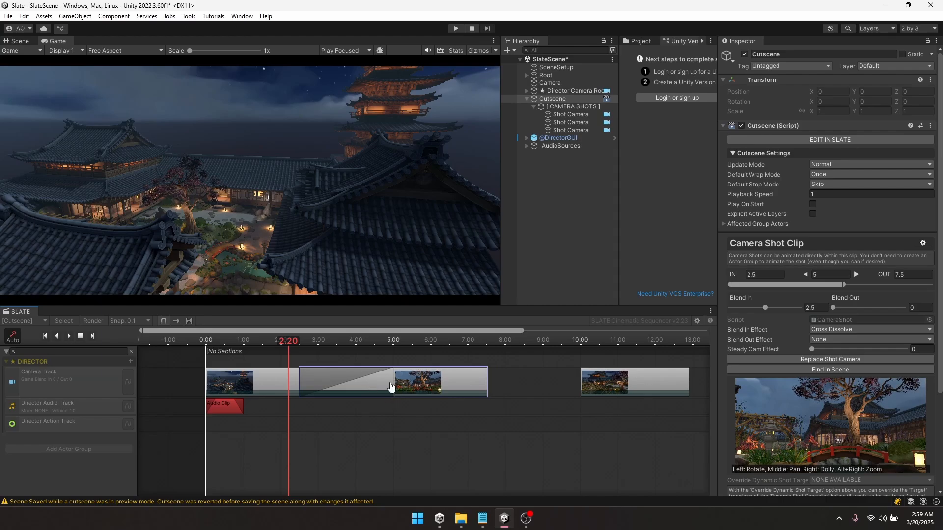
{"action": "left_click_drag", "start_coordinate": [392, 385], "coordinate": [331, 384]}
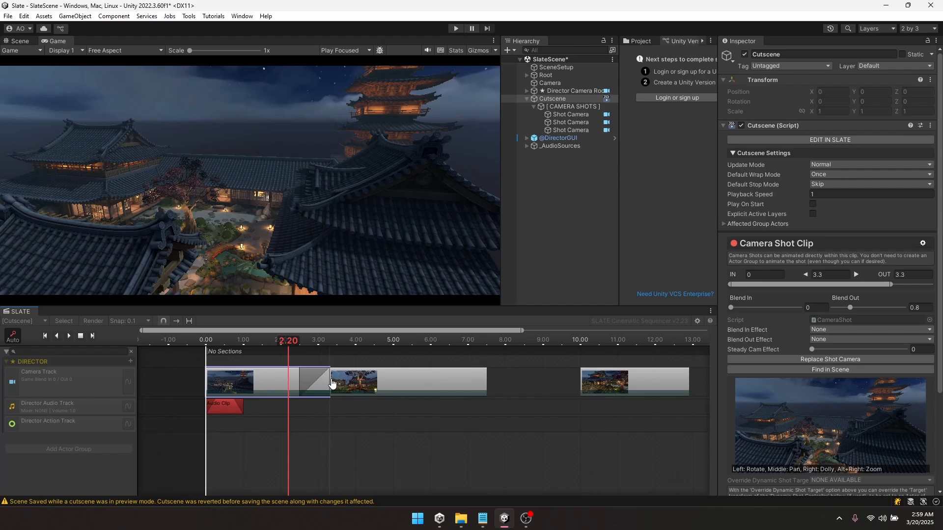
Play the shortened cross dissolve from about 2 seconds, and replay the cutscene from the start
{"action": "left_click", "coordinate": [281, 341]}
{"action": "key", "text": "space"}
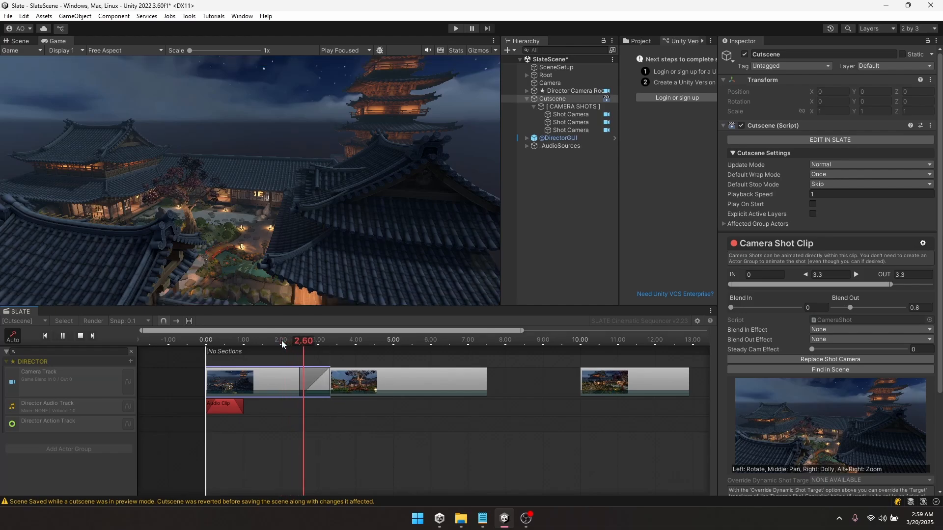
{"action": "key", "text": "space"}
{"action": "left_click_drag", "start_coordinate": [218, 340], "coordinate": [204, 341]}
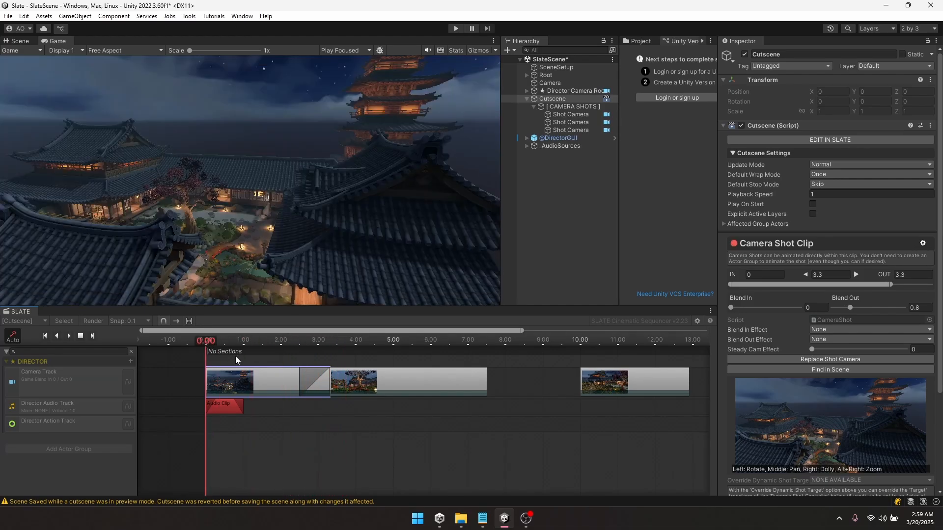
{"action": "key", "text": "space"}
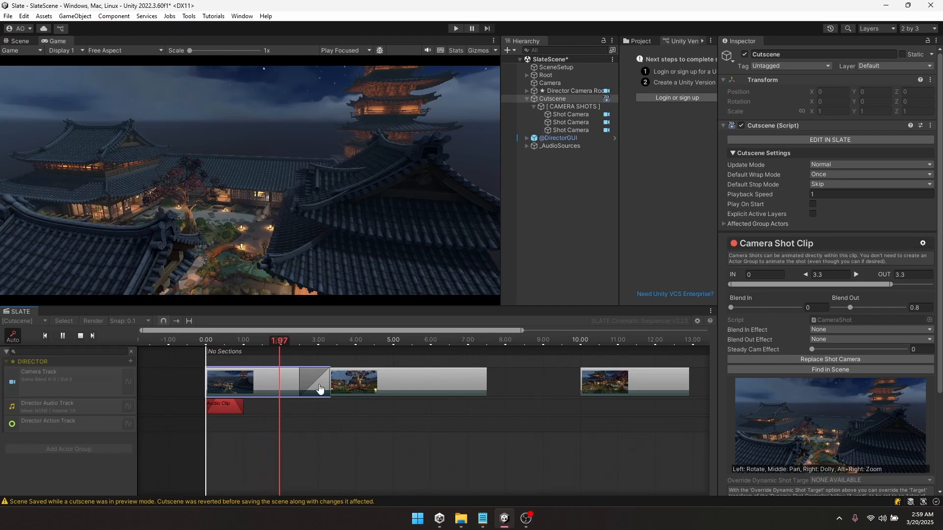
{"action": "key", "text": "space"}
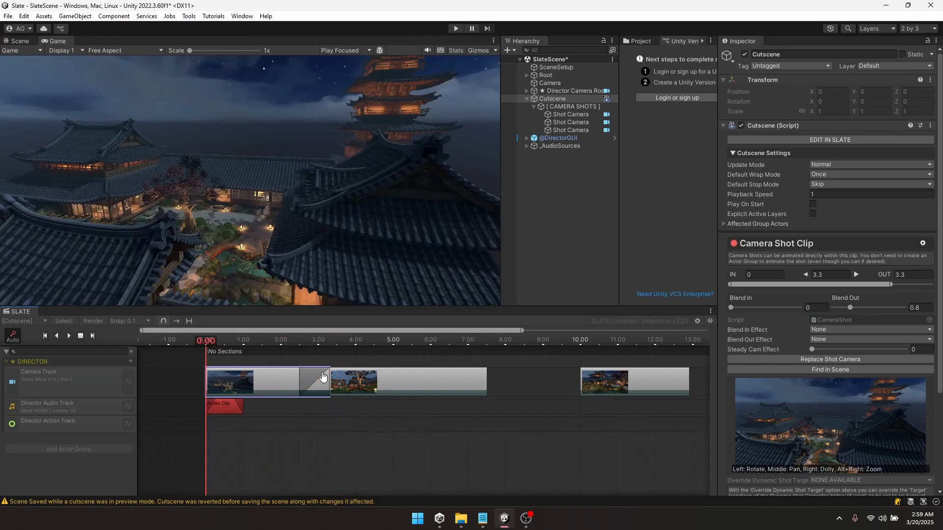
Shorten the bridge shot clip to end at 5.2 seconds and review its Blend In Effect options
{"action": "left_click", "coordinate": [346, 391]}
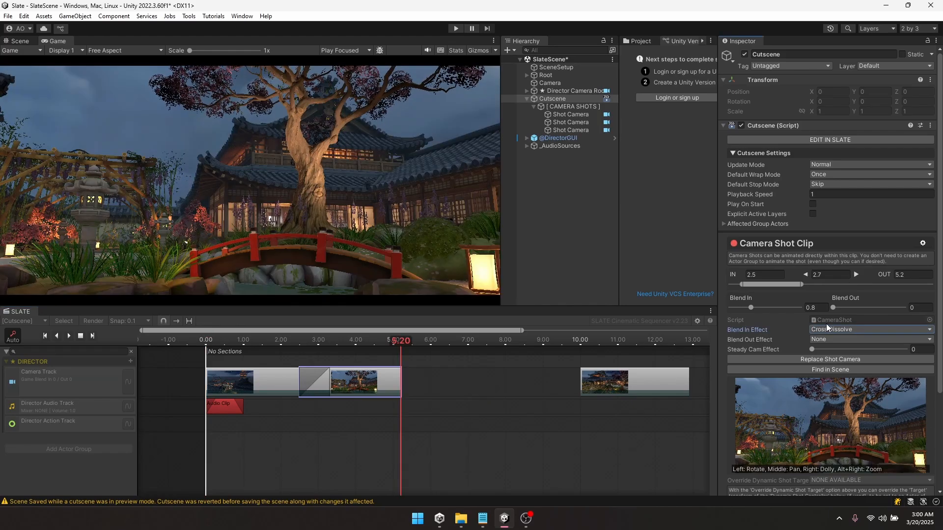
{"action": "left_click", "coordinate": [828, 330]}
{"action": "left_click", "coordinate": [447, 376]}
{"action": "left_click", "coordinate": [366, 382]}
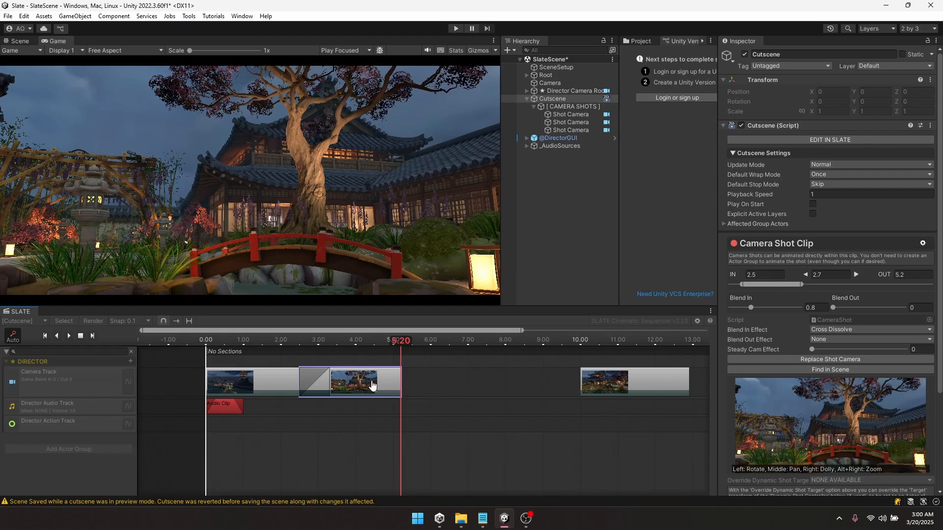
Duplicate the bridge shot clip on the Camera Track, placing the copy directly after the original at 5.2 seconds
{"action": "right_click", "coordinate": [373, 386]}
{"action": "left_click", "coordinate": [407, 387]}
{"action": "right_click", "coordinate": [440, 376]}
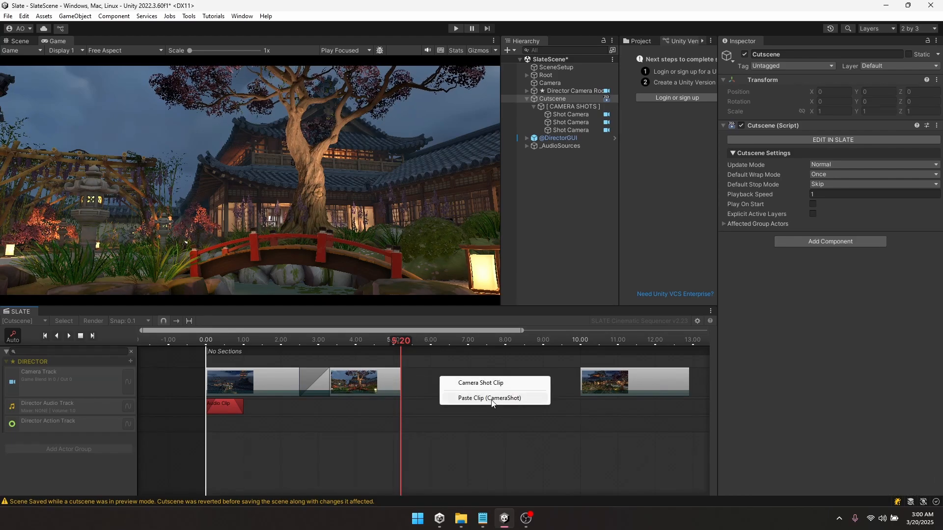
{"action": "left_click", "coordinate": [493, 398]}
{"action": "left_click_drag", "start_coordinate": [441, 382], "coordinate": [404, 342]}
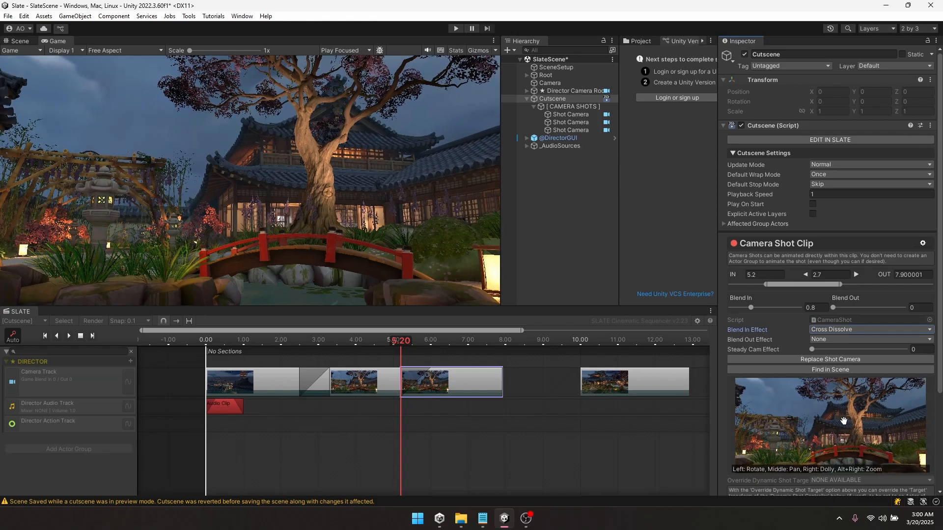
Rotate the bridge shot's framing through the pasted clip's preview and compare the original and pasted clips
{"action": "left_click_drag", "start_coordinate": [845, 421], "coordinate": [849, 421]}
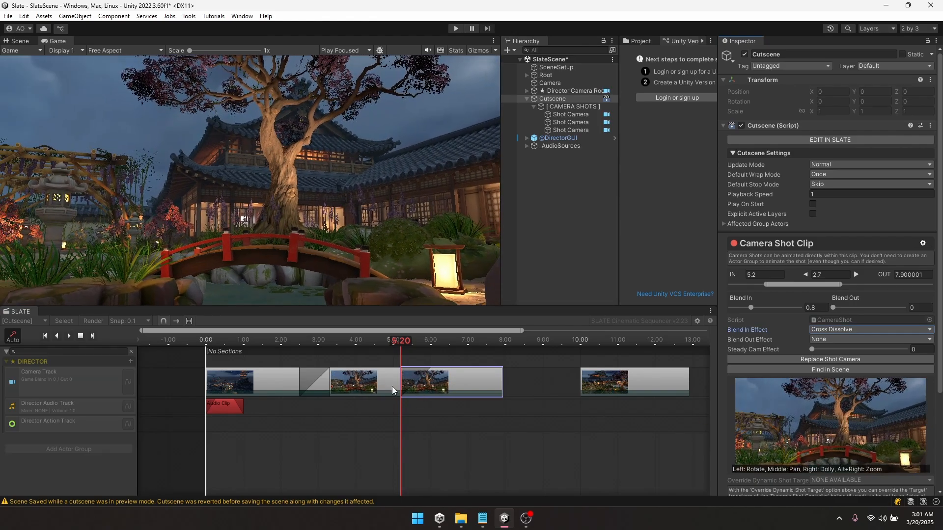
{"action": "left_click", "coordinate": [364, 391]}
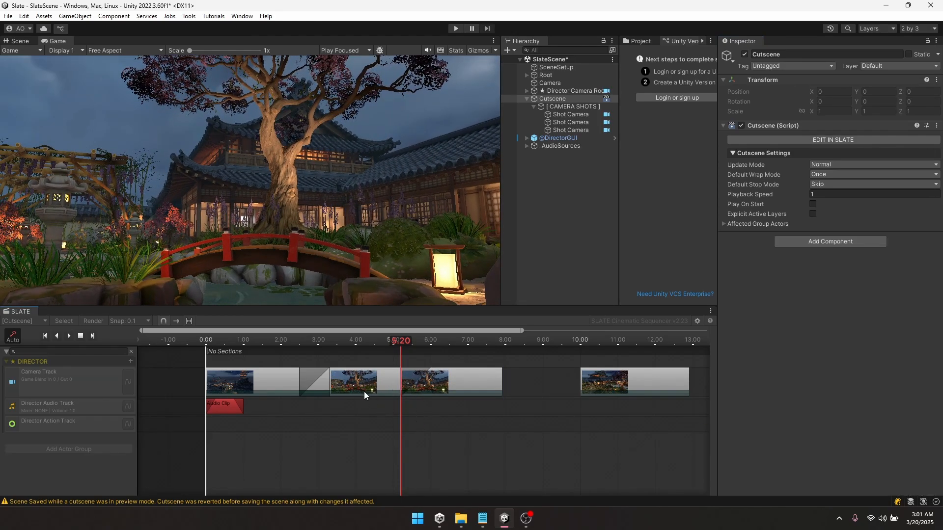
{"action": "left_click", "coordinate": [432, 389]}
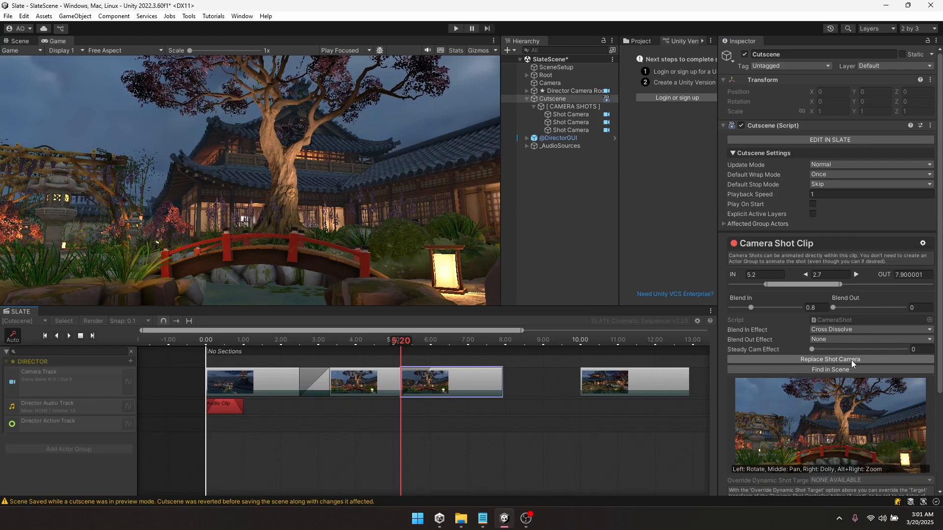
Replace the pasted clip's shot camera with a newly created shot, accepting the reset of its animation data
{"action": "scroll", "coordinate": [835, 314], "scroll_direction": "down", "scroll_amount": 3}
{"action": "left_click", "coordinate": [833, 281]}
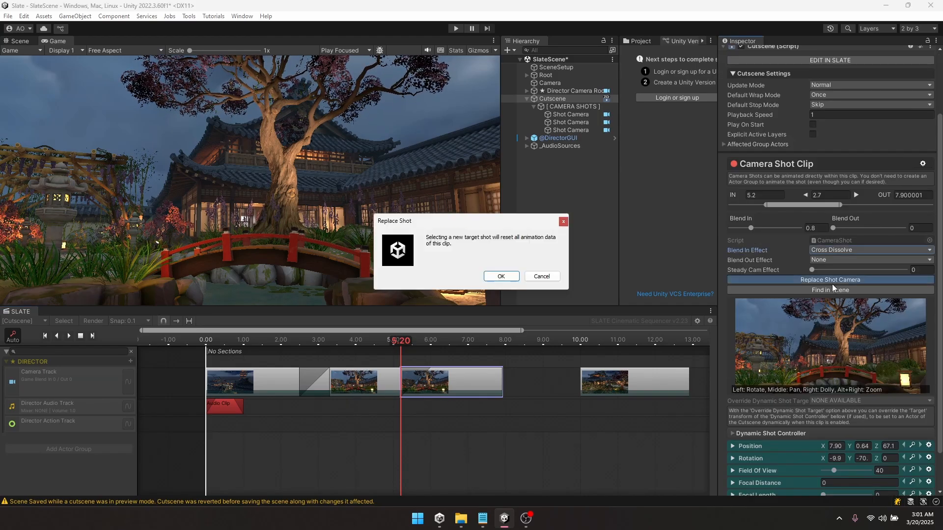
{"action": "left_click", "coordinate": [511, 279]}
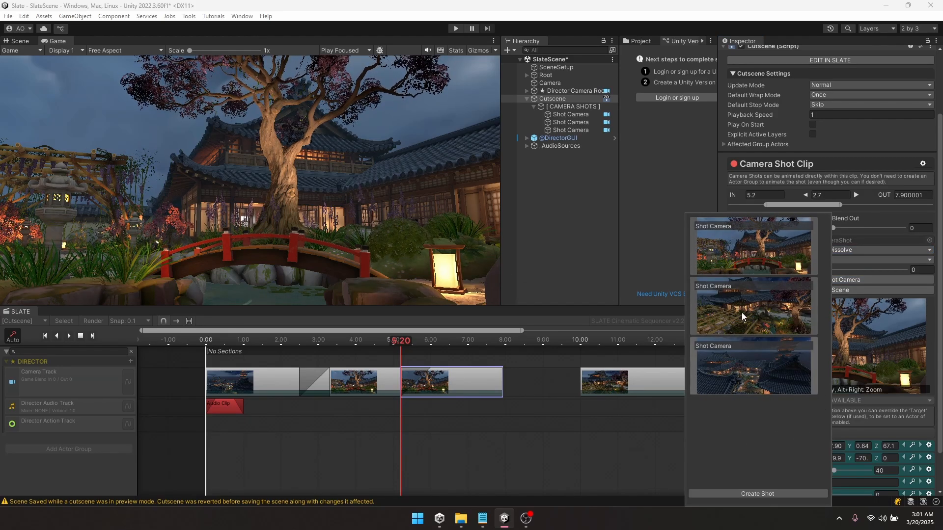
{"action": "left_click", "coordinate": [767, 494]}
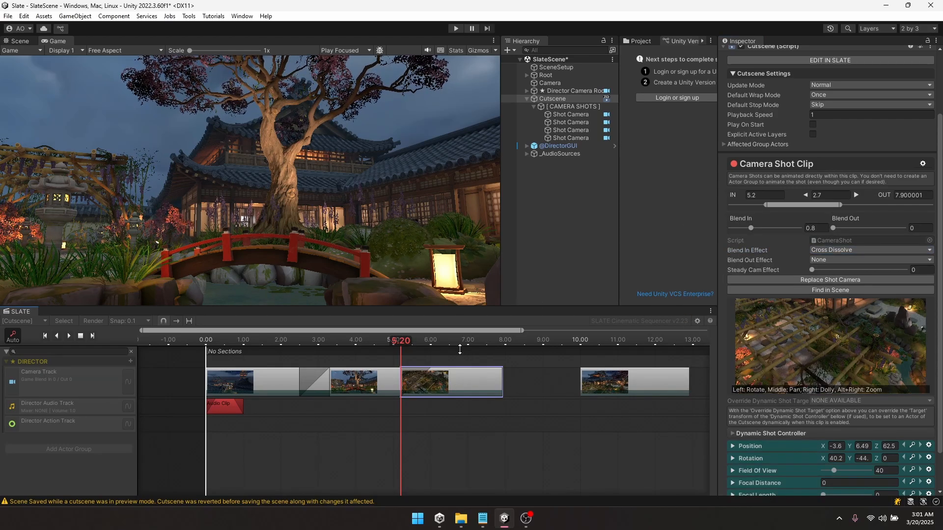
Locate the bridge clip's shot camera, copy its Transform component, and paste those values onto the newly created shot camera
{"action": "left_click", "coordinate": [364, 386]}
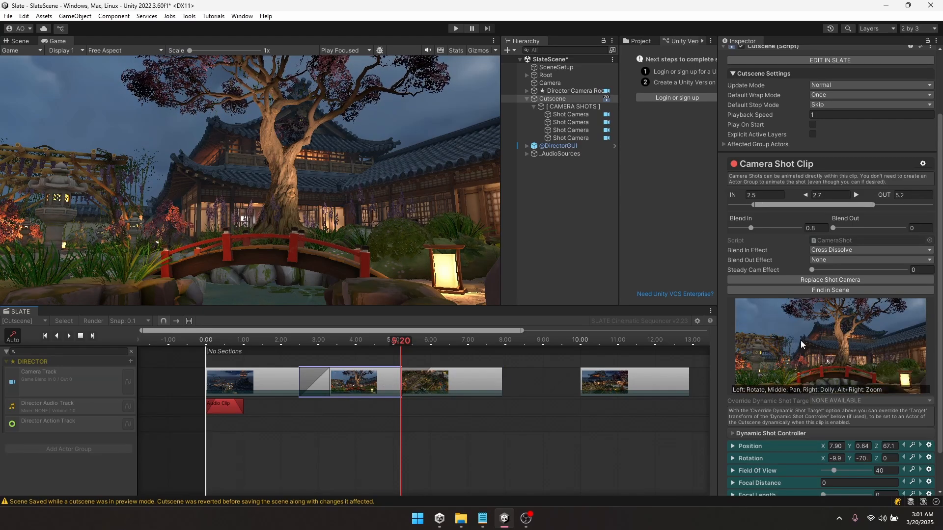
{"action": "left_click", "coordinate": [831, 290]}
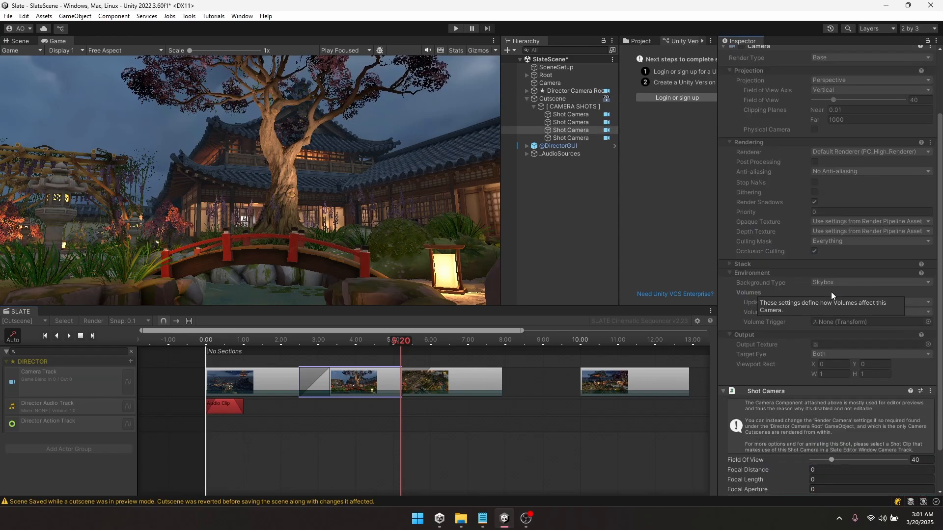
{"action": "left_click", "coordinate": [570, 130]}
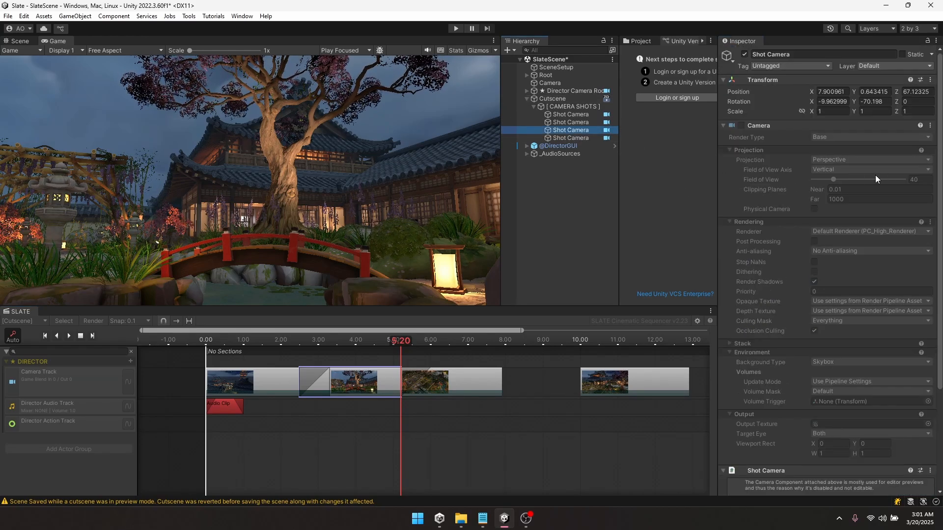
{"action": "right_click", "coordinate": [758, 79]}
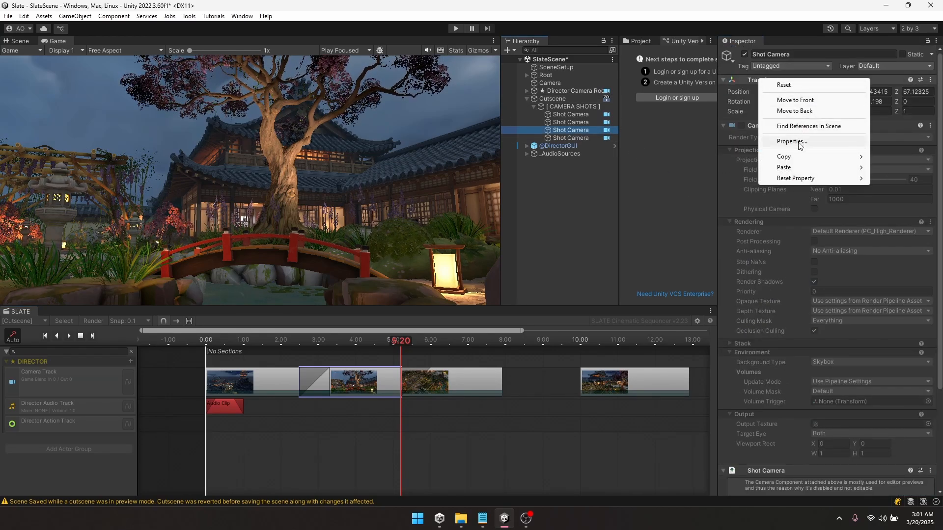
{"action": "mouse_move", "coordinate": [792, 157]}
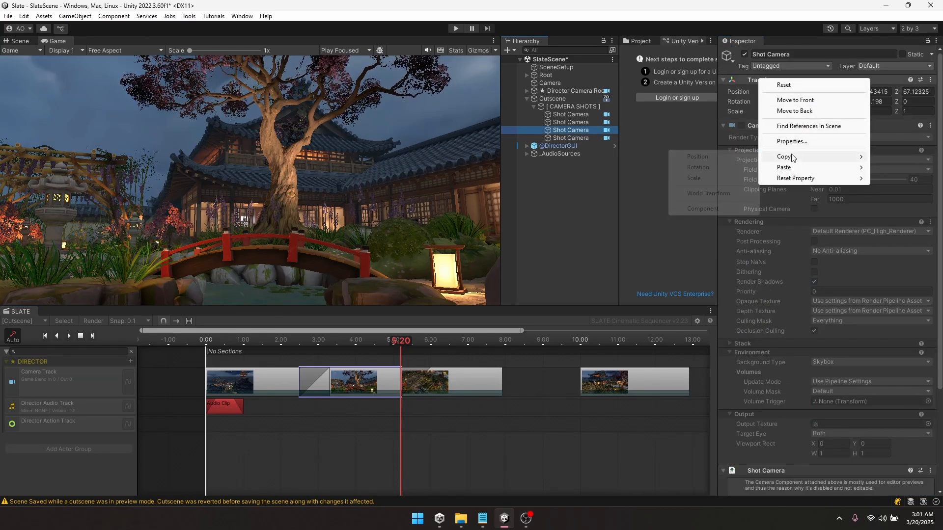
{"action": "left_click", "coordinate": [705, 209]}
{"action": "left_click", "coordinate": [571, 138]}
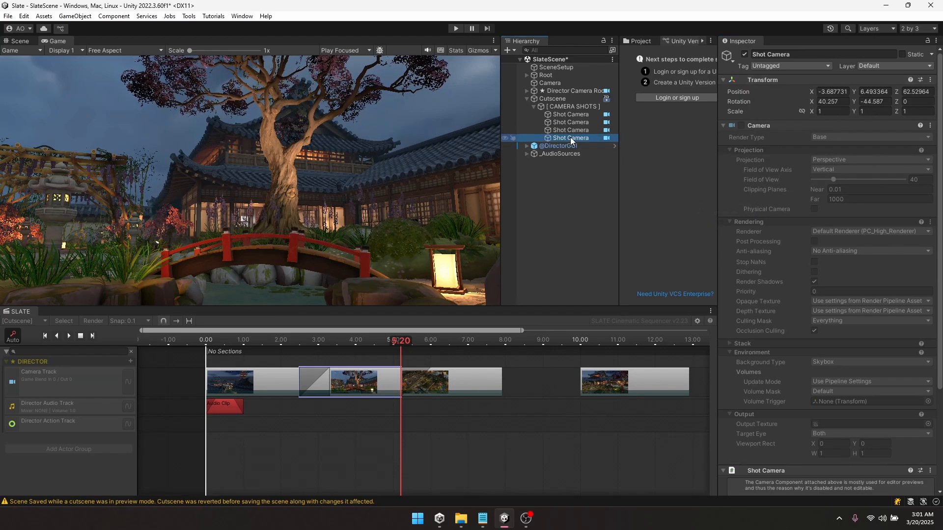
{"action": "right_click", "coordinate": [781, 83]}
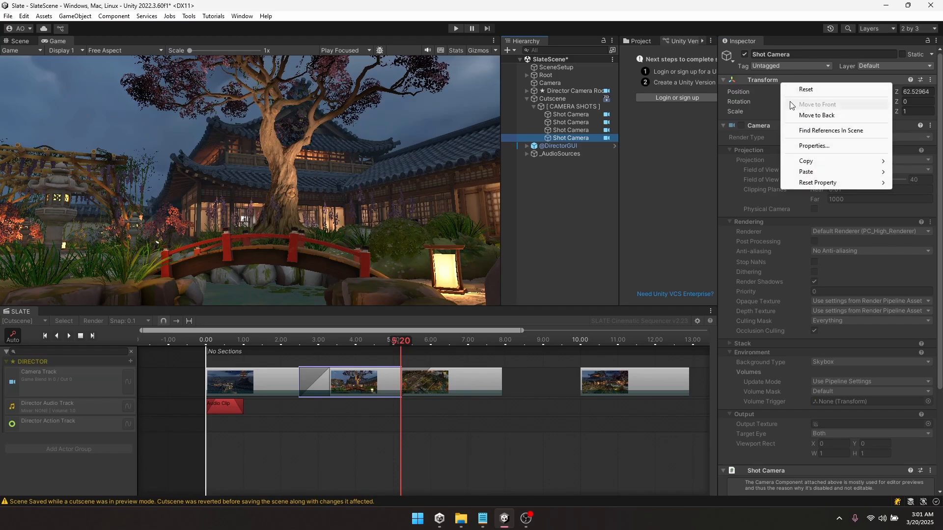
{"action": "left_click", "coordinate": [738, 234]}
With the playhead at 6 seconds, reframe the new shot to look down over the tree and the pagoda roof
{"action": "left_click", "coordinate": [432, 382]}
{"action": "left_click_drag", "start_coordinate": [411, 341], "coordinate": [431, 342]}
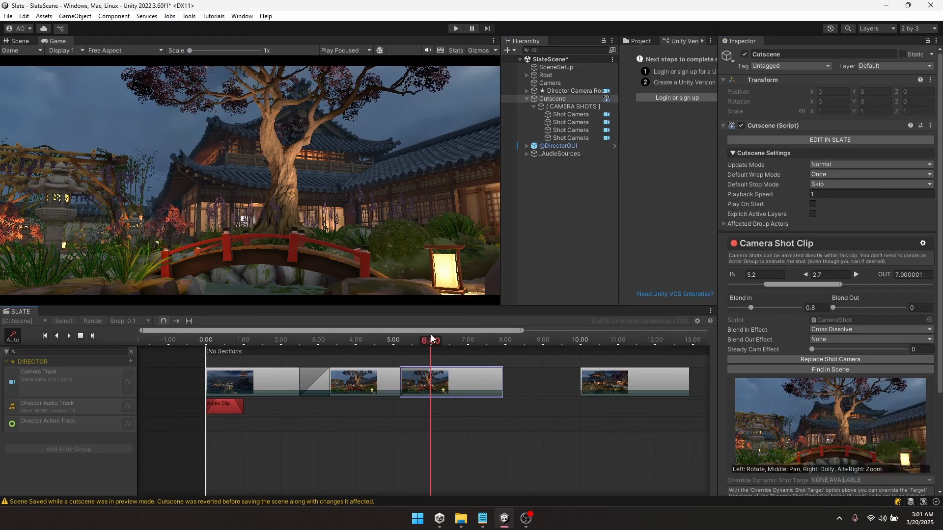
{"action": "left_click_drag", "start_coordinate": [816, 399], "coordinate": [837, 425]}
{"action": "middle_click_drag", "start_coordinate": [837, 425], "coordinate": [850, 447]}
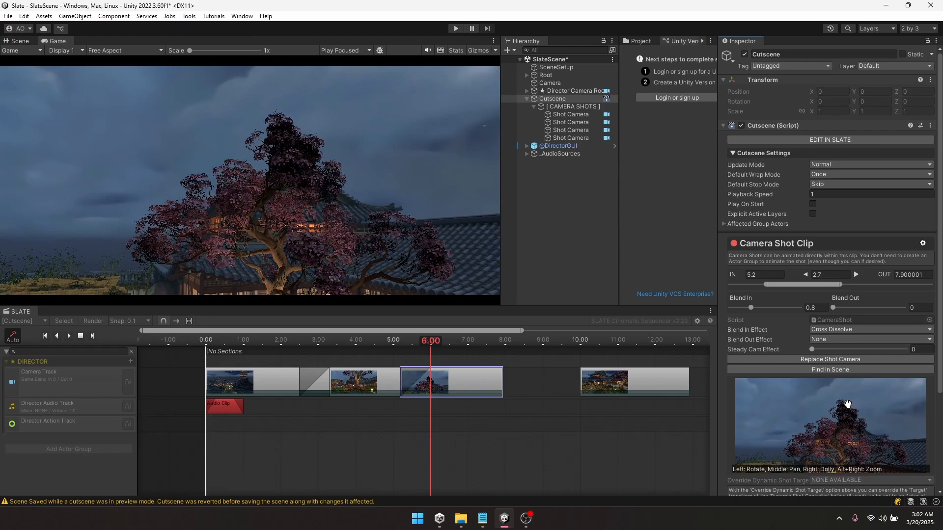
{"action": "middle_click_drag", "start_coordinate": [847, 404], "coordinate": [850, 436]}
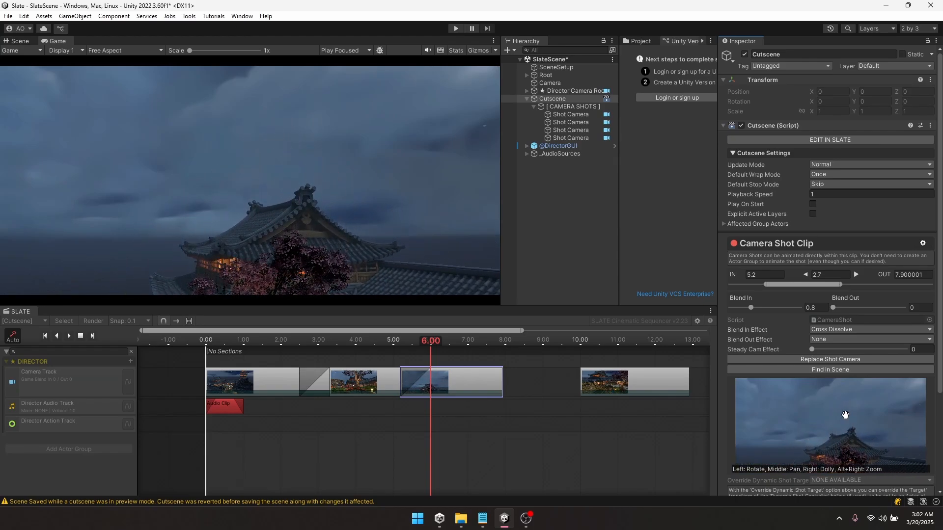
{"action": "left_click_drag", "start_coordinate": [847, 403], "coordinate": [843, 428]}
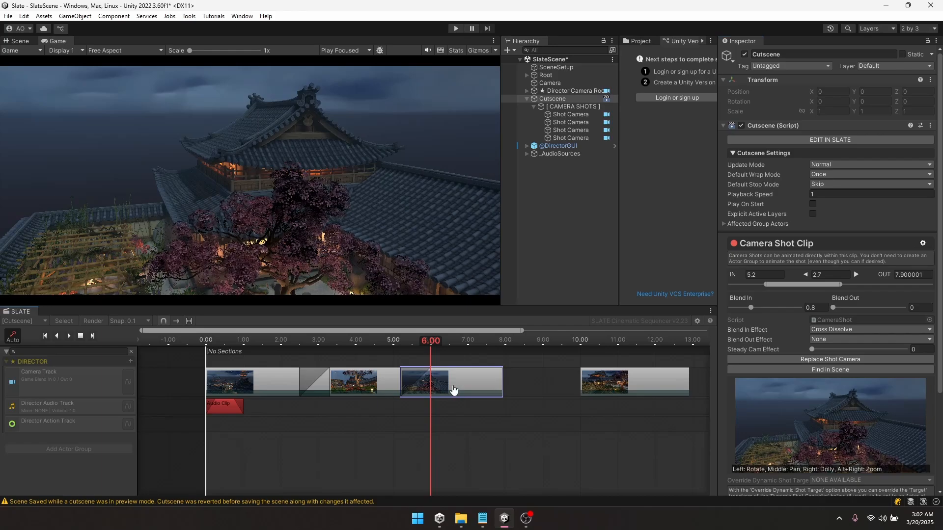
Set the new clip's Blend In Effect to Ease In and play the transition from 4 seconds
{"action": "left_click", "coordinate": [865, 329]}
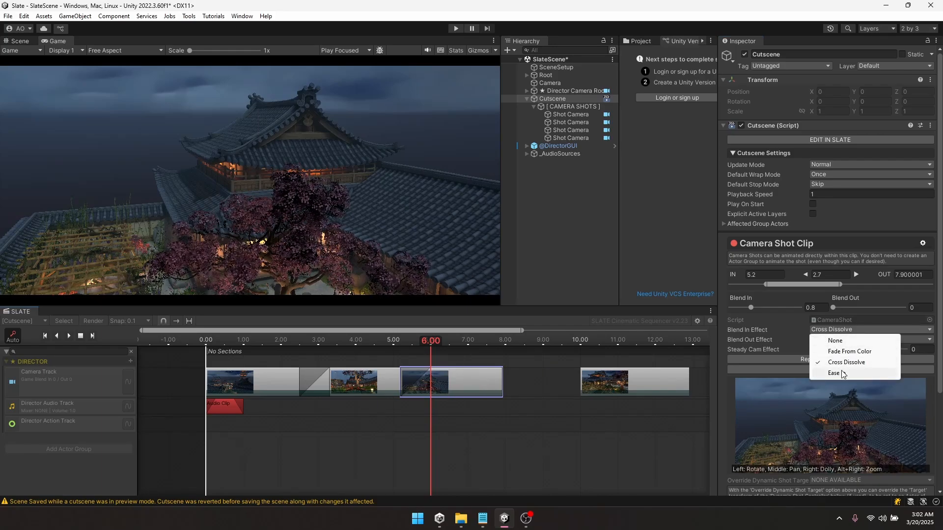
{"action": "left_click", "coordinate": [841, 373]}
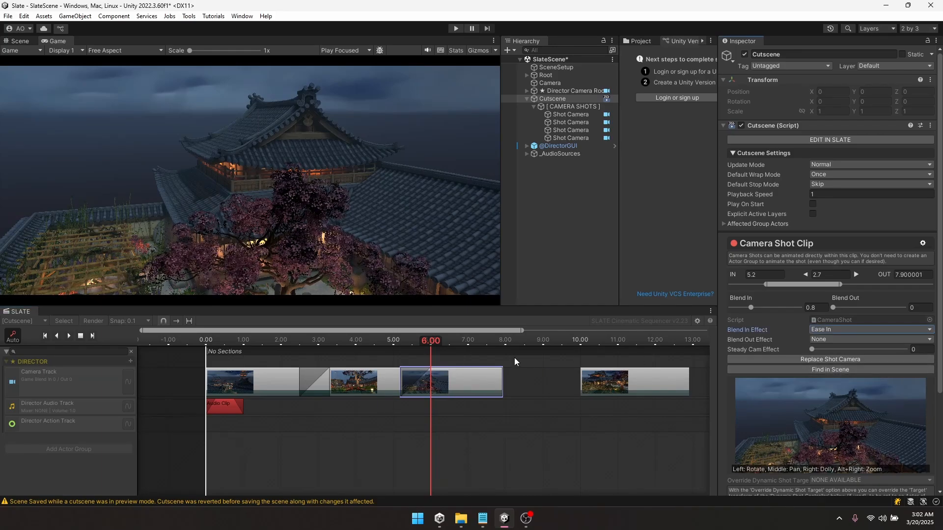
{"action": "left_click_drag", "start_coordinate": [422, 343], "coordinate": [358, 346]}
{"action": "left_click", "coordinate": [373, 387]}
{"action": "left_click", "coordinate": [434, 386]}
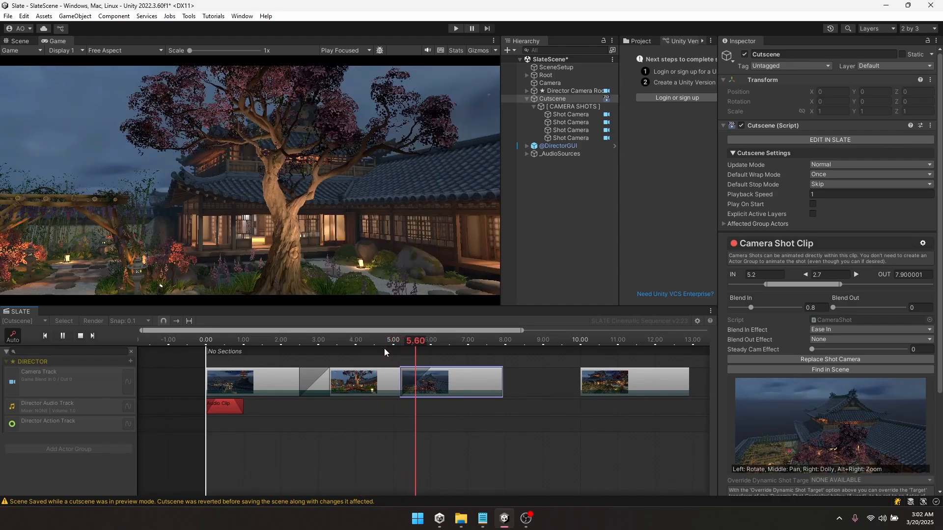
{"action": "key", "text": "space"}
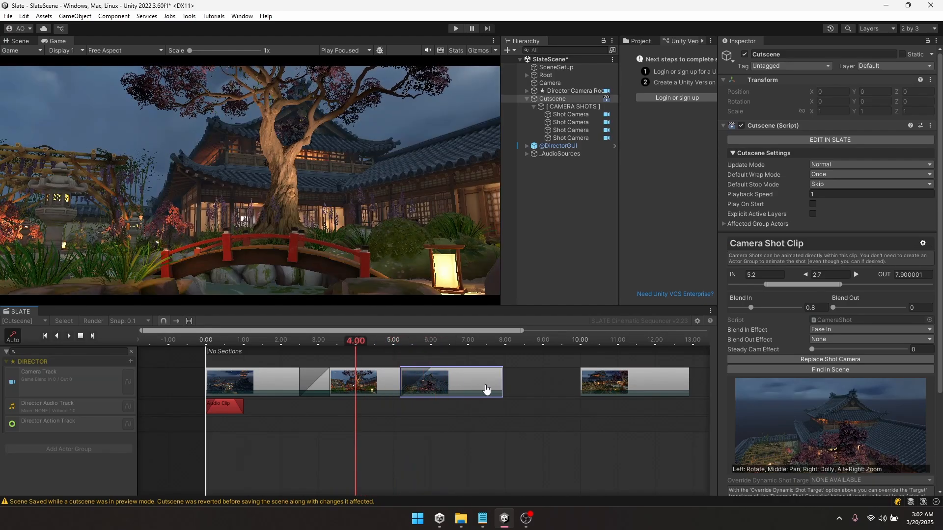
Move the last camera shot clip along the Camera Track to start at 11.3 seconds
{"action": "middle_click_drag", "start_coordinate": [576, 396], "coordinate": [517, 398]}
{"action": "scroll", "coordinate": [517, 398], "scroll_direction": "down", "scroll_amount": 2}
{"action": "left_click_drag", "start_coordinate": [523, 380], "coordinate": [555, 377]}
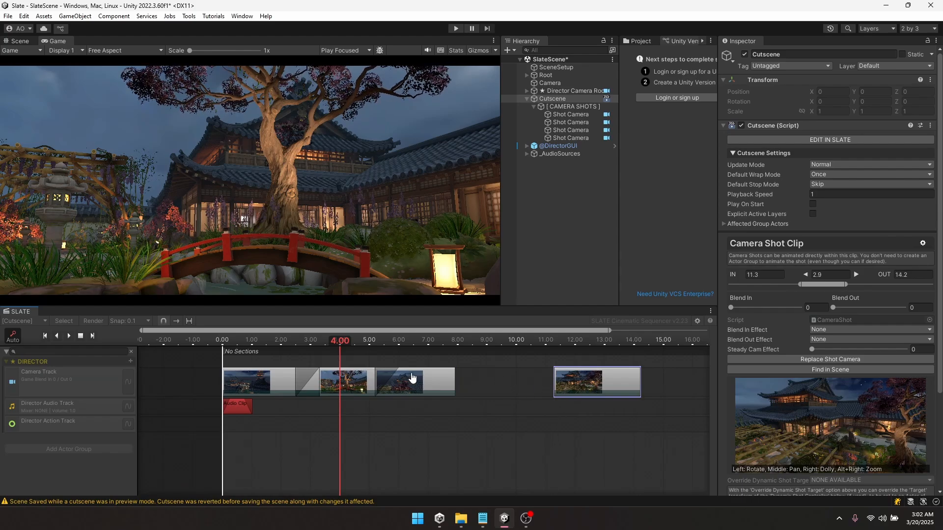
Set the Ease In clip's Blend In to 2.7 seconds and its length to 5 seconds, and preview it from 5.2 seconds
{"action": "left_click_drag", "start_coordinate": [750, 307], "coordinate": [802, 315]}
{"action": "left_click_drag", "start_coordinate": [404, 339], "coordinate": [378, 338]}
{"action": "left_click_drag", "start_coordinate": [454, 381], "coordinate": [530, 375]}
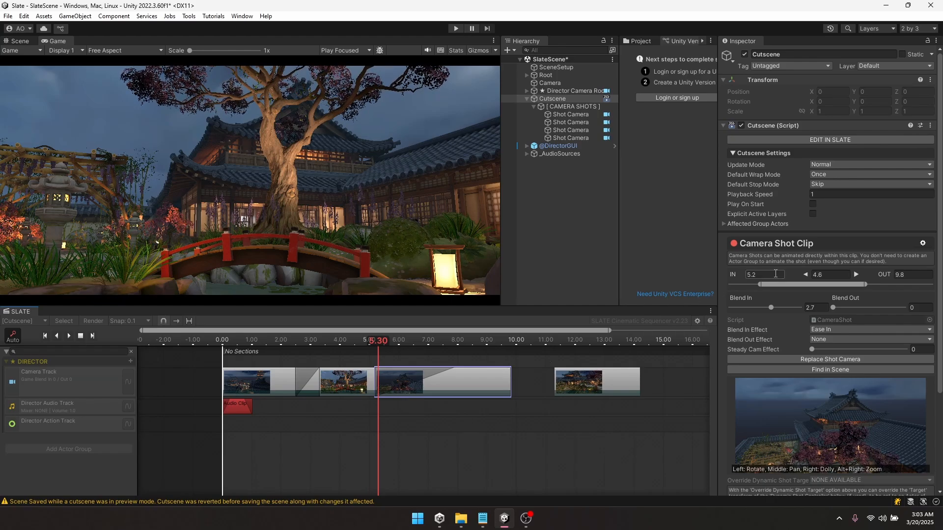
{"action": "left_click", "coordinate": [822, 276]}
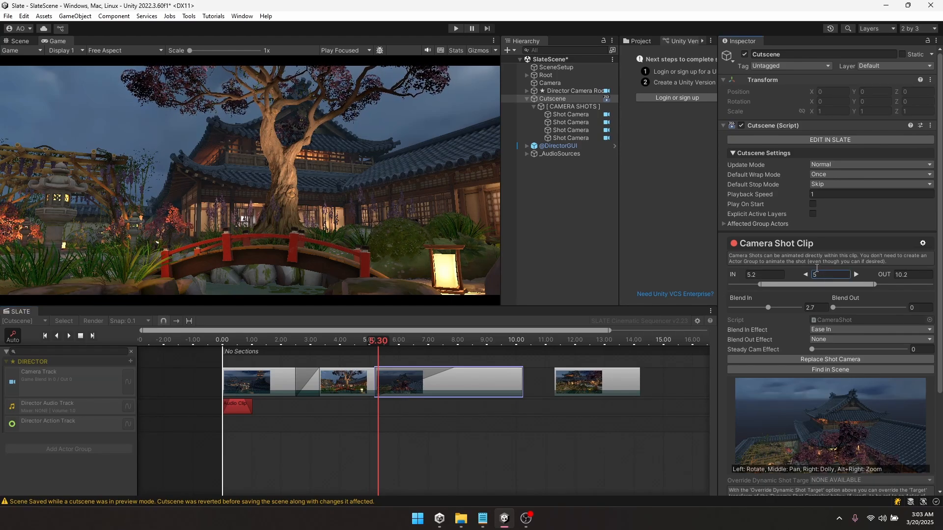
{"action": "left_click", "coordinate": [376, 346]}
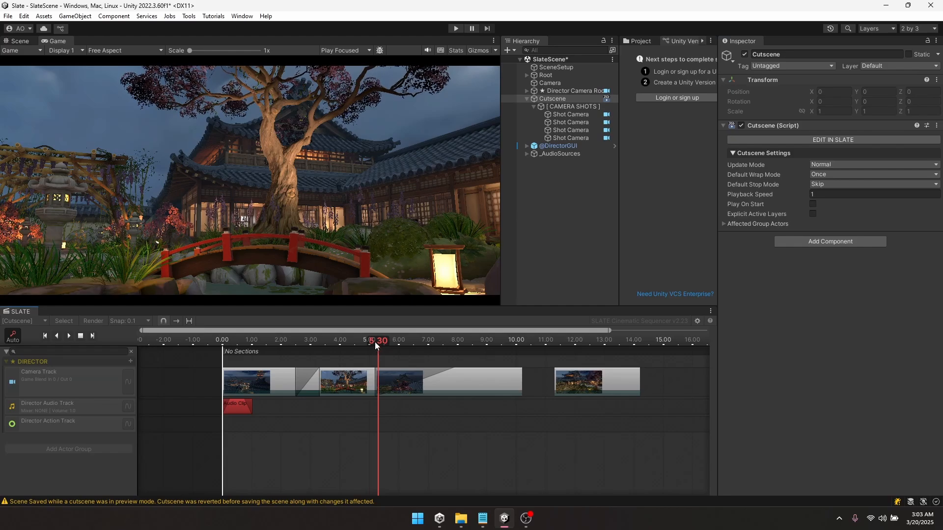
{"action": "mouse_move", "coordinate": [375, 342]}
{"action": "left_mouse_down"}
{"action": "mouse_move", "coordinate": [363, 341]}
{"action": "mouse_move", "coordinate": [377, 340]}
{"action": "left_mouse_up"}
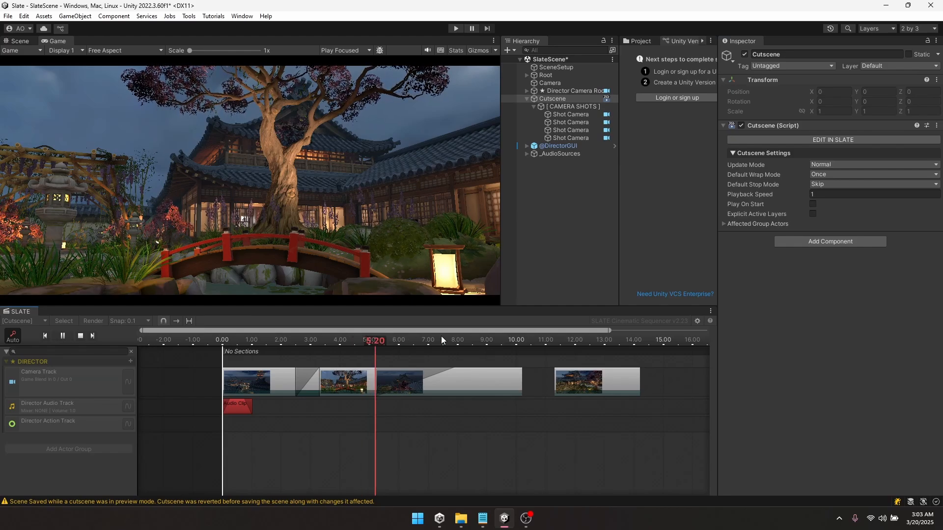
Set the Ease In clip's Blend In to 5 seconds, play it from 4.4 seconds, and scrub back to 8.3 seconds
{"action": "left_click", "coordinate": [472, 383]}
{"action": "left_click_drag", "start_coordinate": [773, 306], "coordinate": [811, 307]}
{"action": "left_click", "coordinate": [352, 340]}
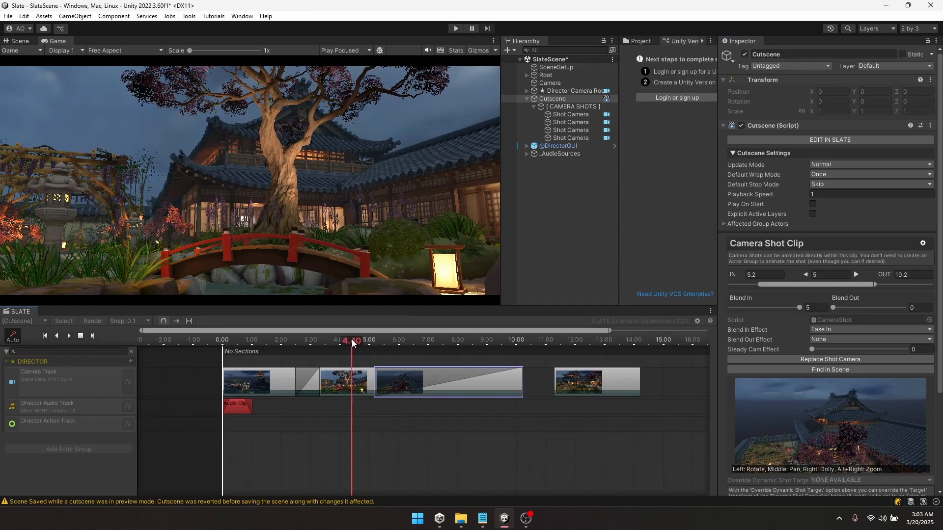
{"action": "key", "text": "space"}
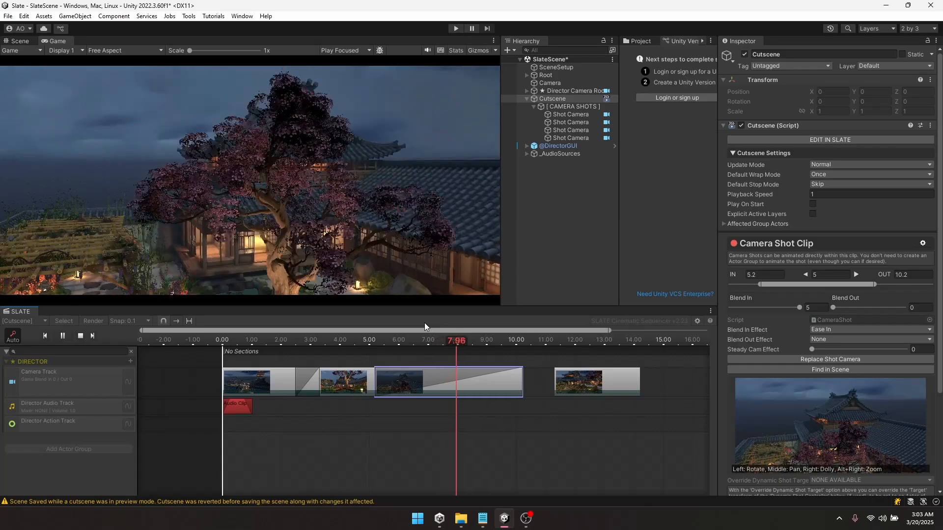
{"action": "left_click_drag", "start_coordinate": [845, 414], "coordinate": [786, 393]}
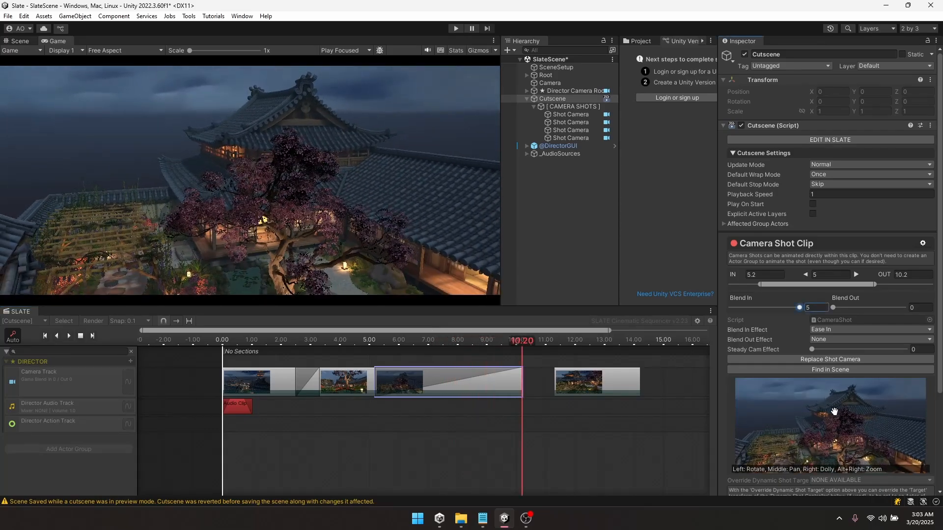
{"action": "left_click_drag", "start_coordinate": [503, 338], "coordinate": [467, 340]}
Assign the epic-anxious-dark-dramatic-tragic-mystical music file from _OLD/Audio/Music to the empty audio clip on the Director Audio Track
{"action": "left_click", "coordinate": [288, 405]}
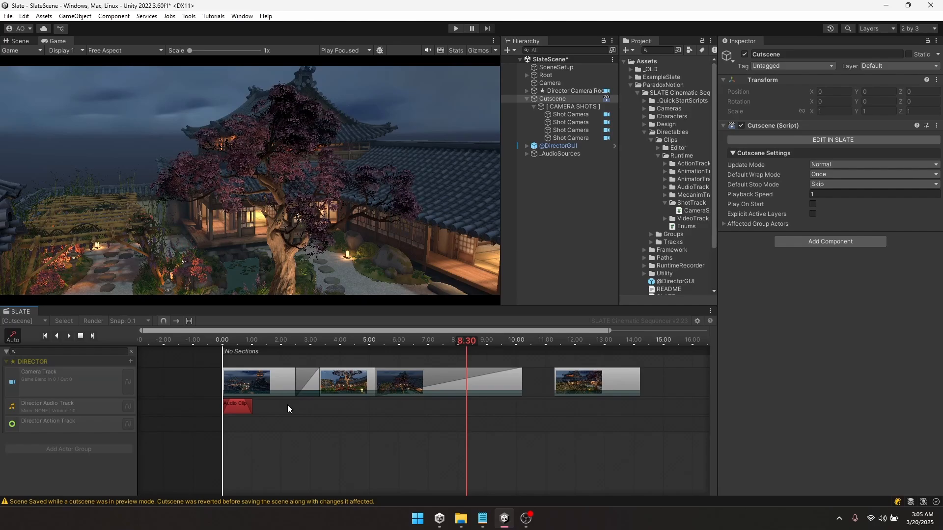
{"action": "left_click", "coordinate": [239, 415]}
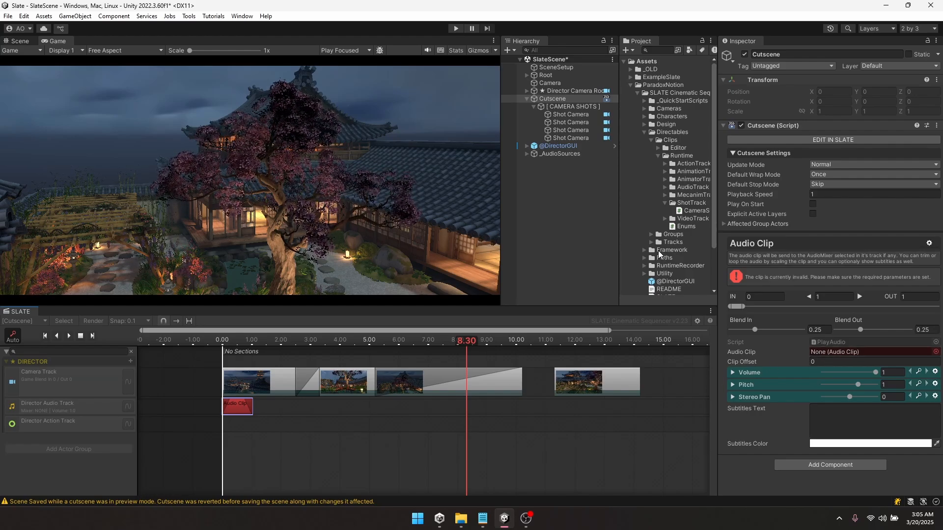
{"action": "left_click", "coordinate": [645, 133]}
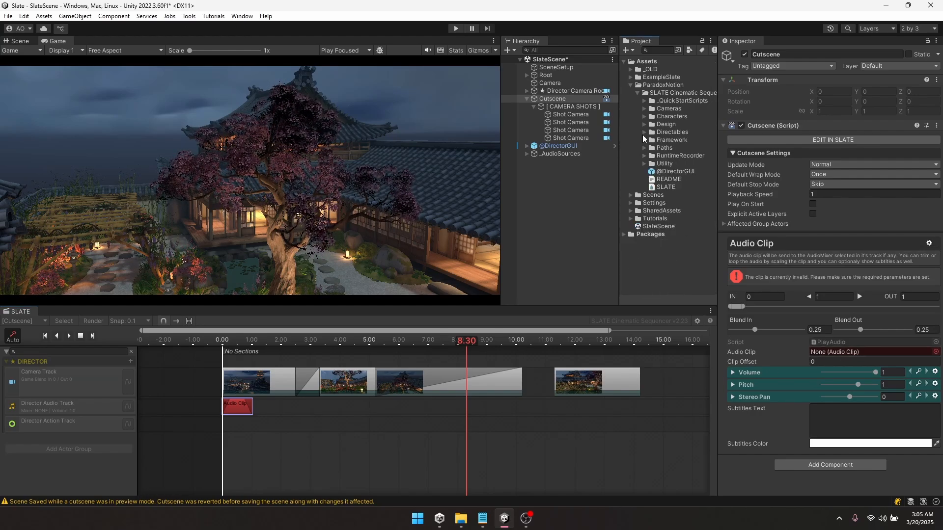
{"action": "left_click", "coordinate": [631, 85]}
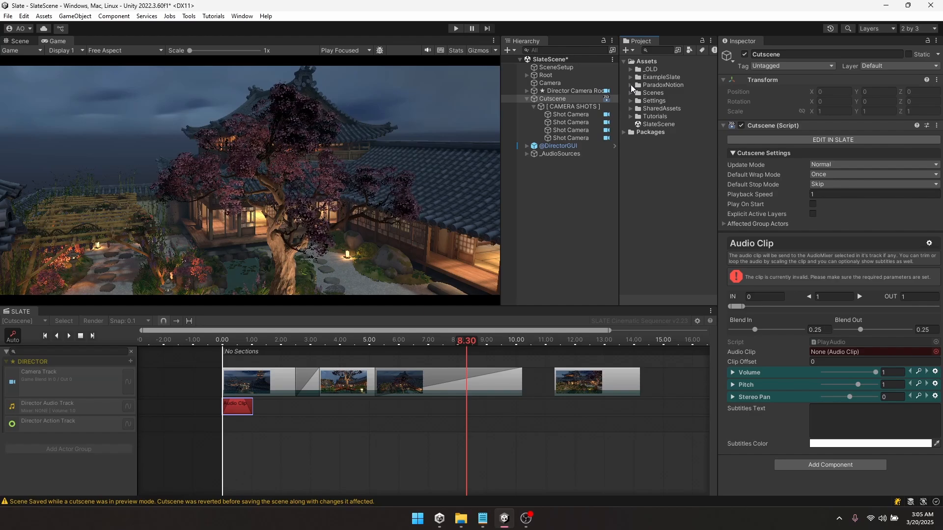
{"action": "left_click", "coordinate": [631, 68]}
{"action": "left_click_drag", "start_coordinate": [683, 116], "coordinate": [825, 354]}
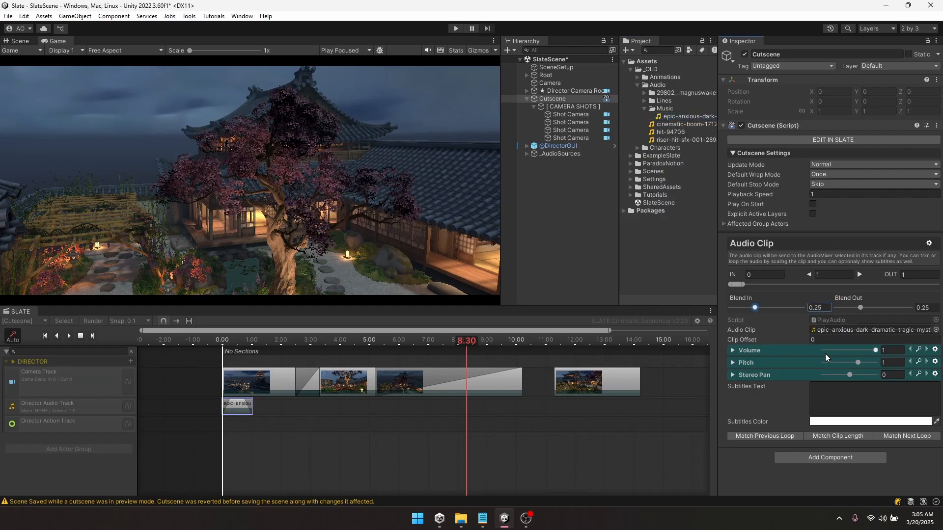
{"action": "left_click", "coordinate": [638, 85]}
{"action": "left_click", "coordinate": [630, 69]}
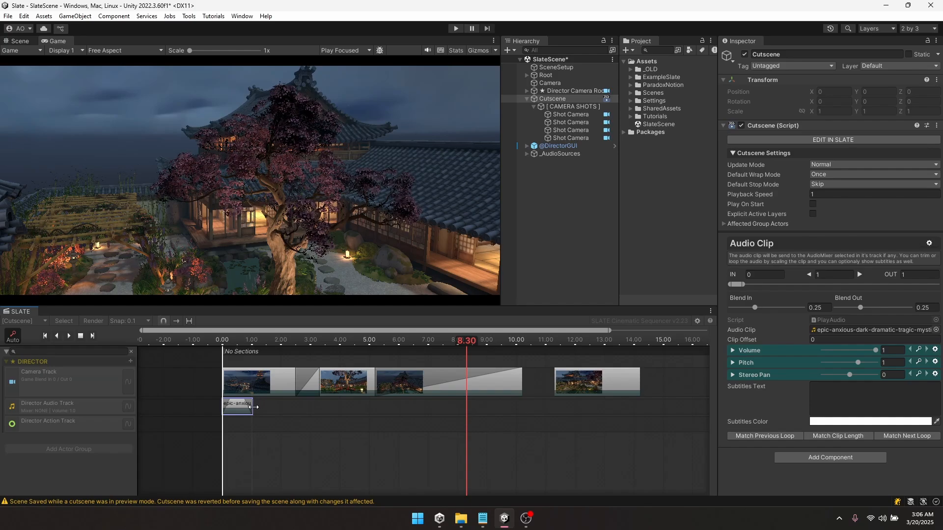
Extend the audio clip to match the full length of its music file and look over its waveform
{"action": "left_click_drag", "start_coordinate": [253, 407], "coordinate": [384, 409]}
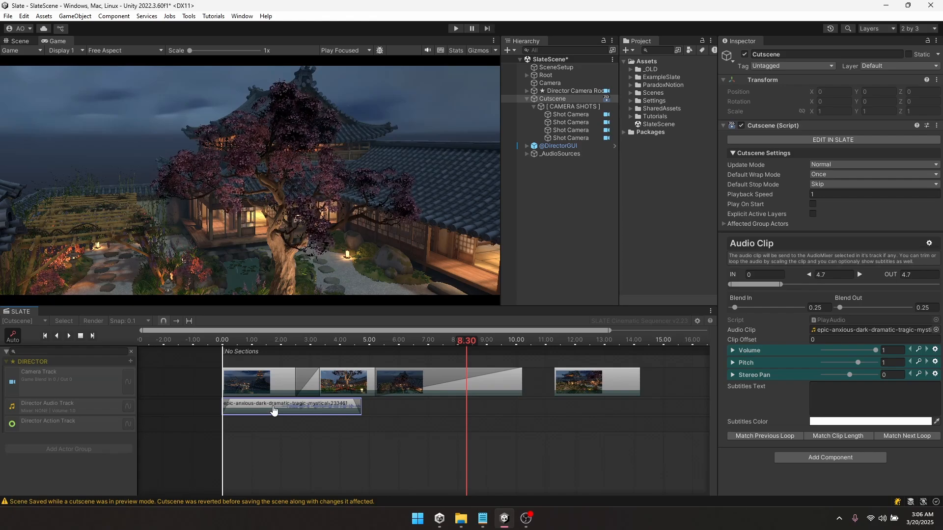
{"action": "left_click", "coordinate": [833, 435]}
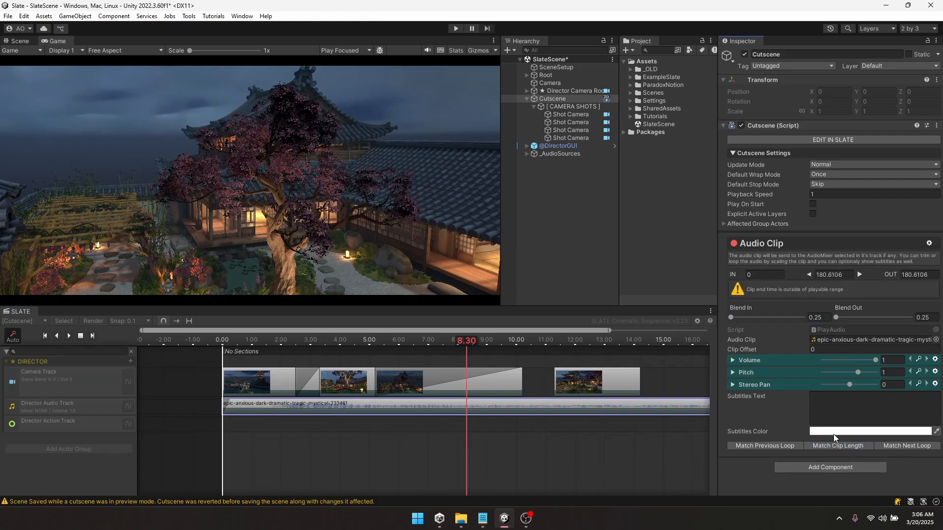
{"action": "scroll", "coordinate": [414, 416], "scroll_direction": "down", "scroll_amount": 6}
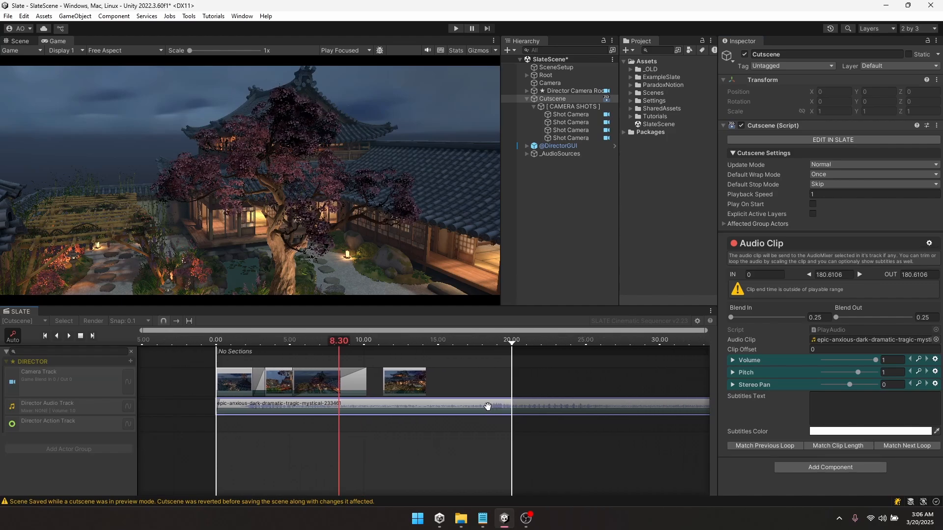
{"action": "middle_click_drag", "start_coordinate": [488, 407], "coordinate": [442, 415]}
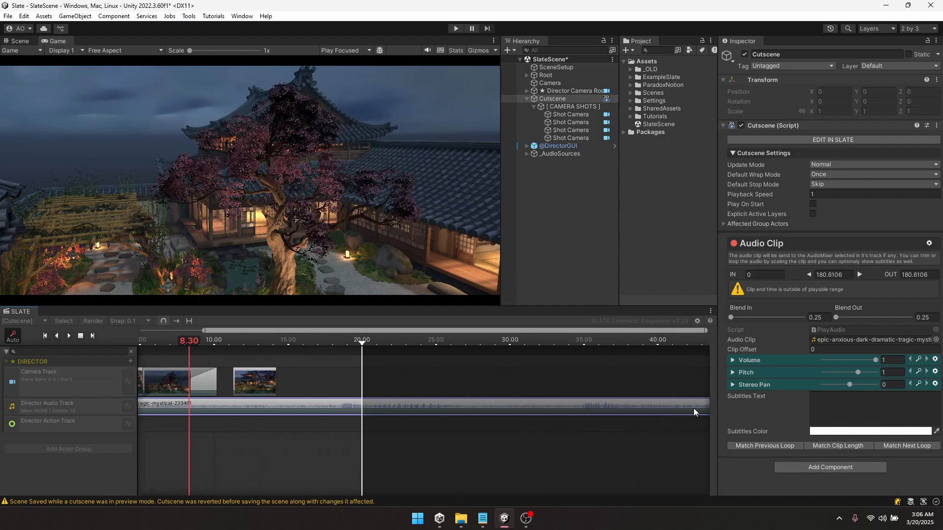
{"action": "middle_click_drag", "start_coordinate": [694, 409], "coordinate": [233, 408]}
{"action": "middle_click_drag", "start_coordinate": [524, 398], "coordinate": [490, 418]}
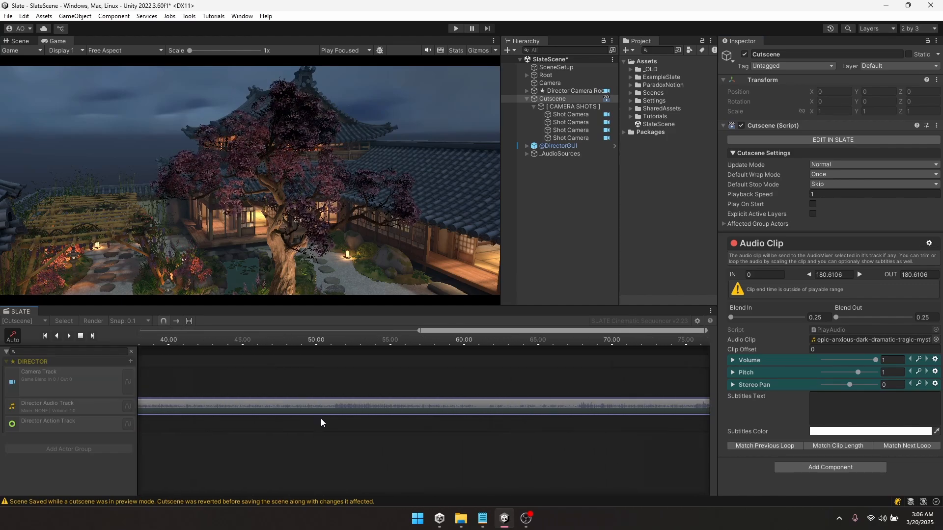
{"action": "middle_click_drag", "start_coordinate": [322, 420], "coordinate": [650, 419]}
{"action": "middle_click_drag", "start_coordinate": [264, 419], "coordinate": [548, 441]}
Split the audio clip at the 20-second end of the cutscene and delete the part beyond it
{"action": "scroll", "coordinate": [405, 418], "scroll_direction": "up", "scroll_amount": 3}
{"action": "middle_click_drag", "start_coordinate": [432, 425], "coordinate": [470, 432]}
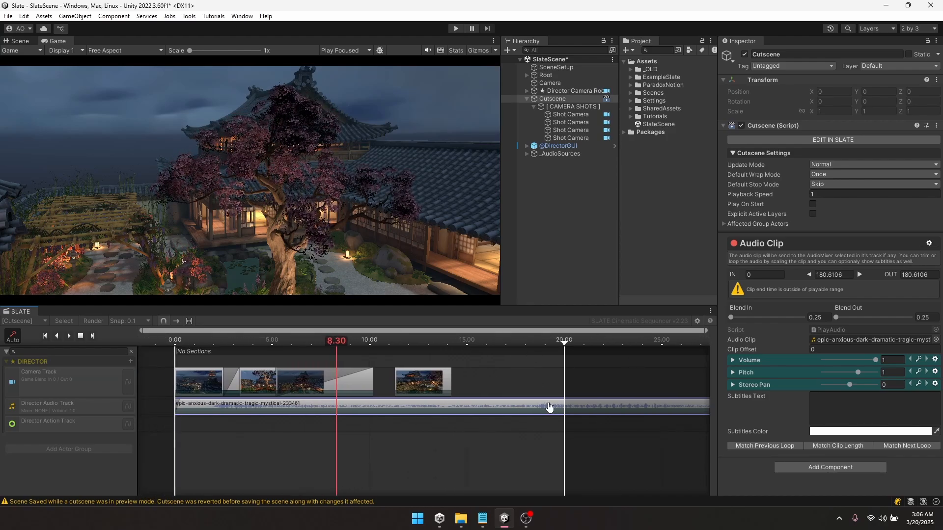
{"action": "scroll", "coordinate": [502, 409], "scroll_direction": "up", "scroll_amount": 5}
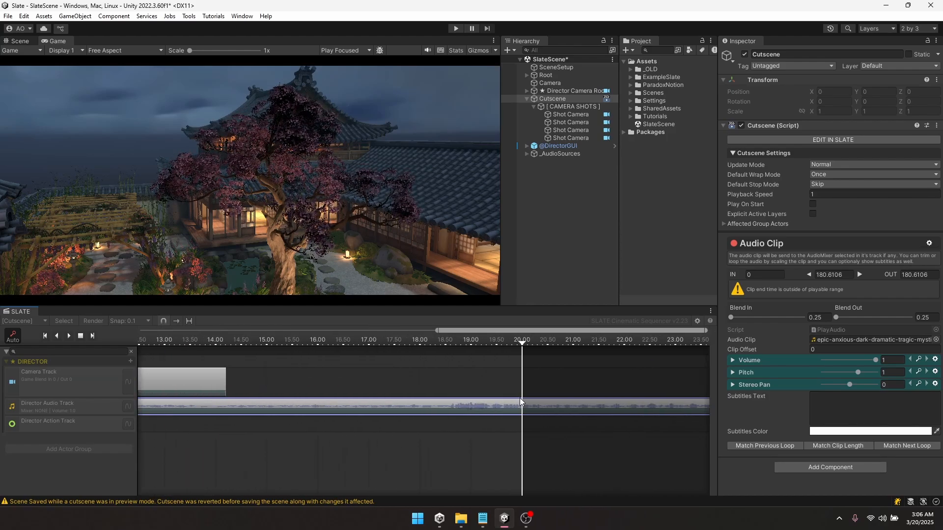
{"action": "right_click", "coordinate": [521, 399]}
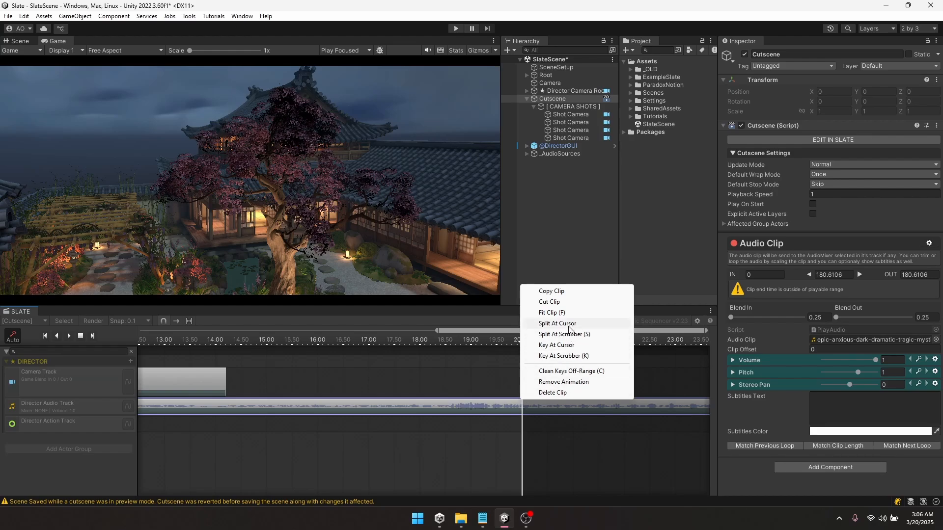
{"action": "left_click", "coordinate": [569, 324]}
{"action": "left_click", "coordinate": [534, 410]}
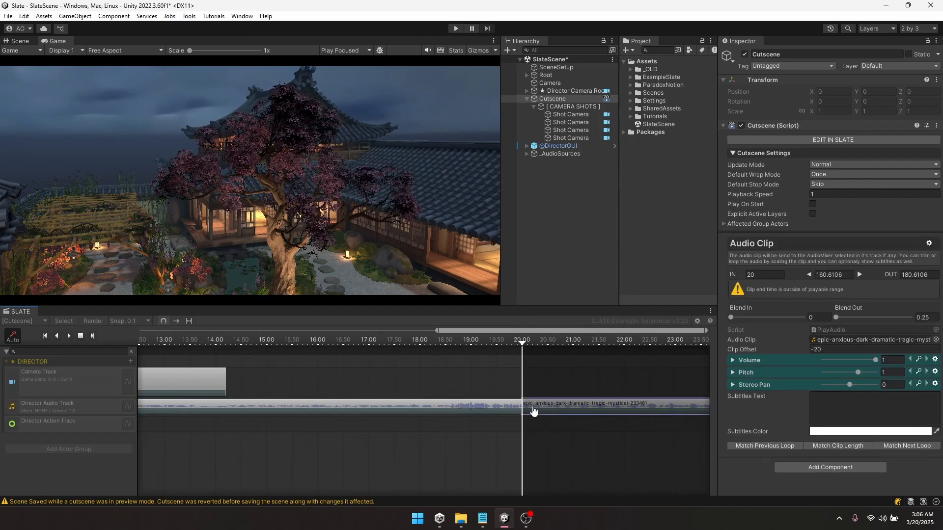
{"action": "key", "text": "Delete"}
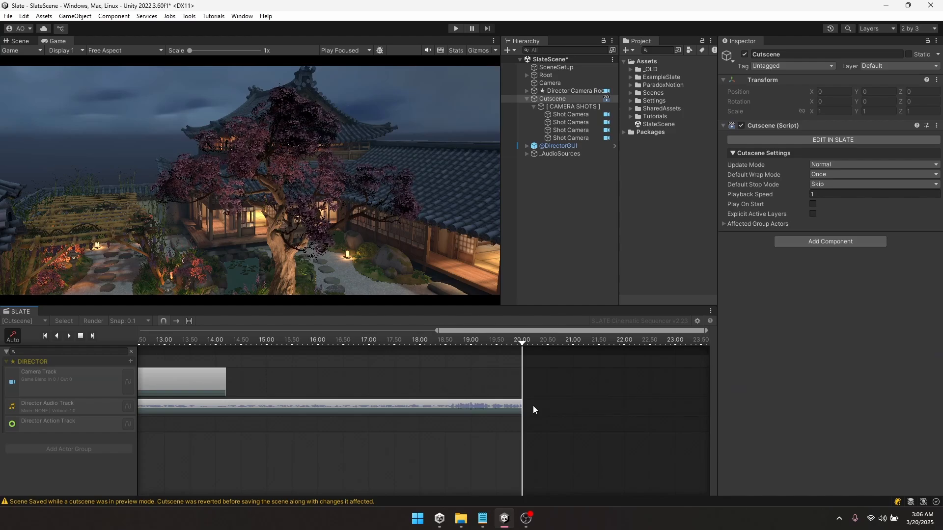
{"action": "scroll", "coordinate": [436, 410], "scroll_direction": "down", "scroll_amount": 5}
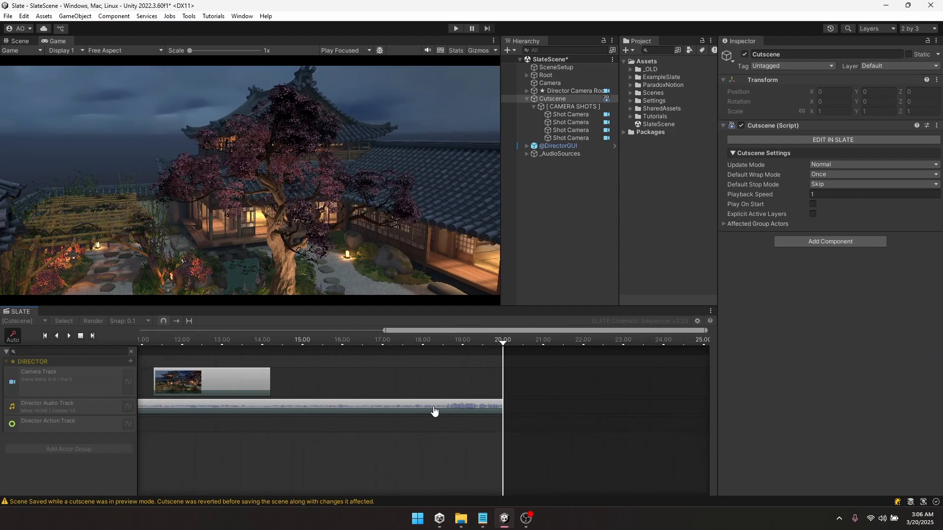
Play the cutscene with the music clip from 0.5 seconds, and scrub to 3.4 seconds
{"action": "left_click", "coordinate": [424, 409]}
{"action": "middle_click_drag", "start_coordinate": [423, 406], "coordinate": [531, 442]}
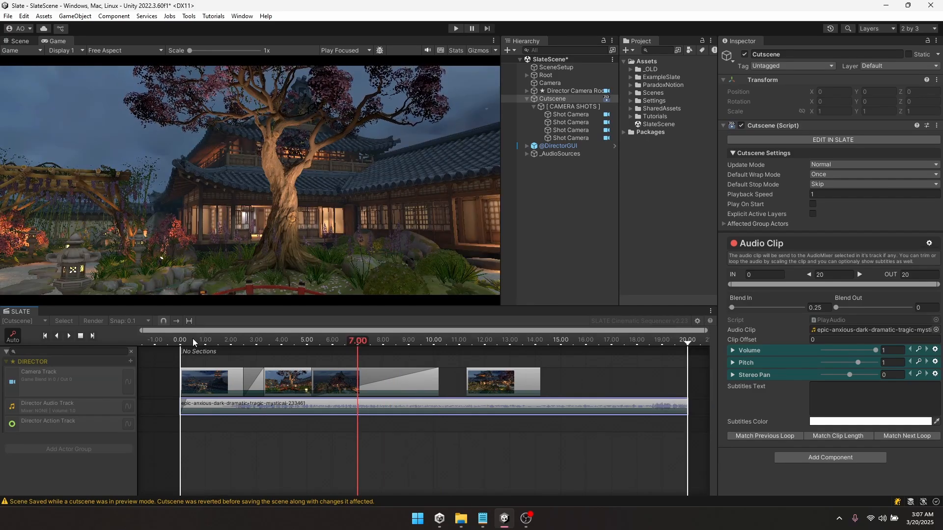
{"action": "left_click", "coordinate": [193, 339]}
{"action": "key", "text": "space"}
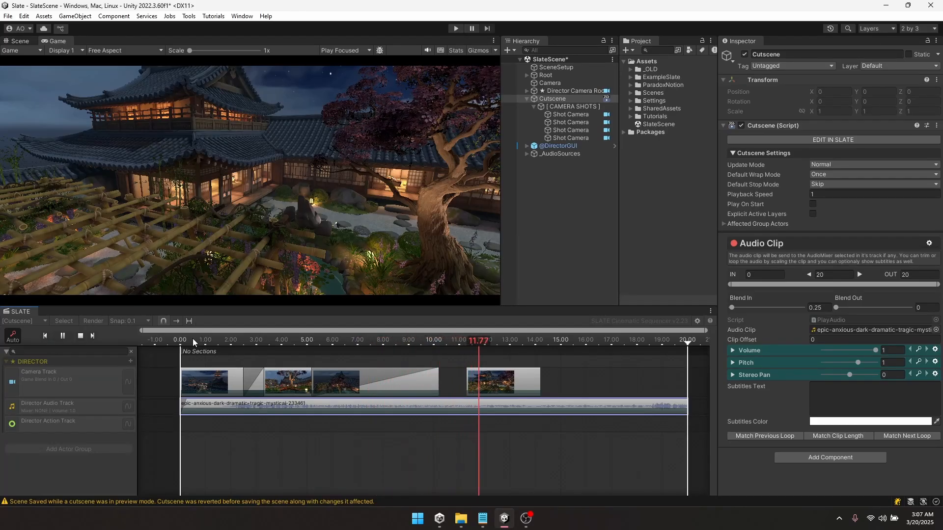
{"action": "left_click", "coordinate": [193, 338]}
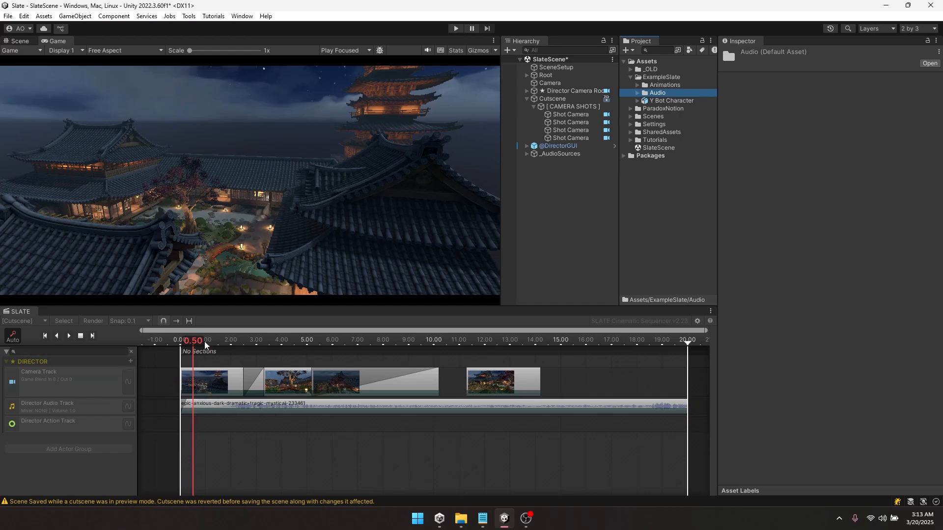
{"action": "left_click_drag", "start_coordinate": [206, 346], "coordinate": [266, 341]}
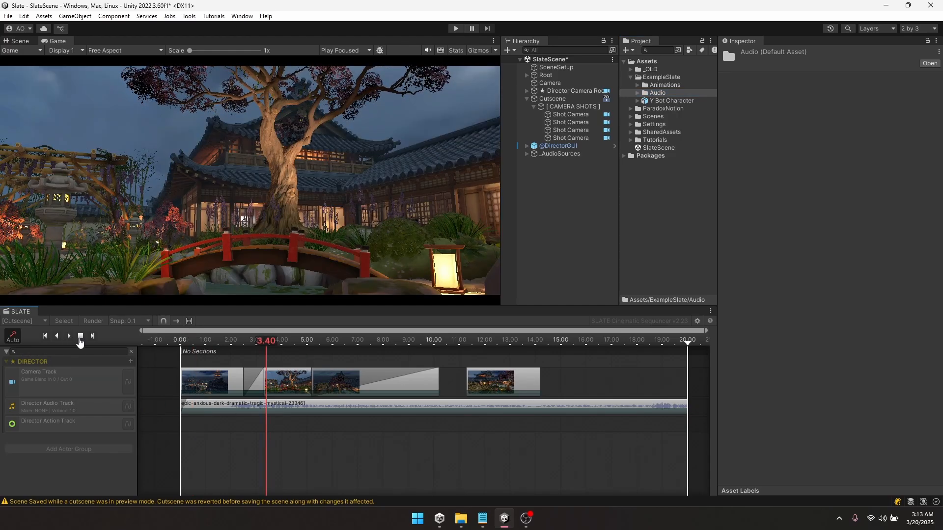
Stop the cutscene preview and add two more audio tracks to the Director group
{"action": "left_click", "coordinate": [80, 336]}
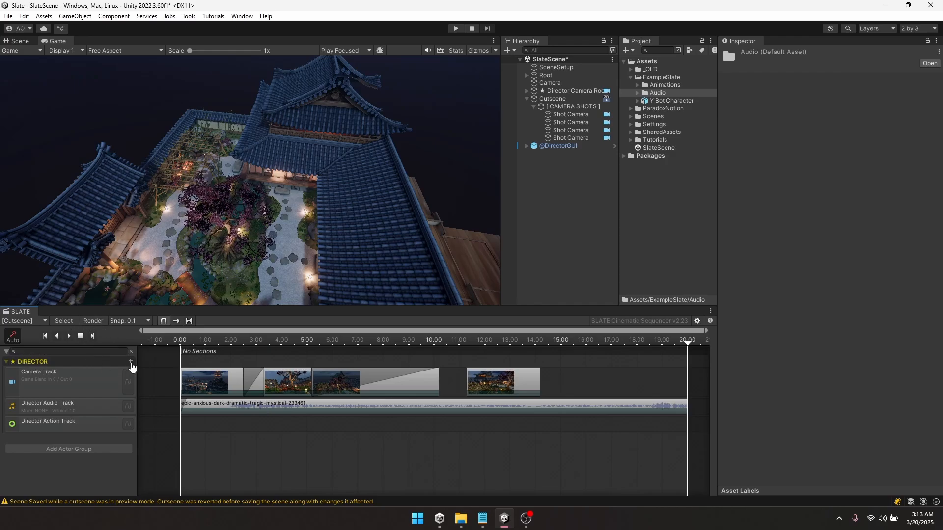
{"action": "left_click", "coordinate": [131, 364]}
{"action": "mouse_move", "coordinate": [153, 371]}
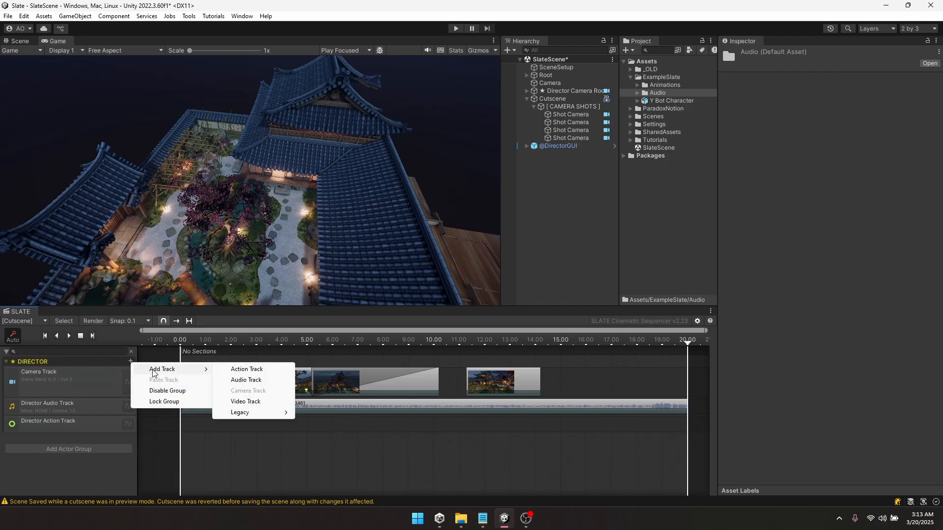
{"action": "left_click", "coordinate": [247, 380]}
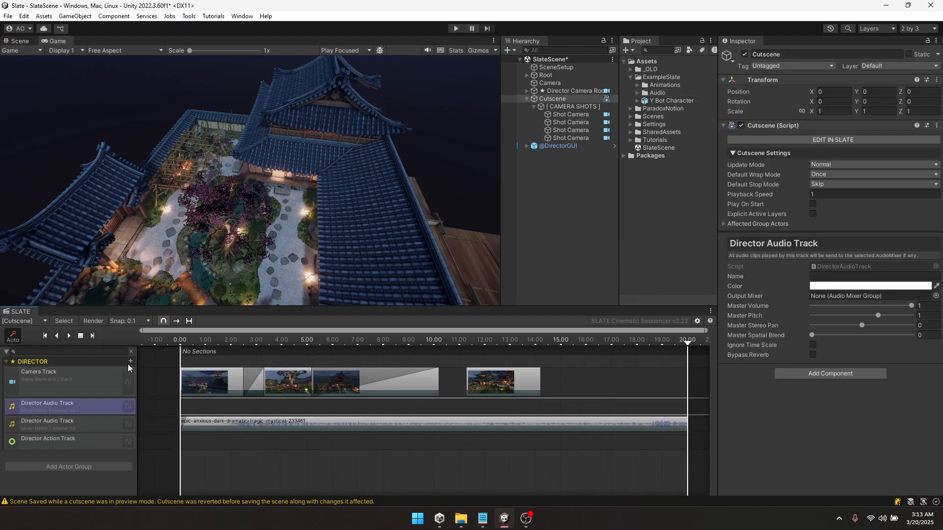
{"action": "left_click", "coordinate": [128, 364]}
{"action": "left_click", "coordinate": [131, 365]}
{"action": "mouse_move", "coordinate": [152, 370]}
{"action": "left_click", "coordinate": [247, 379]}
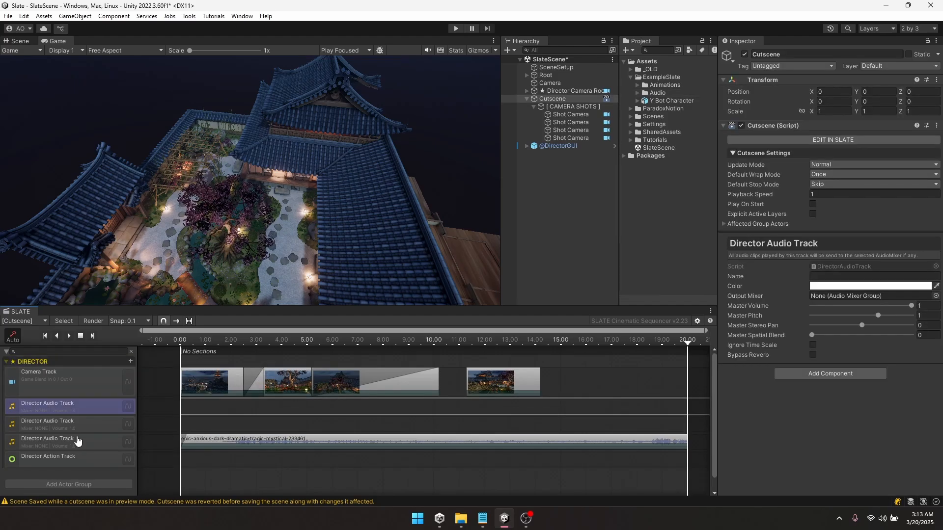
Name the audio track holding the music clip Music, the middle audio track Ambience, and the uppermost one SFX
{"action": "left_click", "coordinate": [77, 438]}
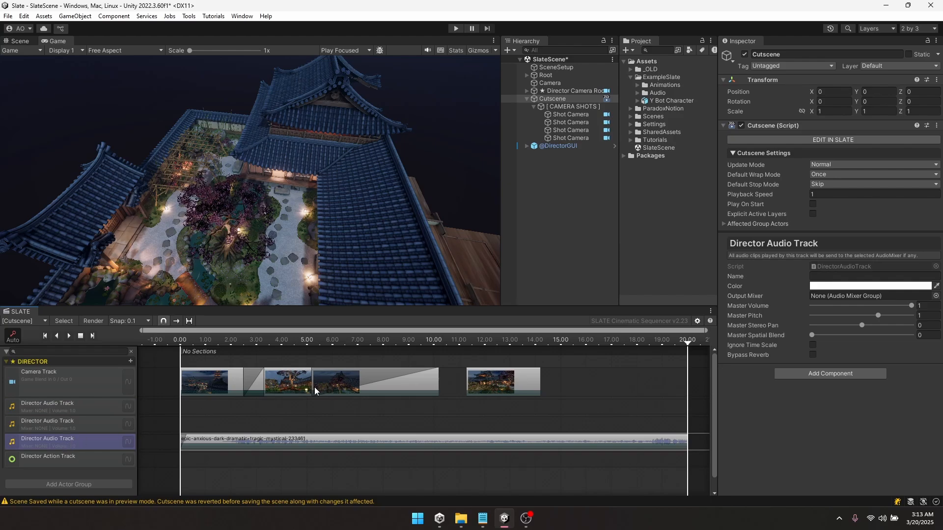
{"action": "left_click", "coordinate": [821, 277]}
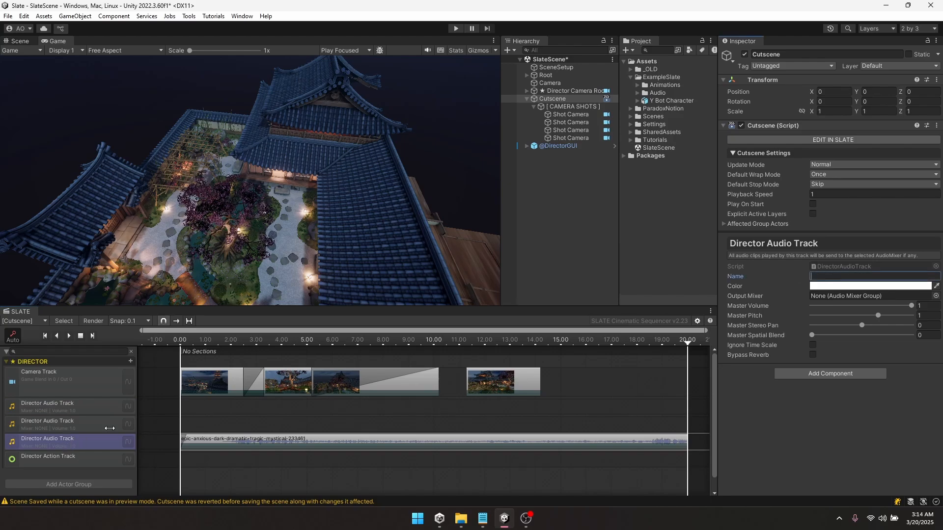
{"action": "type", "text": "Music"}
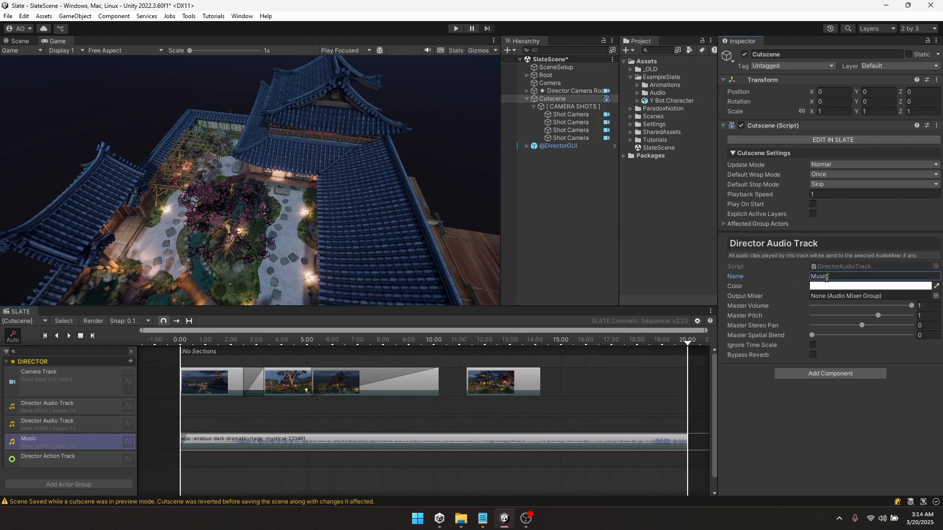
{"action": "left_click", "coordinate": [48, 424]}
{"action": "left_click", "coordinate": [825, 276]}
{"action": "type", "text": "Ambience"}
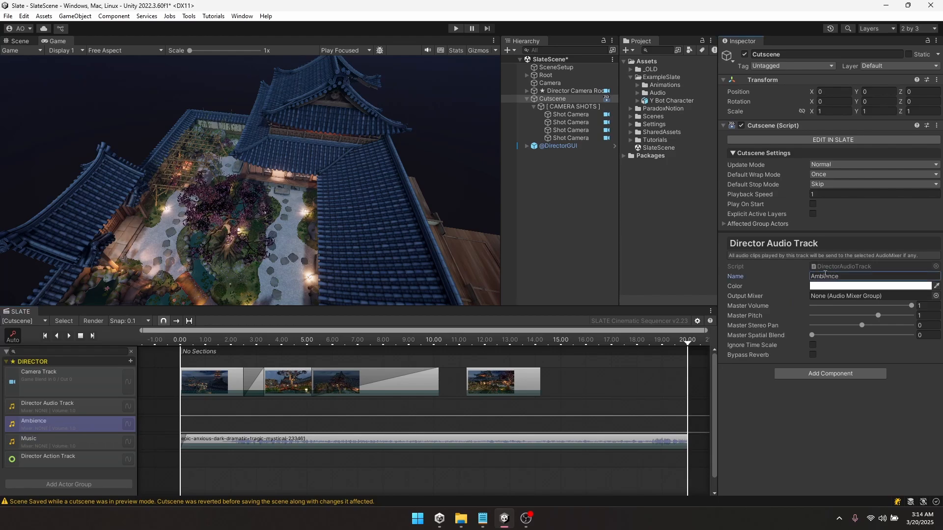
{"action": "left_click", "coordinate": [59, 408]}
{"action": "left_click", "coordinate": [815, 276]}
{"action": "type", "text": "SFX"}
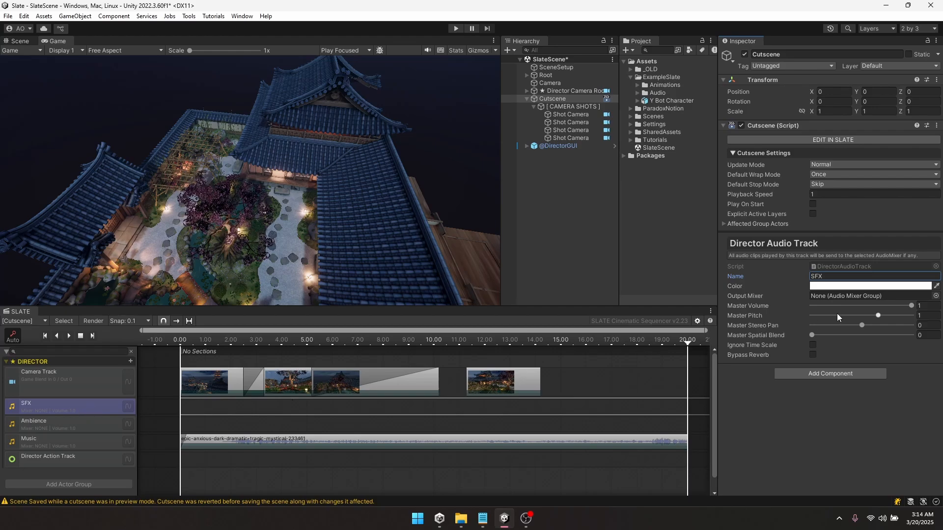
Review the Output Mixer setting and properties of the SFX, Ambience and Music tracks
{"action": "left_click", "coordinate": [760, 296]}
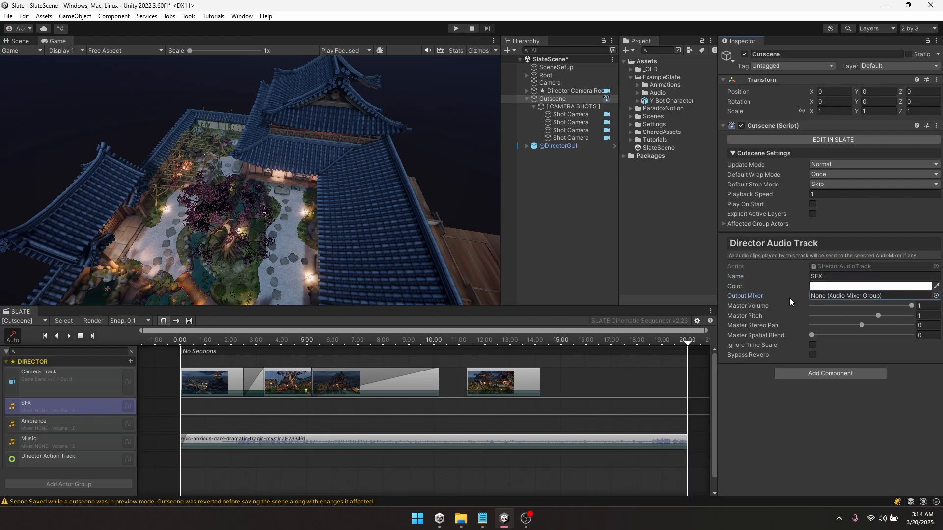
{"action": "left_click", "coordinate": [84, 421]}
{"action": "left_click", "coordinate": [71, 441]}
{"action": "left_click", "coordinate": [73, 430]}
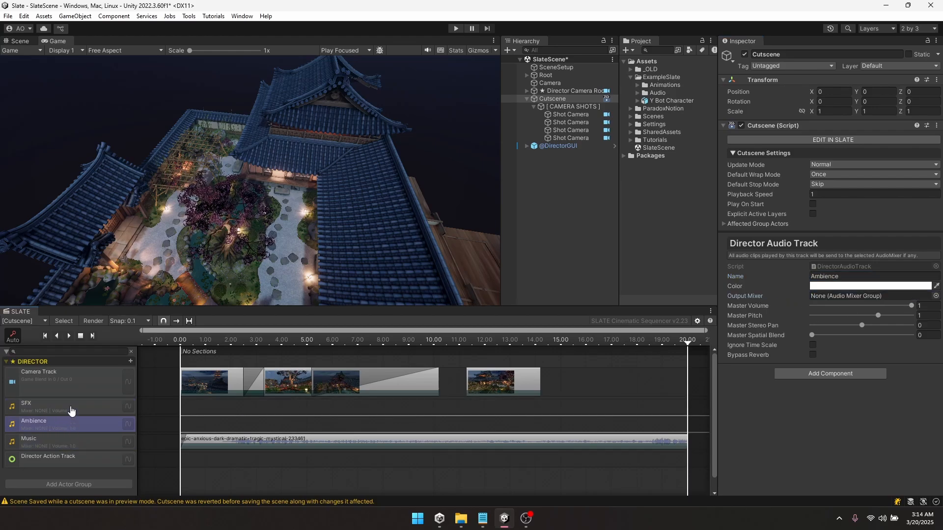
{"action": "left_click", "coordinate": [72, 410]}
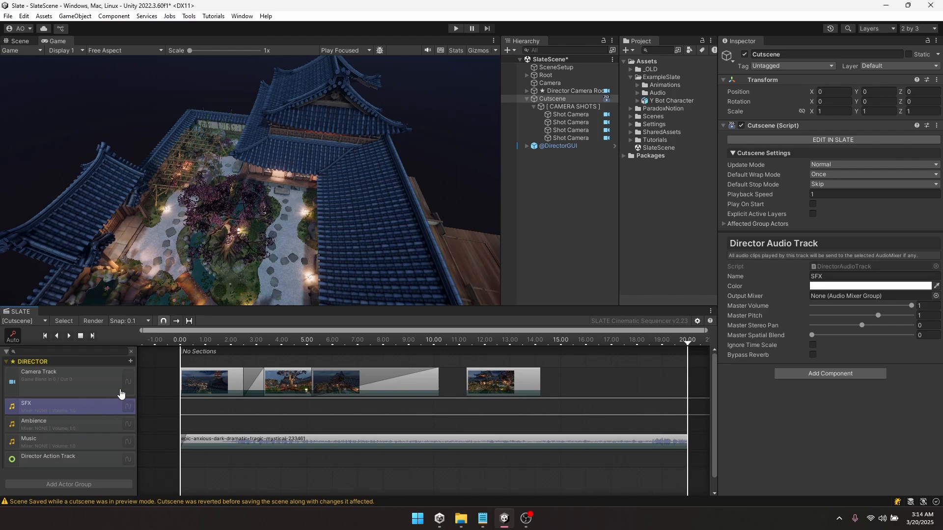
Save the scene and expand the Audio folder under ExampleSlate to list its sound files
{"action": "key", "text": "ctrl+s"}
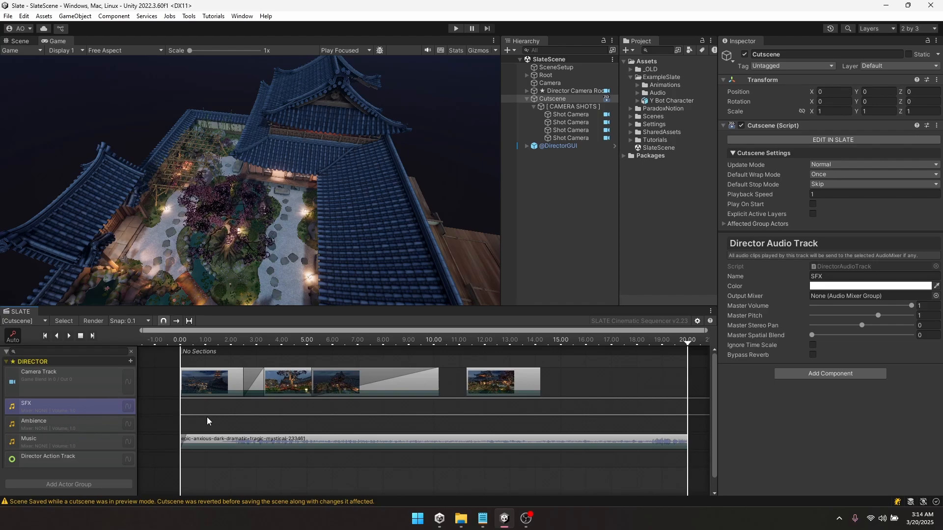
{"action": "left_click", "coordinate": [637, 93]}
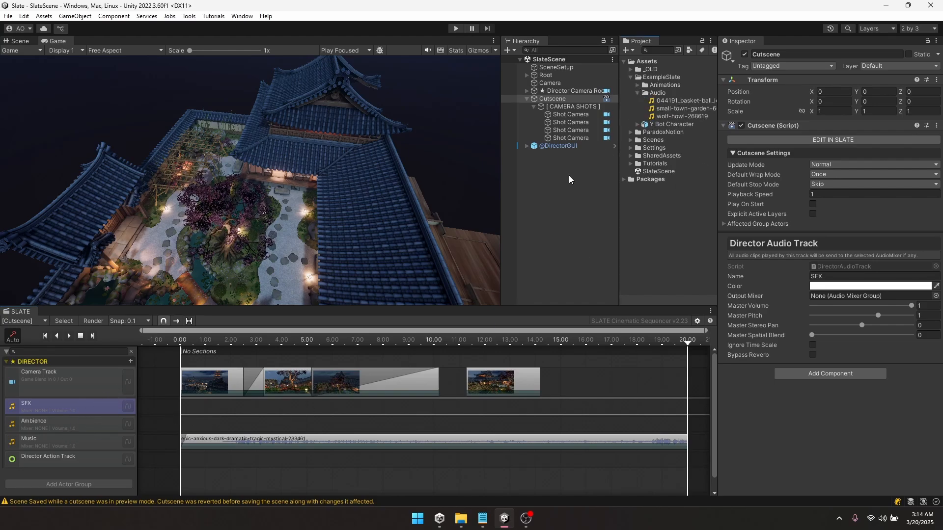
Add an audio clip to the Ambience track using small-town-garden-60521 and trim its end to 20 seconds
{"action": "right_click", "coordinate": [215, 427]}
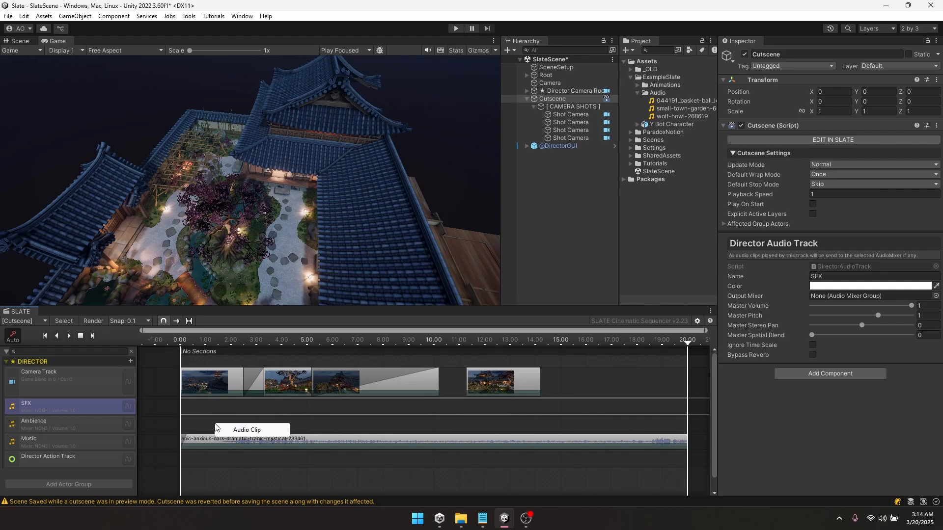
{"action": "left_click", "coordinate": [240, 429]}
{"action": "left_click_drag", "start_coordinate": [681, 110], "coordinate": [839, 351]}
{"action": "scroll", "coordinate": [493, 395], "scroll_direction": "down", "scroll_amount": 6}
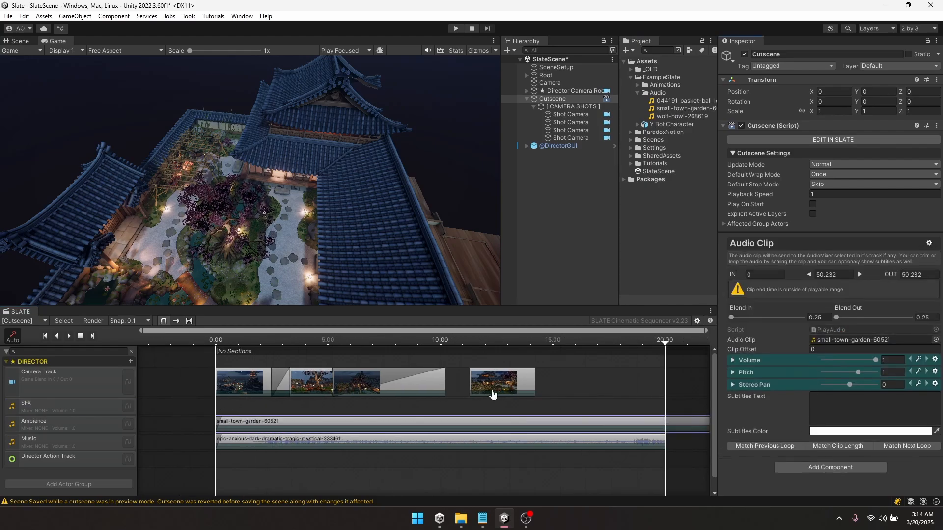
{"action": "left_click_drag", "start_coordinate": [669, 426], "coordinate": [527, 427]}
{"action": "scroll", "coordinate": [468, 431], "scroll_direction": "up", "scroll_amount": 6}
{"action": "scroll", "coordinate": [434, 428], "scroll_direction": "up", "scroll_amount": 4}
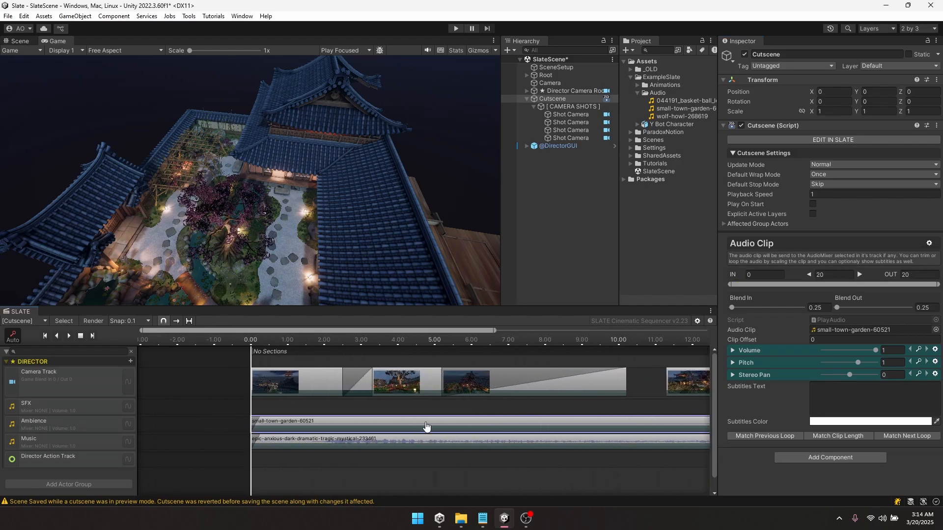
Add an audio clip to the SFX track, assign wolf-howl-268619 to it and match the clip length to the sound
{"action": "right_click", "coordinate": [313, 410]}
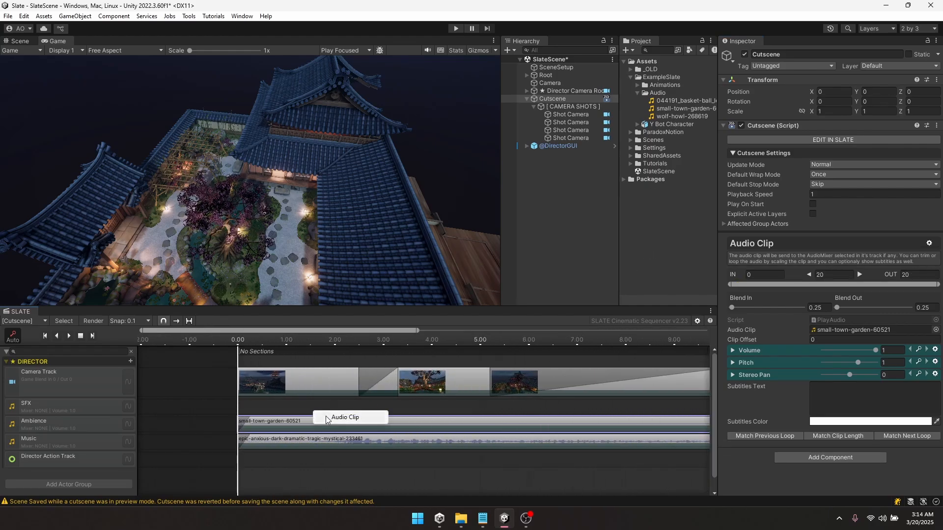
{"action": "left_click", "coordinate": [338, 419]}
{"action": "left_click_drag", "start_coordinate": [328, 409], "coordinate": [322, 407]}
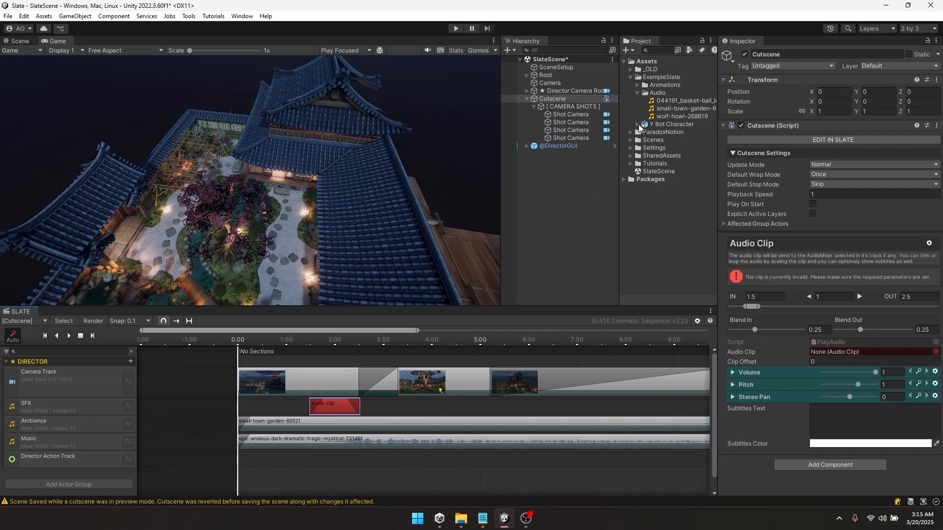
{"action": "left_click_drag", "start_coordinate": [683, 116], "coordinate": [834, 354]}
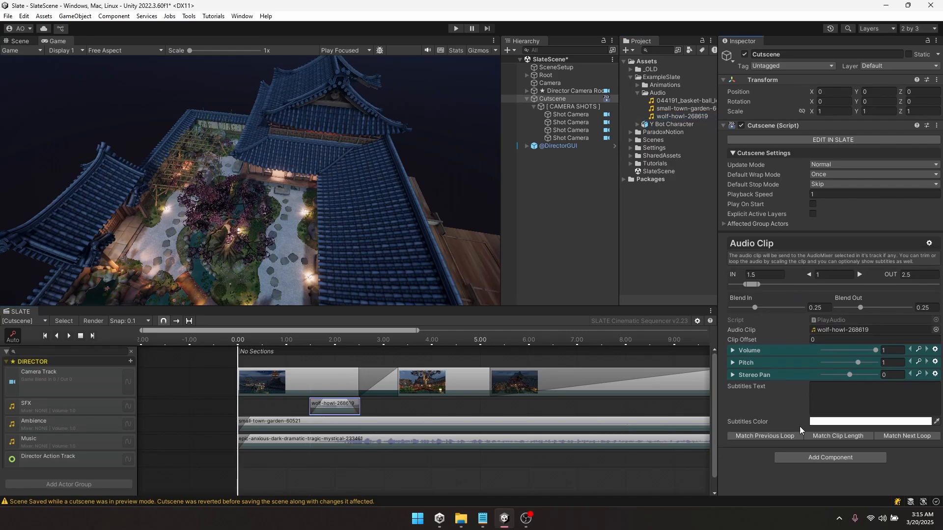
{"action": "left_click", "coordinate": [834, 434]}
{"action": "scroll", "coordinate": [369, 404], "scroll_direction": "down", "scroll_amount": 5}
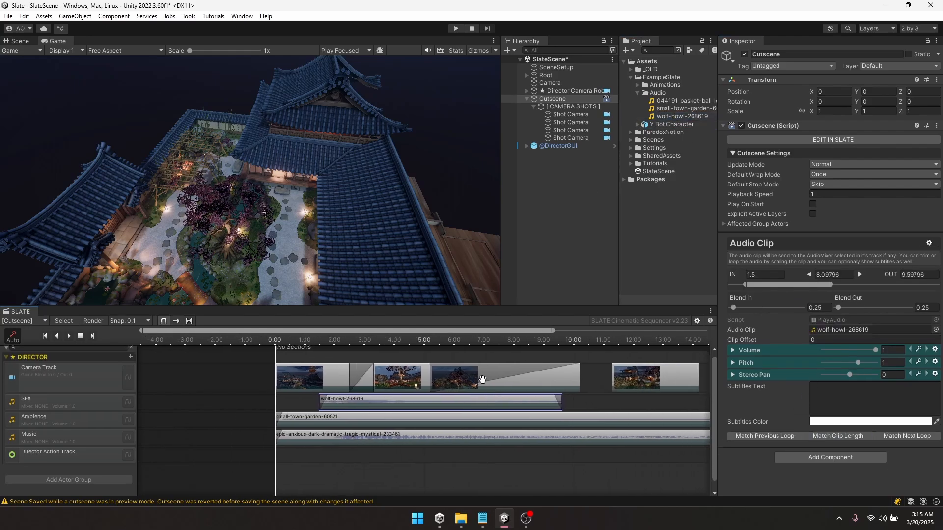
Move the wolf howl clip to start at 1.4 seconds, then save the scene and preview the cutscene
{"action": "mouse_move", "coordinate": [334, 409]}
{"action": "left_mouse_down"}
{"action": "mouse_move", "coordinate": [497, 410]}
{"action": "mouse_move", "coordinate": [325, 408]}
{"action": "left_mouse_up"}
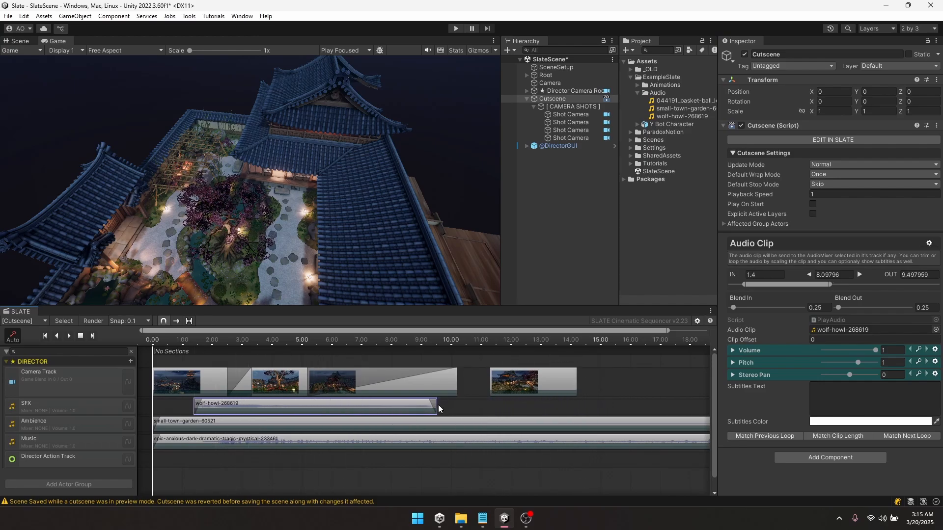
{"action": "key", "text": "ctrl+s"}
{"action": "middle_click_drag", "start_coordinate": [301, 407], "coordinate": [390, 408]}
{"action": "key", "text": "space"}
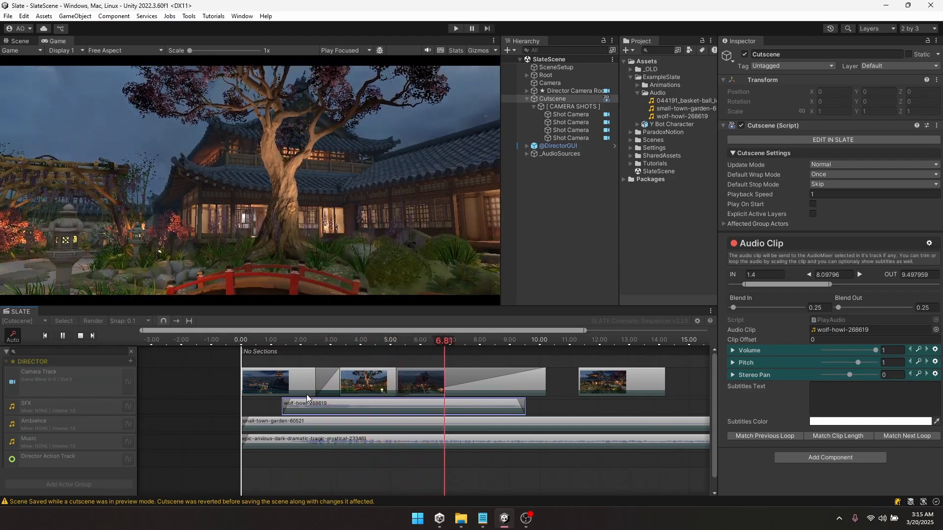
{"action": "key", "text": "space"}
{"action": "scroll", "coordinate": [322, 406], "scroll_direction": "up", "scroll_amount": 2}
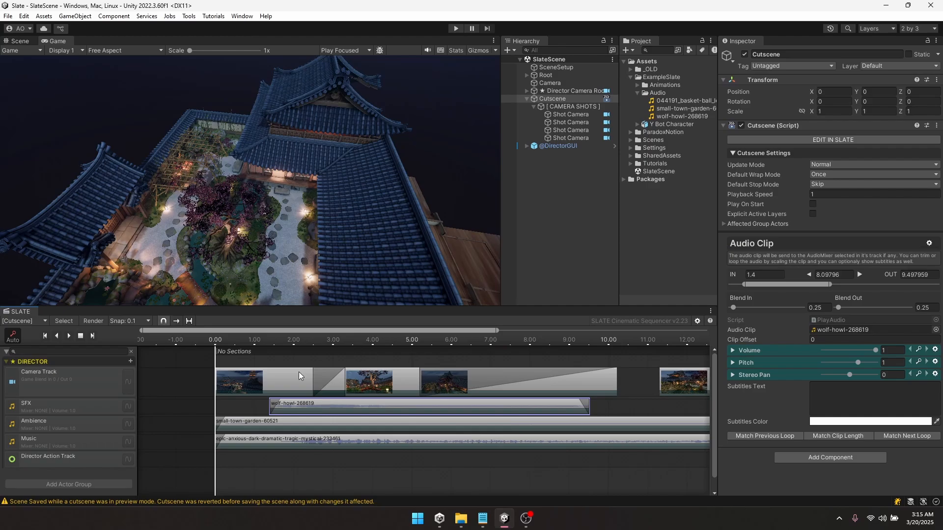
Try the wolf howl clip starting at 2.8 seconds, within the first camera blend, and preview it from 1.2 seconds
{"action": "left_click_drag", "start_coordinate": [305, 407], "coordinate": [333, 412]}
{"action": "left_click_drag", "start_coordinate": [270, 342], "coordinate": [326, 344]}
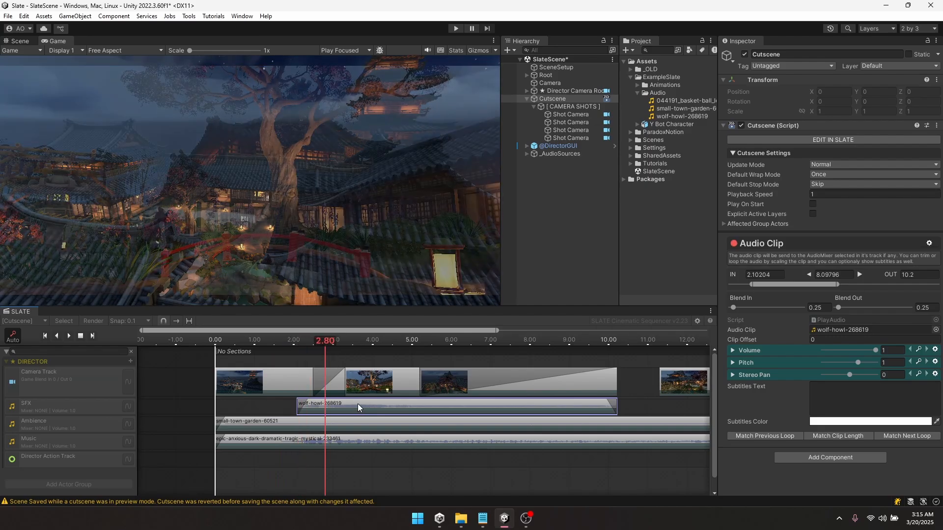
{"action": "left_click_drag", "start_coordinate": [357, 409], "coordinate": [393, 411]}
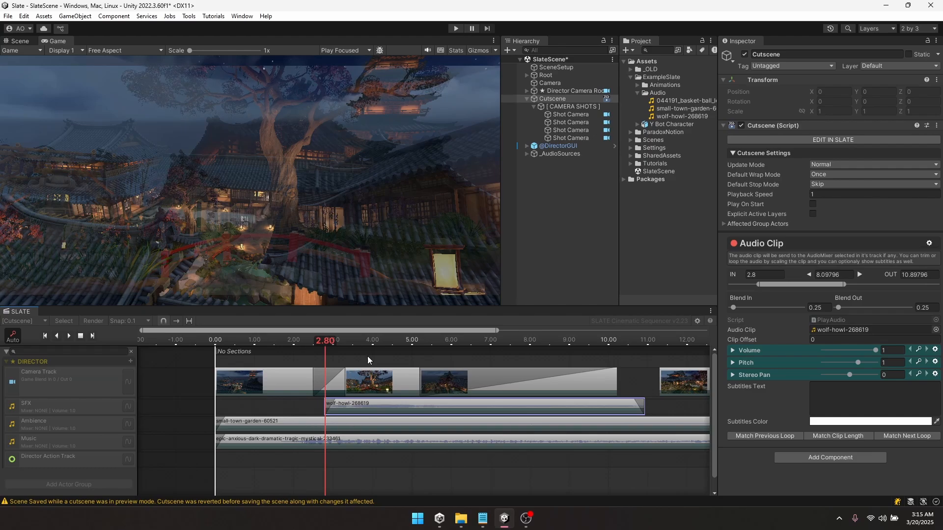
{"action": "left_click", "coordinate": [265, 339]}
{"action": "key", "text": "space"}
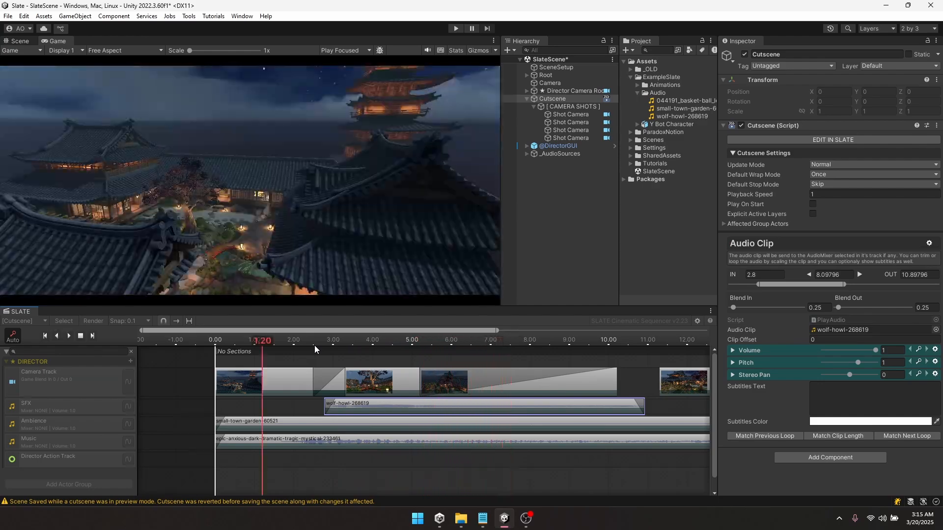
Move the wolf howl clip to start at 5.4 seconds and play the cutscene from 4.7 seconds with game audio on
{"action": "left_click", "coordinate": [362, 340]}
{"action": "left_click_drag", "start_coordinate": [383, 408], "coordinate": [479, 408]}
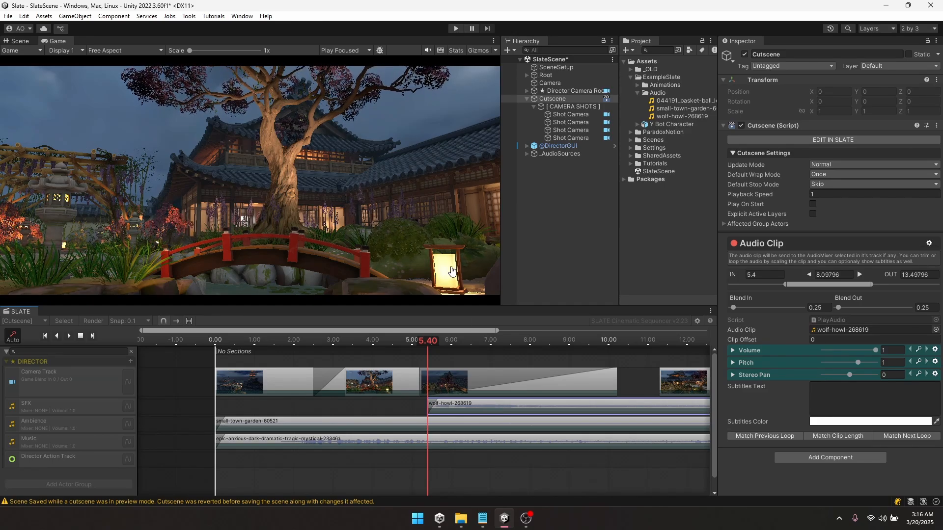
{"action": "left_click", "coordinate": [428, 50]}
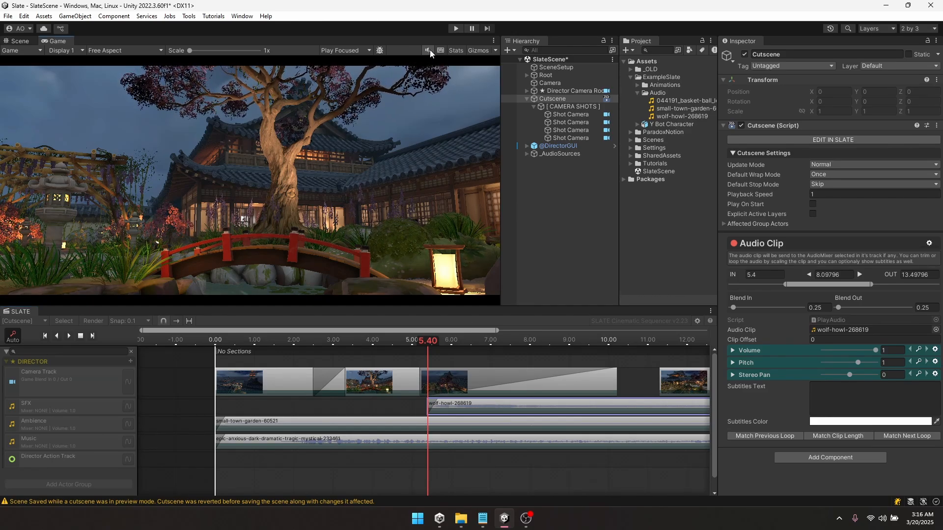
{"action": "left_click_drag", "start_coordinate": [435, 345], "coordinate": [392, 344]}
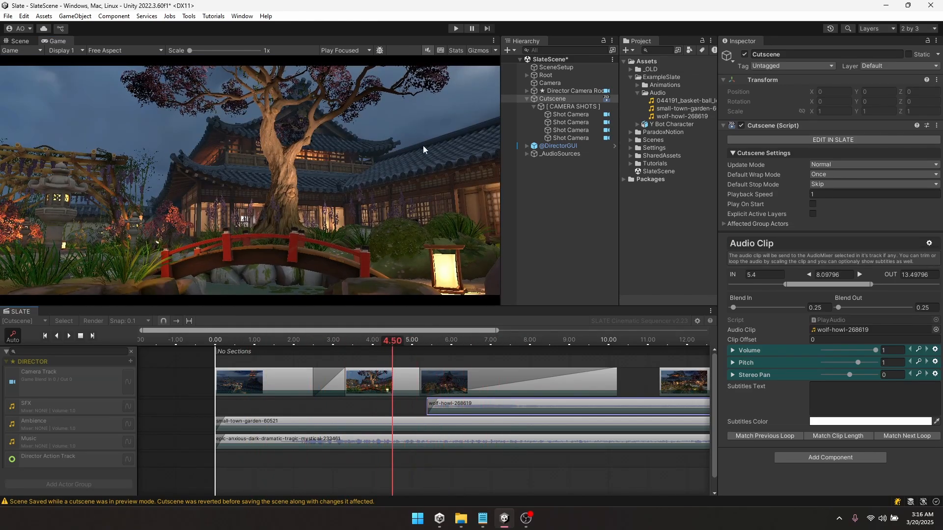
{"action": "left_click", "coordinate": [428, 49]}
{"action": "left_click", "coordinate": [401, 342]}
{"action": "key", "text": "space"}
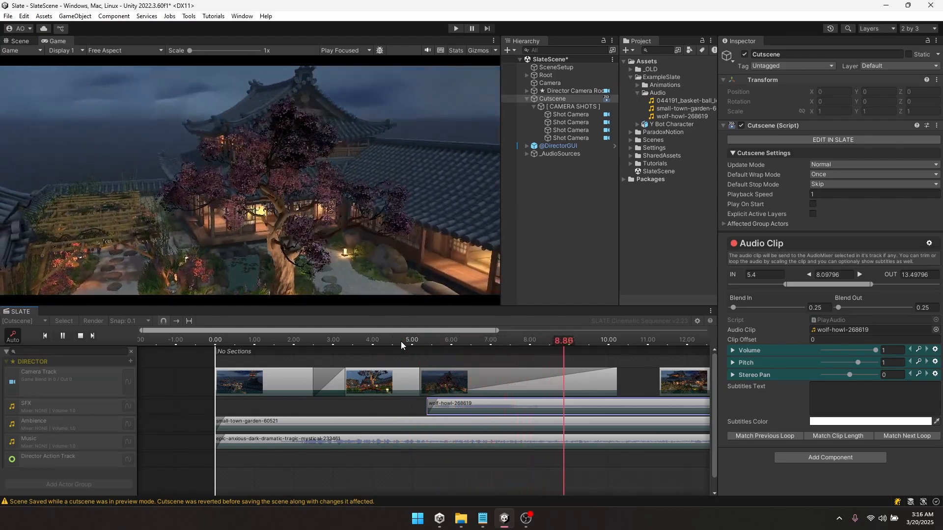
{"action": "left_click", "coordinate": [401, 341]}
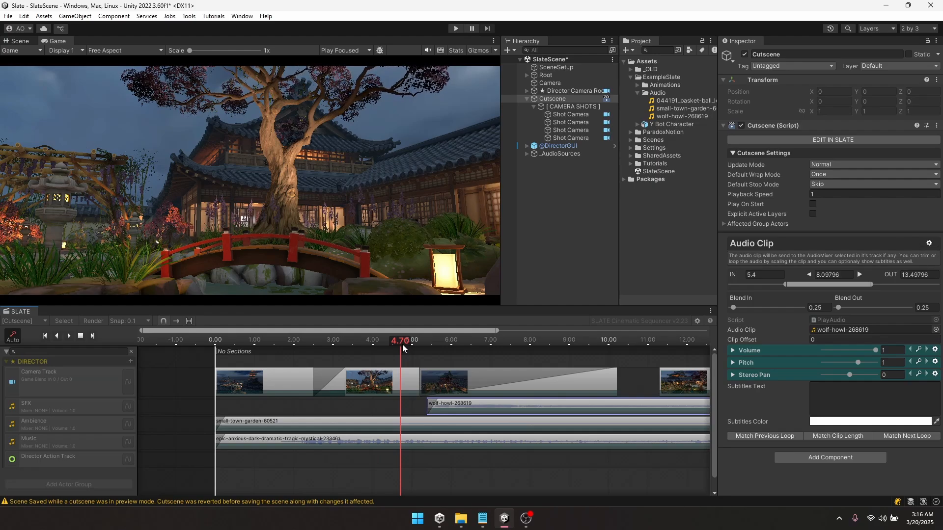
Set the wolf howl clip's volume to 0.3 and replay the cutscene from 4.7 seconds
{"action": "left_click_drag", "start_coordinate": [402, 344], "coordinate": [416, 344]}
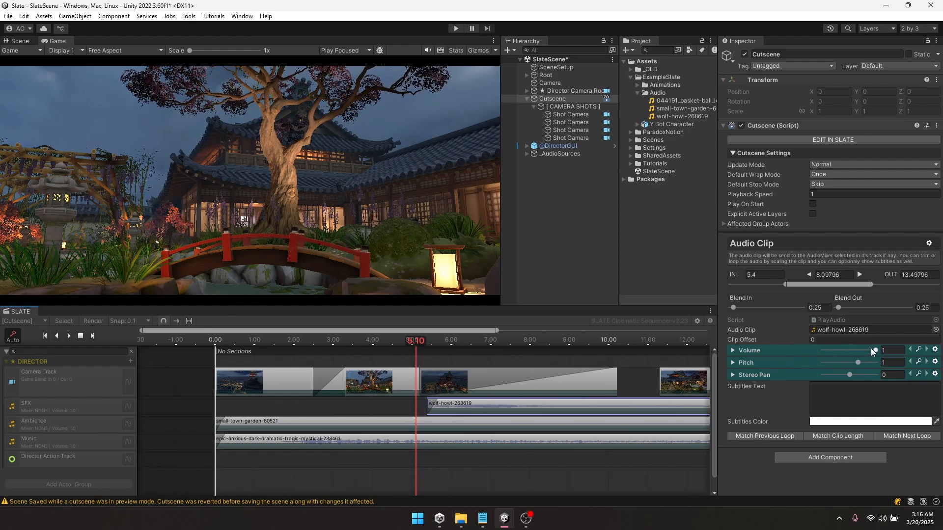
{"action": "left_click_drag", "start_coordinate": [871, 348], "coordinate": [849, 350]}
{"action": "left_click", "coordinate": [893, 350]}
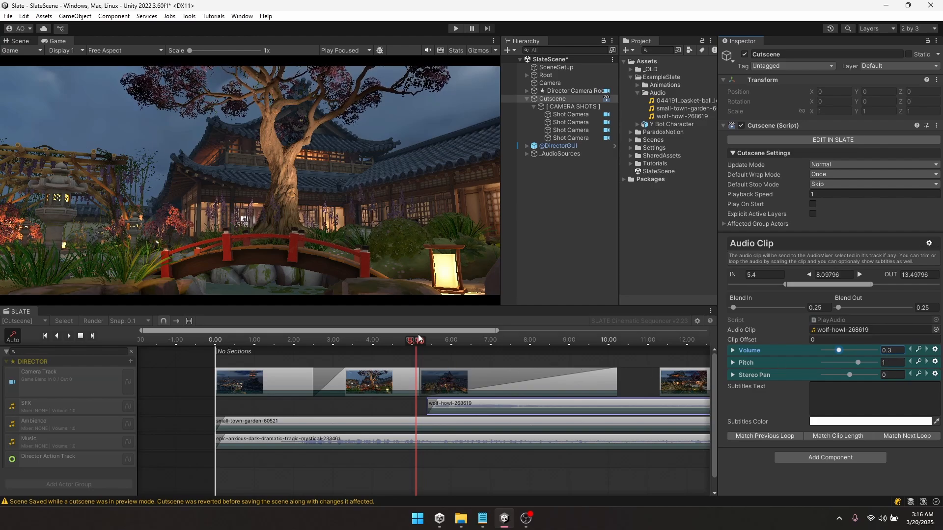
{"action": "left_click", "coordinate": [400, 342]}
{"action": "key", "text": "space"}
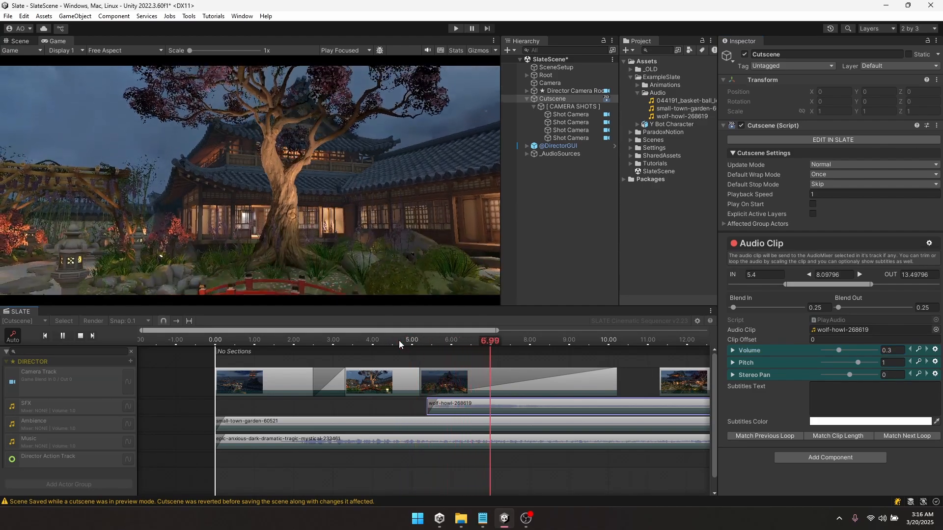
{"action": "left_click", "coordinate": [399, 341]}
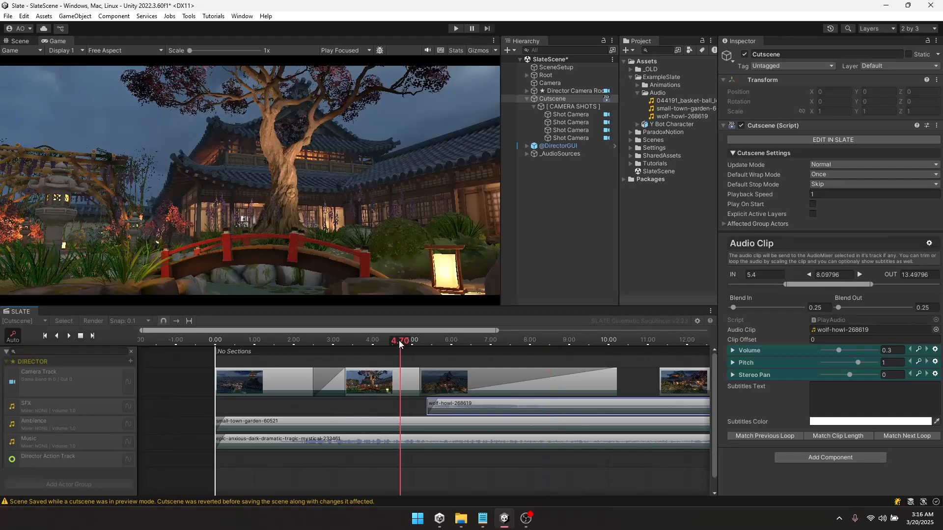
Stop the cutscene preview and set the Music track's Master Volume to 0.7
{"action": "left_click", "coordinate": [81, 337]}
{"action": "left_click", "coordinate": [87, 403]}
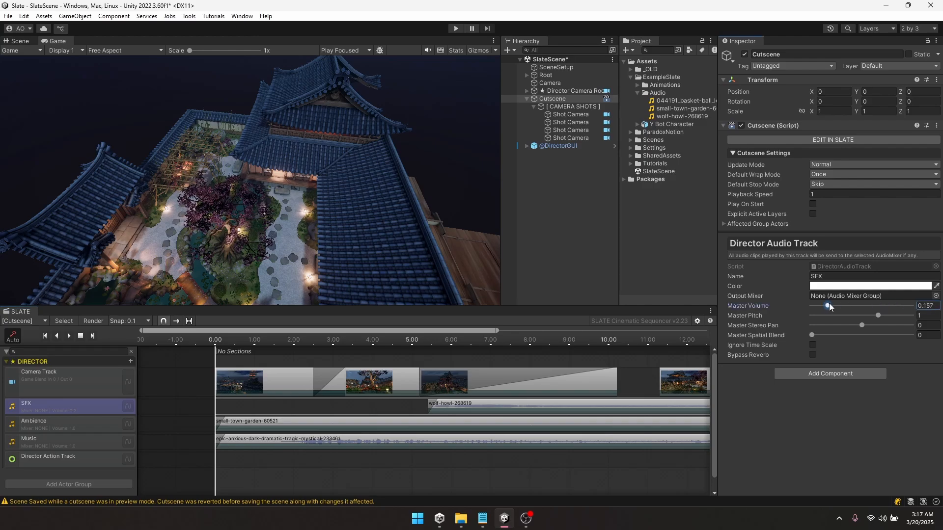
{"action": "left_click", "coordinate": [80, 444]}
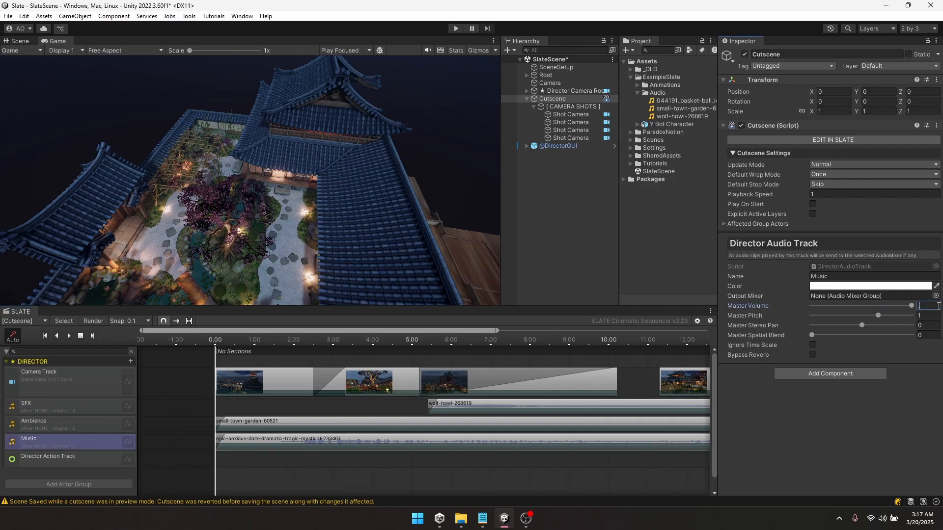
{"action": "left_click", "coordinate": [360, 456]}
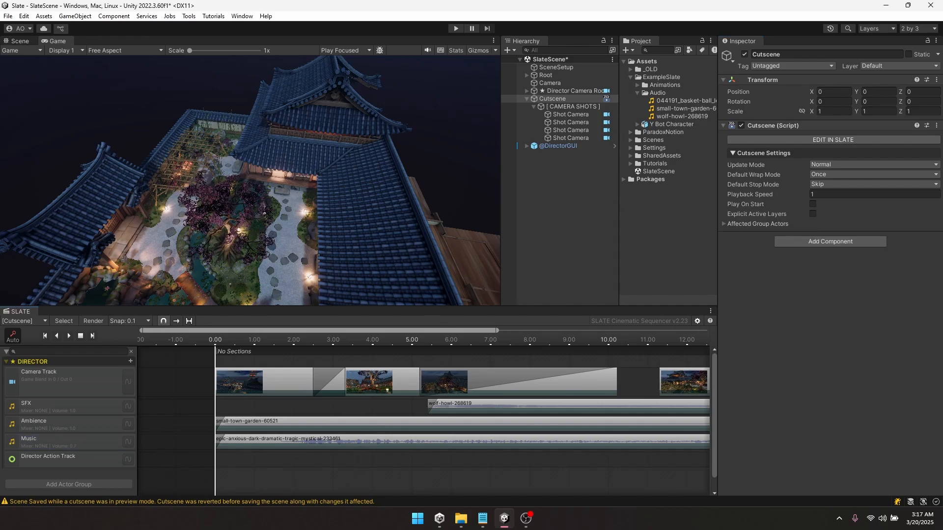
Add a Screen Fader rendering clip to the Director Action Track at about 1.1 seconds
{"action": "middle_click_drag", "start_coordinate": [490, 435], "coordinate": [435, 449]}
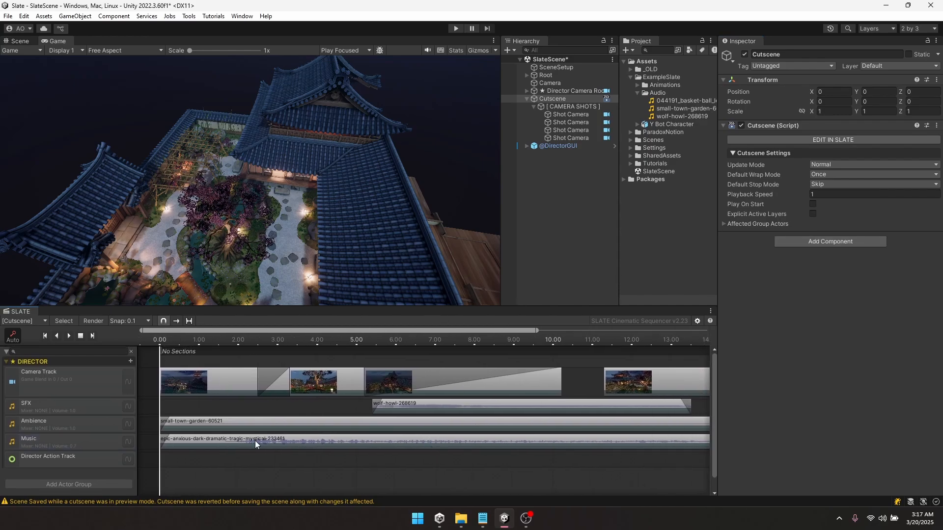
{"action": "middle_click_drag", "start_coordinate": [275, 466], "coordinate": [349, 455]}
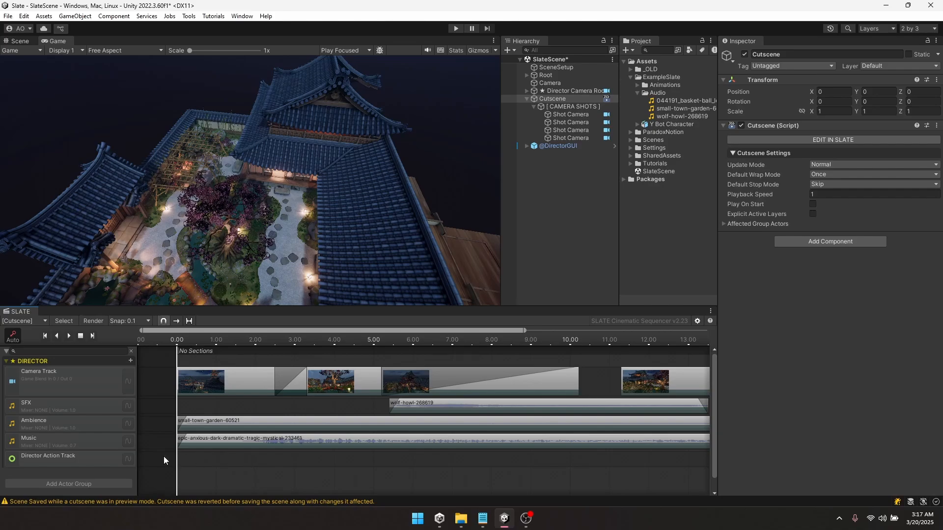
{"action": "right_click", "coordinate": [217, 460]}
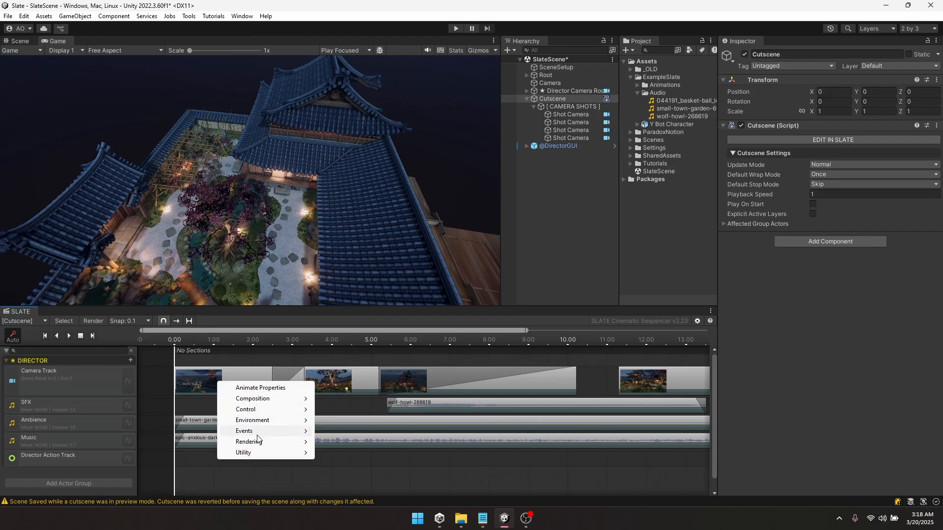
{"action": "mouse_move", "coordinate": [260, 443]}
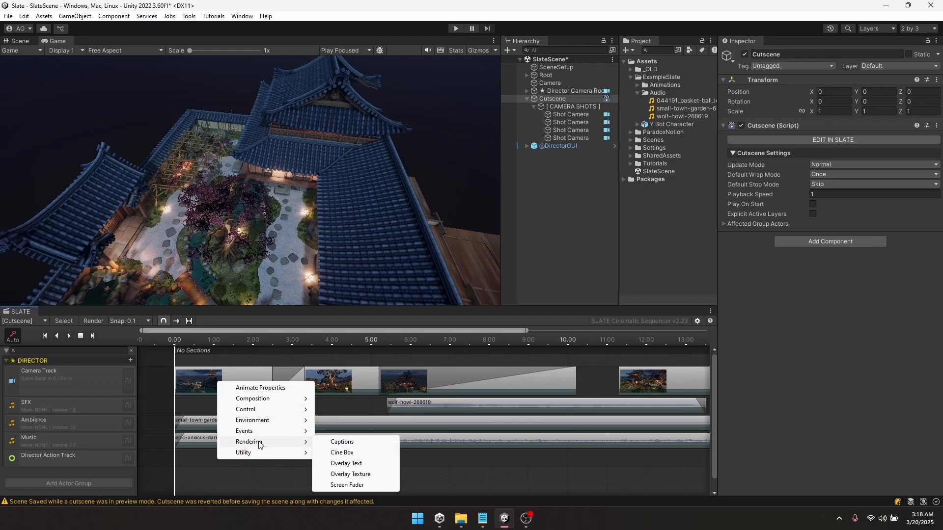
{"action": "left_click", "coordinate": [346, 485]}
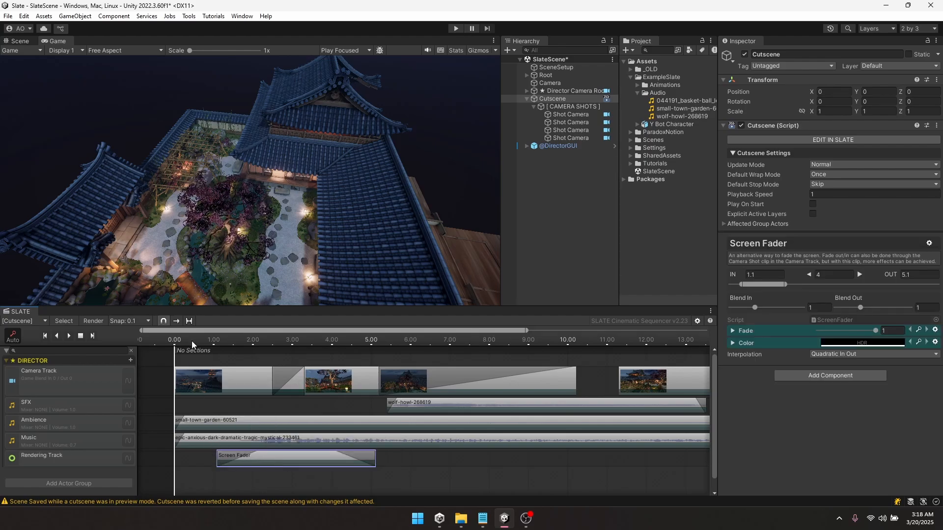
Mute the game audio and set the Screen Fader colour to red while the fade is previewed at 2 seconds
{"action": "left_click", "coordinate": [428, 50]}
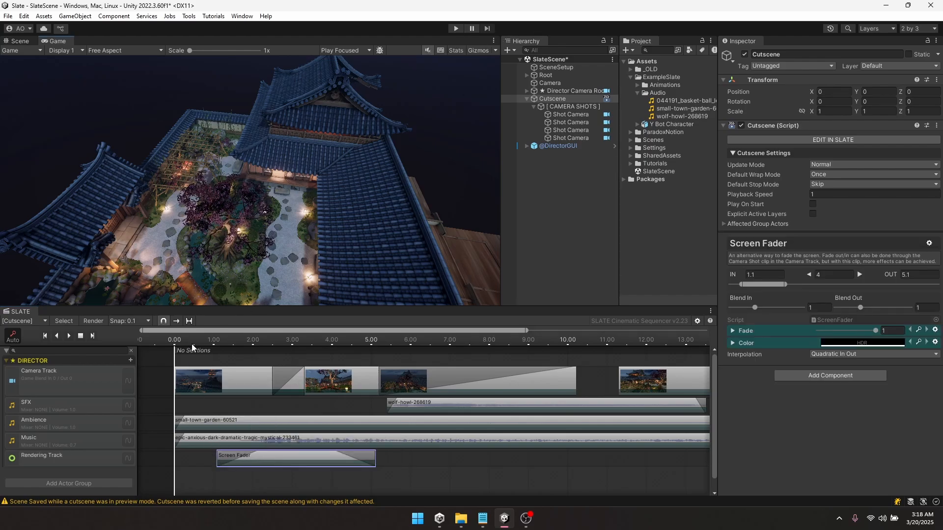
{"action": "left_click_drag", "start_coordinate": [191, 343], "coordinate": [254, 356]}
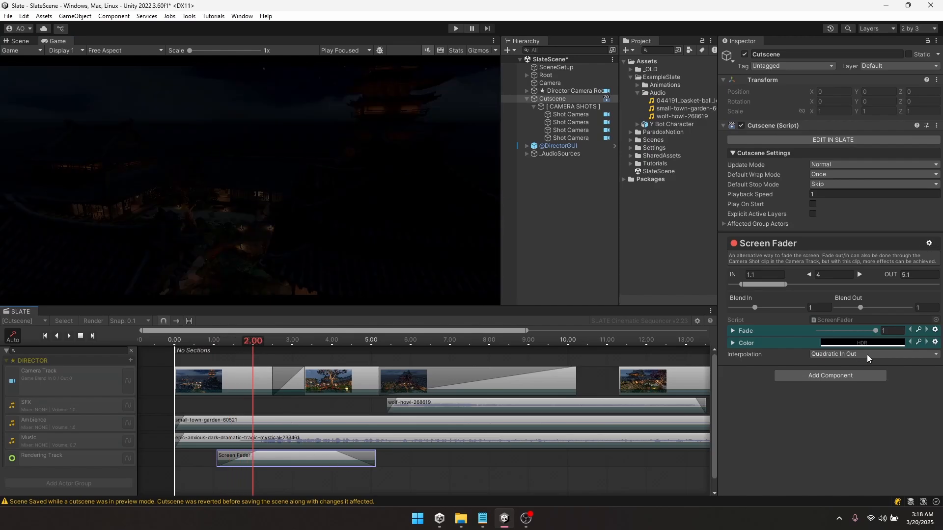
{"action": "left_click", "coordinate": [856, 343]}
{"action": "left_click_drag", "start_coordinate": [877, 343], "coordinate": [928, 306]}
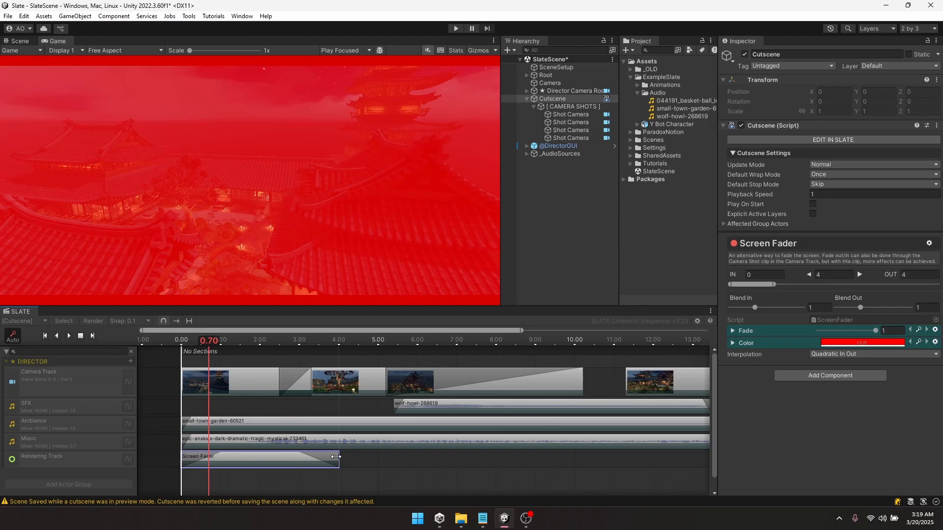
Shorten the Screen Fader clip at the timeline start to 1.4 seconds and set its colour to black
{"action": "left_click_drag", "start_coordinate": [336, 457], "coordinate": [237, 454]}
{"action": "left_click_drag", "start_coordinate": [205, 349], "coordinate": [170, 351]}
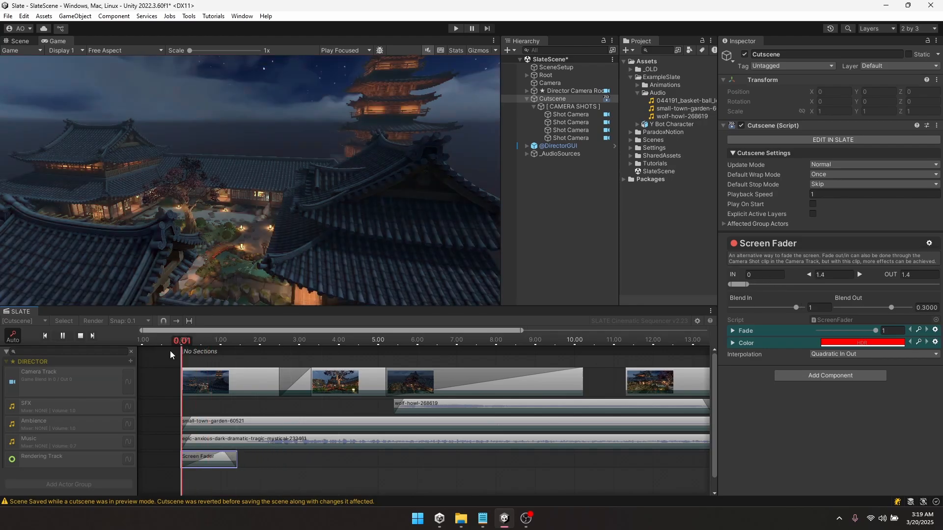
{"action": "key", "text": "space"}
{"action": "left_click", "coordinate": [183, 358]}
{"action": "left_click", "coordinate": [838, 343]}
{"action": "left_click_drag", "start_coordinate": [881, 313], "coordinate": [839, 370]}
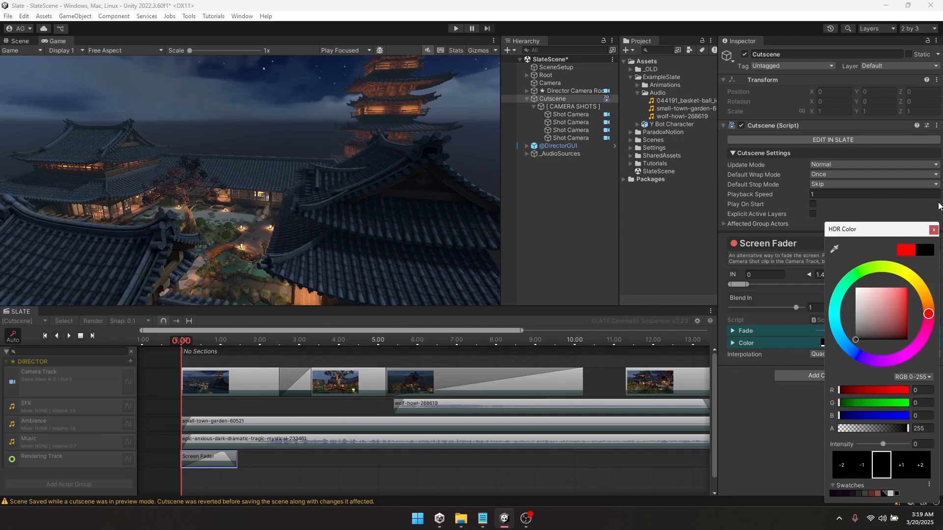
Close the colour picker, then set the Screen Fader's Blend In to 0 and its Blend Out to about 1.2
{"action": "left_click", "coordinate": [935, 230]}
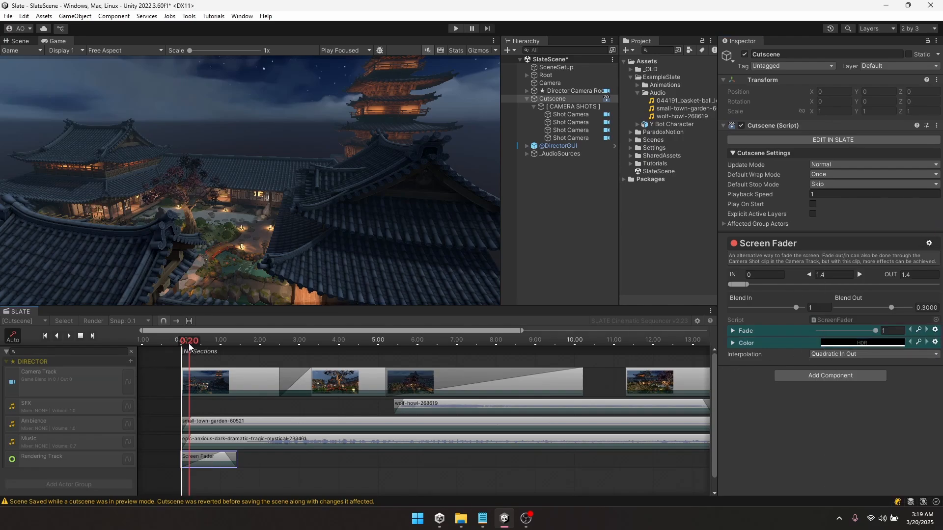
{"action": "left_click_drag", "start_coordinate": [796, 307], "coordinate": [693, 308]}
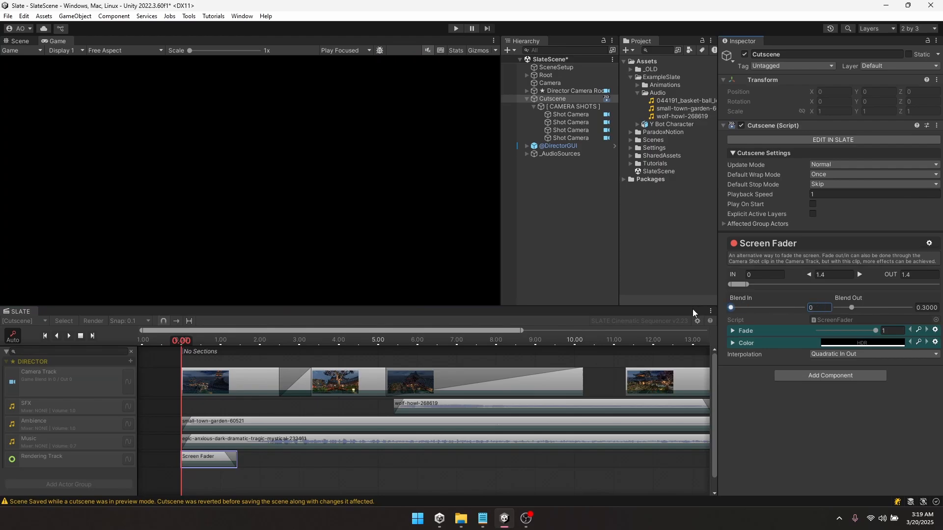
{"action": "left_click_drag", "start_coordinate": [864, 310], "coordinate": [867, 308]}
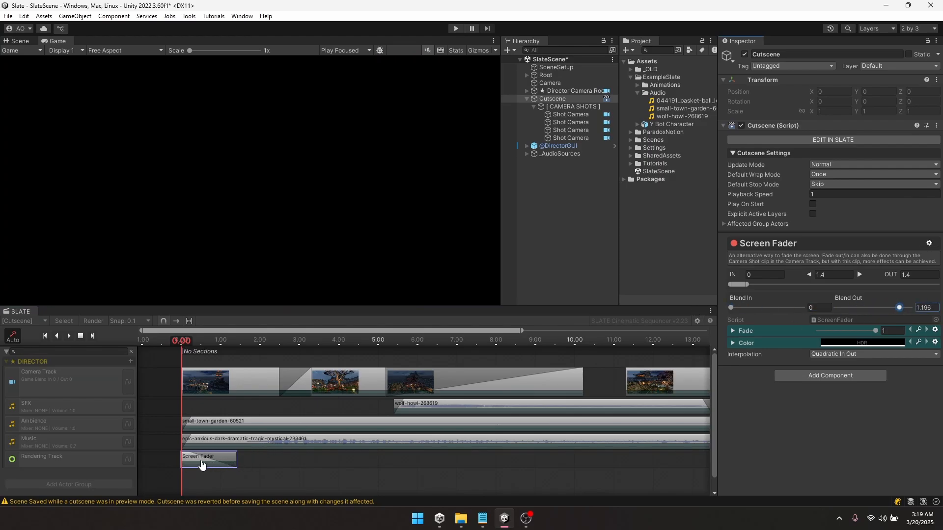
Move the Screen Fader clip to span 3.3 to 5.2 seconds and set its Blend In to about 0.46
{"action": "left_click_drag", "start_coordinate": [203, 465], "coordinate": [383, 457]}
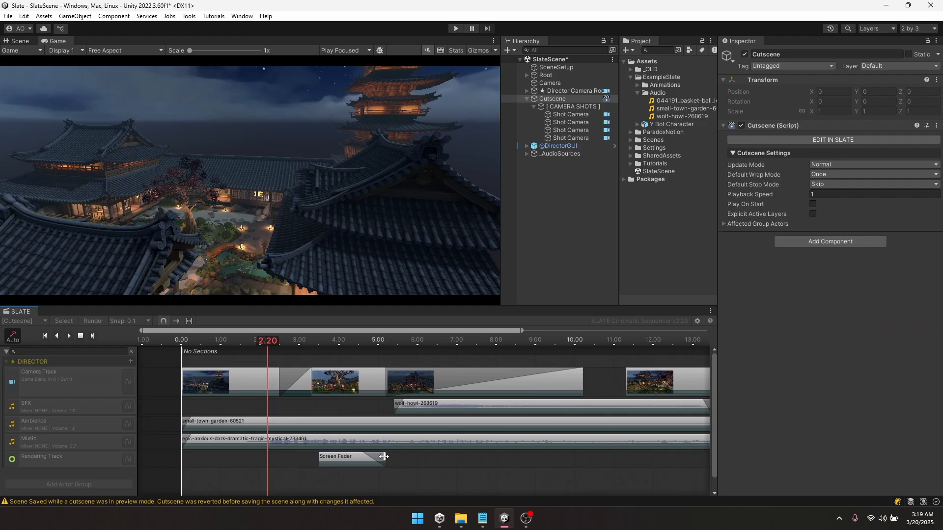
{"action": "left_click", "coordinate": [383, 458]}
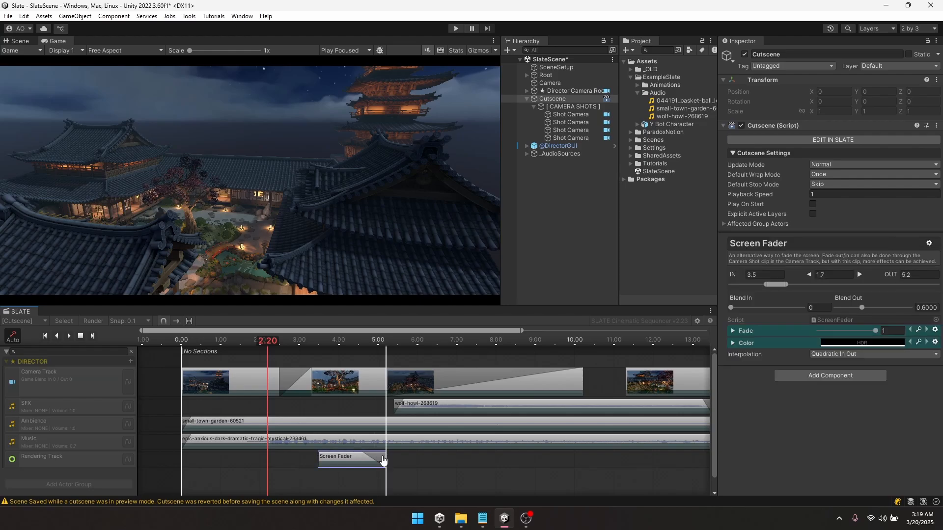
{"action": "left_click_drag", "start_coordinate": [318, 456], "coordinate": [311, 456]}
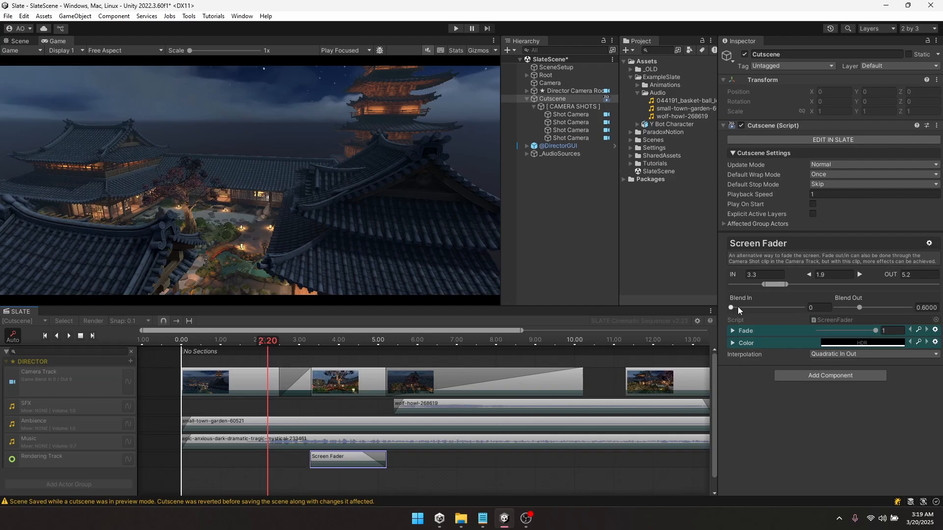
{"action": "left_click_drag", "start_coordinate": [738, 307], "coordinate": [756, 307]}
Preview the relocated screen fade by playing the cutscene from about 2.5 seconds
{"action": "left_click", "coordinate": [277, 340]}
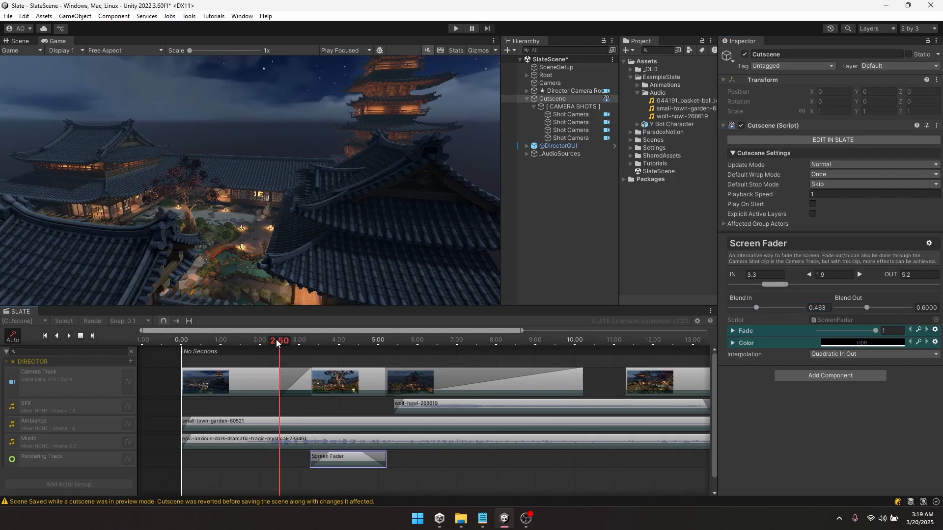
{"action": "key", "text": "space"}
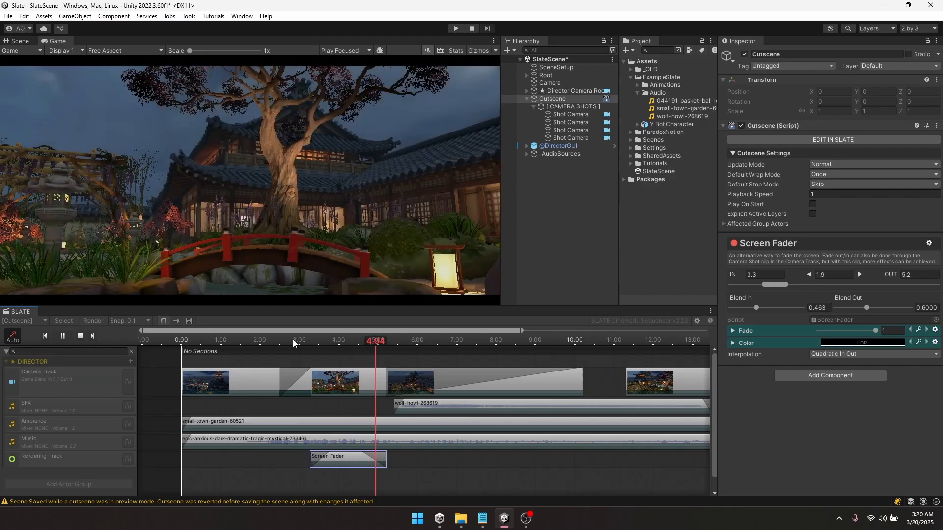
{"action": "key", "text": "space"}
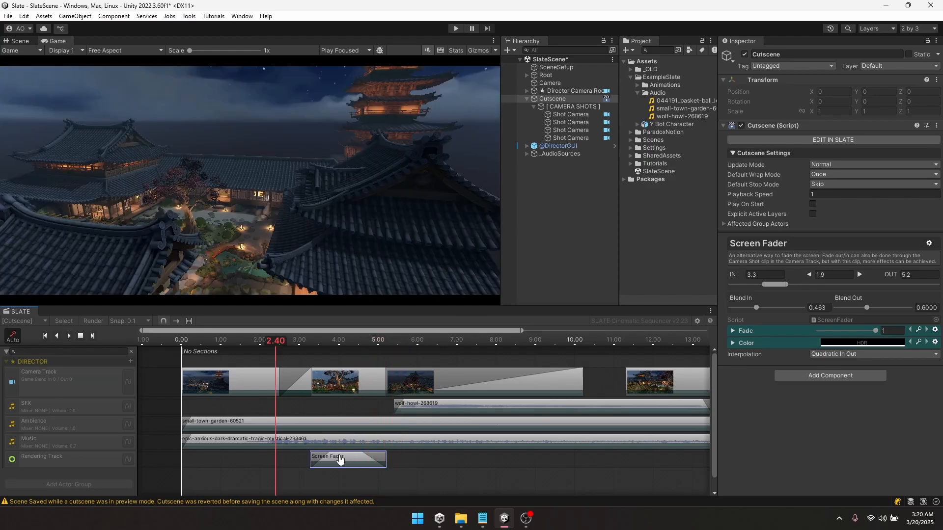
Replace the Screen Fader clip on the Rendering Track with an Overlay Text clip starting at 5.2 seconds
{"action": "key", "text": "Delete"}
{"action": "right_click", "coordinate": [327, 459]}
{"action": "mouse_move", "coordinate": [347, 436]}
{"action": "left_click", "coordinate": [466, 462]}
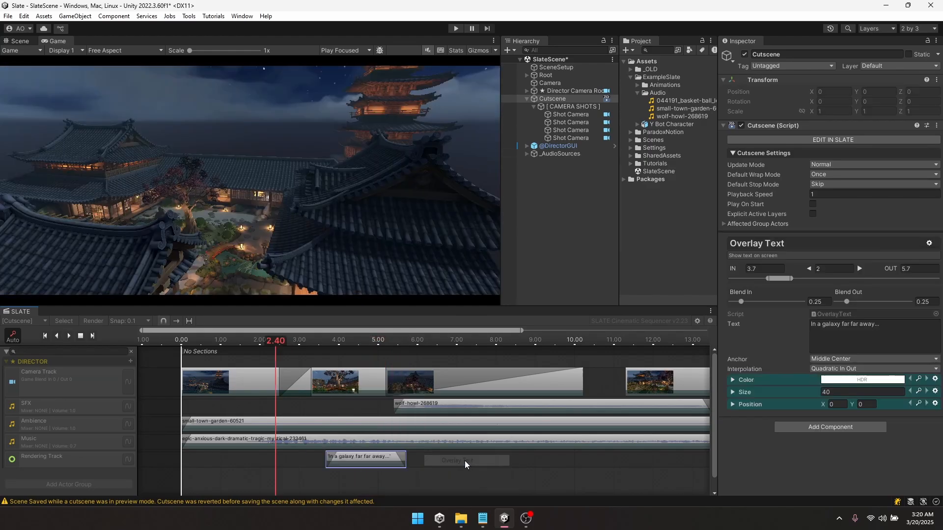
{"action": "left_click_drag", "start_coordinate": [354, 459], "coordinate": [414, 460]}
Change the overlay text to "5 Years Prior", extend its clip to end at 11.3 seconds and preview it
{"action": "left_click", "coordinate": [878, 330]}
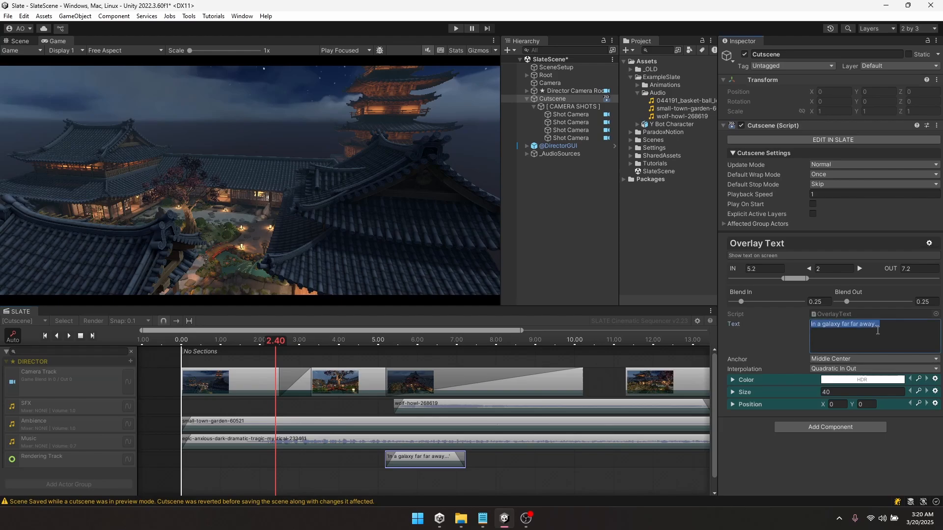
{"action": "key", "text": "BackSpace"}
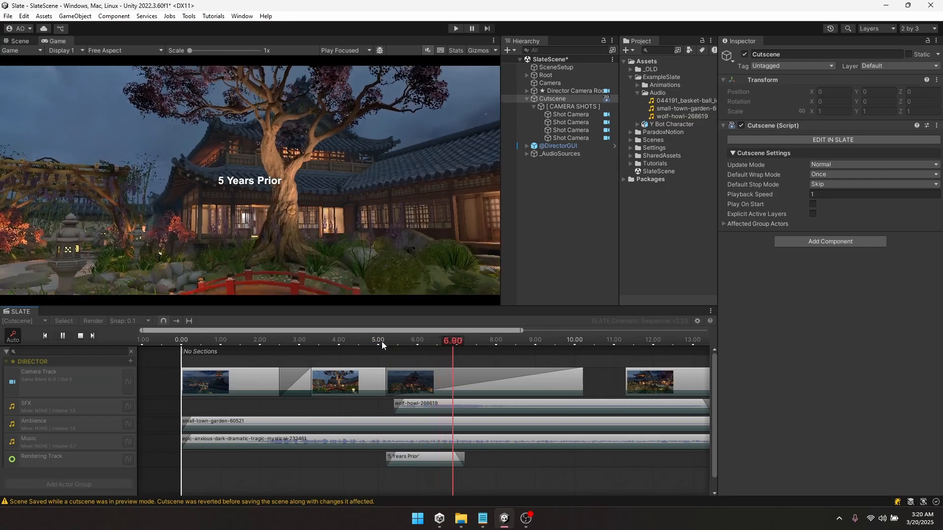
{"action": "key", "text": "space"}
{"action": "left_click_drag", "start_coordinate": [463, 460], "coordinate": [627, 460]}
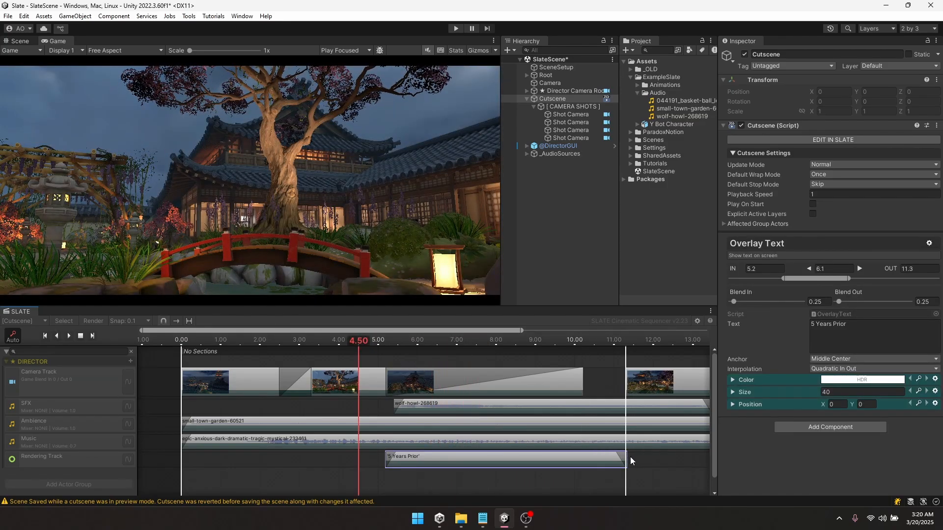
{"action": "key", "text": "space"}
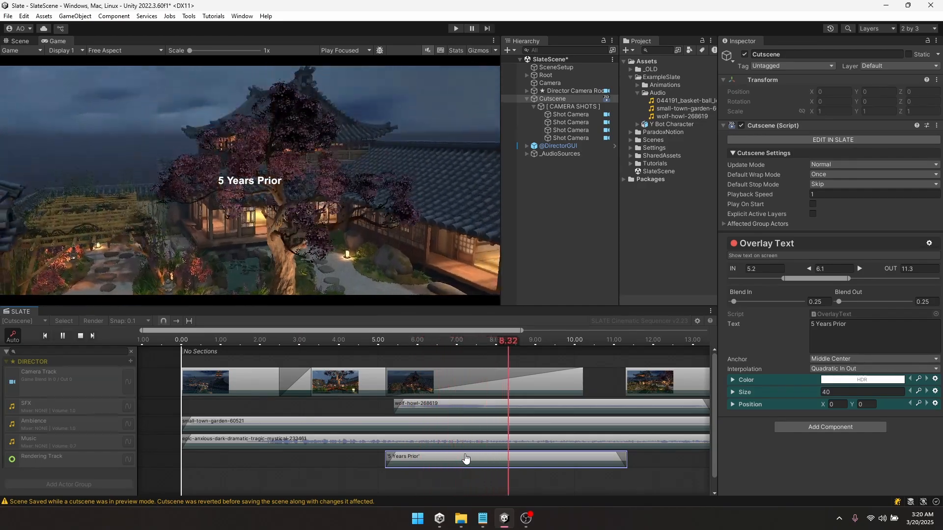
{"action": "key", "text": "space"}
Set the overlay text's size to 38.8 and its position to X 552, Y 82.63, and stop the cutscene preview
{"action": "left_click_drag", "start_coordinate": [484, 338], "coordinate": [503, 338]}
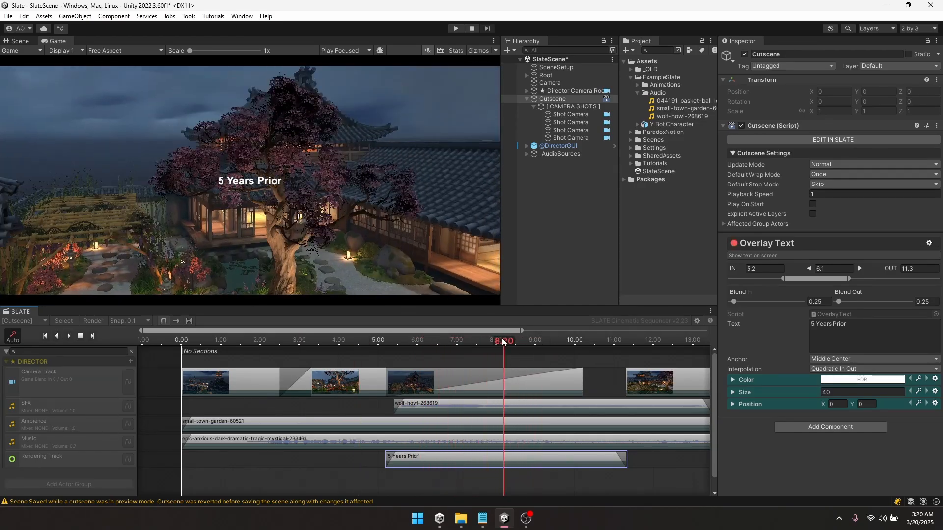
{"action": "left_click_drag", "start_coordinate": [812, 392], "coordinate": [899, 396]}
{"action": "left_click_drag", "start_coordinate": [503, 393], "coordinate": [695, 422]}
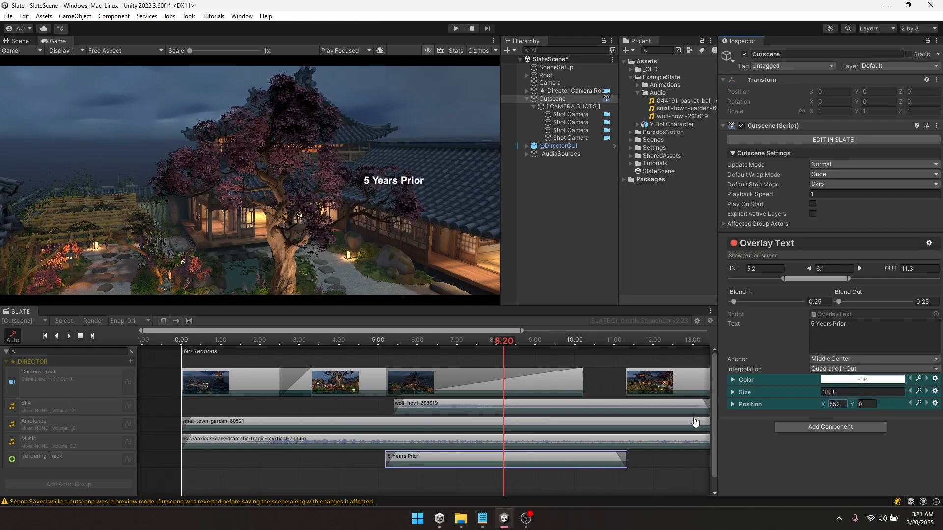
{"action": "left_click_drag", "start_coordinate": [852, 404], "coordinate": [942, 439]}
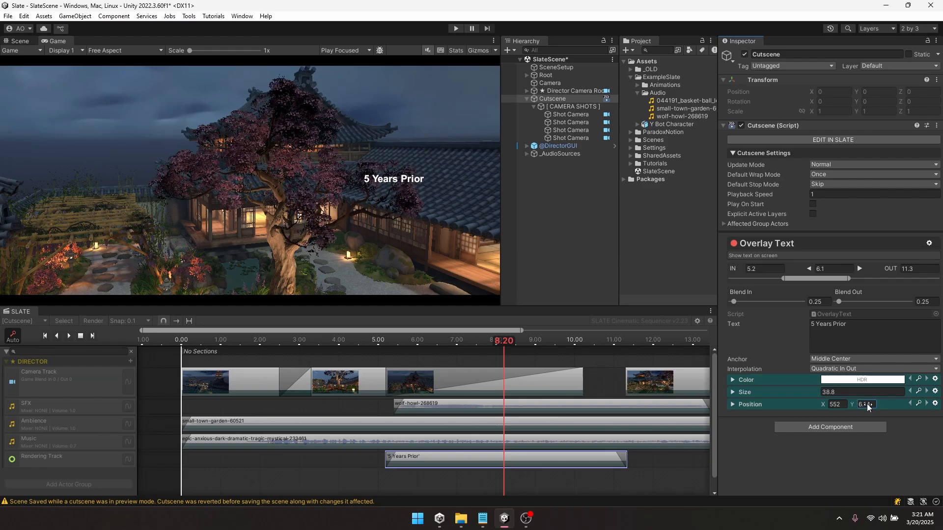
{"action": "left_click_drag", "start_coordinate": [859, 406], "coordinate": [548, 500]}
{"action": "left_click_drag", "start_coordinate": [243, 19], "coordinate": [242, 18]}
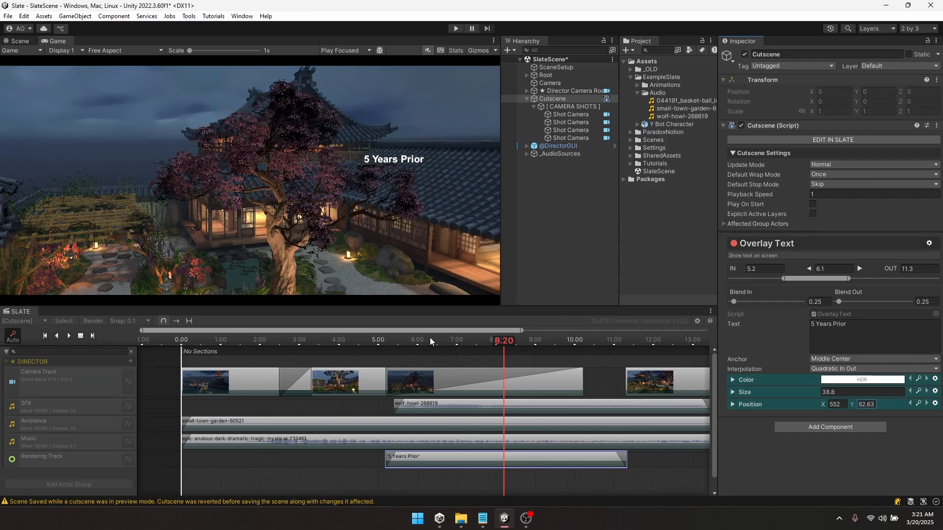
{"action": "left_click", "coordinate": [371, 341]}
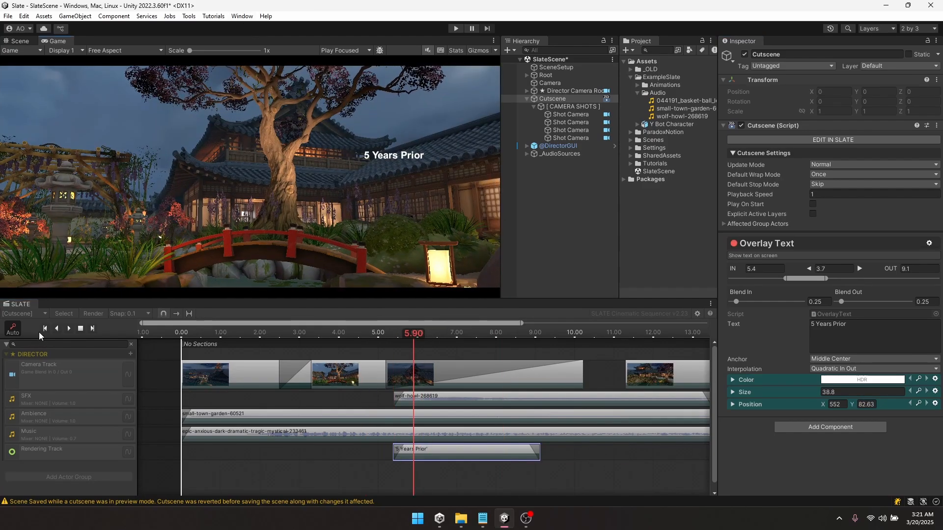
{"action": "left_click", "coordinate": [80, 330]}
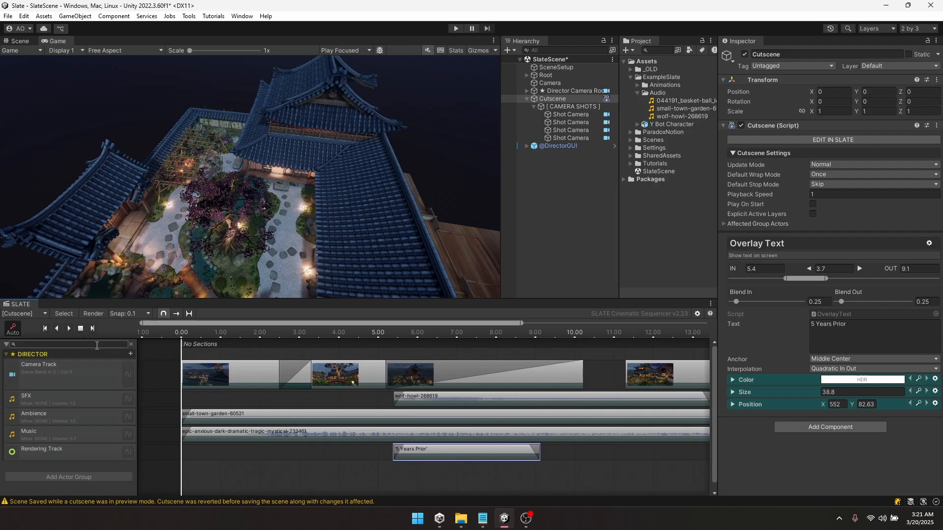
Collapse the Director group and add an empty actor group with an Actor Action Track
{"action": "left_click", "coordinate": [41, 355]}
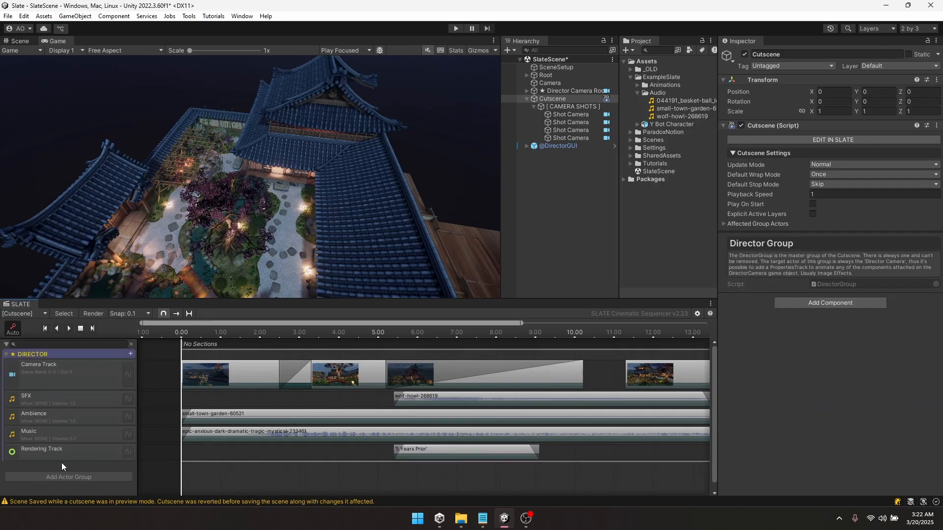
{"action": "left_click", "coordinate": [6, 354]}
{"action": "left_click", "coordinate": [73, 377]}
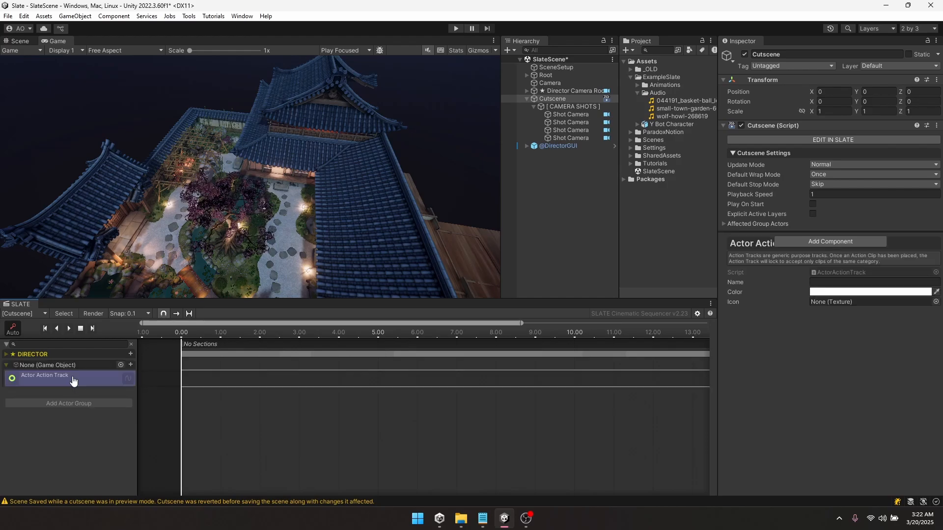
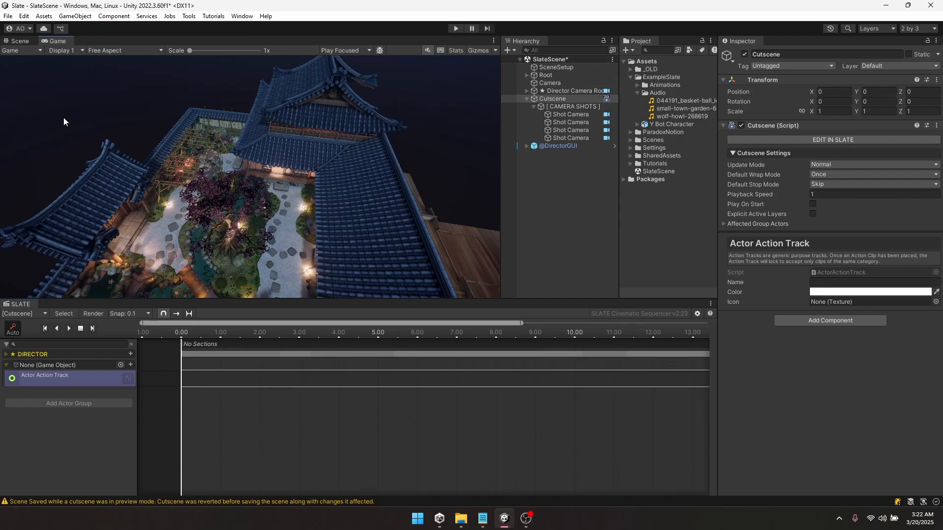
Add a sphere to the scene and place it in the garden at about X -0.87, Y 1.68, Z 64.74
{"action": "left_click", "coordinate": [20, 41]}
{"action": "right_click_drag", "start_coordinate": [87, 128], "coordinate": [130, 186]}
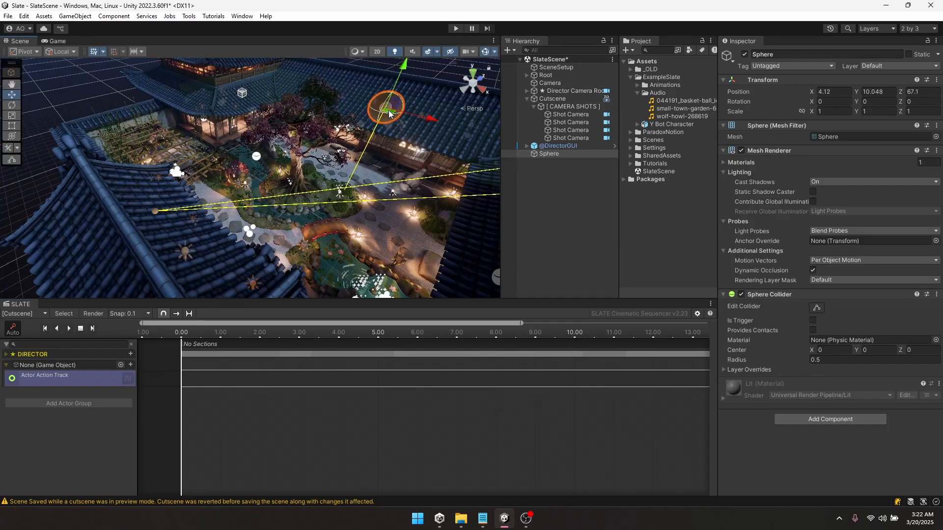
{"action": "key", "text": "f"}
{"action": "left_click_drag", "start_coordinate": [250, 133], "coordinate": [249, 169]}
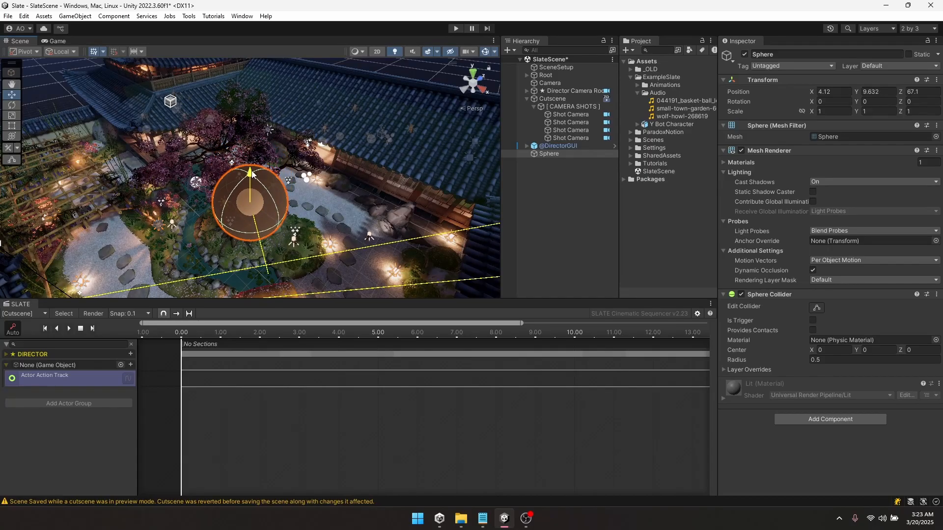
{"action": "scroll", "coordinate": [231, 178], "scroll_direction": "down", "scroll_amount": 5}
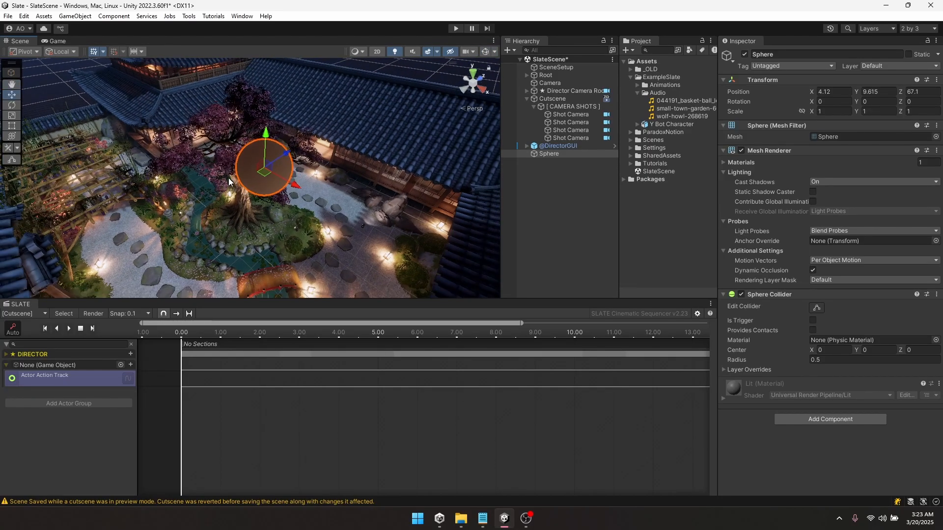
{"action": "scroll", "coordinate": [249, 181], "scroll_direction": "down", "scroll_amount": 2}
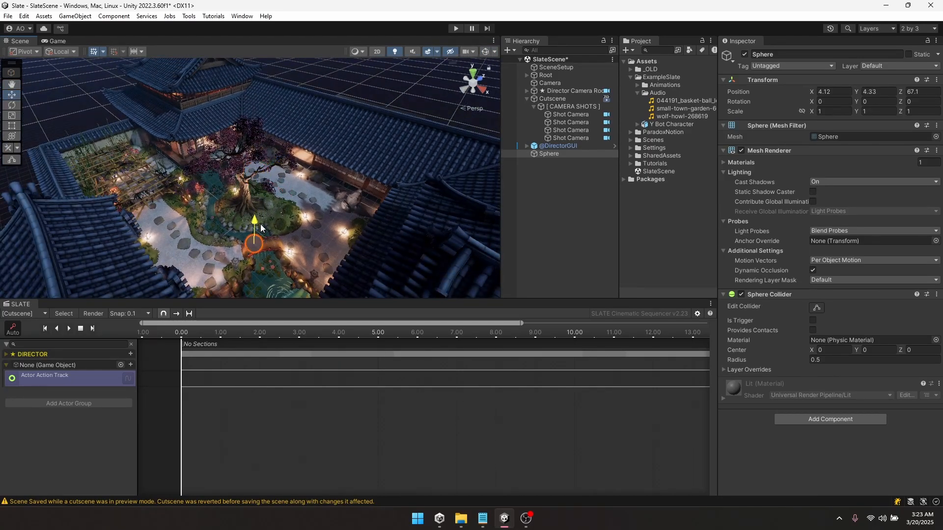
{"action": "left_click_drag", "start_coordinate": [255, 156], "coordinate": [192, 251], "text": "ctrl+shift"}
{"action": "key", "text": "f"}
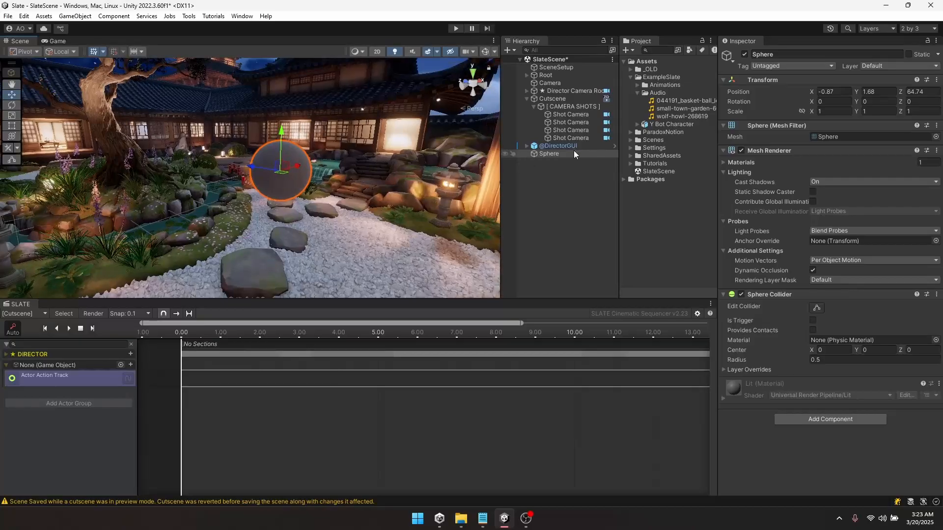
Scale the Sphere to 0.4 on all three axes
{"action": "left_click", "coordinate": [837, 110]}
{"action": "type", "text": "0.4"}
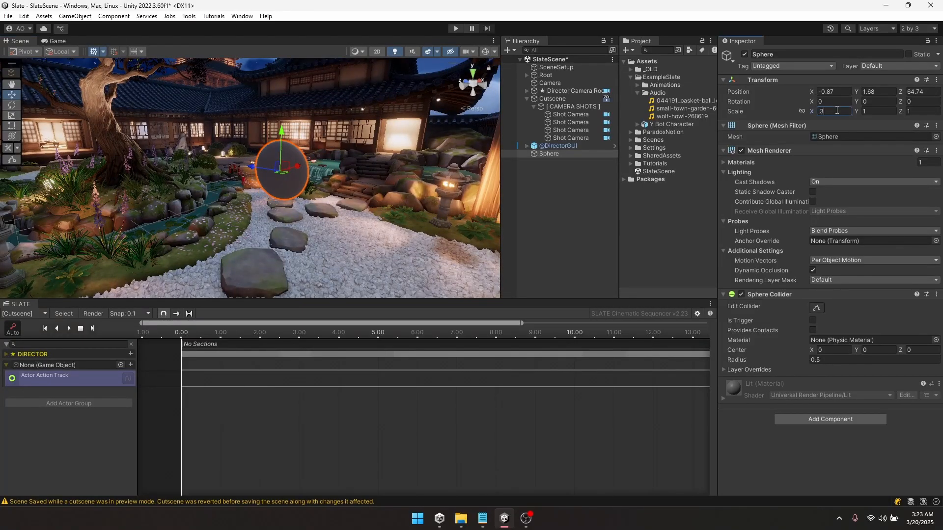
{"action": "key", "text": "Tab"}
{"action": "type", "text": ".4"}
{"action": "key", "text": "Tab"}
{"action": "type", "text": "0.4"}
{"action": "key", "text": "Return"}
{"action": "left_click_drag", "start_coordinate": [344, 163], "coordinate": [236, 156], "text": "alt"}
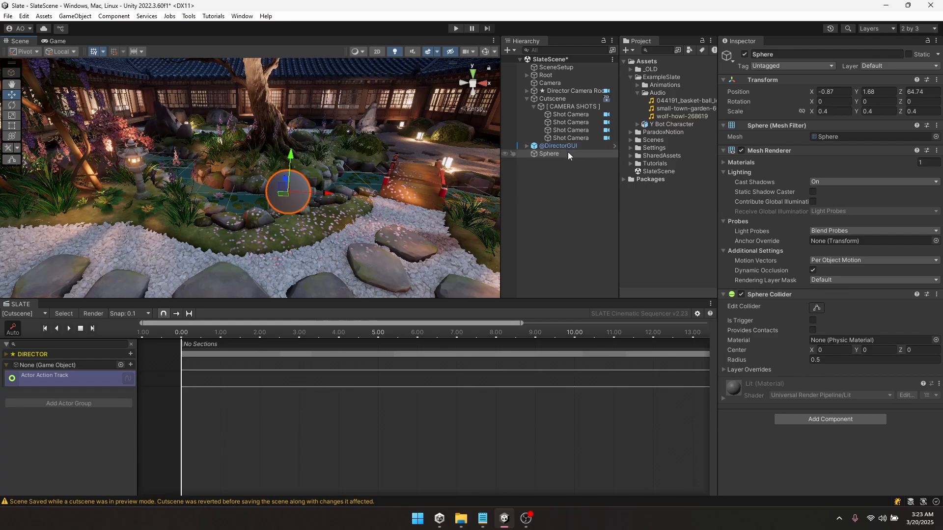
Assign the Sphere as the actor of the empty group, then delete that actor group
{"action": "left_click_drag", "start_coordinate": [568, 152], "coordinate": [55, 366]}
{"action": "left_click", "coordinate": [22, 365]}
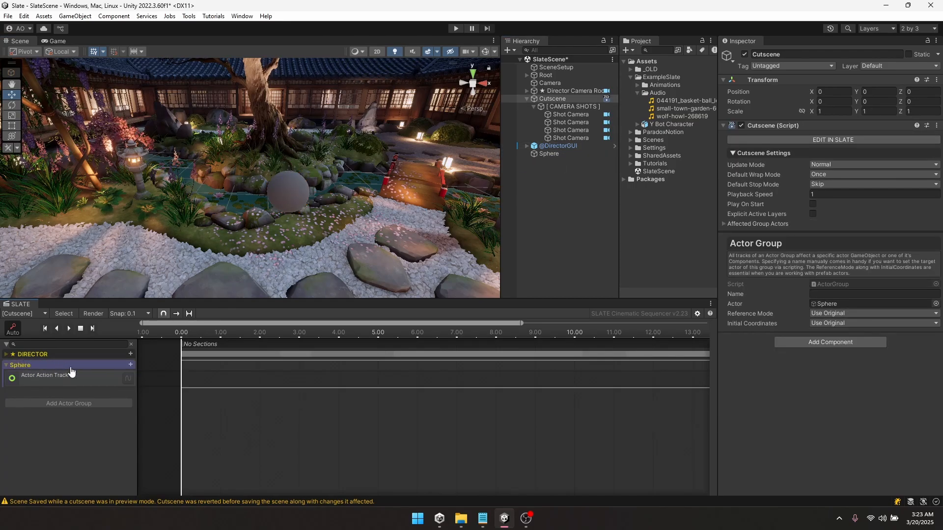
{"action": "left_click_drag", "start_coordinate": [568, 155], "coordinate": [44, 371]}
{"action": "right_click", "coordinate": [45, 369]}
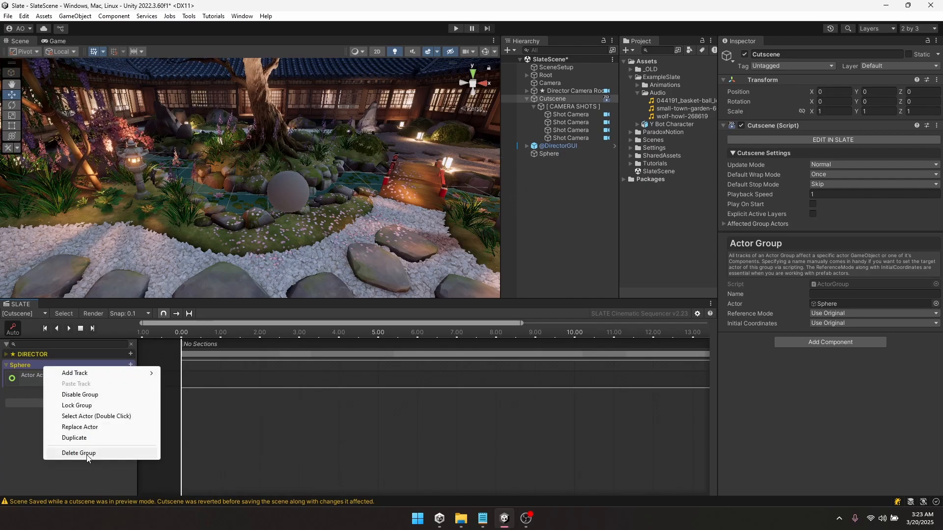
{"action": "left_click", "coordinate": [59, 453]}
{"action": "left_click", "coordinate": [463, 276]}
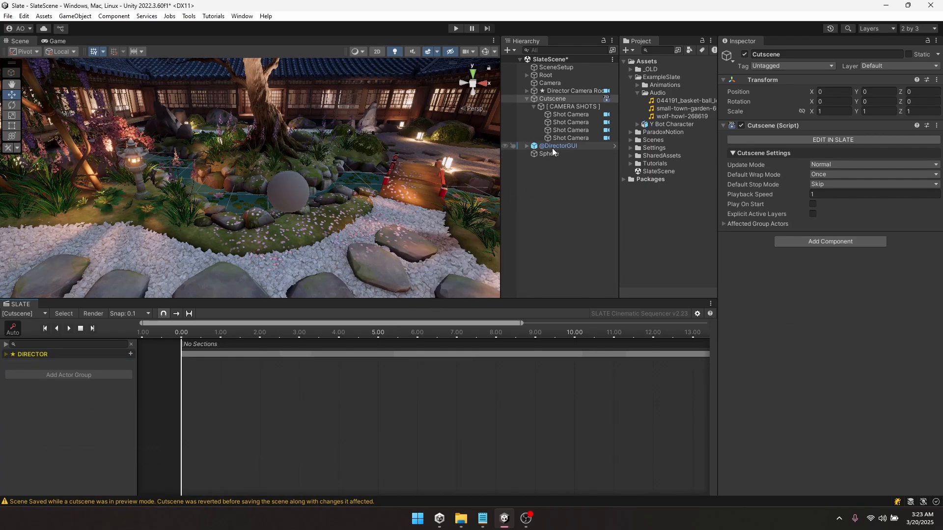
Add the Sphere object to the cutscene as its own actor group and select its Action Track
{"action": "left_click_drag", "start_coordinate": [550, 153], "coordinate": [74, 373]}
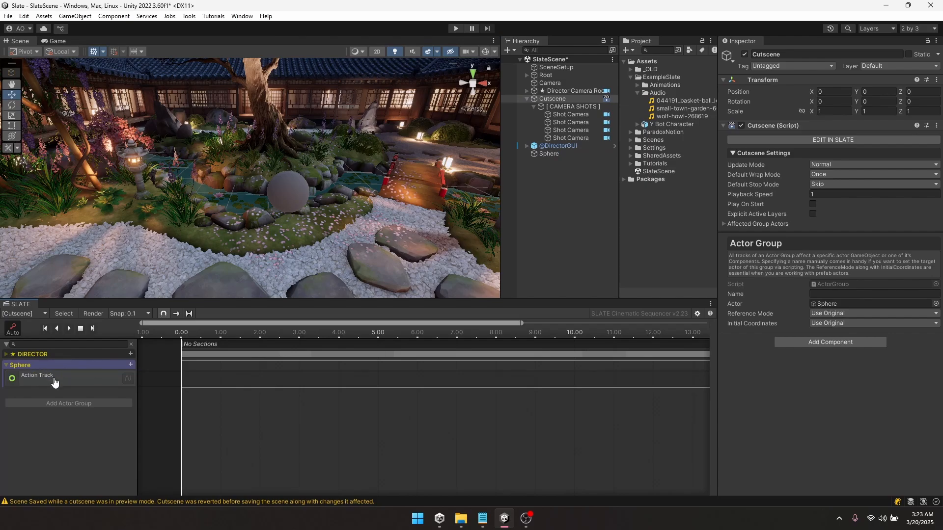
{"action": "left_click", "coordinate": [55, 383]}
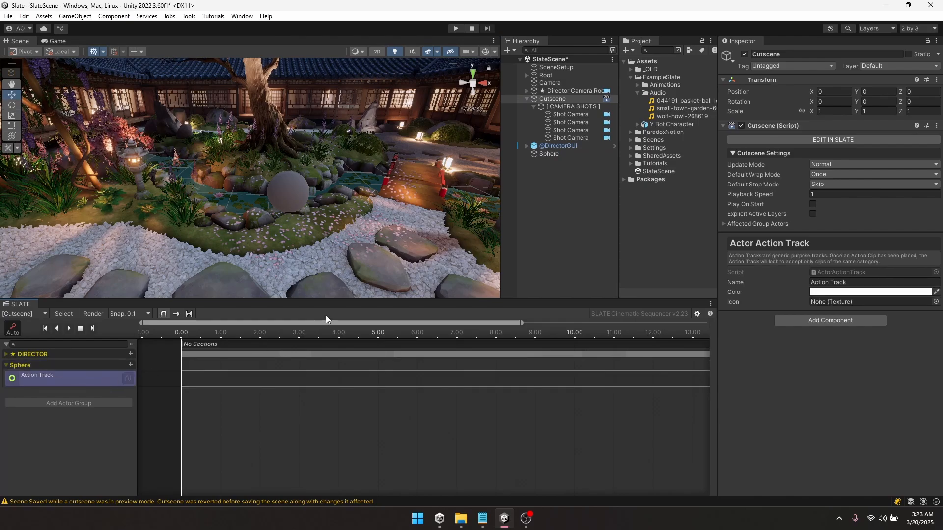
Move the Sphere along the gravel path to about X -0.528, Z 63.793 and add a Translate By clip at about 0.4 seconds on its track
{"action": "left_click", "coordinate": [290, 193]}
{"action": "left_click_drag", "start_coordinate": [349, 211], "coordinate": [417, 260], "text": "alt"}
{"action": "right_click", "coordinate": [196, 374]}
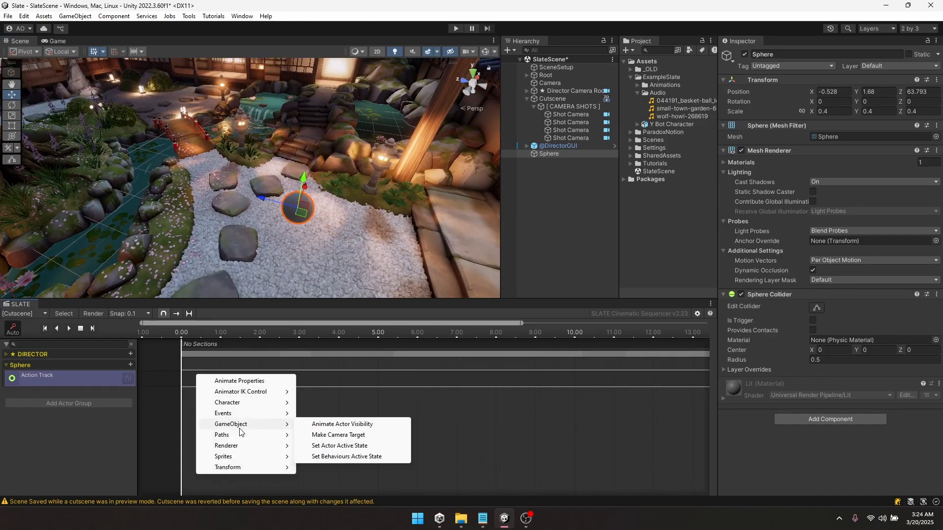
{"action": "mouse_move", "coordinate": [239, 468]}
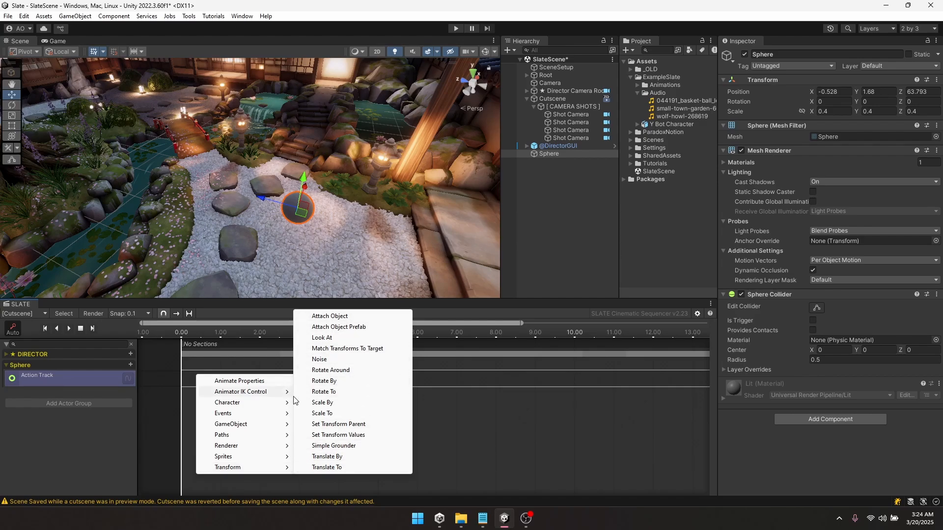
{"action": "left_click", "coordinate": [331, 457]}
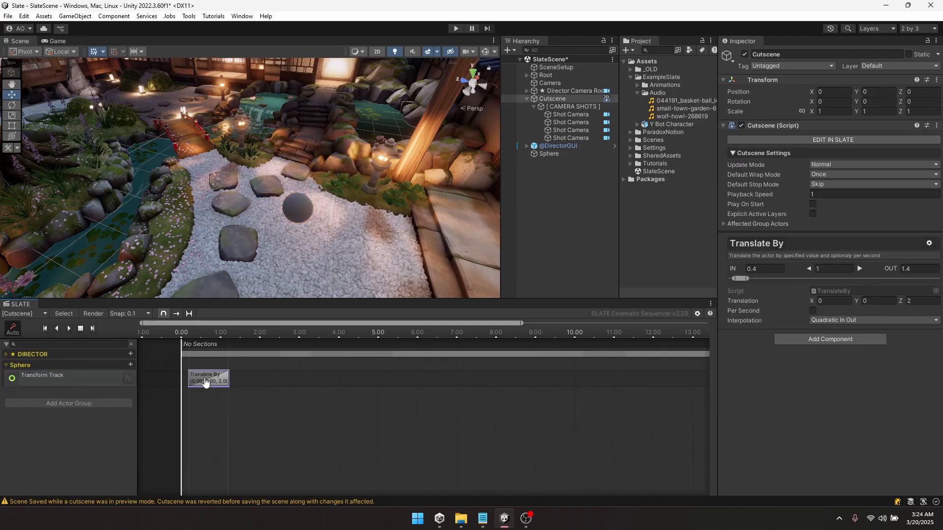
Move the sphere's Translate By clip to start at 0 and set its Z translation to 5
{"action": "left_click_drag", "start_coordinate": [206, 383], "coordinate": [200, 380]}
{"action": "left_click", "coordinate": [825, 301]}
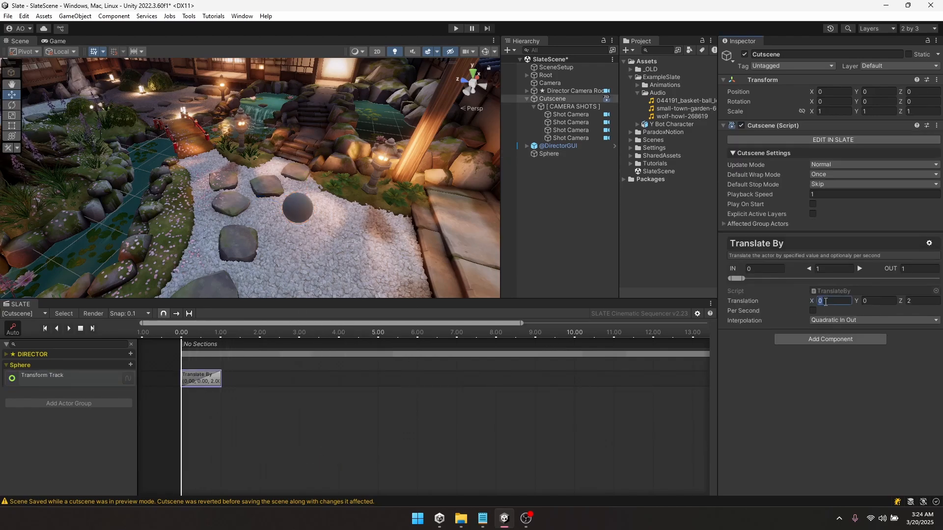
{"action": "left_click", "coordinate": [922, 301]}
{"action": "type", "text": "5"}
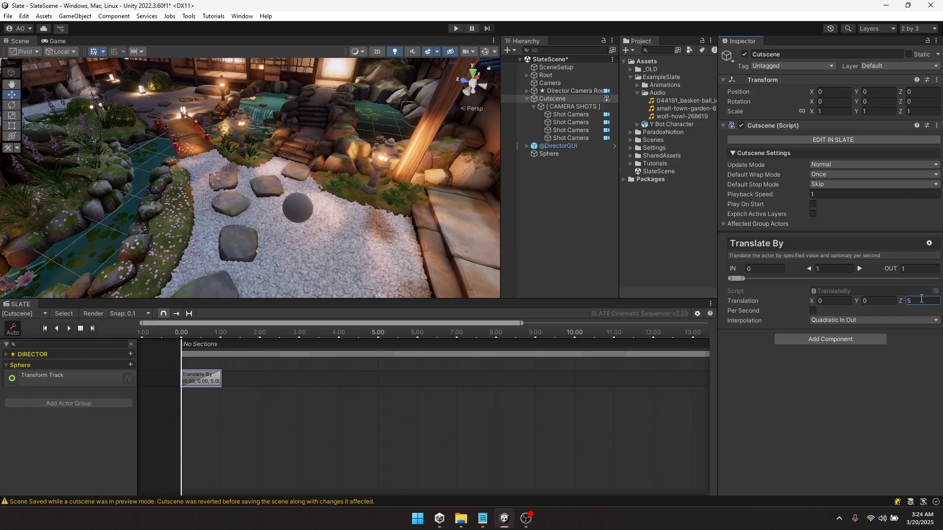
Play the sphere's movement, lengthen the Translate By clip to 4.3 seconds and play it again
{"action": "mouse_move", "coordinate": [198, 333]}
{"action": "left_mouse_down"}
{"action": "mouse_move", "coordinate": [208, 332]}
{"action": "mouse_move", "coordinate": [181, 332]}
{"action": "left_mouse_up"}
{"action": "key", "text": "space"}
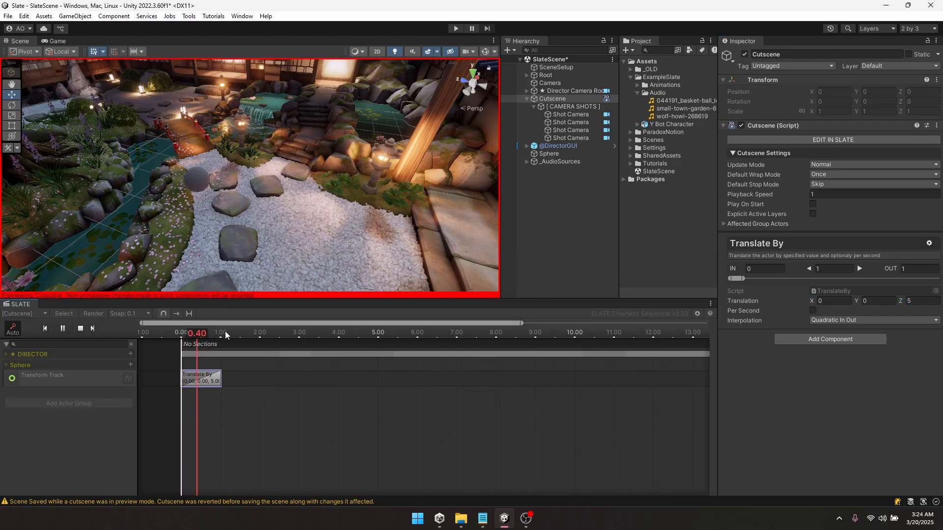
{"action": "key", "text": "space"}
{"action": "left_click_drag", "start_coordinate": [222, 376], "coordinate": [352, 376]}
{"action": "key", "text": "space"}
{"action": "left_click_drag", "start_coordinate": [334, 187], "coordinate": [92, 176], "text": "alt"}
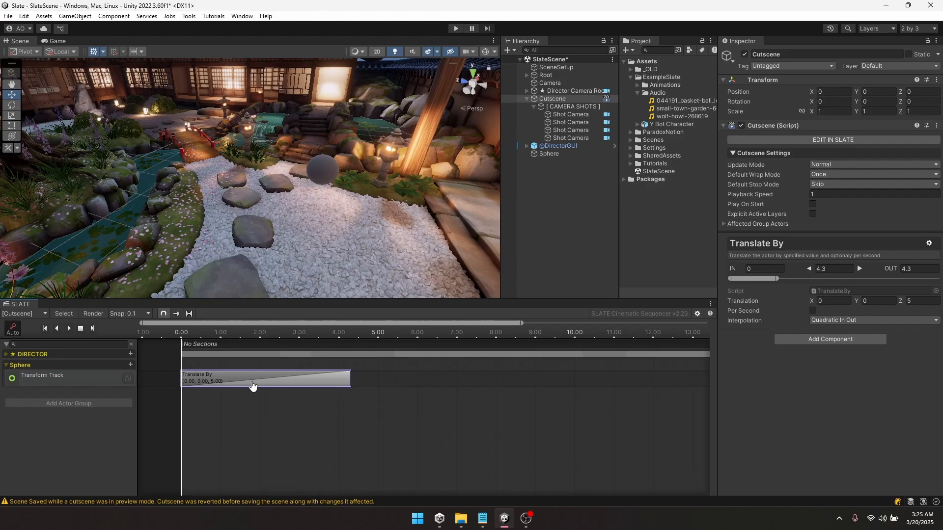
Replace the Translate By clip with an Animate Properties clip starting at 0 and about 1.9 seconds long
{"action": "key", "text": "Delete"}
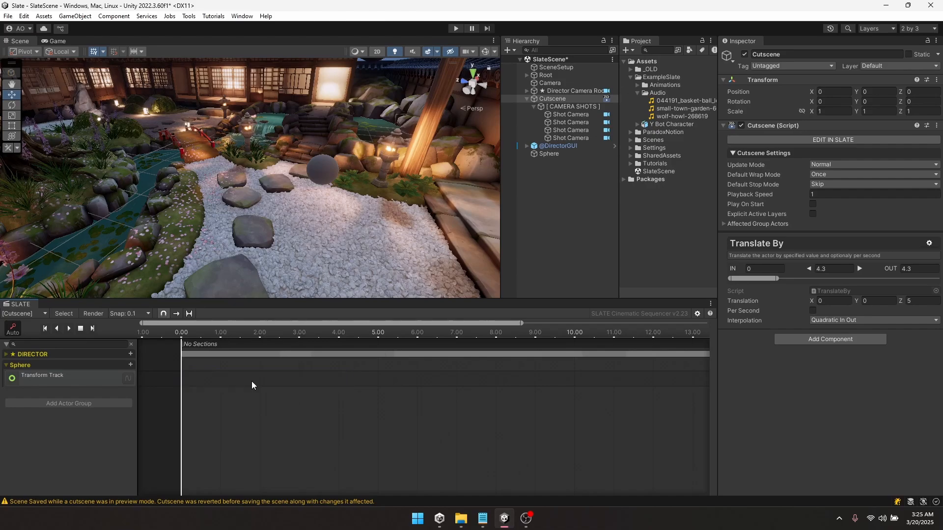
{"action": "right_click", "coordinate": [196, 379]}
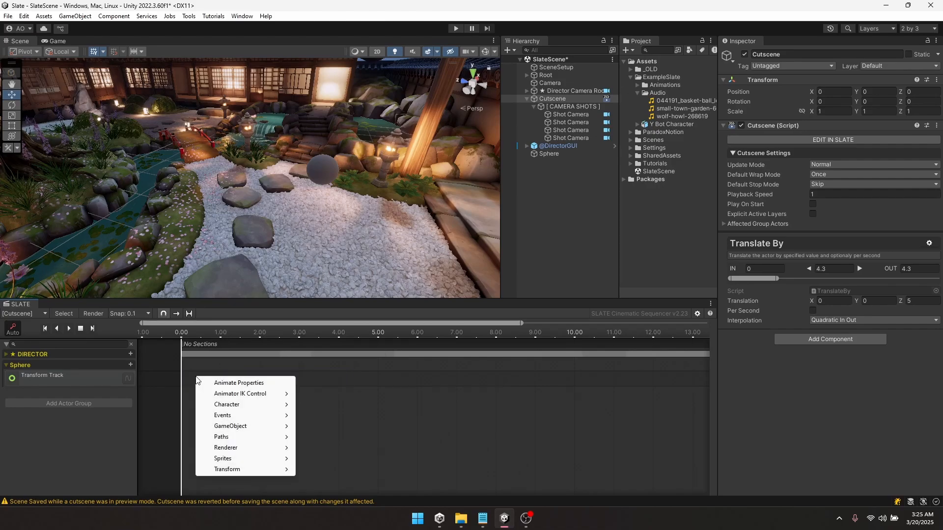
{"action": "left_click", "coordinate": [220, 386]}
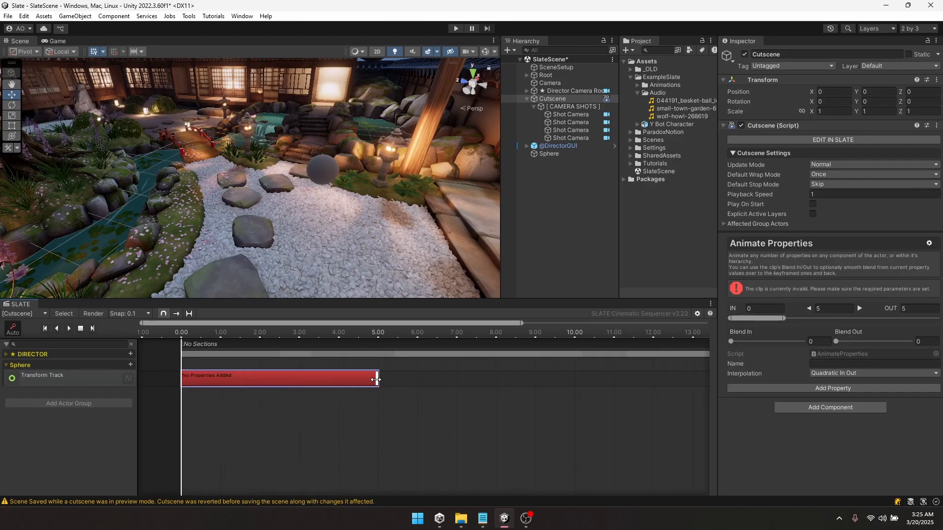
{"action": "left_click_drag", "start_coordinate": [379, 381], "coordinate": [246, 382]}
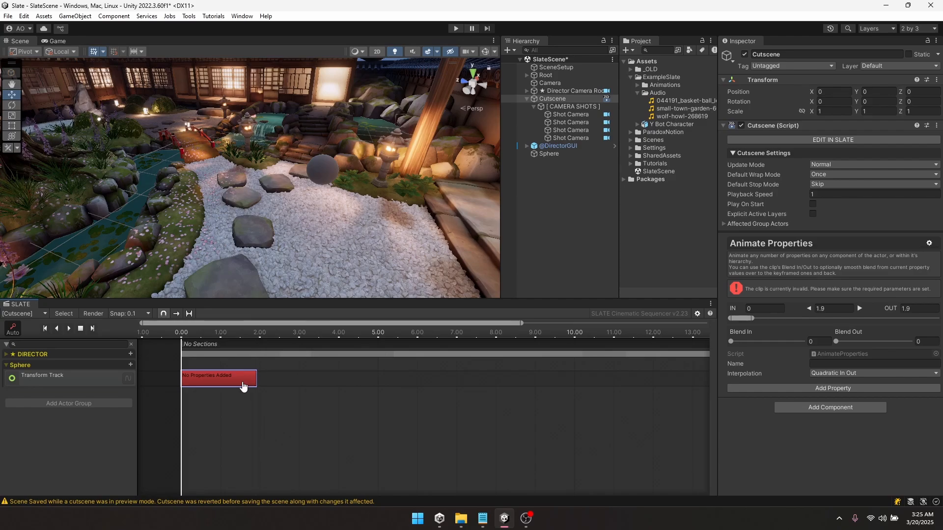
Add the sphere's Transform Position as the animated property of the Animate Properties clip
{"action": "left_click", "coordinate": [781, 388]}
{"action": "mouse_move", "coordinate": [806, 396]}
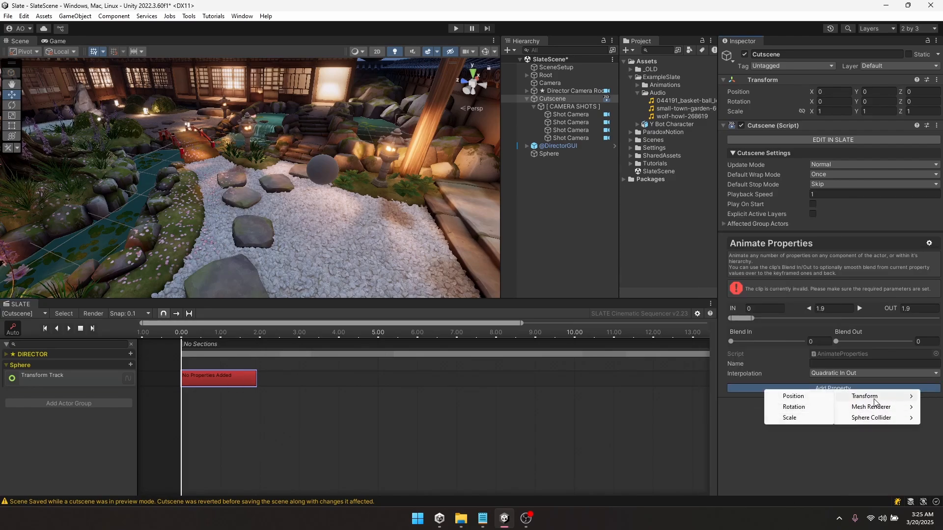
{"action": "left_click", "coordinate": [214, 379]}
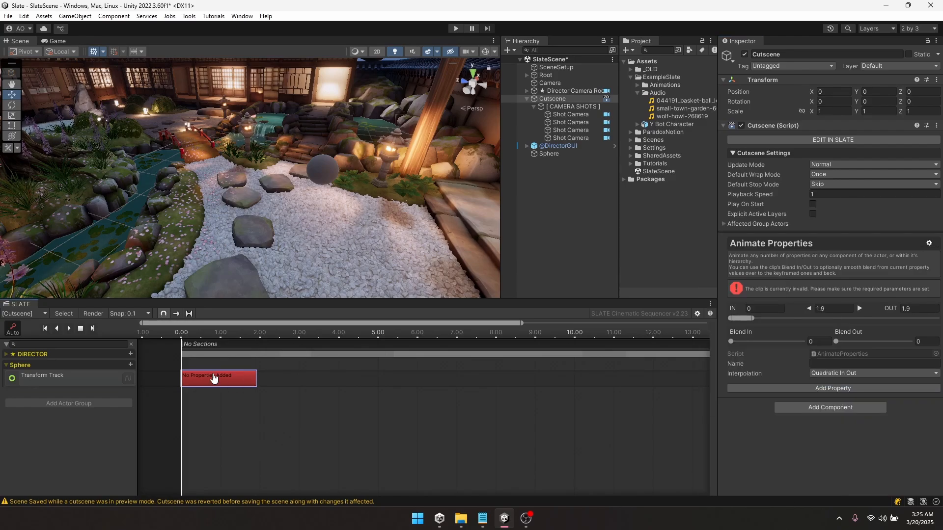
{"action": "left_click_drag", "start_coordinate": [396, 189], "coordinate": [374, 202], "text": "alt"}
{"action": "left_click", "coordinate": [835, 388]}
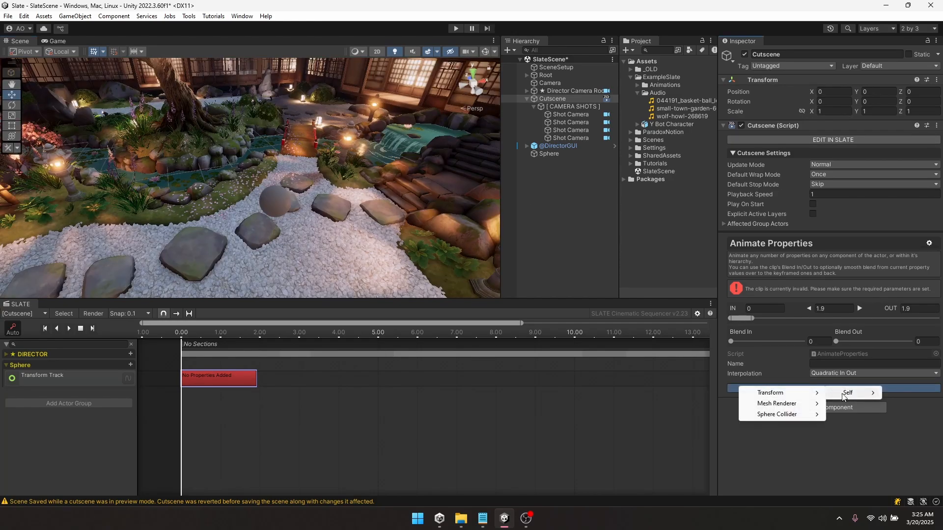
{"action": "mouse_move", "coordinate": [799, 397]}
{"action": "left_click", "coordinate": [849, 392]}
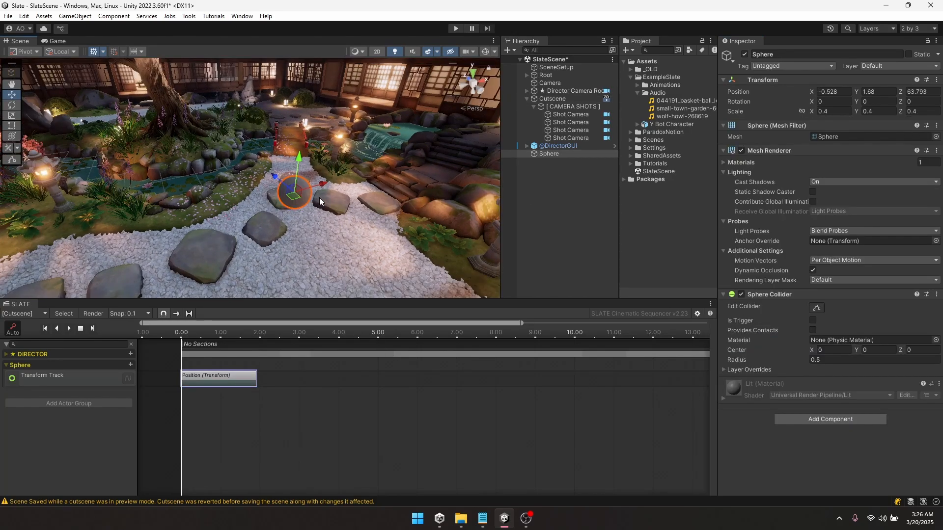
Raise the sphere in the scene by setting its Y position to 2
{"action": "left_click_drag", "start_coordinate": [236, 201], "coordinate": [272, 207], "text": "alt"}
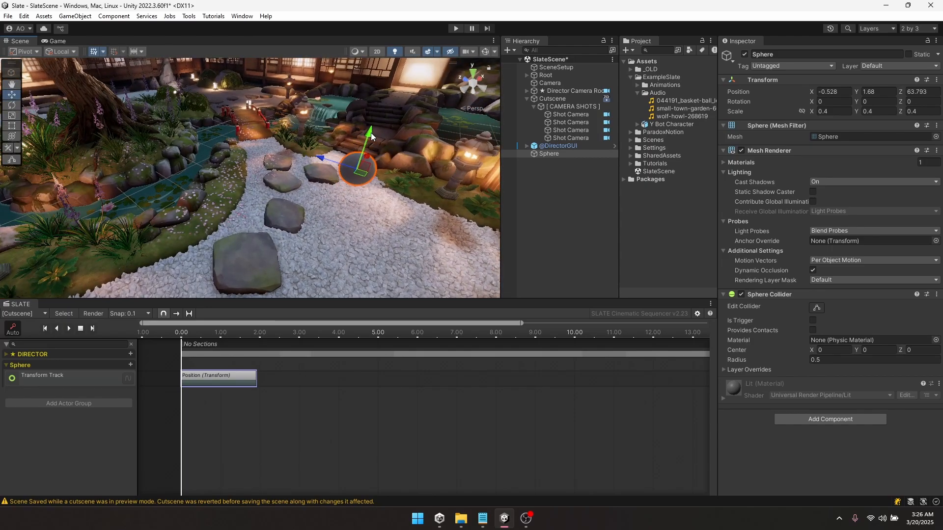
{"action": "left_click", "coordinate": [878, 92]}
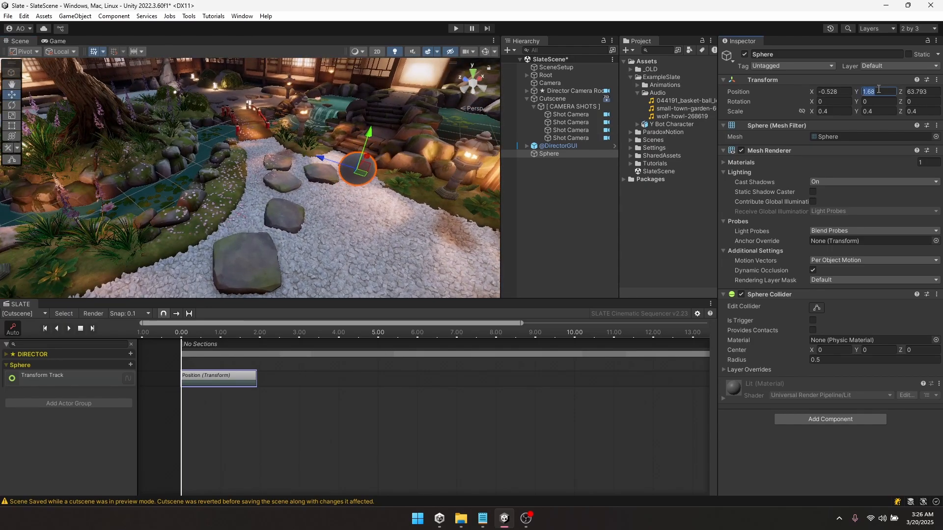
{"action": "type", "text": "2"}
{"action": "left_click_drag", "start_coordinate": [378, 211], "coordinate": [371, 184], "text": "alt"}
{"action": "middle_click_drag", "start_coordinate": [370, 184], "coordinate": [363, 200]}
Add a Position keyframe at time 0 in the sphere's Animate Properties clip
{"action": "left_click", "coordinate": [196, 377]}
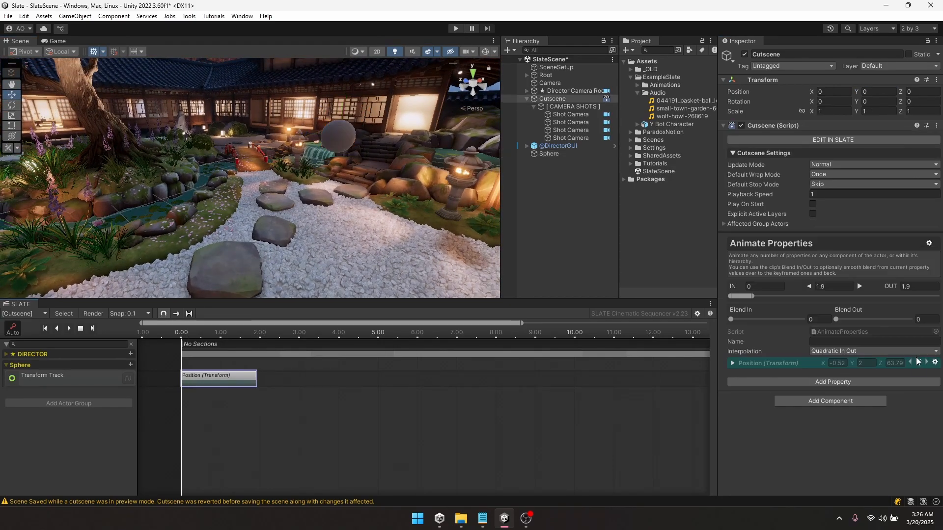
{"action": "left_click", "coordinate": [337, 374]}
{"action": "left_click", "coordinate": [234, 379]}
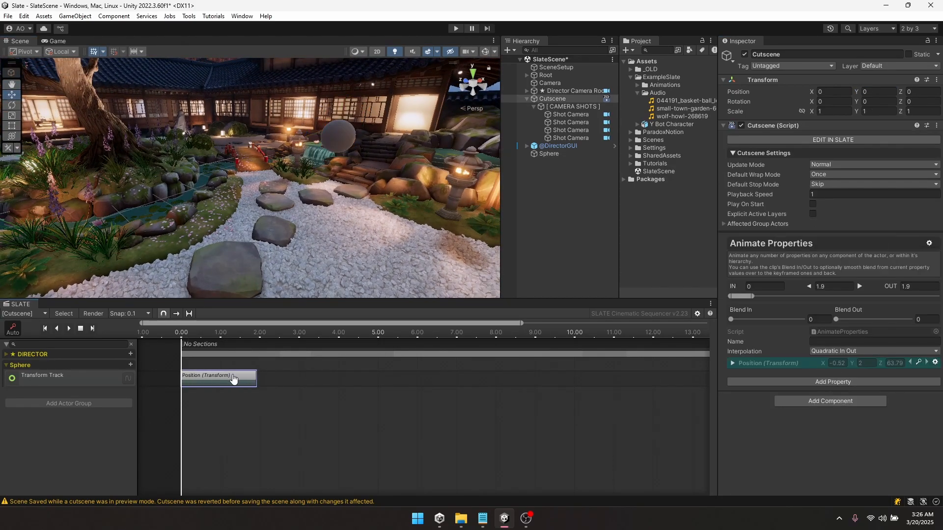
{"action": "left_click", "coordinate": [919, 364]}
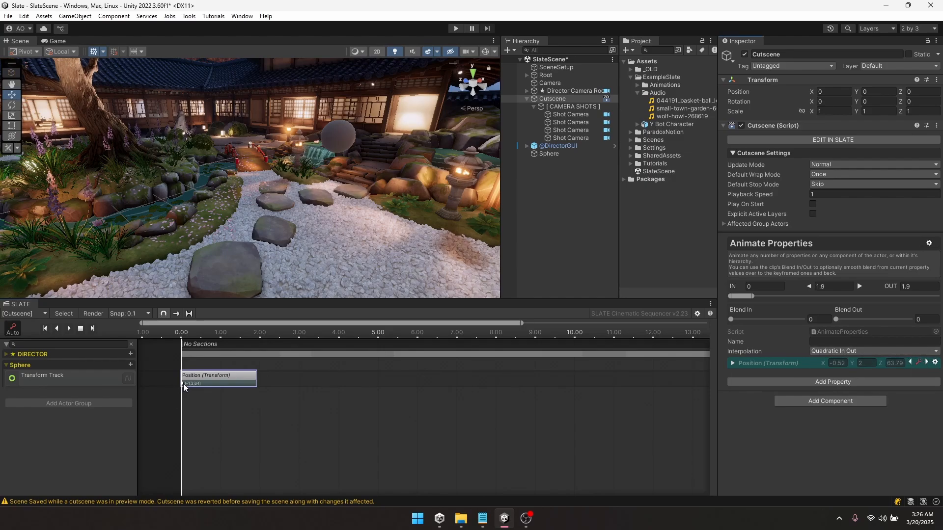
At 1.00 on the timeline, lower the sphere onto the gravel at a Y position of about 0.3 to key it there
{"action": "left_click", "coordinate": [255, 335]}
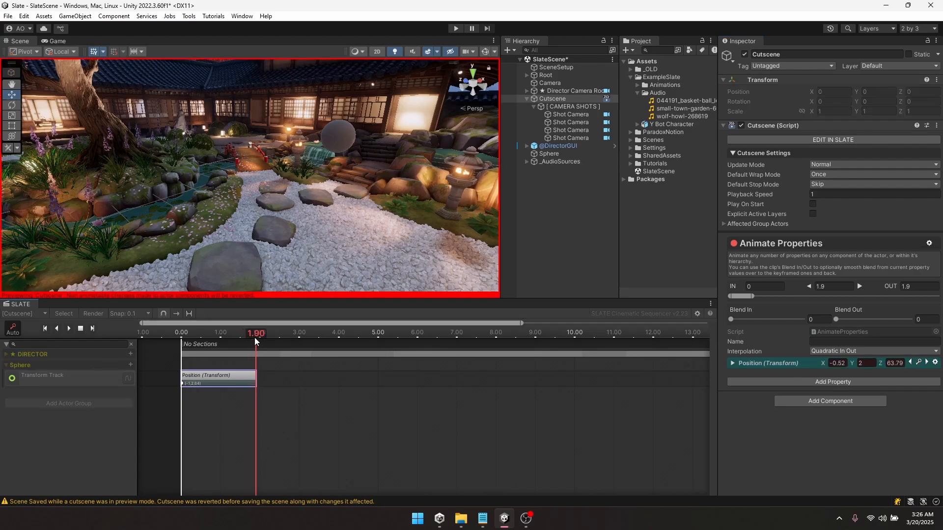
{"action": "left_click_drag", "start_coordinate": [255, 337], "coordinate": [220, 338]}
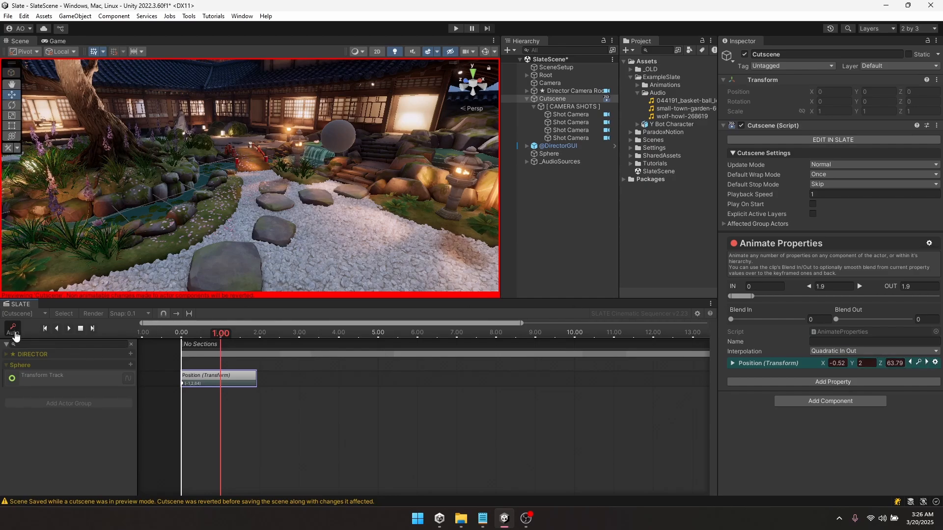
{"action": "left_click", "coordinate": [550, 156]}
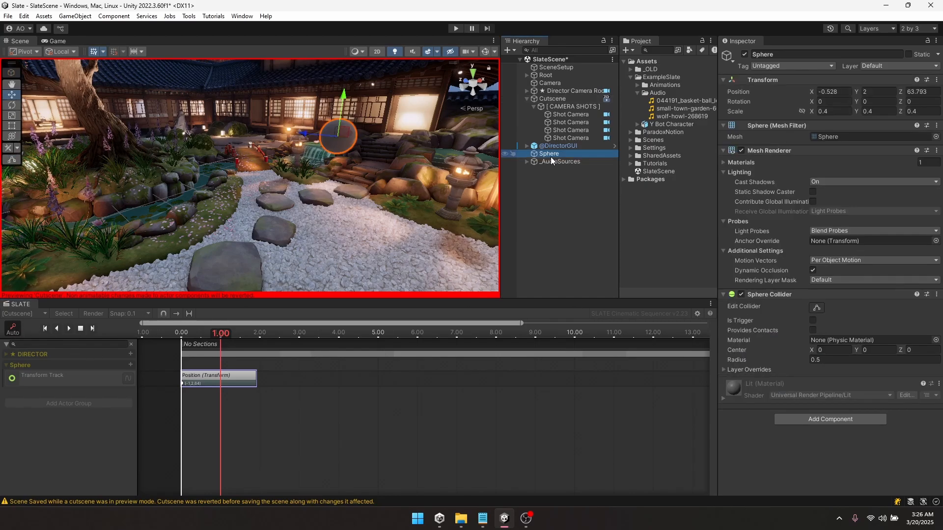
{"action": "left_click_drag", "start_coordinate": [344, 93], "coordinate": [317, 214]}
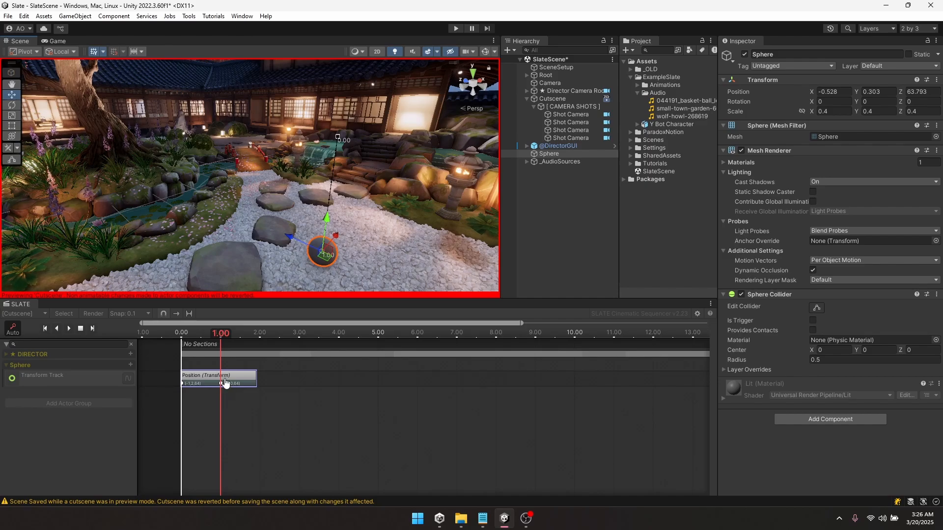
{"action": "left_click_drag", "start_coordinate": [379, 204], "coordinate": [285, 228], "text": "alt"}
{"action": "middle_click_drag", "start_coordinate": [285, 228], "coordinate": [302, 207]}
{"action": "key", "text": "f"}
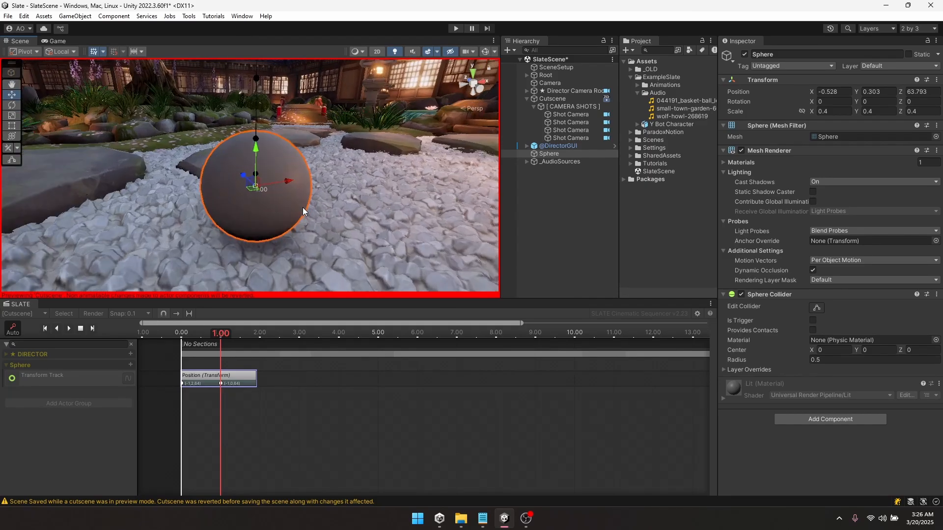
{"action": "left_click_drag", "start_coordinate": [409, 210], "coordinate": [343, 159], "text": "alt"}
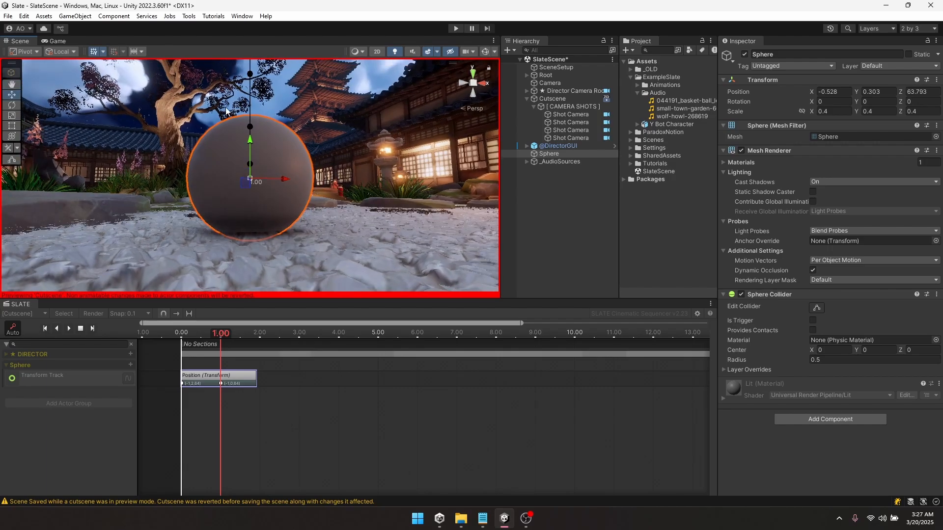
{"action": "left_click_drag", "start_coordinate": [248, 141], "coordinate": [395, 212]}
Play the cutscene from the start to preview the sphere's fall
{"action": "right_click_drag", "start_coordinate": [396, 212], "coordinate": [272, 179], "text": "alt"}
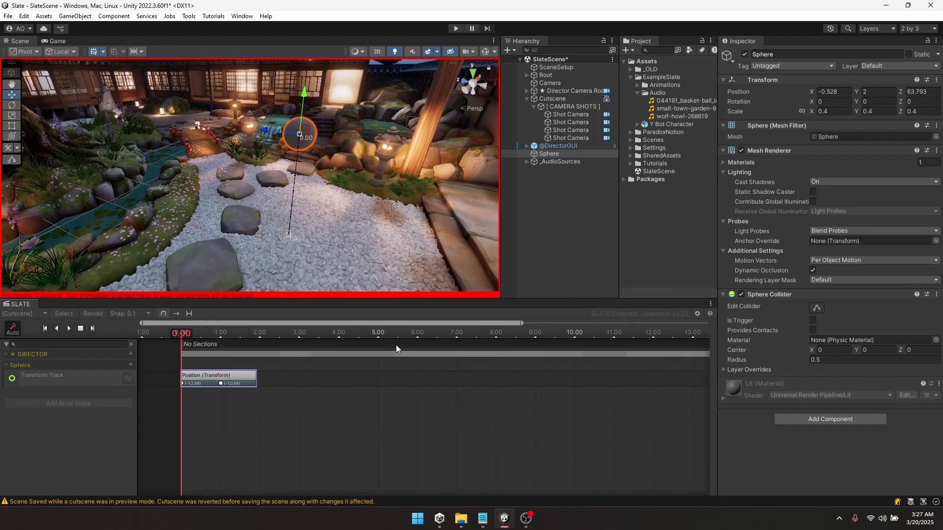
{"action": "key", "text": "space"}
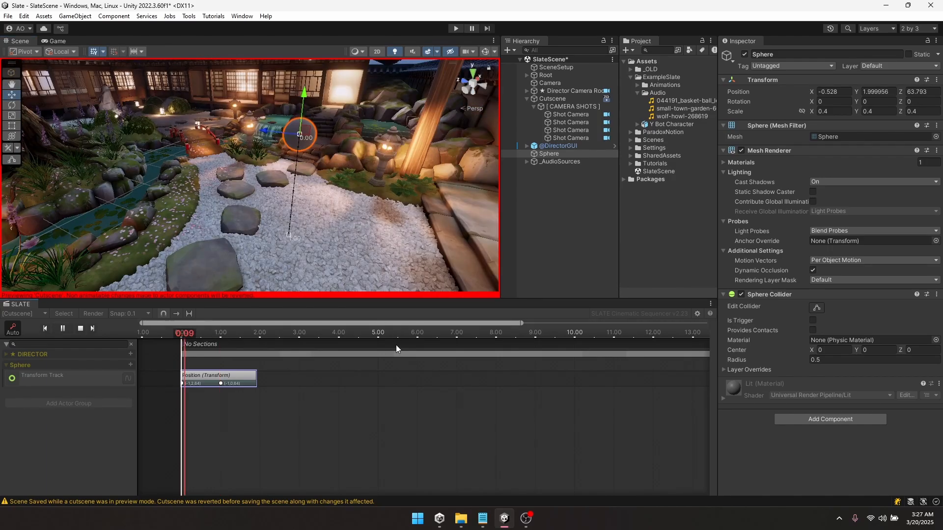
{"action": "key", "text": "space"}
{"action": "key", "text": "space"}
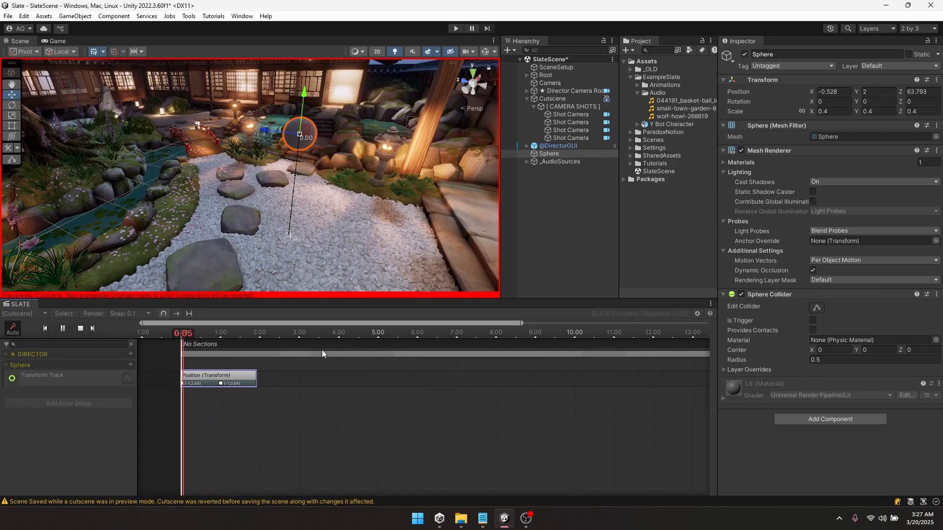
{"action": "key", "text": "space"}
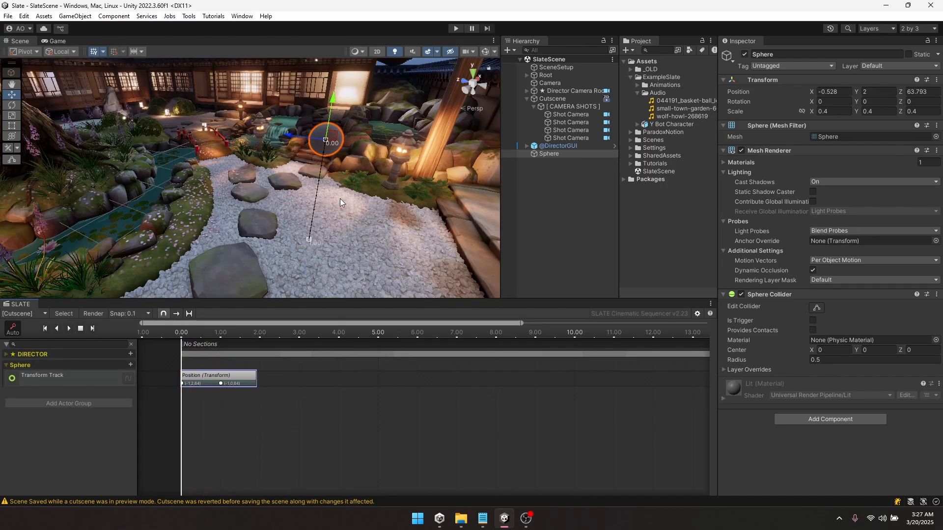
Lengthen the sphere's Position clip to about 7.7 seconds
{"action": "left_click_drag", "start_coordinate": [362, 171], "coordinate": [329, 144], "text": "alt"}
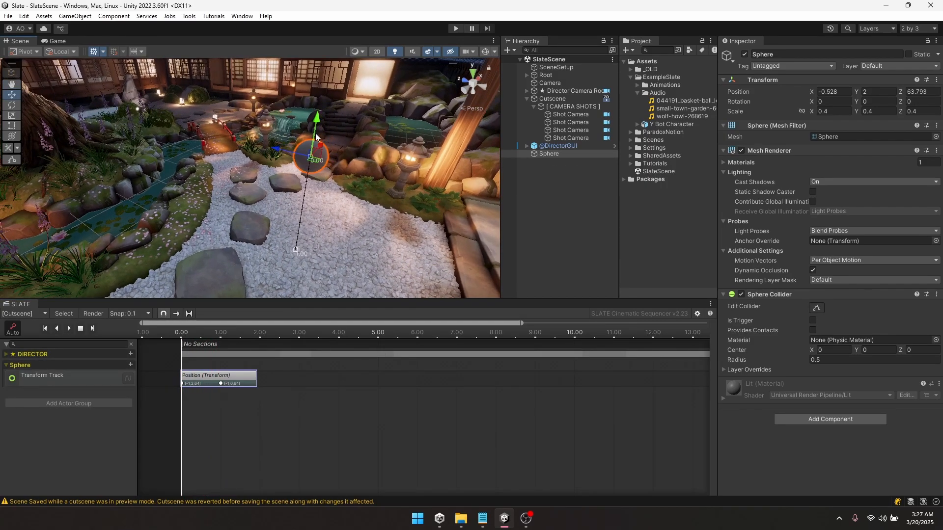
{"action": "left_click", "coordinate": [255, 379]}
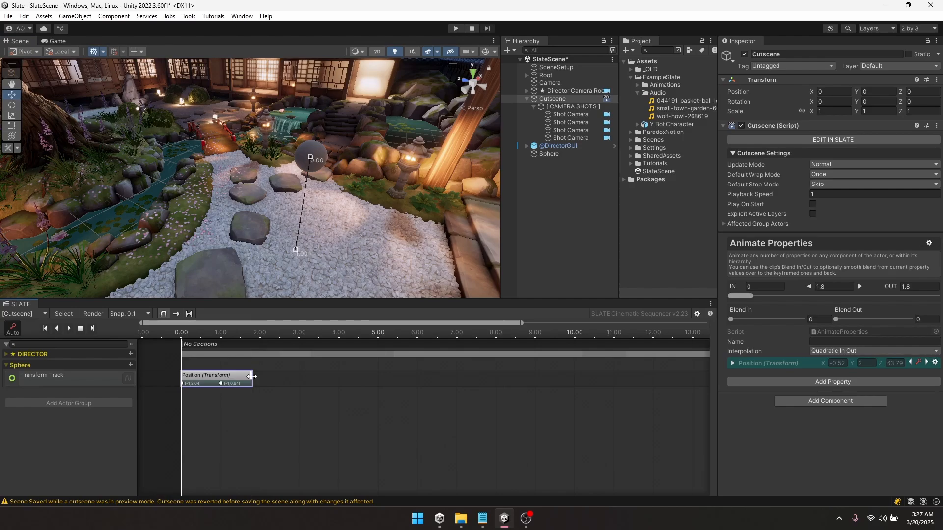
{"action": "left_click_drag", "start_coordinate": [255, 378], "coordinate": [485, 376]}
Copy the Position key at time 0 and paste it at 2.00 on the timeline
{"action": "right_click", "coordinate": [184, 383]}
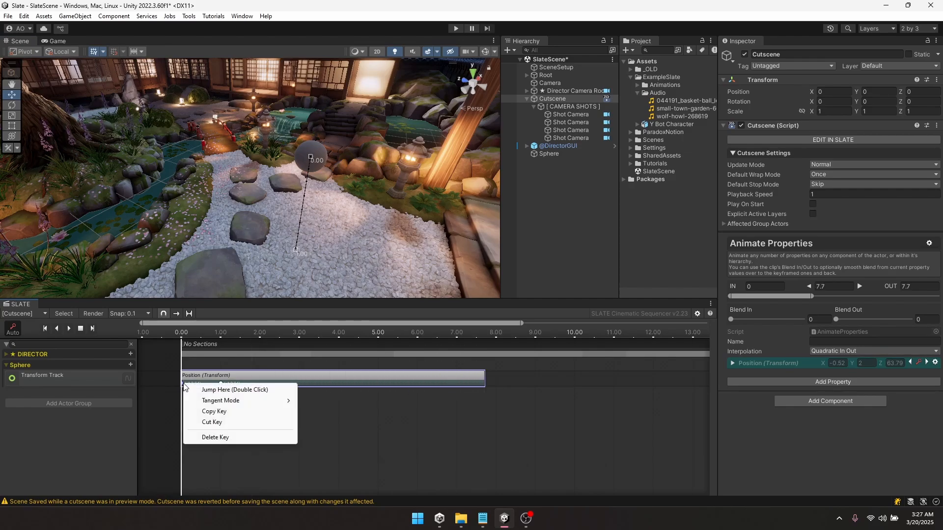
{"action": "left_click", "coordinate": [216, 413]}
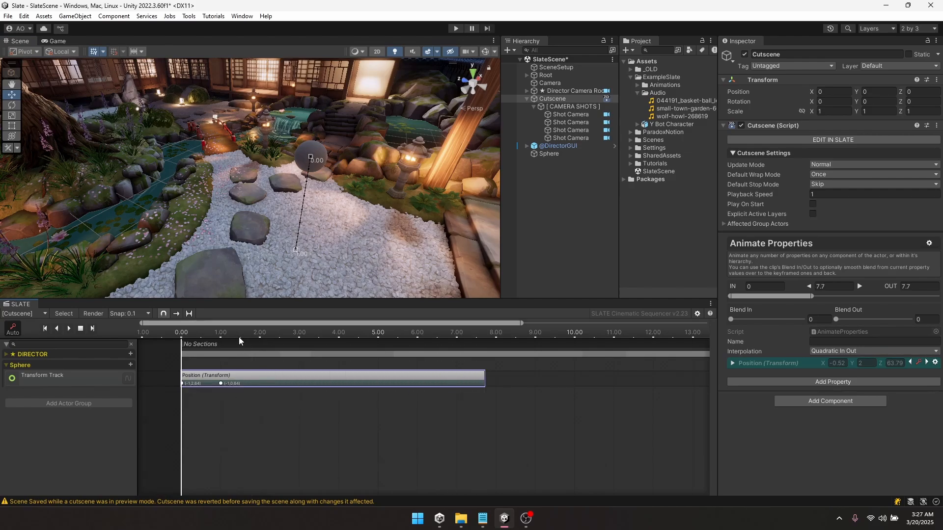
{"action": "left_click_drag", "start_coordinate": [234, 329], "coordinate": [260, 353]}
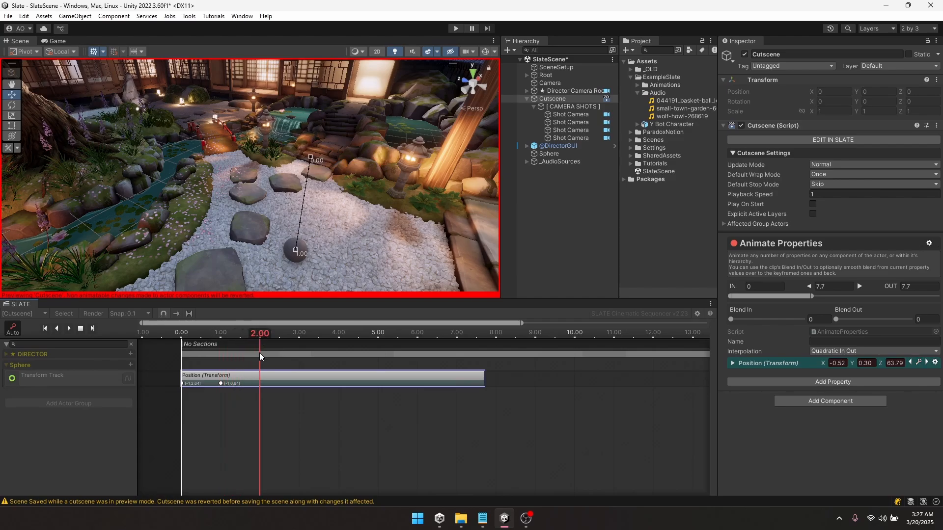
{"action": "right_click", "coordinate": [259, 386]}
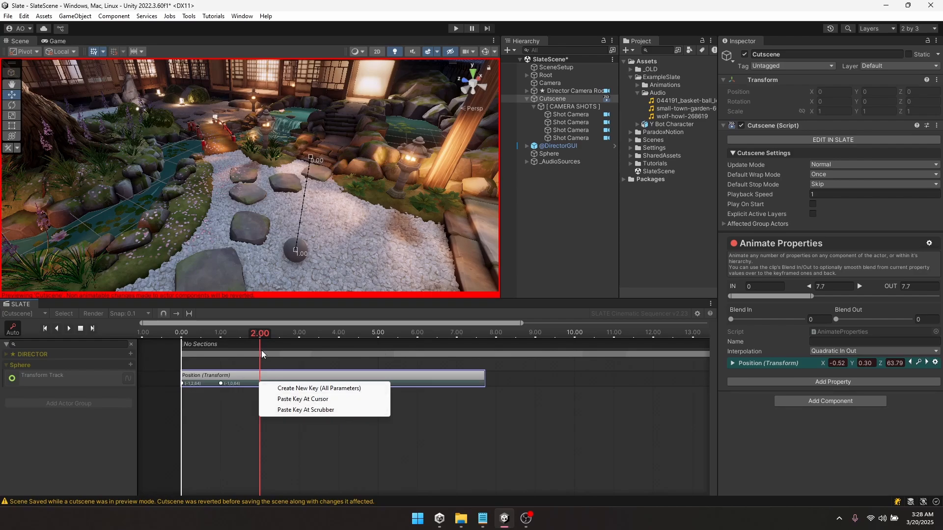
{"action": "right_click", "coordinate": [413, 386]}
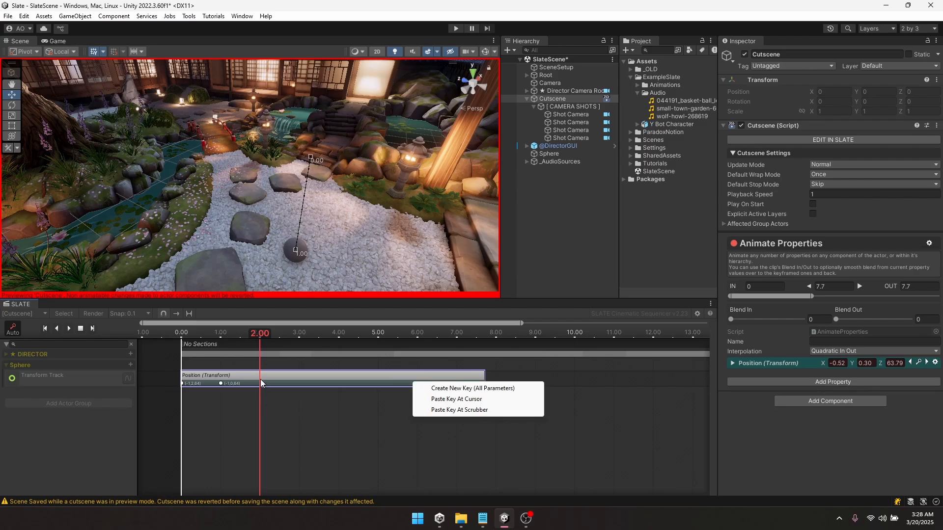
{"action": "left_click", "coordinate": [462, 411]}
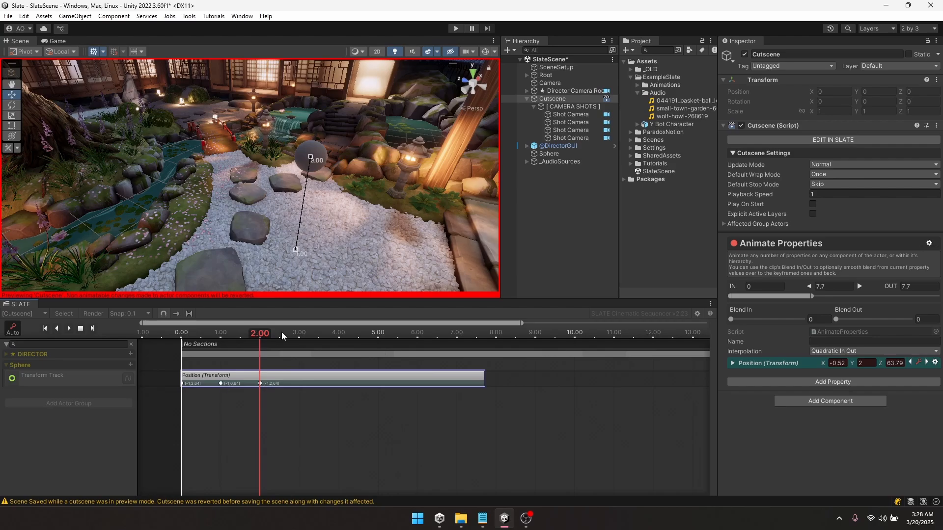
Paste the ground-level Position key at 3.00 on the timeline, and copy the key at 2.00 to 4.00
{"action": "left_click_drag", "start_coordinate": [281, 332], "coordinate": [297, 371]}
{"action": "right_click", "coordinate": [299, 384]}
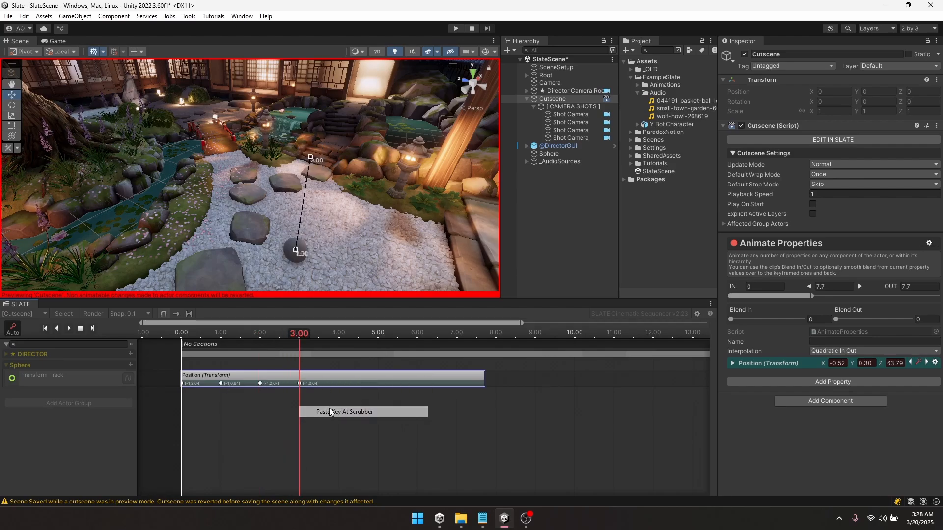
{"action": "left_click", "coordinate": [329, 408]}
{"action": "right_click", "coordinate": [260, 383]}
{"action": "left_click", "coordinate": [287, 412]}
{"action": "left_click", "coordinate": [341, 334]}
{"action": "right_click", "coordinate": [340, 383]}
{"action": "left_click", "coordinate": [365, 408]}
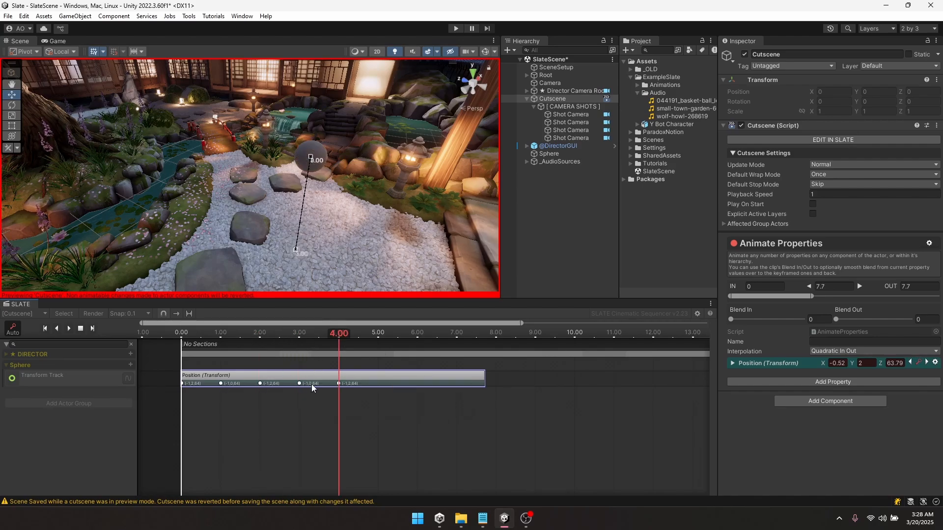
Copy the Position key at 3.00 to 5.00, and the raised key at 4.00 to about 6.00
{"action": "right_click", "coordinate": [298, 384]}
{"action": "left_click", "coordinate": [325, 412]}
{"action": "left_click", "coordinate": [380, 334]}
{"action": "right_click", "coordinate": [340, 384]}
{"action": "left_click", "coordinate": [366, 412]}
{"action": "left_click", "coordinate": [418, 334]}
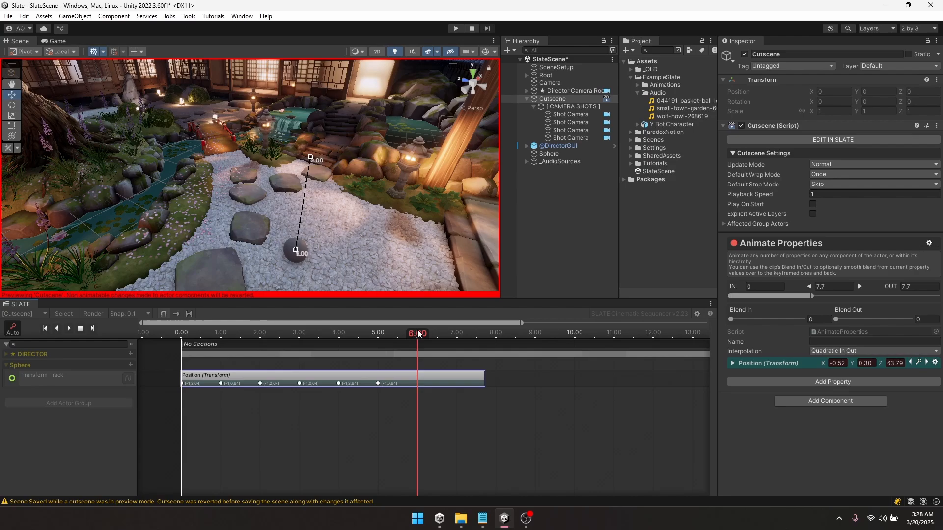
{"action": "right_click", "coordinate": [417, 385]}
{"action": "left_click", "coordinate": [443, 409]}
Copy the Position key at 5.00 to exactly 7.00 and trim the sphere's clip to end at 7.00
{"action": "right_click", "coordinate": [378, 384]}
{"action": "left_click", "coordinate": [405, 412]}
{"action": "left_click", "coordinate": [457, 334]}
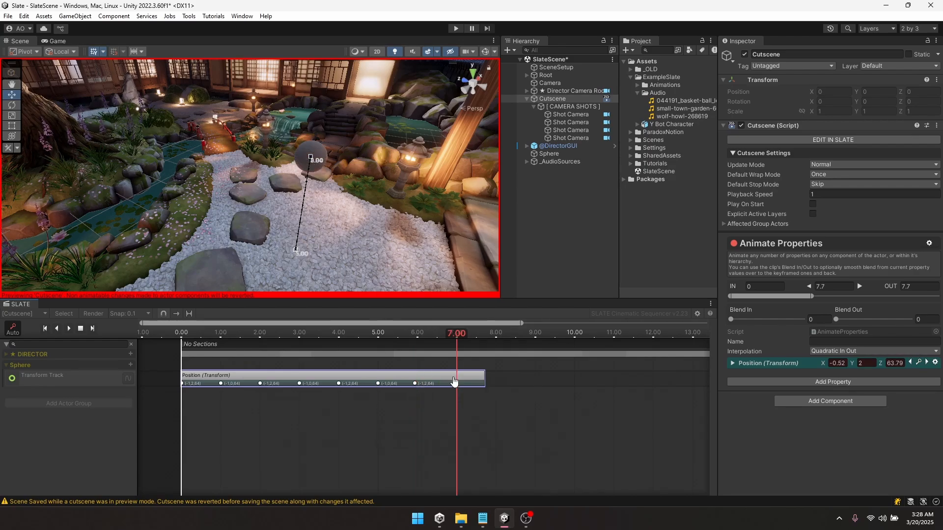
{"action": "right_click", "coordinate": [454, 384]}
{"action": "left_click", "coordinate": [481, 408]}
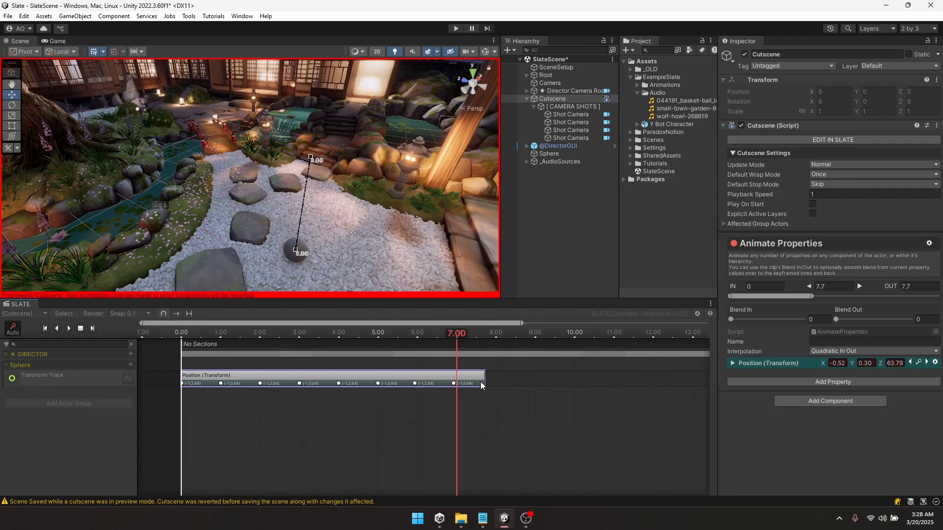
{"action": "key", "text": "Delete"}
{"action": "right_click", "coordinate": [456, 384]}
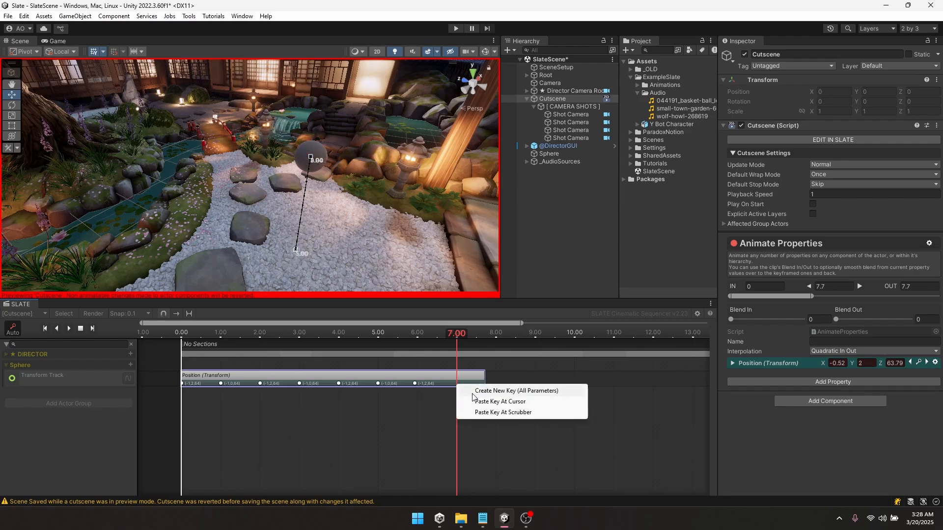
{"action": "left_click", "coordinate": [492, 413]}
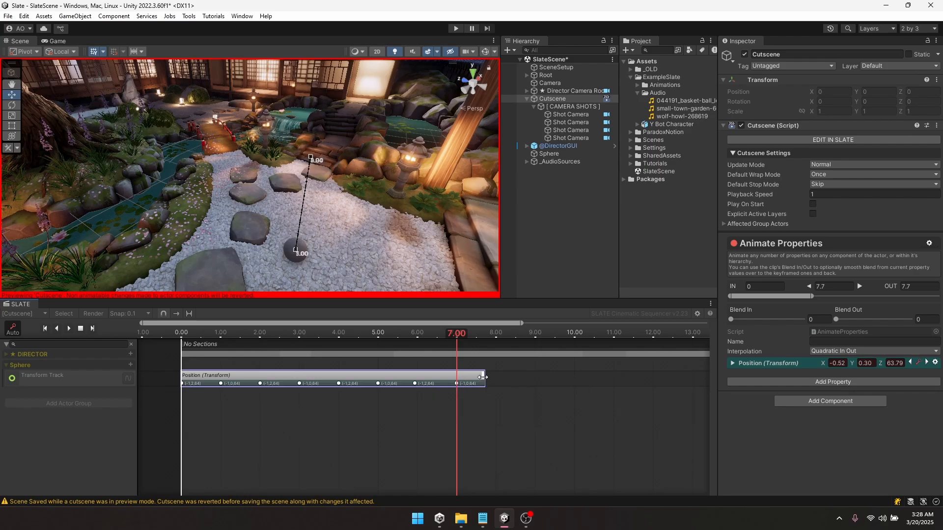
{"action": "left_click_drag", "start_coordinate": [483, 376], "coordinate": [457, 376]}
{"action": "left_click", "coordinate": [453, 344]}
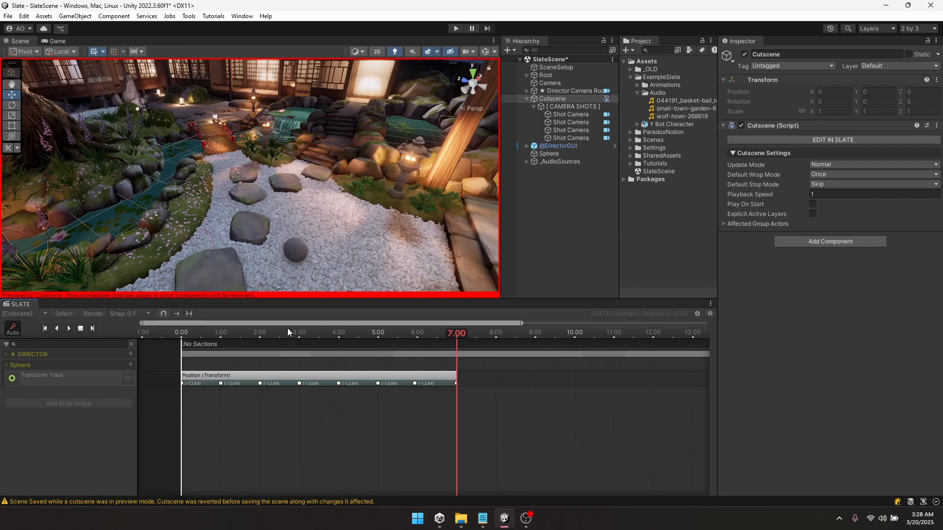
Play and scrub the cutscene to preview the sphere's repeated bounces
{"action": "key", "text": "space"}
{"action": "left_click", "coordinate": [269, 333]}
{"action": "key", "text": "space"}
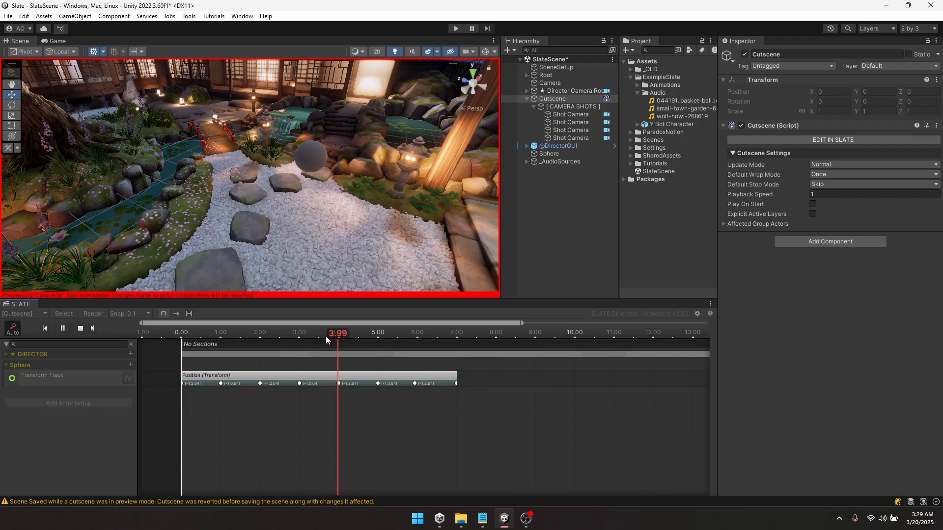
{"action": "left_click", "coordinate": [327, 334]}
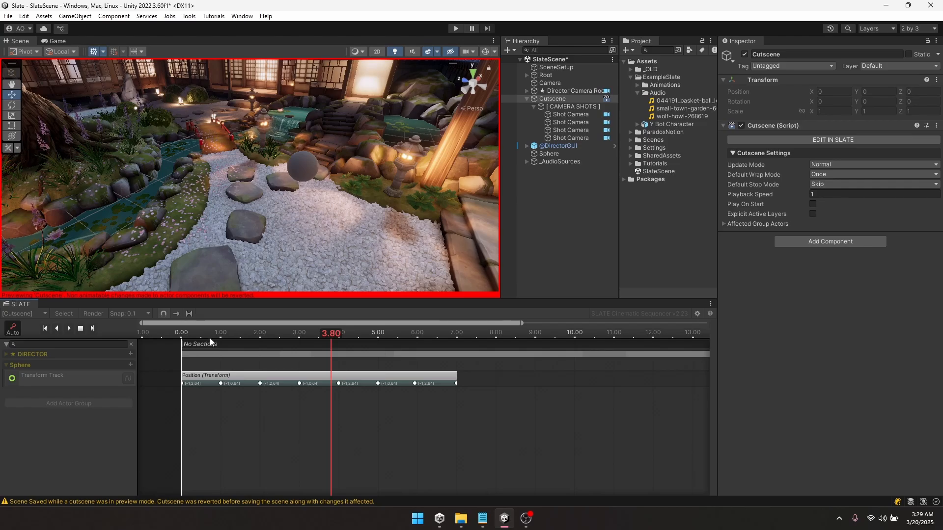
{"action": "left_click_drag", "start_coordinate": [189, 337], "coordinate": [216, 346]}
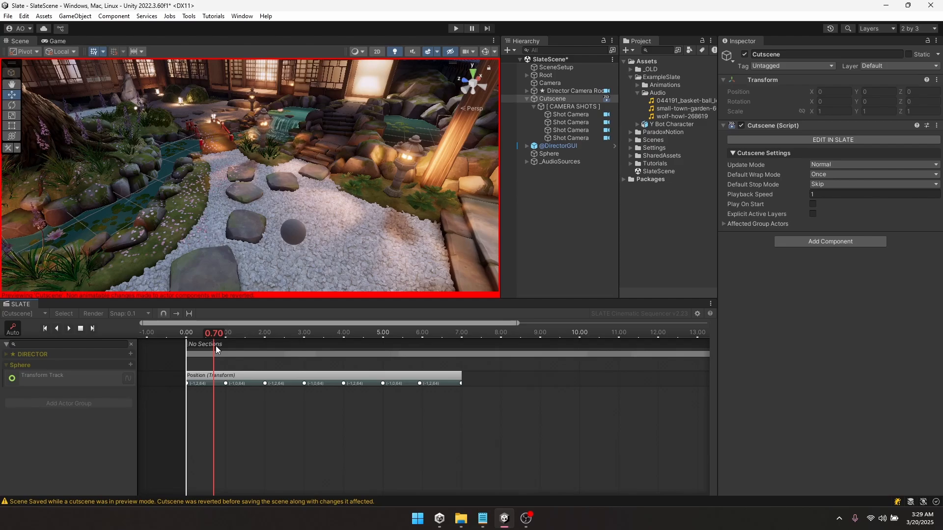
{"action": "left_click", "coordinate": [318, 364]}
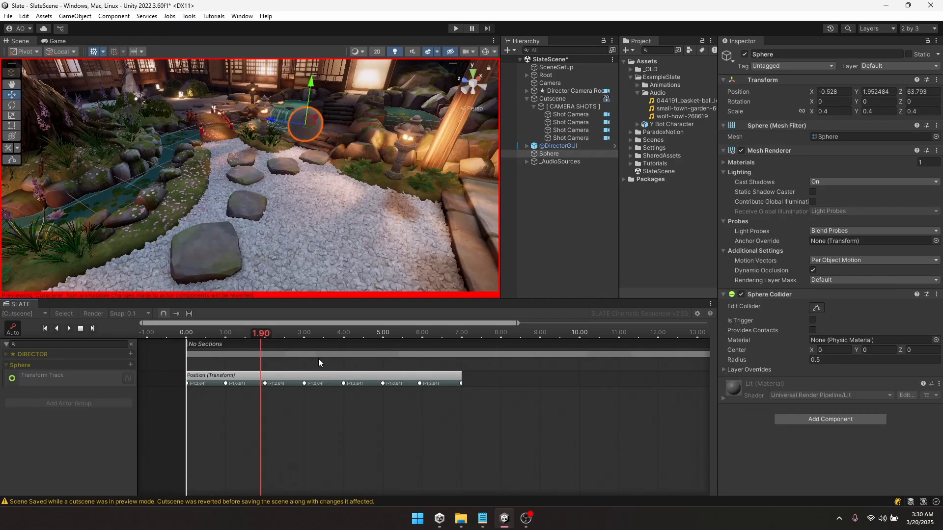
Expand the sphere's Transform Track and open the animation curves of its Position (Transform) property
{"action": "left_click", "coordinate": [130, 381]}
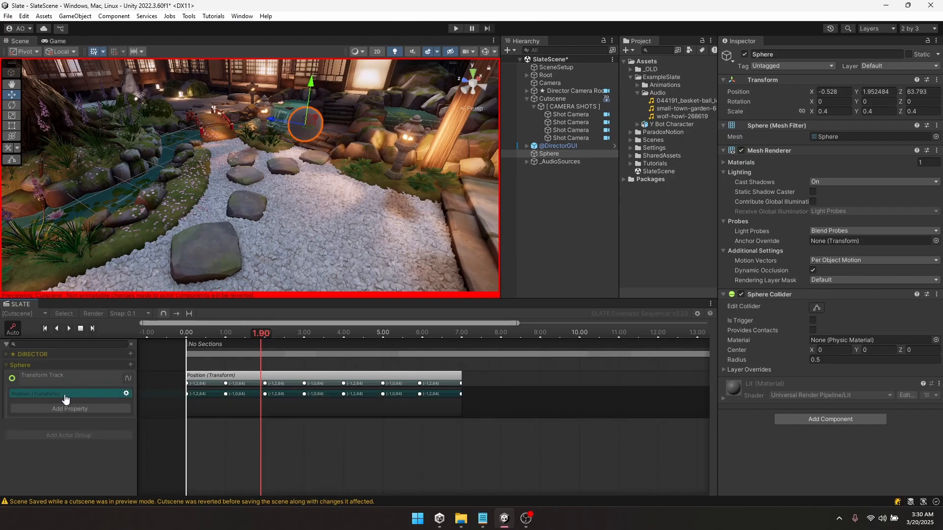
{"action": "left_click", "coordinate": [36, 396]}
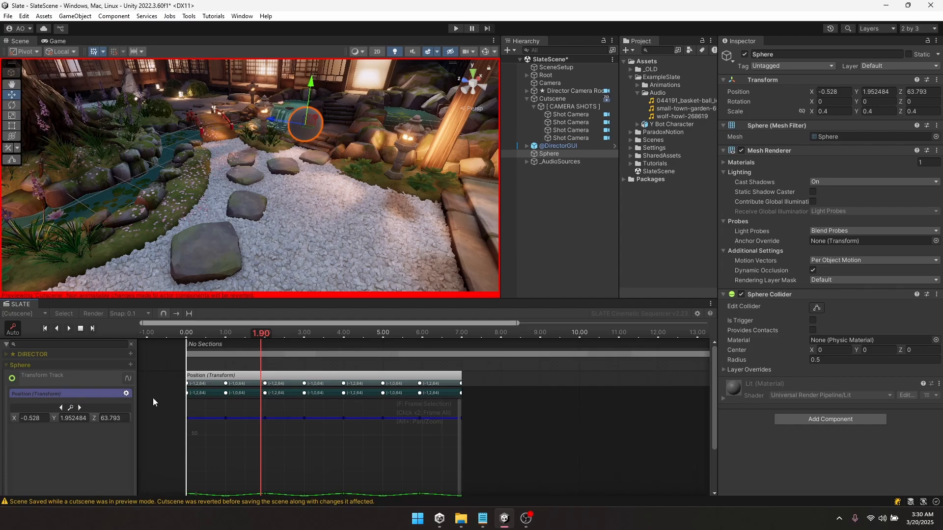
{"action": "middle_click_drag", "start_coordinate": [288, 448], "coordinate": [336, 423]}
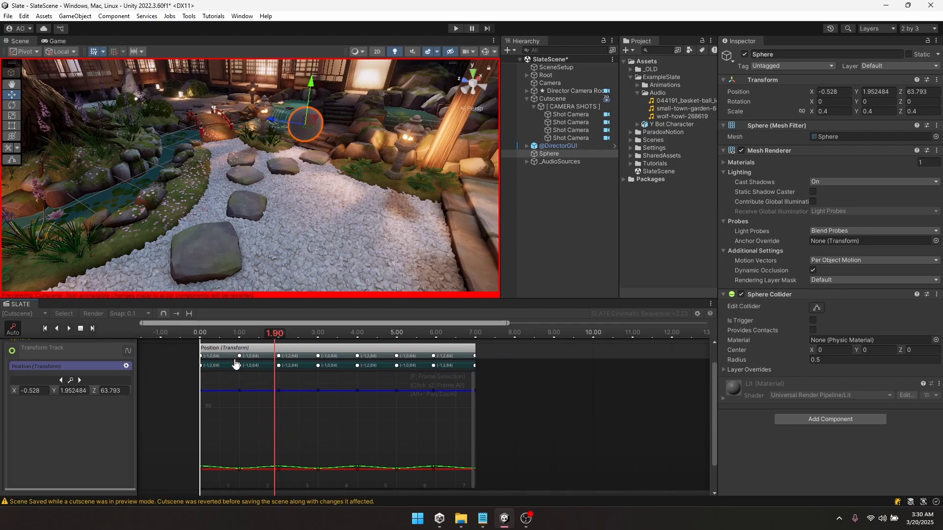
{"action": "left_click_drag", "start_coordinate": [285, 340], "coordinate": [271, 370]}
{"action": "middle_click_drag", "start_coordinate": [294, 409], "coordinate": [330, 395]}
{"action": "scroll", "coordinate": [347, 435], "scroll_direction": "up", "scroll_amount": 2}
{"action": "scroll", "coordinate": [347, 435], "scroll_direction": "down", "scroll_amount": 2}
{"action": "scroll", "coordinate": [346, 435], "scroll_direction": "down", "scroll_amount": 2}
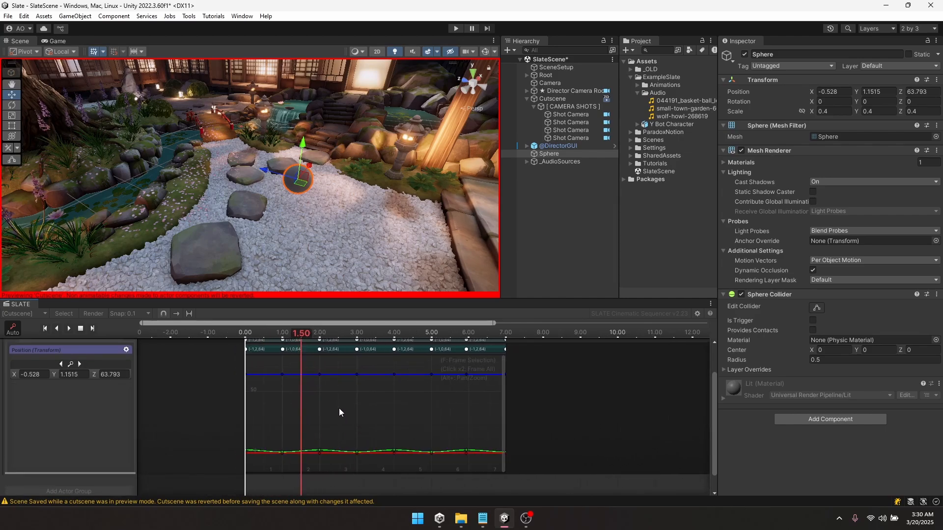
{"action": "middle_click_drag", "start_coordinate": [373, 410], "coordinate": [360, 408]}
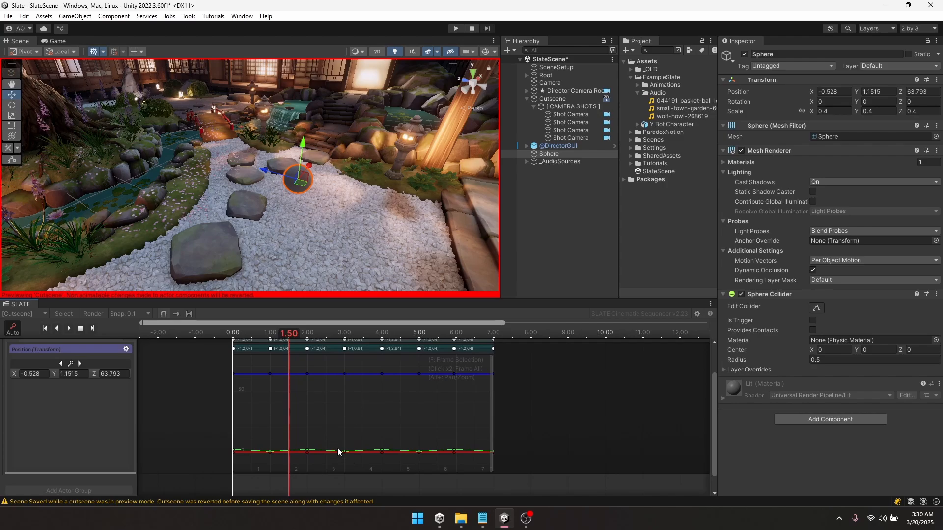
{"action": "scroll", "coordinate": [349, 427], "scroll_direction": "down", "scroll_amount": 1}
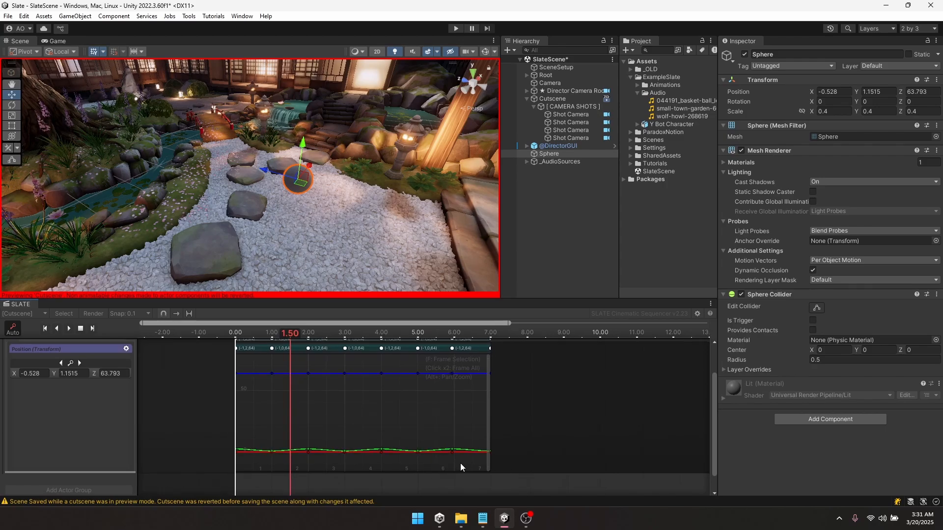
Select the keys of the green Y position curve and frame them to fill the curve editor
{"action": "left_click_drag", "start_coordinate": [462, 462], "coordinate": [488, 472]}
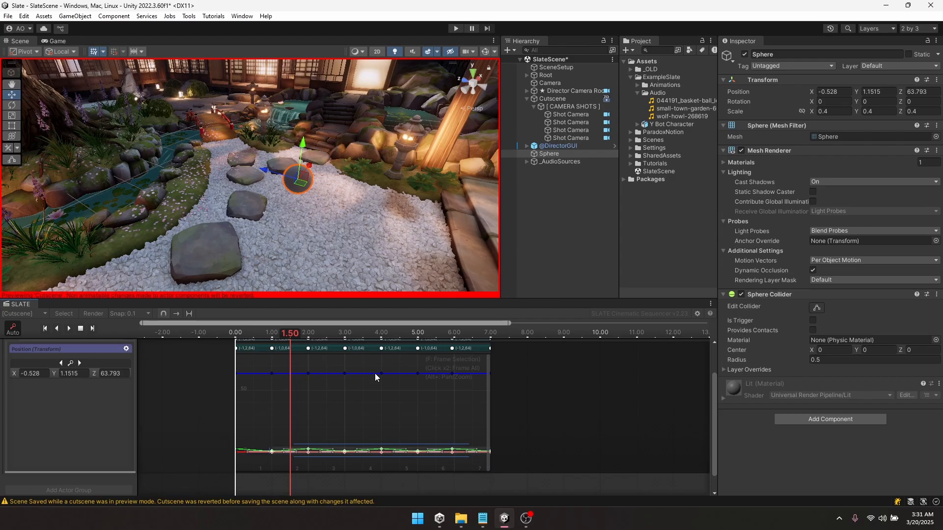
{"action": "left_click_drag", "start_coordinate": [479, 421], "coordinate": [225, 450]}
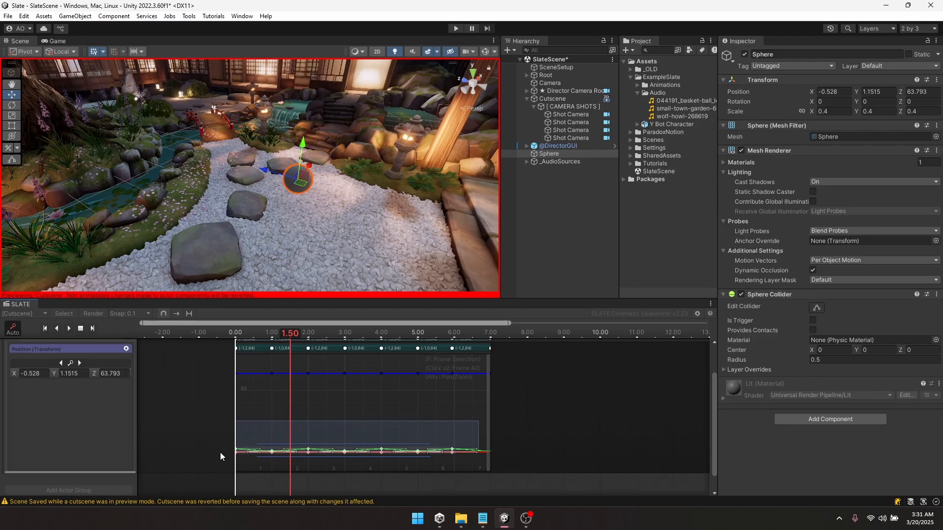
{"action": "left_click_drag", "start_coordinate": [462, 405], "coordinate": [265, 467]}
{"action": "key", "text": "f"}
{"action": "middle_click_drag", "start_coordinate": [308, 408], "coordinate": [302, 425]}
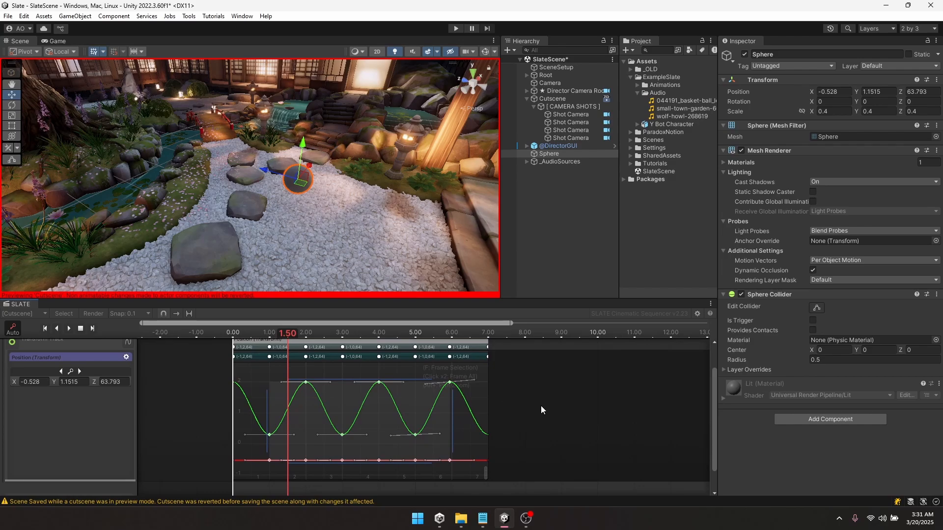
{"action": "left_click", "coordinate": [390, 393]}
{"action": "key", "text": "f"}
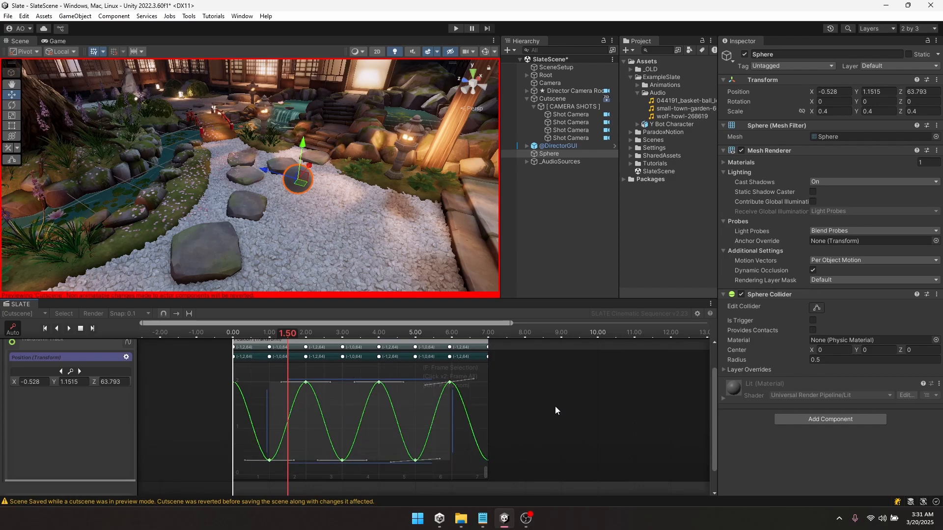
{"action": "left_click", "coordinate": [480, 409]}
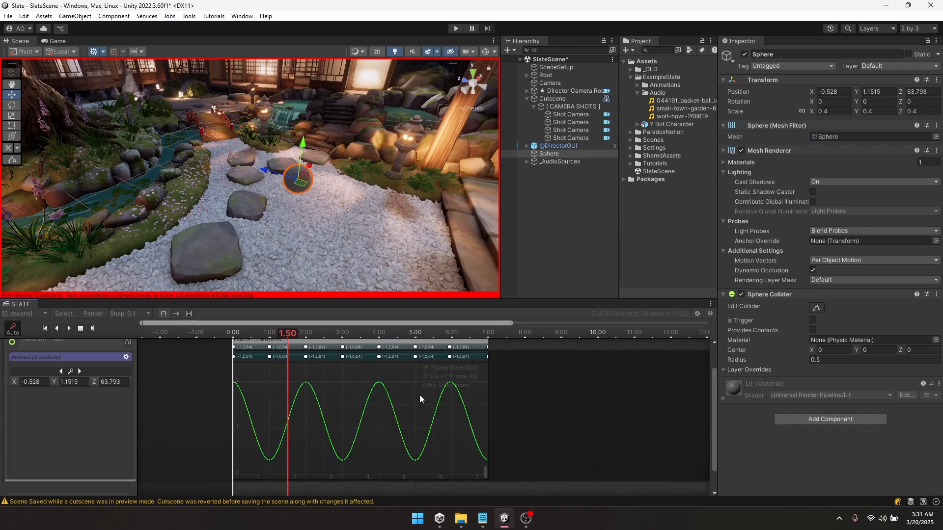
Scrub and play the timeline to compare the sphere's bounce motion with its Y position curve
{"action": "left_click_drag", "start_coordinate": [235, 340], "coordinate": [308, 338]}
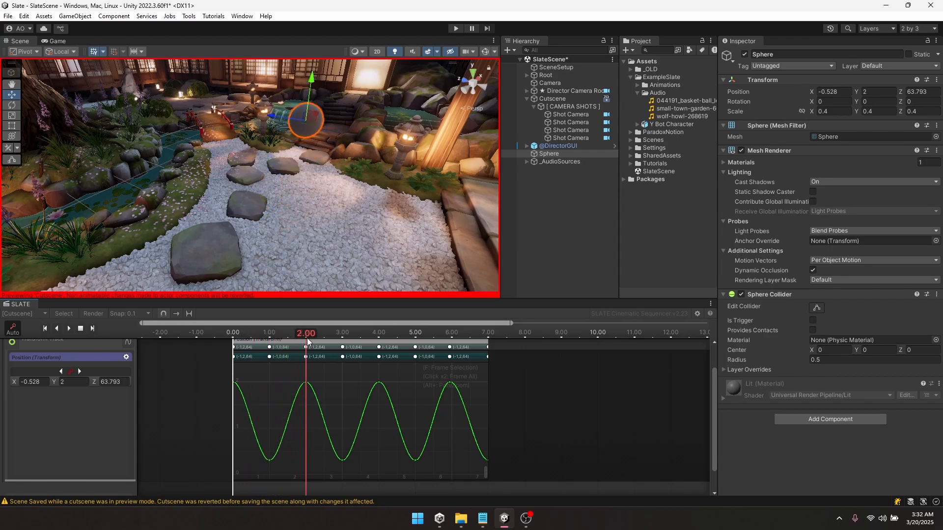
{"action": "key", "text": "space"}
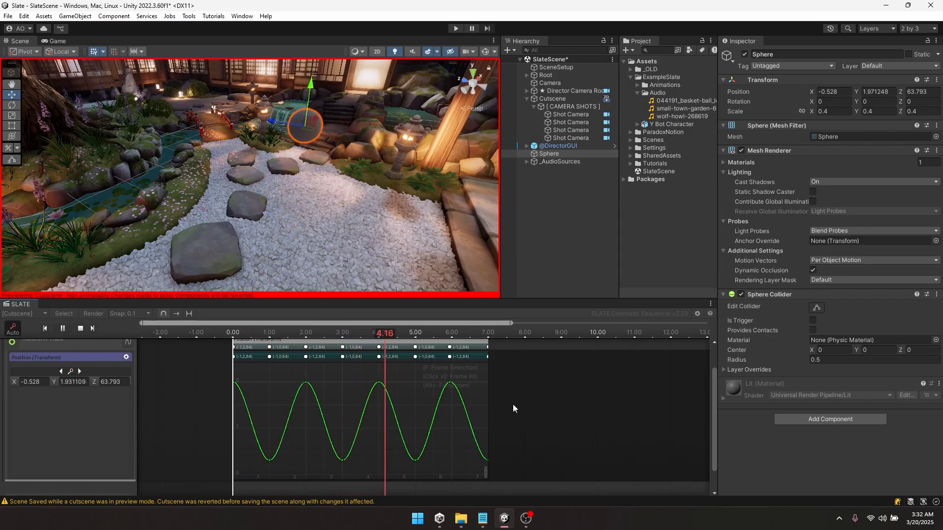
{"action": "key", "text": "space"}
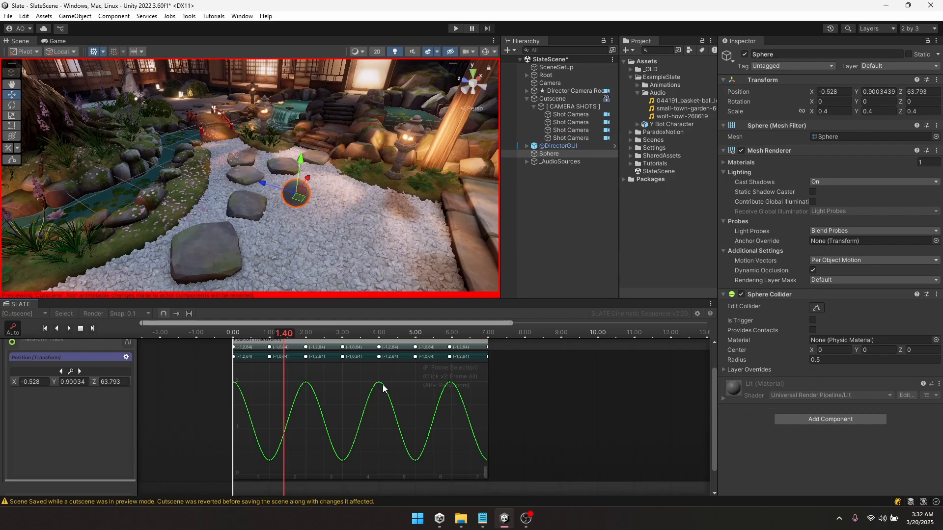
{"action": "left_click_drag", "start_coordinate": [291, 337], "coordinate": [267, 338]}
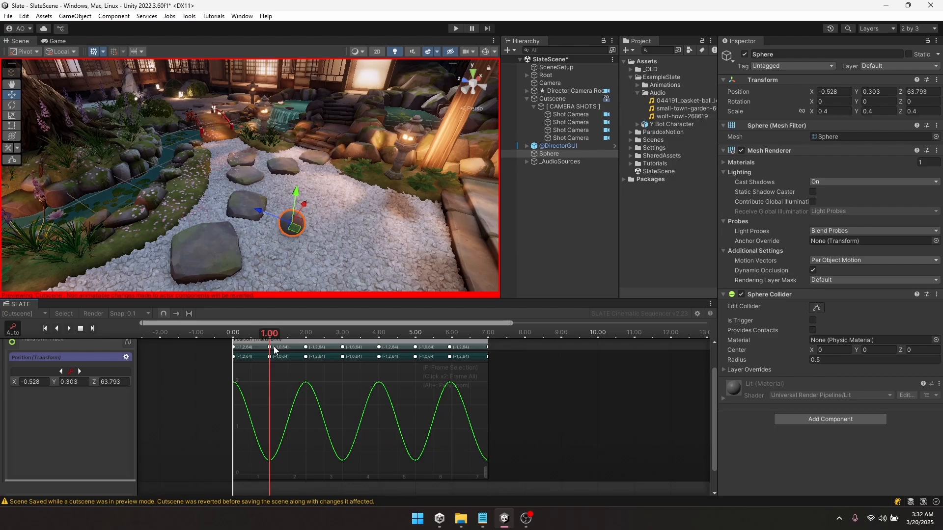
{"action": "left_click_drag", "start_coordinate": [278, 334], "coordinate": [328, 342]}
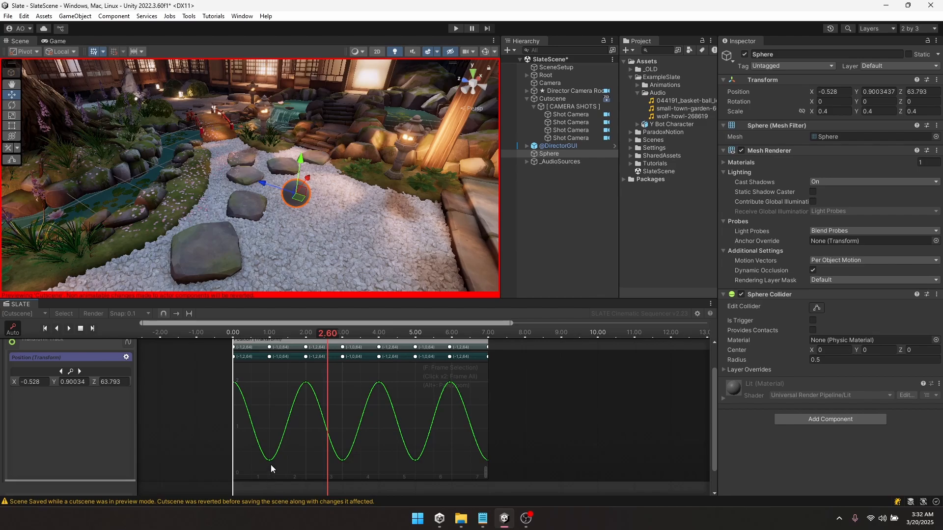
Set both tangents to Linear on the Y curve's ground-level keys at 1.00, 3.00 and 5.00
{"action": "left_click", "coordinate": [341, 462], "text": "shift"}
{"action": "left_click", "coordinate": [416, 461], "text": "shift"}
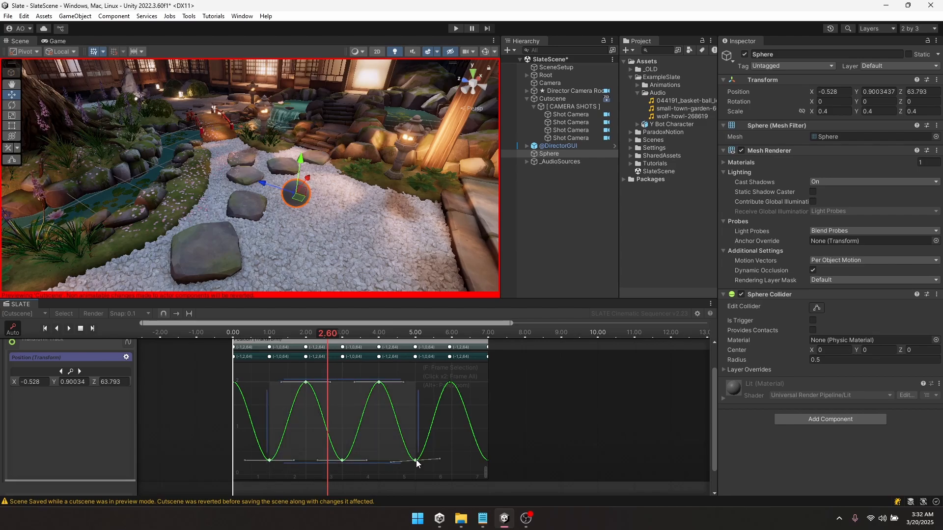
{"action": "right_click", "coordinate": [416, 460]}
{"action": "mouse_move", "coordinate": [466, 454]}
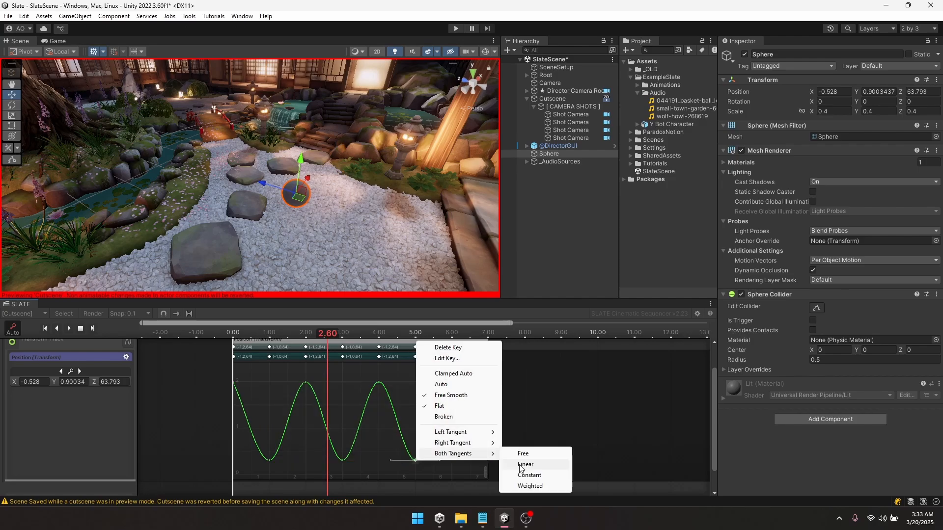
{"action": "left_click", "coordinate": [521, 464]}
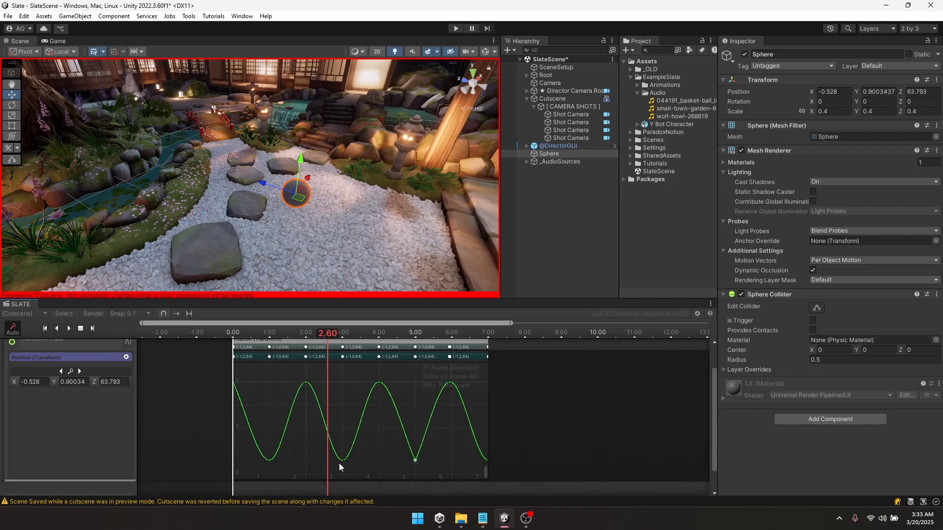
{"action": "left_click", "coordinate": [306, 383]}
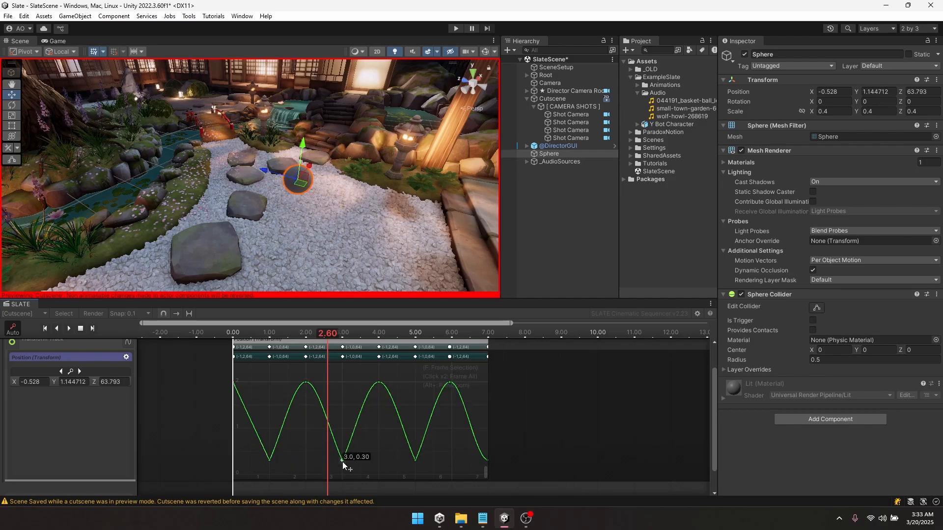
{"action": "right_click", "coordinate": [343, 462]}
Steepen the tangents of the Y curve's ground-level keys at 5.00 and 7.00 for sharper bounces
{"action": "left_click", "coordinate": [415, 461]}
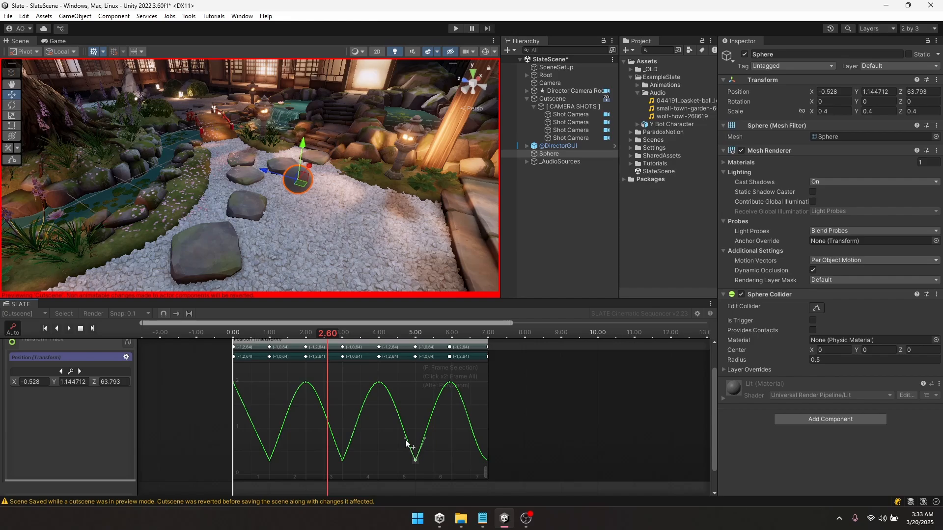
{"action": "mouse_move", "coordinate": [406, 441]}
{"action": "left_mouse_down"}
{"action": "mouse_move", "coordinate": [415, 450]}
{"action": "mouse_move", "coordinate": [418, 437]}
{"action": "left_mouse_up"}
{"action": "left_click", "coordinate": [486, 459]}
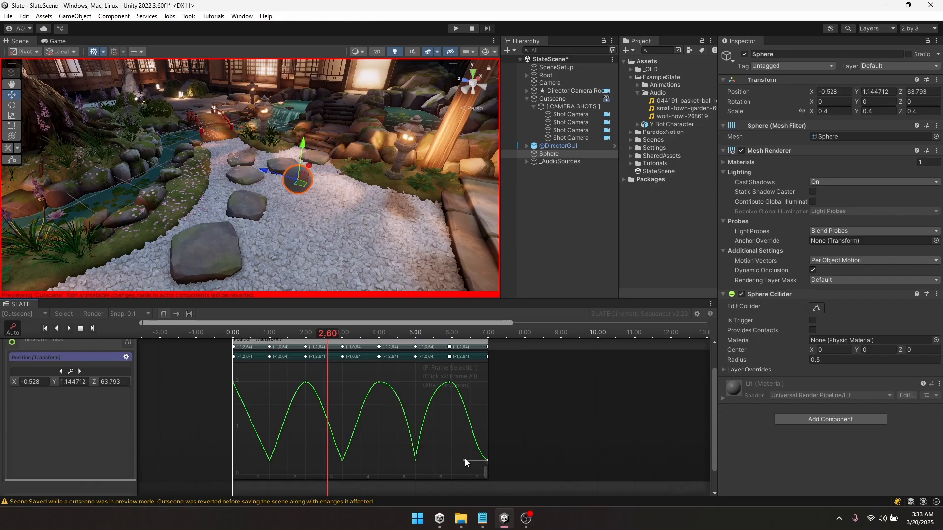
{"action": "left_click_drag", "start_coordinate": [463, 459], "coordinate": [484, 438]}
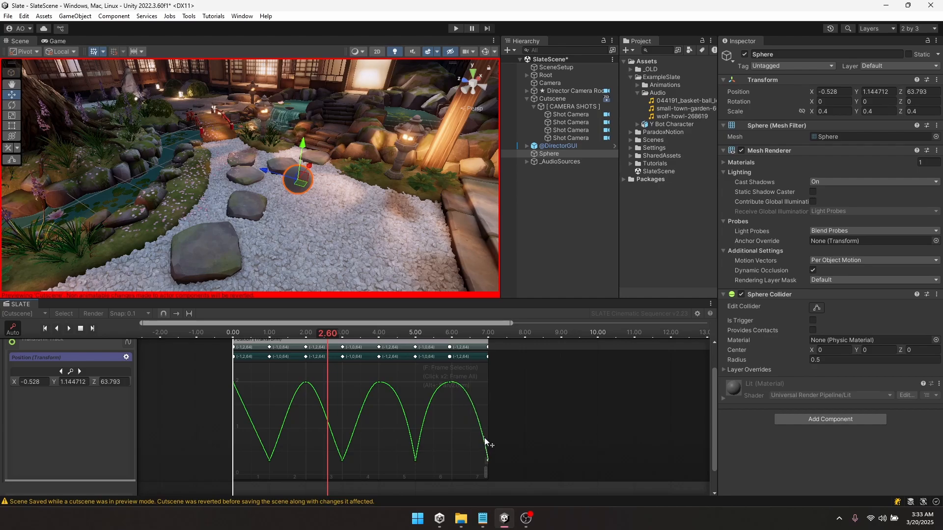
Flatten the tangents of the Y curve's peak key at 6.00 and steepen those of the ground-level key at 3.00
{"action": "left_click", "coordinate": [450, 384]}
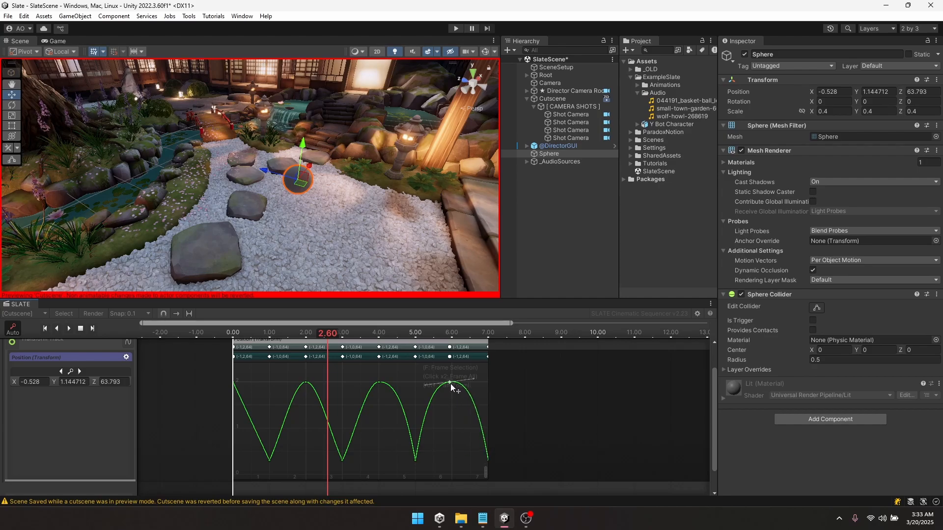
{"action": "right_click", "coordinate": [450, 384]}
{"action": "left_click", "coordinate": [482, 449]}
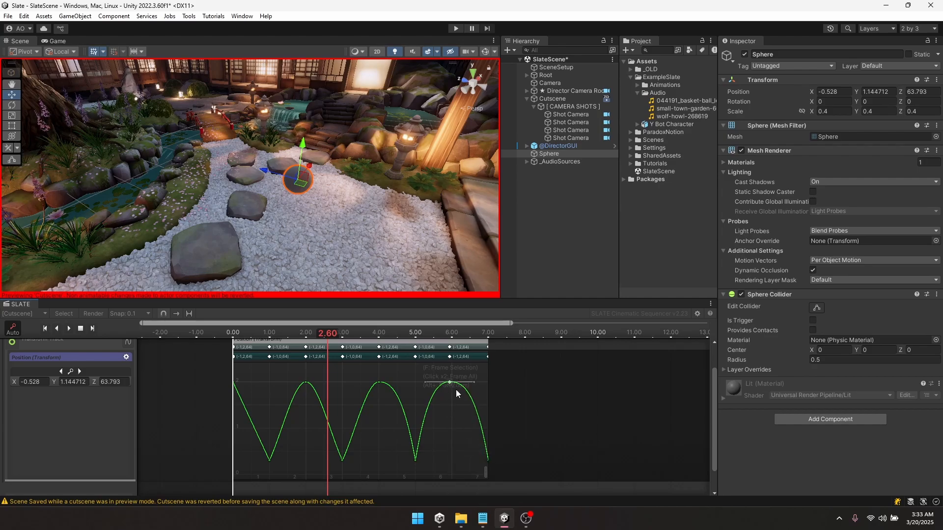
{"action": "left_click", "coordinate": [343, 434]}
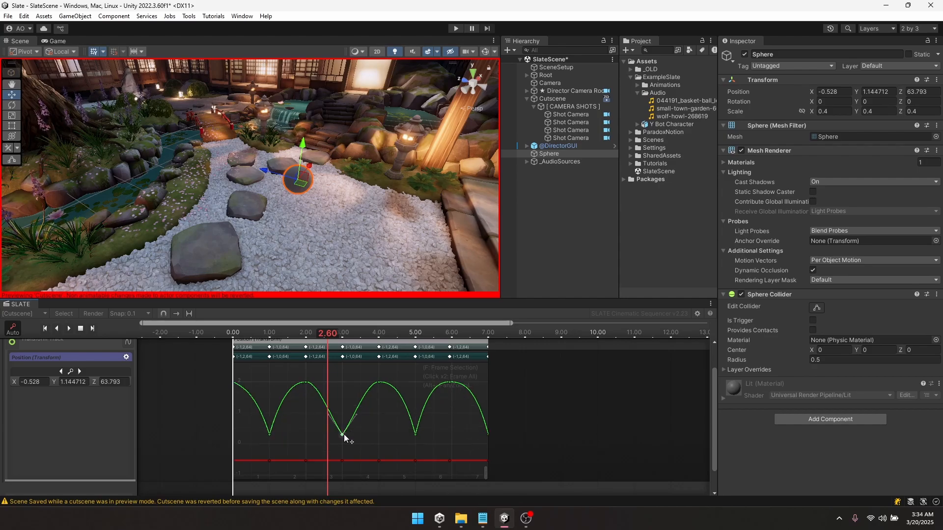
{"action": "left_click_drag", "start_coordinate": [328, 414], "coordinate": [336, 411]}
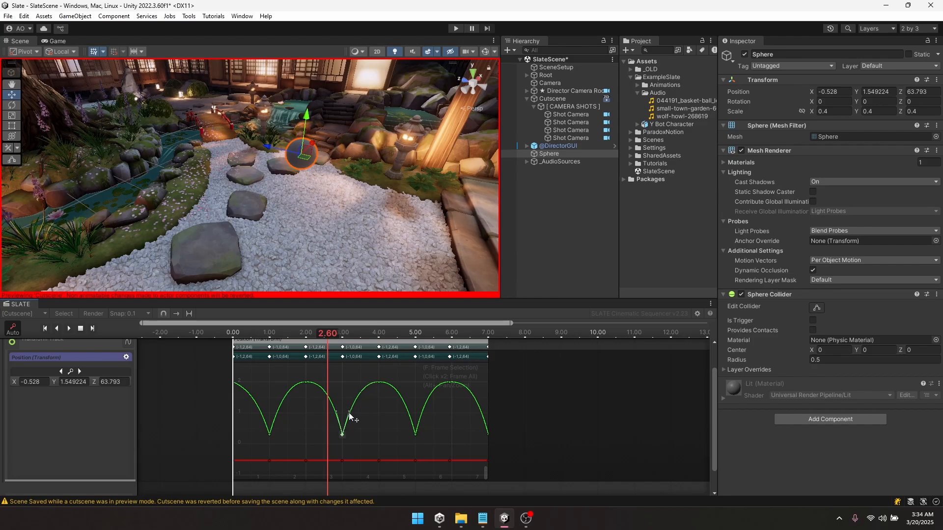
{"action": "left_click", "coordinate": [366, 443]}
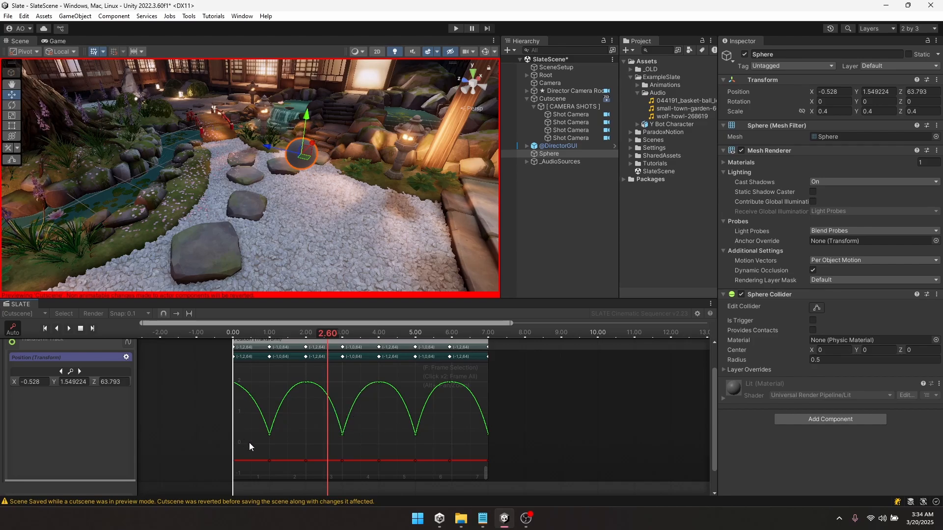
Play the cutscene from 0.00 to review the sphere's bounce with the adjusted Y curve
{"action": "left_click", "coordinate": [234, 333]}
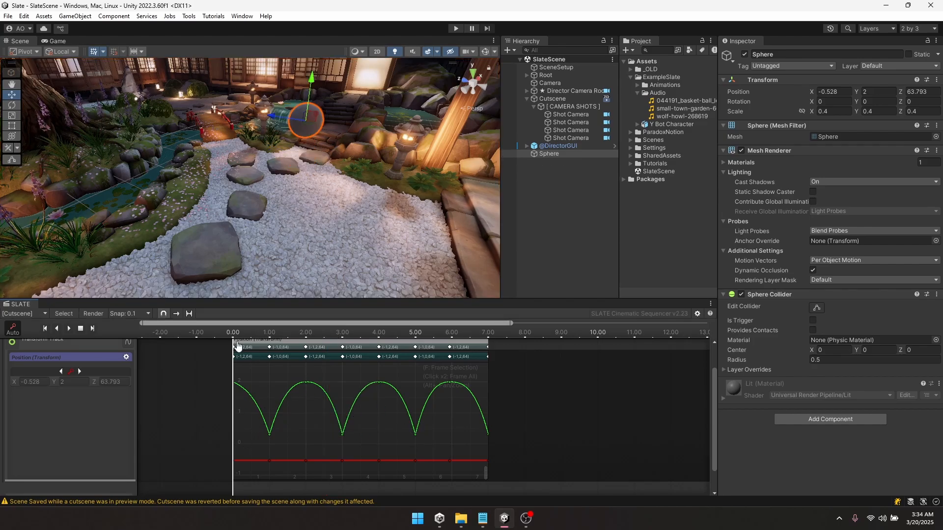
{"action": "scroll", "coordinate": [460, 357], "scroll_direction": "up", "scroll_amount": 2}
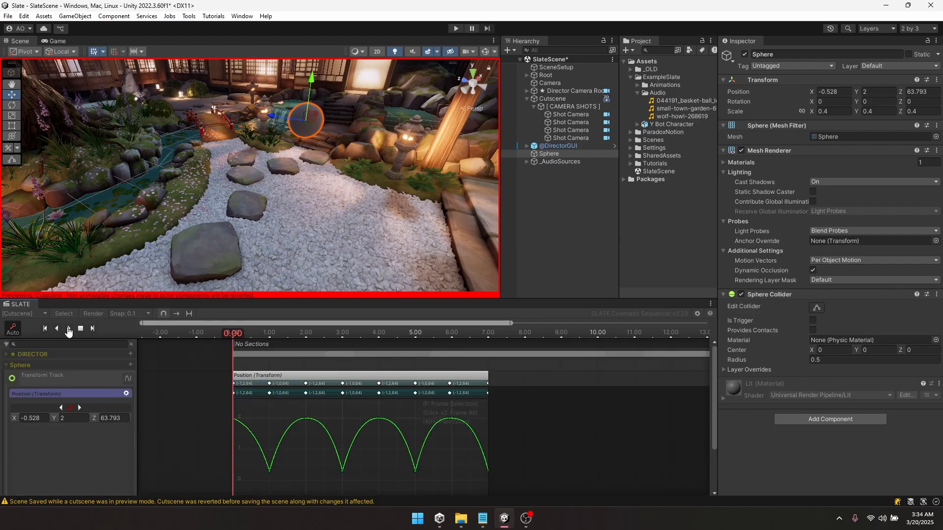
{"action": "left_click", "coordinate": [68, 329]}
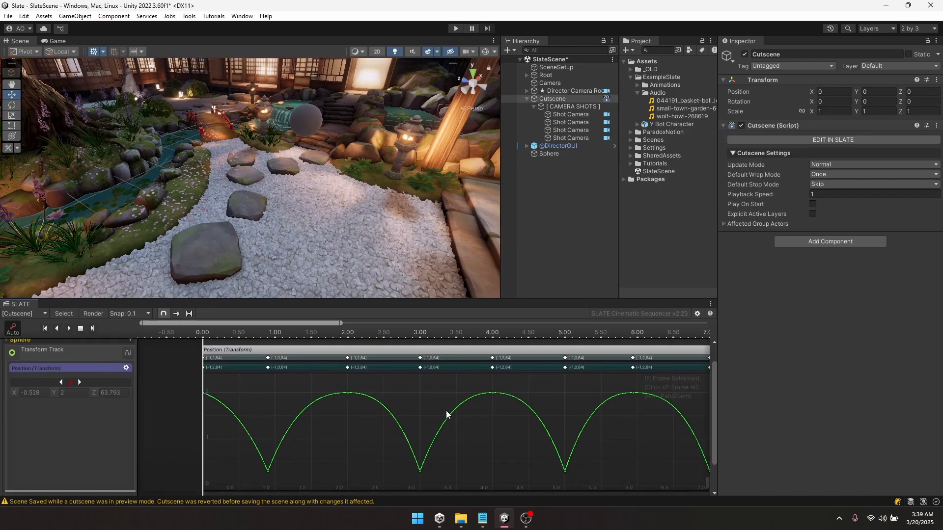
Enlarge the Slate timeline and extend the end of the Position clip to 7.1
{"action": "middle_click_drag", "start_coordinate": [444, 409], "coordinate": [430, 400]}
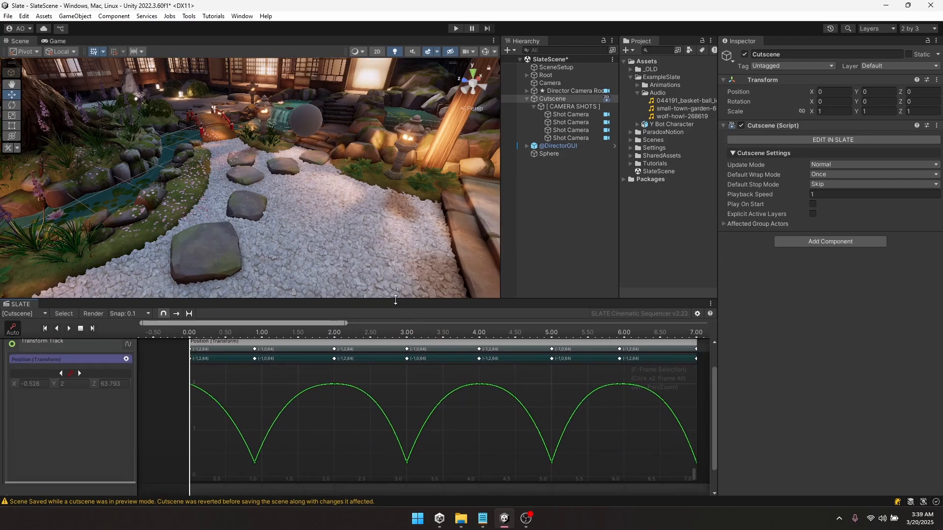
{"action": "left_click_drag", "start_coordinate": [395, 299], "coordinate": [396, 255]}
{"action": "middle_click_drag", "start_coordinate": [457, 364], "coordinate": [441, 366]}
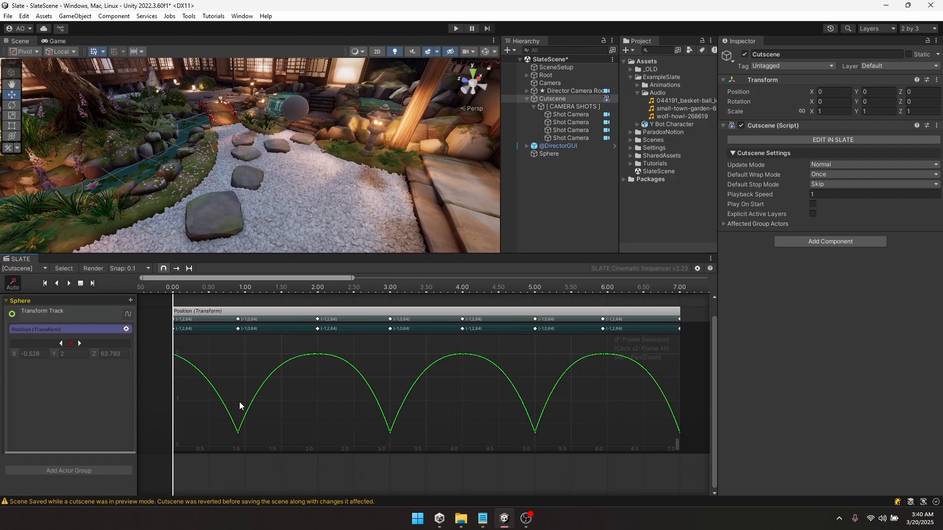
{"action": "scroll", "coordinate": [437, 396], "scroll_direction": "up", "scroll_amount": 1}
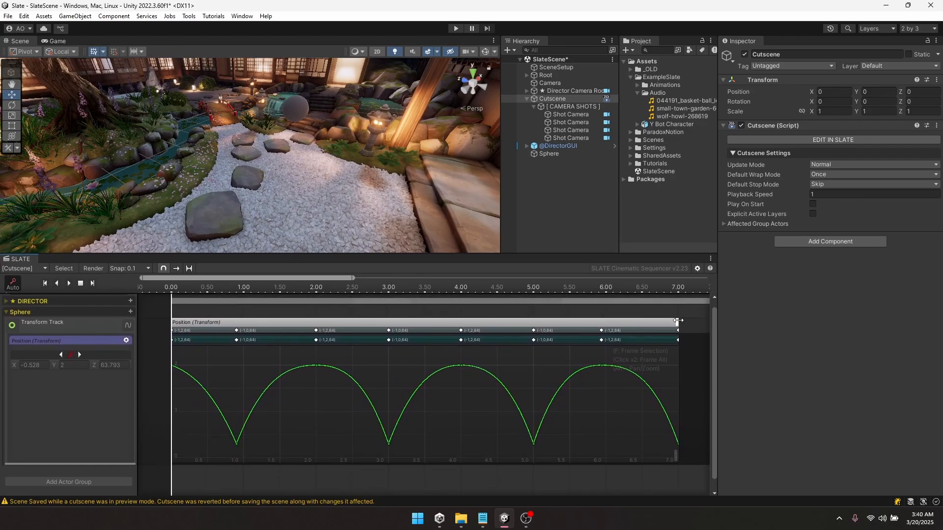
{"action": "left_click_drag", "start_coordinate": [678, 322], "coordinate": [659, 336]}
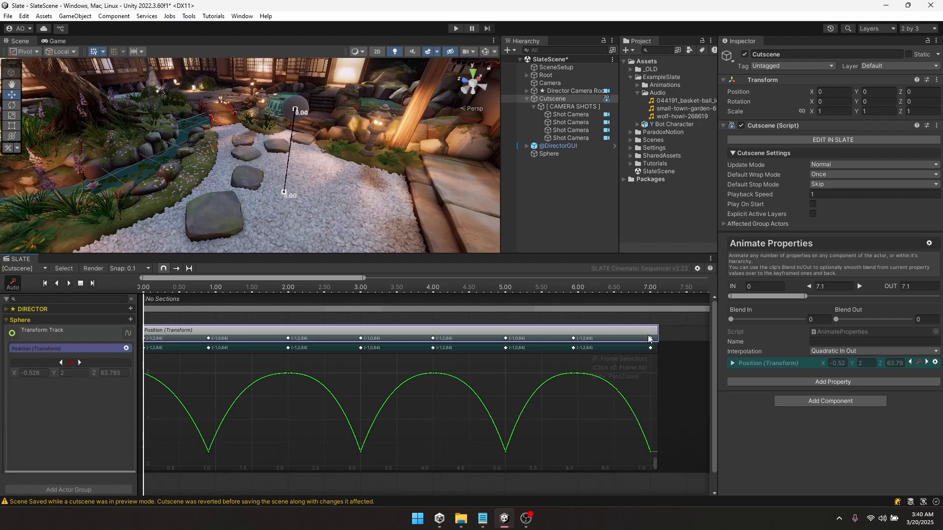
Delete every Position keyframe after 2.00, keeping only the first three keys of a single bounce
{"action": "right_click", "coordinate": [651, 347]}
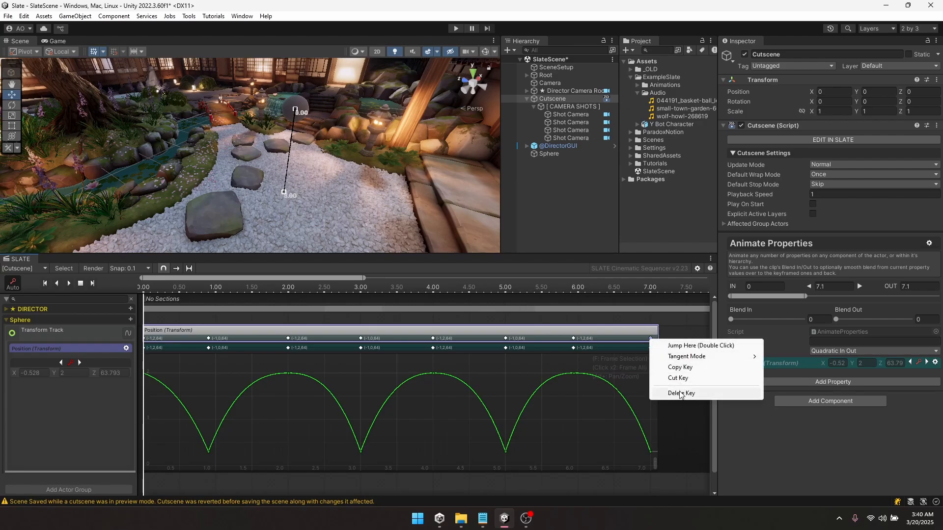
{"action": "left_click", "coordinate": [681, 393]}
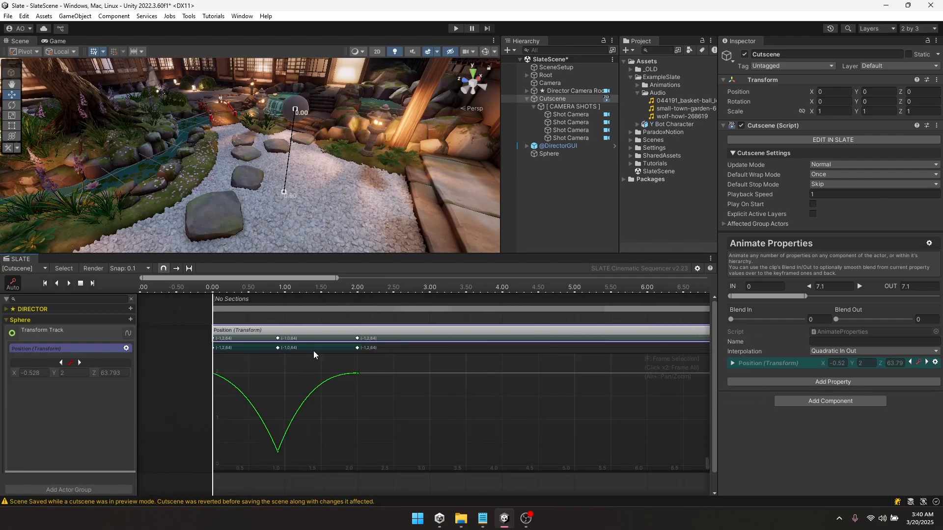
{"action": "middle_click_drag", "start_coordinate": [404, 397], "coordinate": [320, 398]}
{"action": "scroll", "coordinate": [319, 398], "scroll_direction": "down", "scroll_amount": 1}
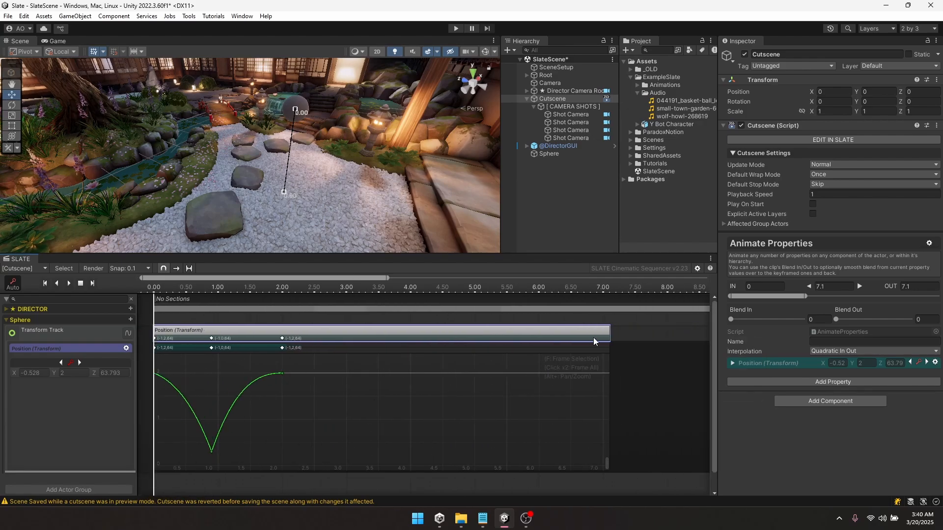
Set the Position parameter's Post Wrap Mode to Loop so the single bounce repeats through the clip
{"action": "left_click", "coordinate": [126, 349]}
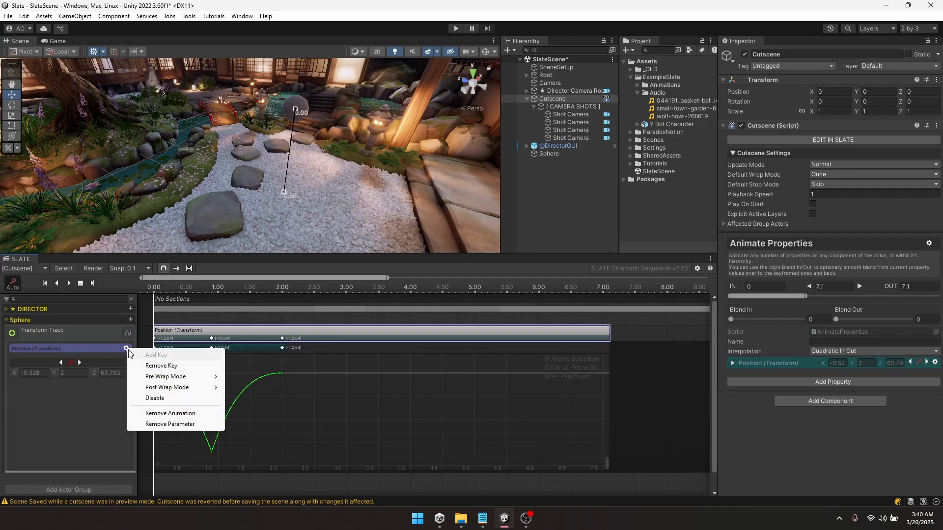
{"action": "mouse_move", "coordinate": [185, 388]}
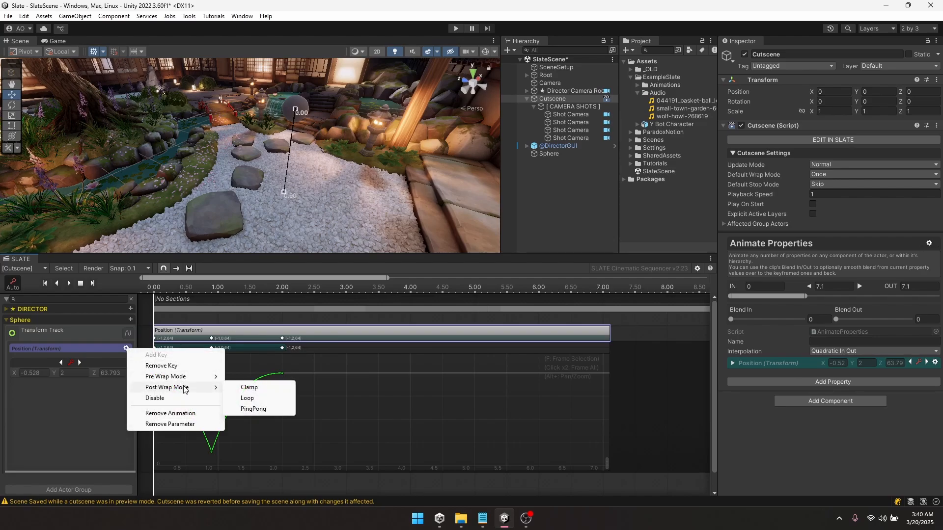
{"action": "left_click", "coordinate": [247, 399]}
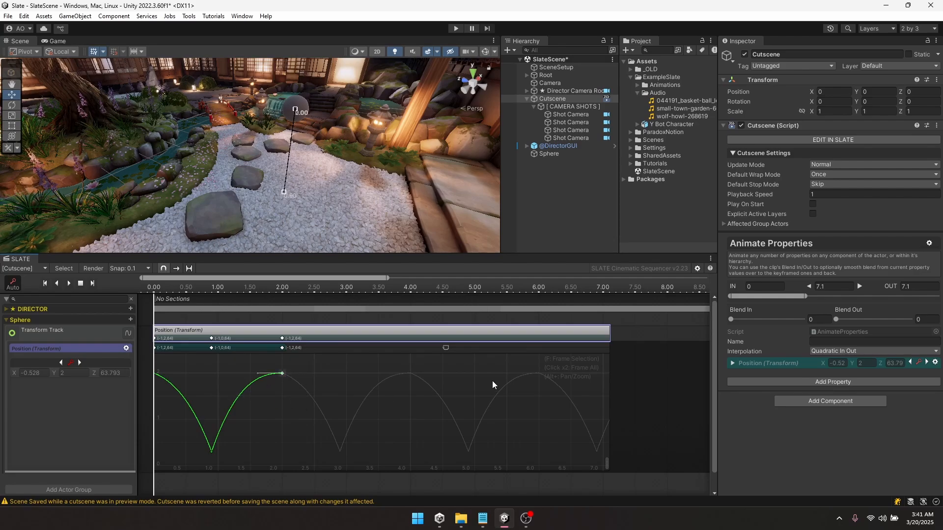
{"action": "middle_click_drag", "start_coordinate": [188, 392], "coordinate": [257, 390]}
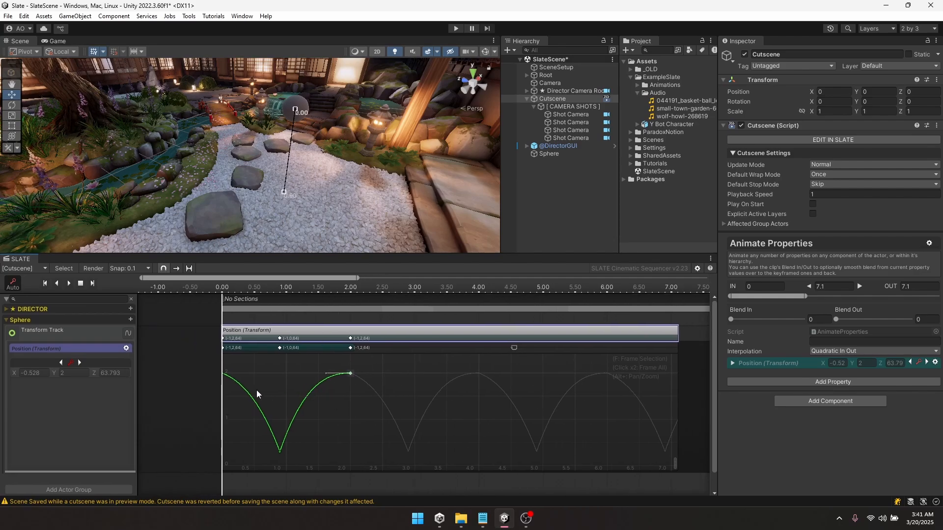
{"action": "scroll", "coordinate": [462, 402], "scroll_direction": "up", "scroll_amount": 2}
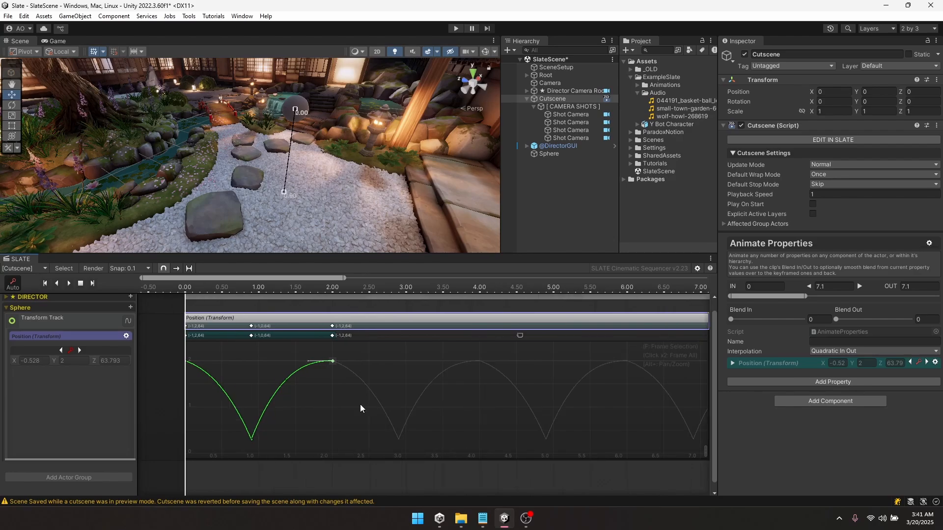
Flatten the tangent of the Y curve's first key at 0.00 for a smooth peak where the loop restarts
{"action": "left_click", "coordinate": [188, 363]}
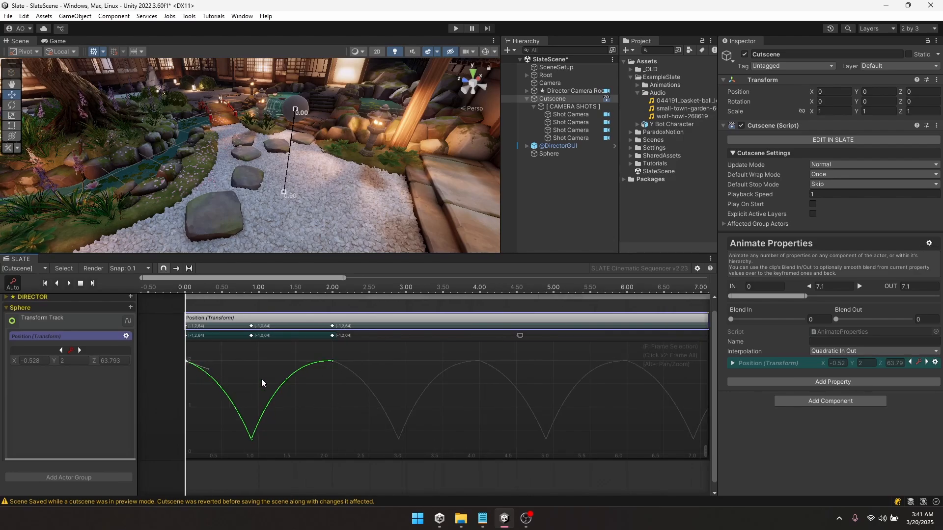
{"action": "right_click", "coordinate": [187, 364]}
{"action": "left_click", "coordinate": [216, 426]}
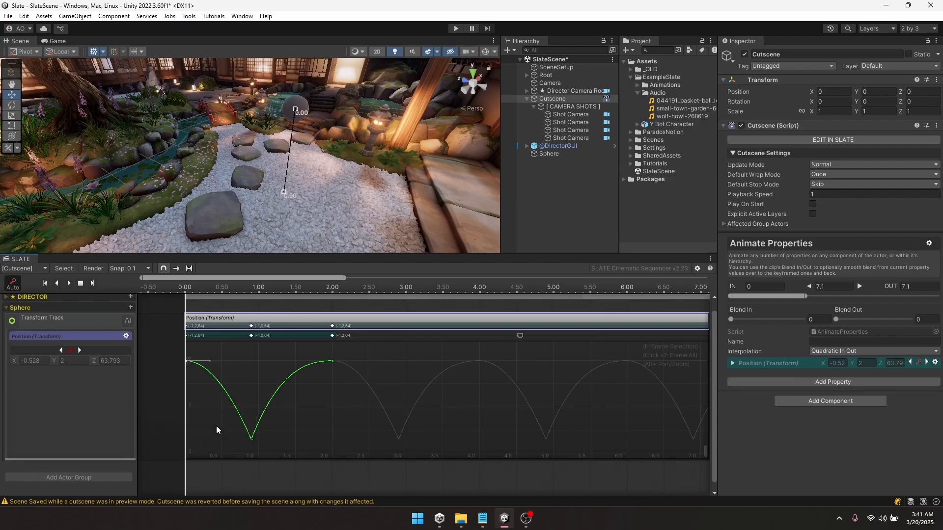
{"action": "middle_click_drag", "start_coordinate": [429, 398], "coordinate": [418, 401]}
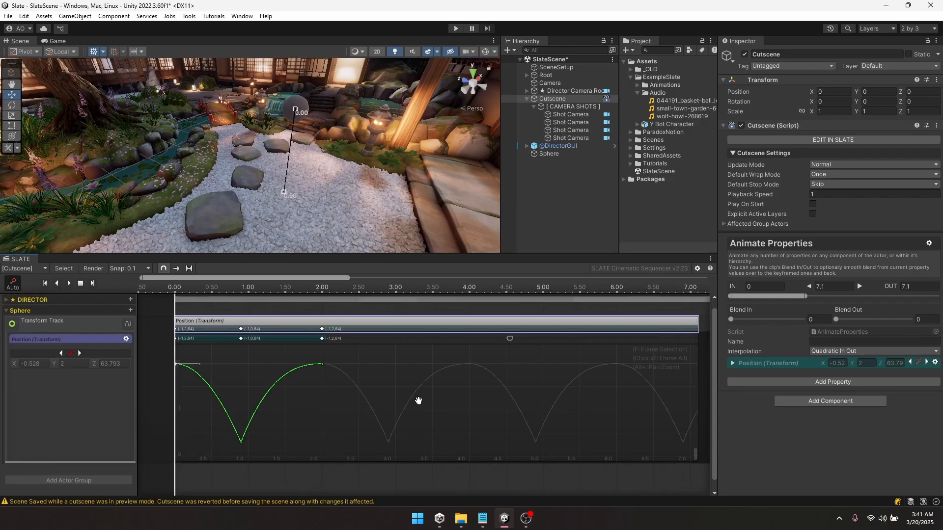
{"action": "left_click", "coordinate": [322, 365]}
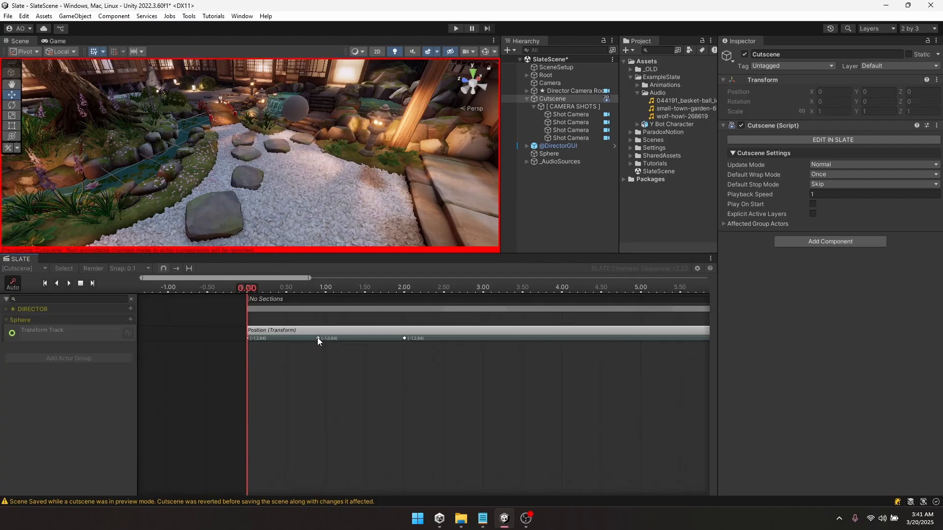
Shorten the bounce by moving the ground-level keyframe to 0.50 and the final peak keyframe to 1.00
{"action": "left_click", "coordinate": [317, 339]}
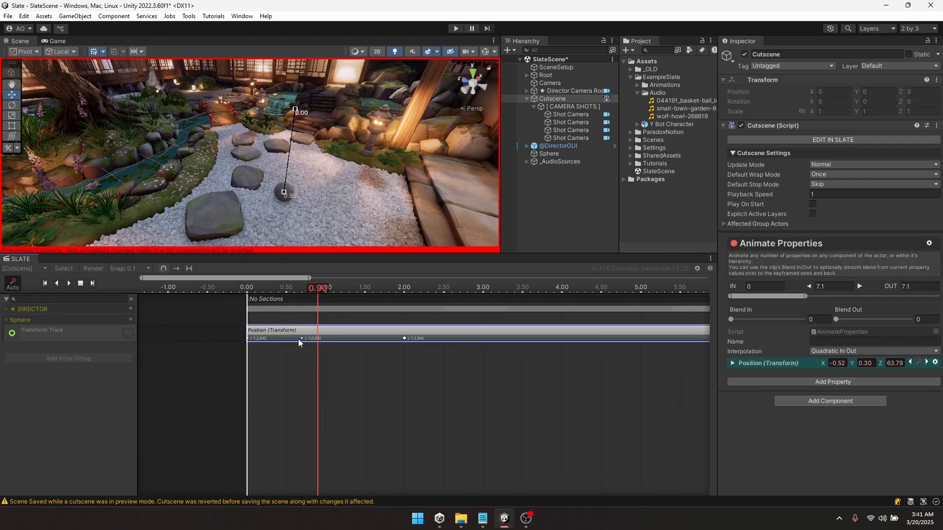
{"action": "left_click_drag", "start_coordinate": [287, 342], "coordinate": [282, 342]}
{"action": "left_click_drag", "start_coordinate": [293, 288], "coordinate": [287, 290]}
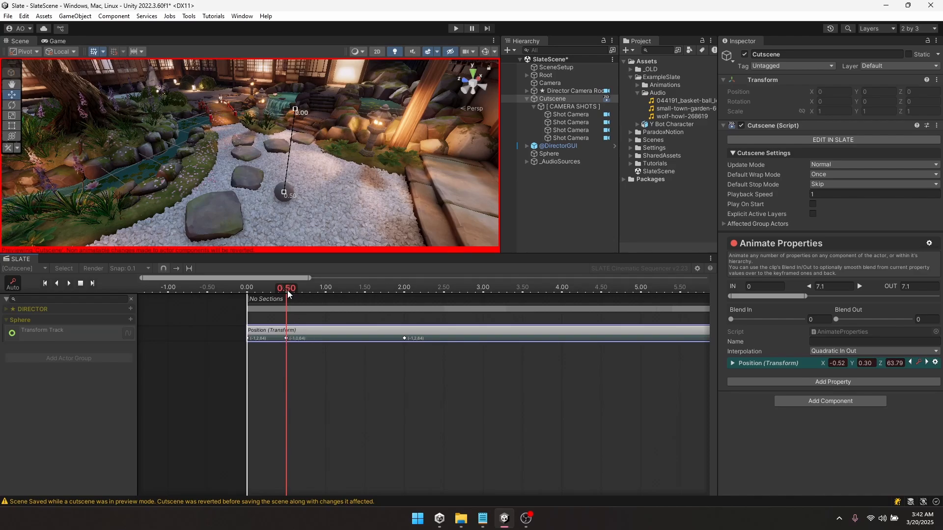
{"action": "left_click_drag", "start_coordinate": [287, 290], "coordinate": [326, 291]}
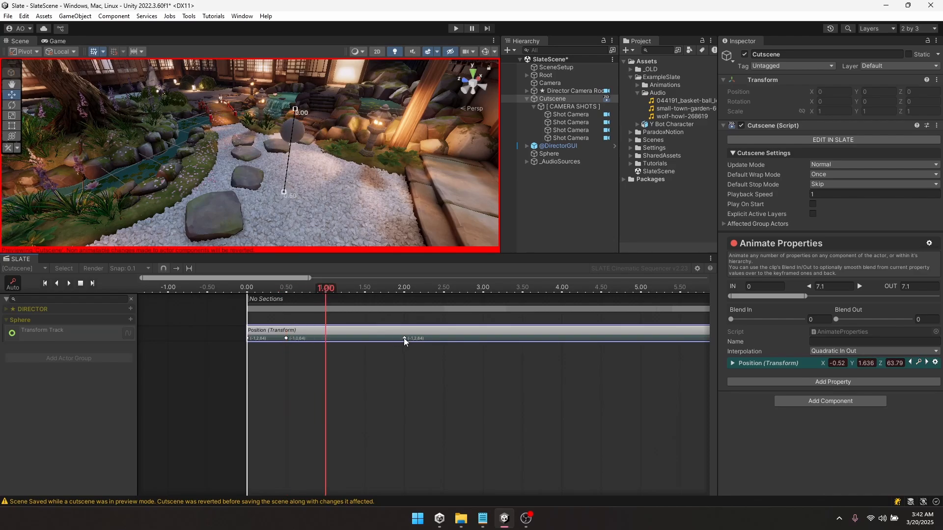
{"action": "left_click_drag", "start_coordinate": [403, 338], "coordinate": [324, 340]}
Play the looping bounce from the start to check its speed, and save the scene
{"action": "left_click_drag", "start_coordinate": [325, 289], "coordinate": [231, 287]}
{"action": "key", "text": "space"}
{"action": "key", "text": "space"}
{"action": "key", "text": "space"}
{"action": "left_click", "coordinate": [229, 287]}
{"action": "key", "text": "space"}
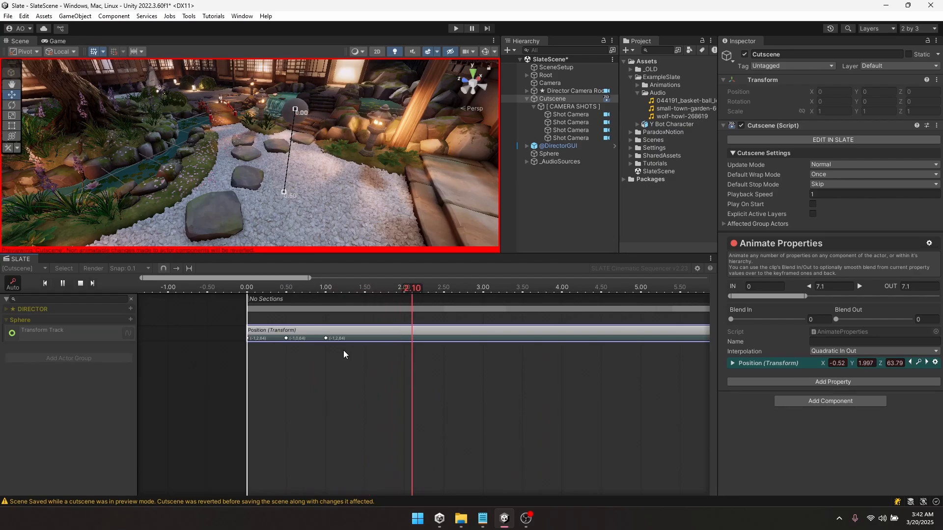
{"action": "key", "text": "ctrl+s"}
{"action": "middle_click_drag", "start_coordinate": [318, 362], "coordinate": [347, 358]}
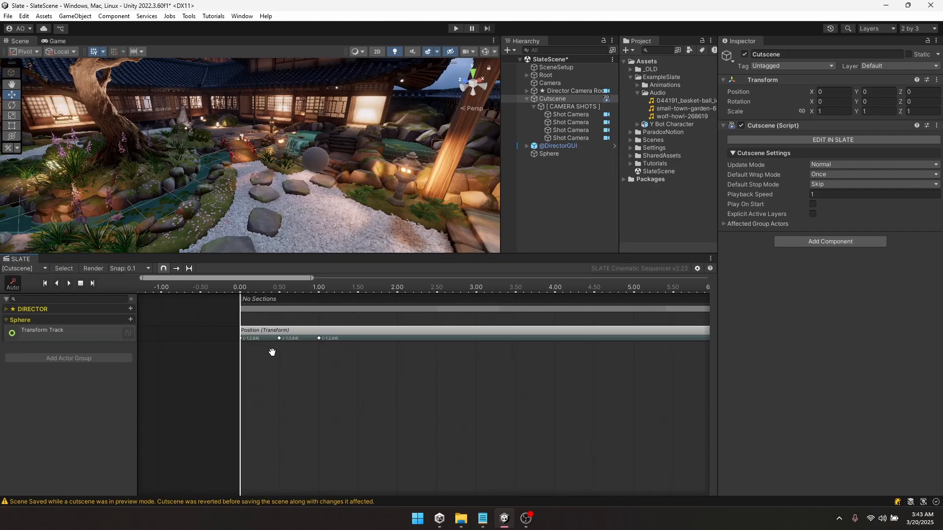
Add an Audio Track to the Sphere group and place it below the Transform Track
{"action": "left_click", "coordinate": [130, 320]}
{"action": "mouse_move", "coordinate": [162, 330]}
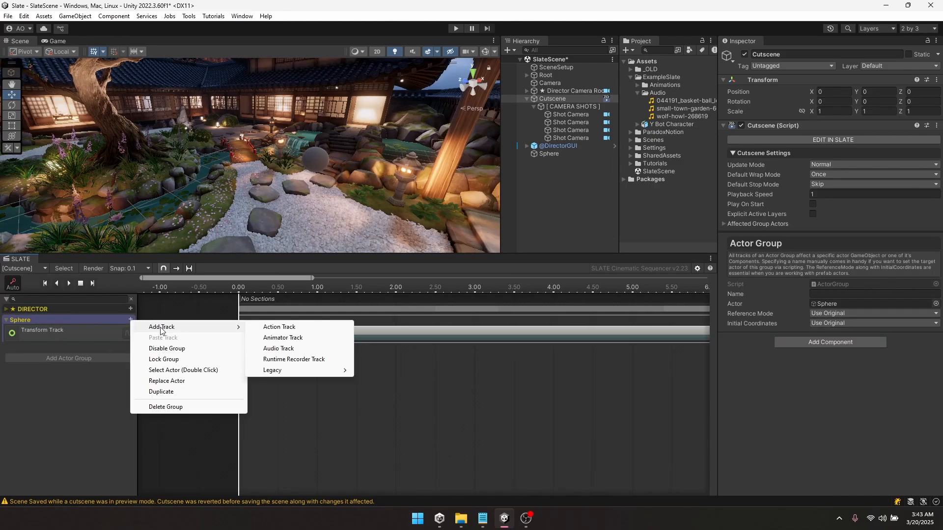
{"action": "left_click", "coordinate": [277, 349]}
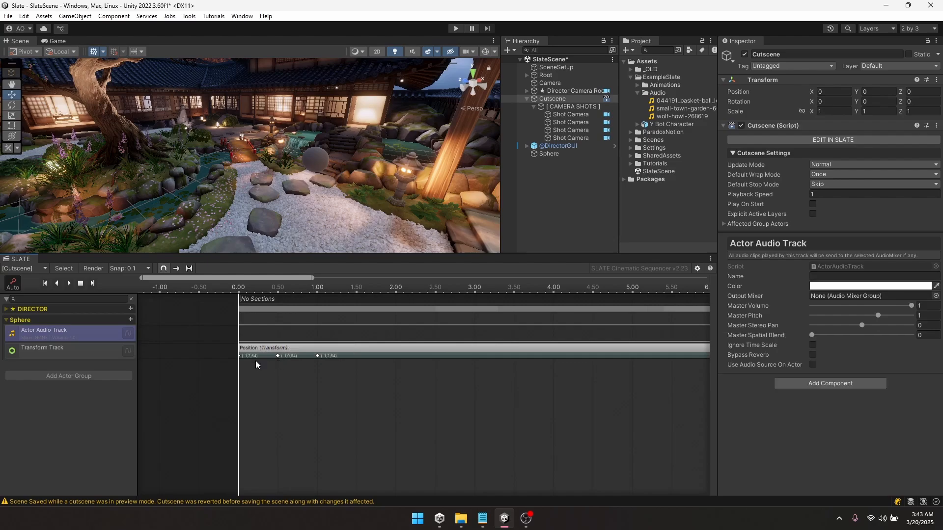
{"action": "left_click_drag", "start_coordinate": [59, 356], "coordinate": [60, 357]}
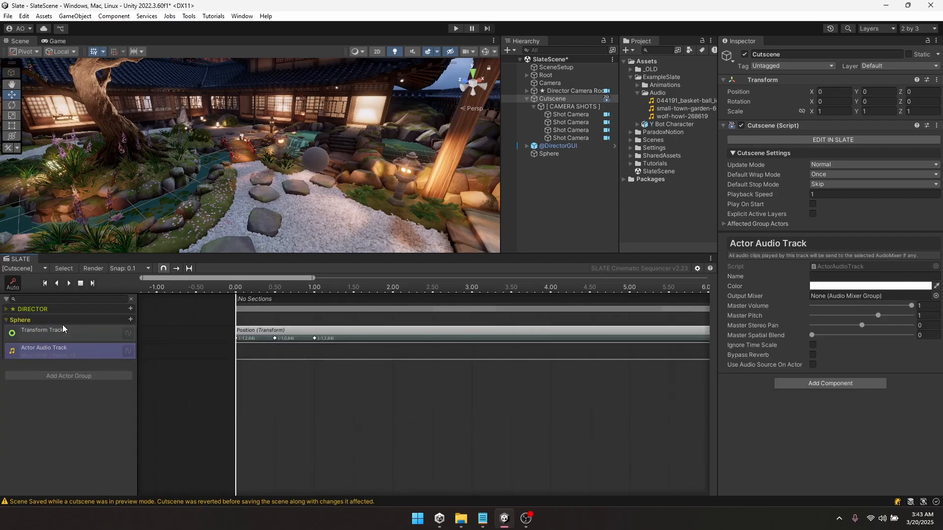
{"action": "left_click", "coordinate": [49, 330]}
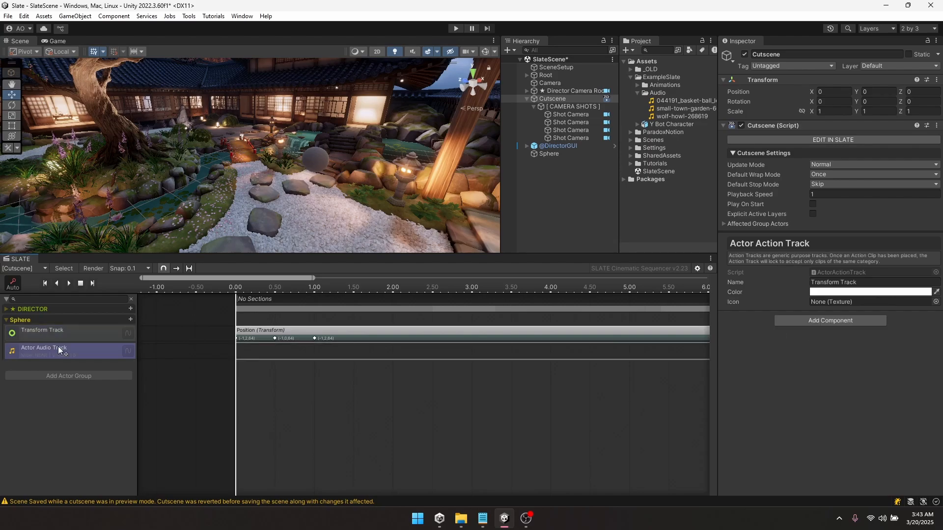
{"action": "left_click", "coordinate": [35, 320]}
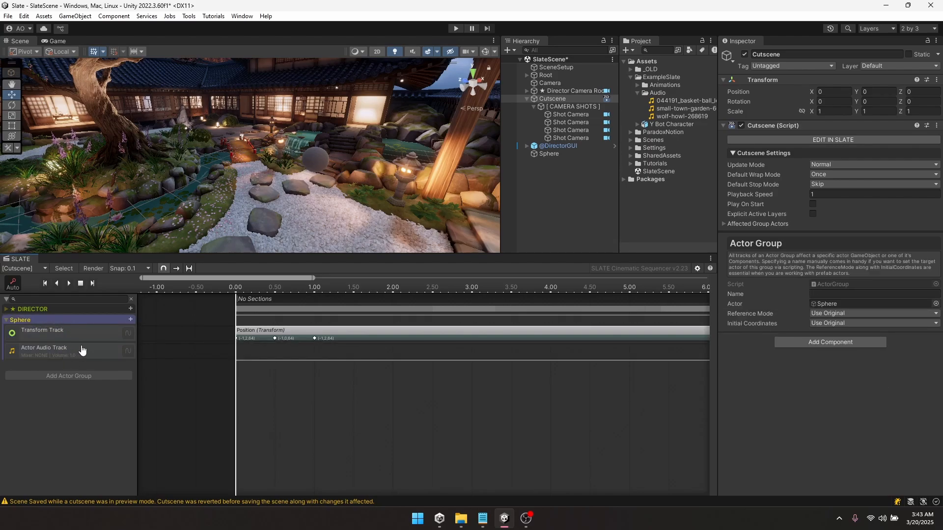
Assign the 044191_basket-ball_loopwav-78357 sound to an audio clip on the Sphere's audio track and start it at 0.00
{"action": "left_click", "coordinate": [375, 145]}
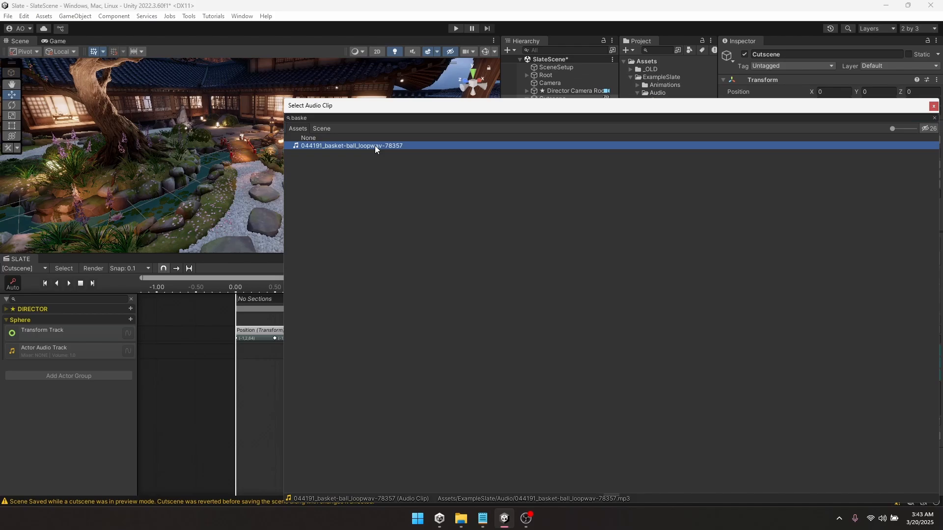
{"action": "double_click", "coordinate": [375, 145]}
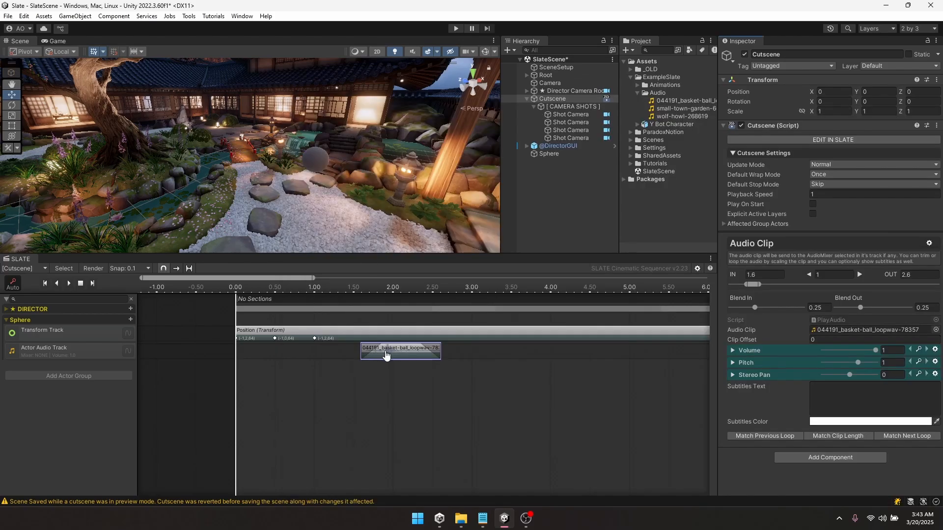
{"action": "left_click_drag", "start_coordinate": [386, 355], "coordinate": [8, 310]}
Briefly preview the cutscene with the Director tracks expanded, collapse them again, and disable the Director group
{"action": "left_click", "coordinate": [7, 309]}
{"action": "left_click", "coordinate": [69, 283]}
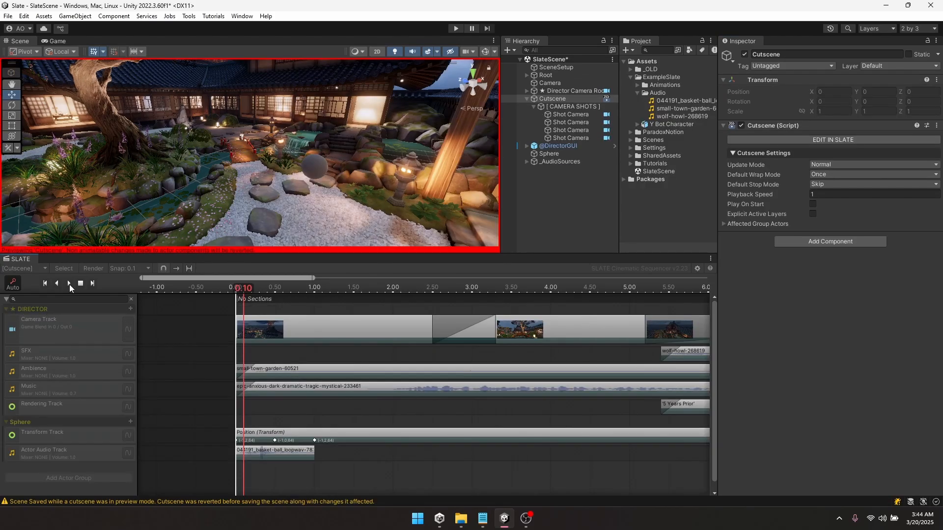
{"action": "left_click", "coordinate": [80, 283]}
{"action": "left_click", "coordinate": [8, 310]}
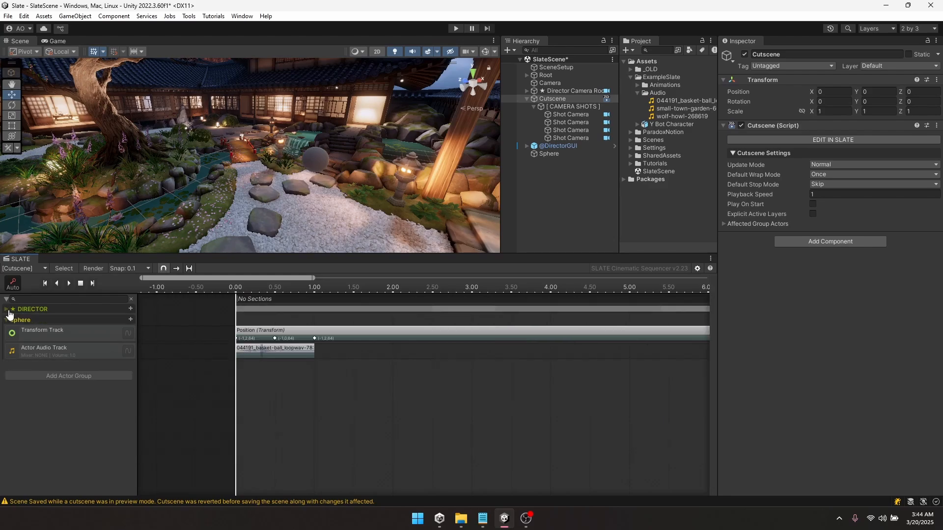
{"action": "left_click", "coordinate": [40, 310]}
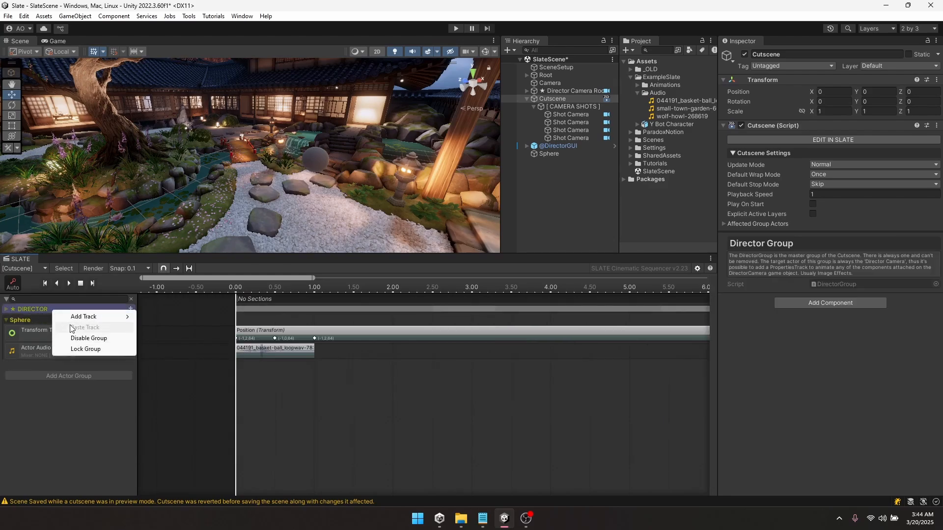
{"action": "left_click", "coordinate": [84, 338]}
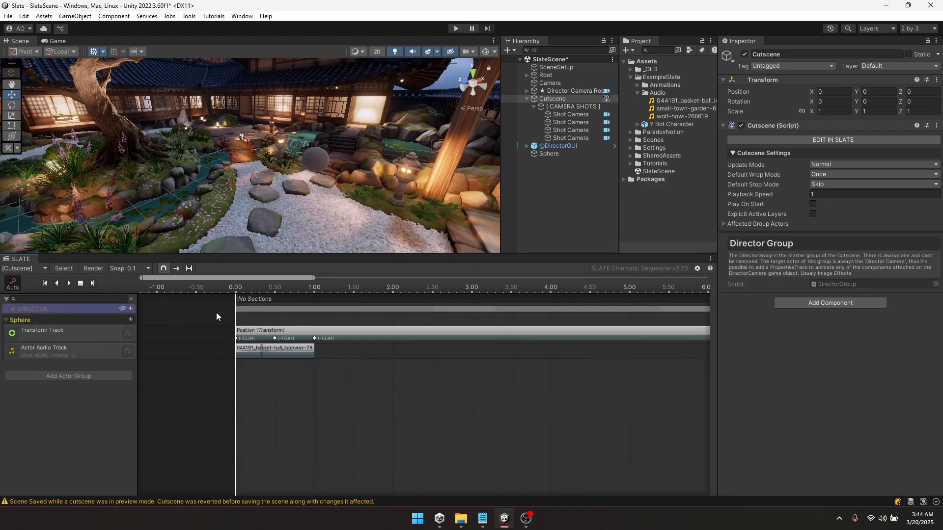
Play the bounce with its sound to compare the timing, and shift the basketball audio clip to start at 1.4
{"action": "left_click", "coordinate": [234, 288]}
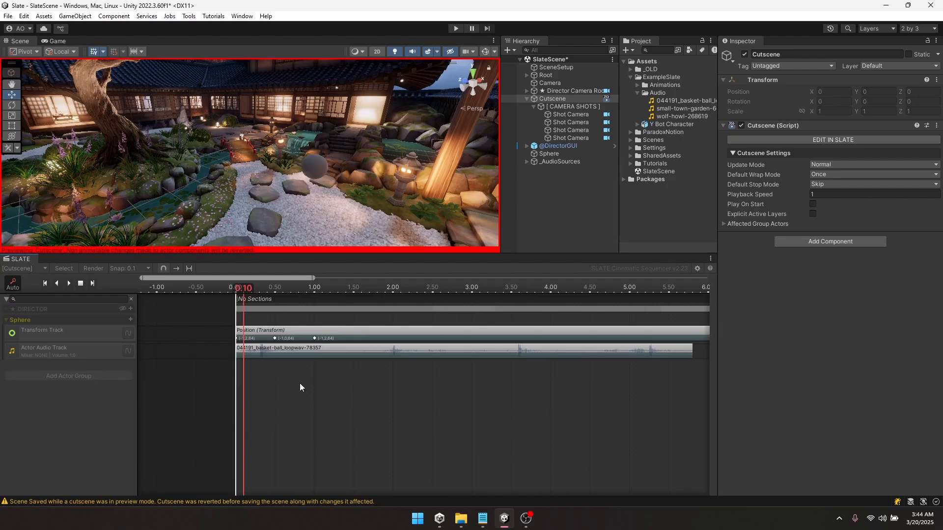
{"action": "key", "text": "space"}
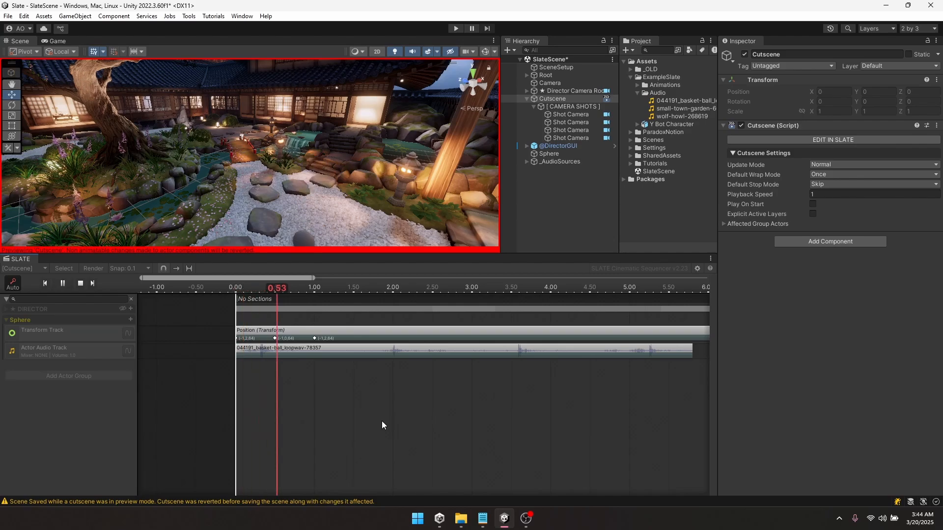
{"action": "key", "text": "space"}
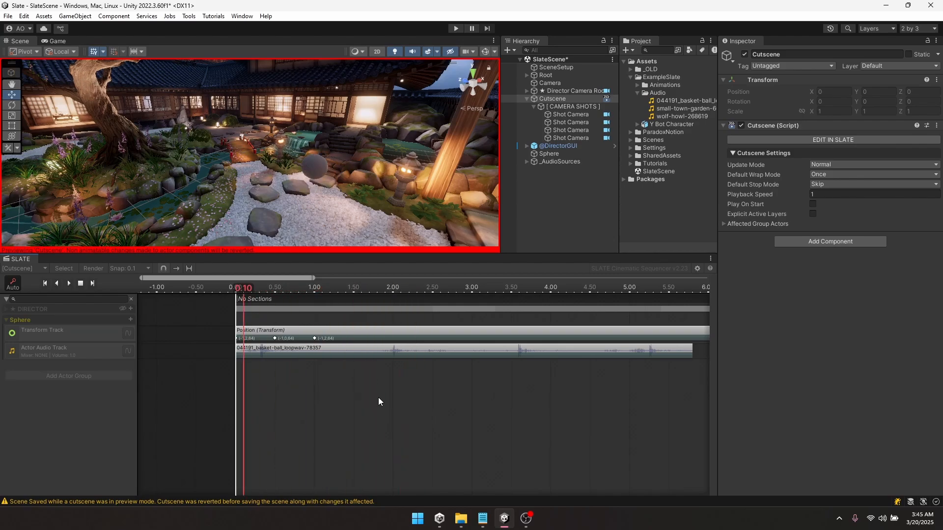
{"action": "left_click_drag", "start_coordinate": [297, 354], "coordinate": [370, 359]}
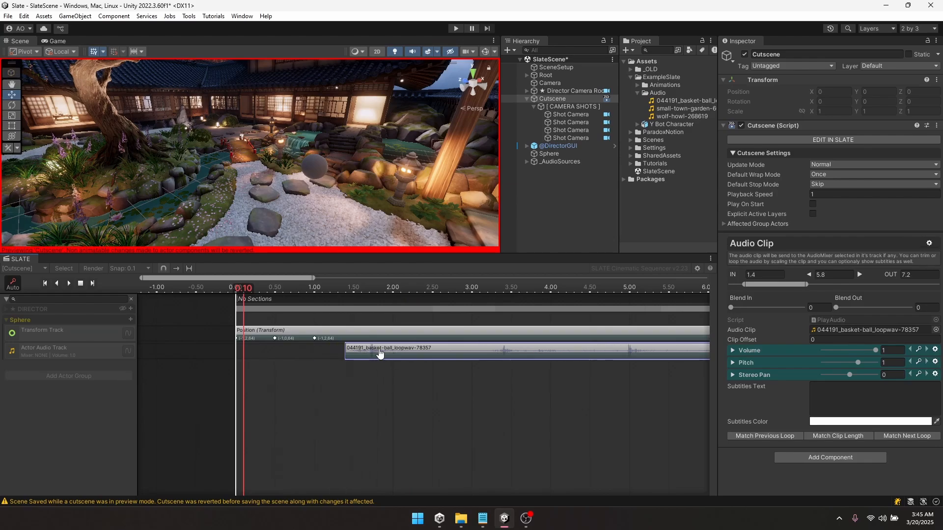
{"action": "right_click", "coordinate": [428, 351]}
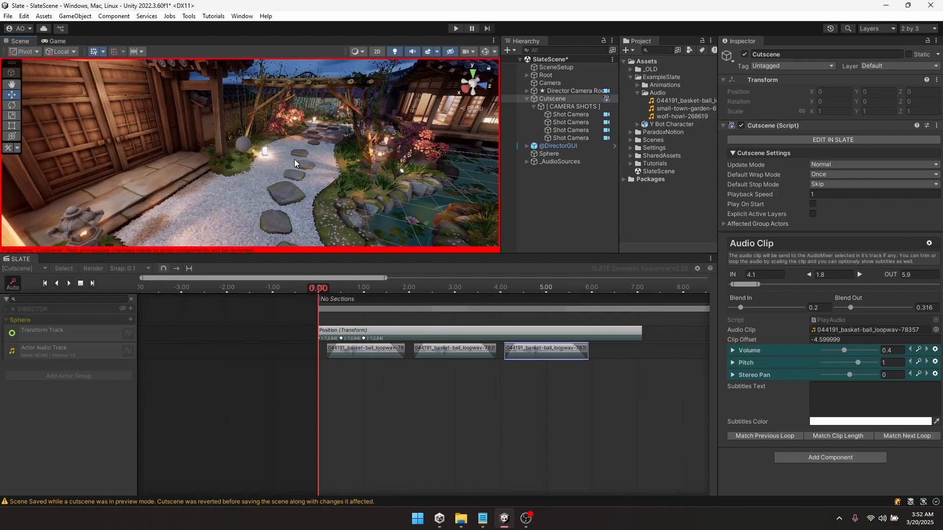
Play the bouncing sphere with its three basketball audio clips, view it up close, and exit the preview
{"action": "key", "text": "space"}
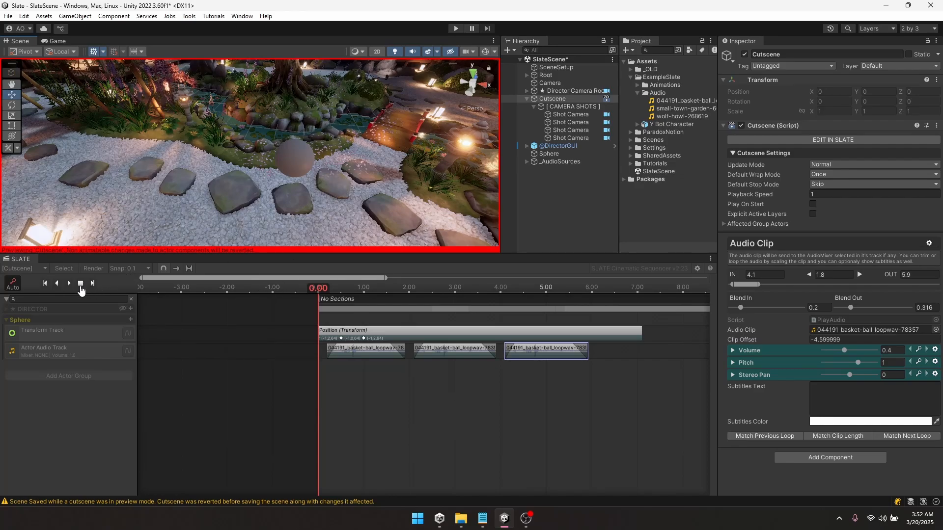
{"action": "middle_click_drag", "start_coordinate": [335, 178], "coordinate": [311, 180]}
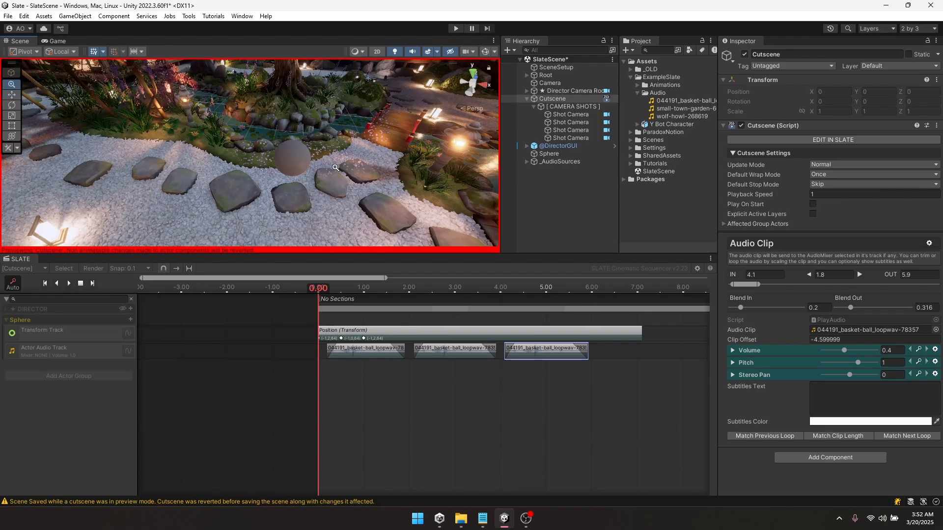
{"action": "scroll", "coordinate": [311, 180], "scroll_direction": "down", "scroll_amount": 1}
{"action": "left_click", "coordinate": [79, 284]}
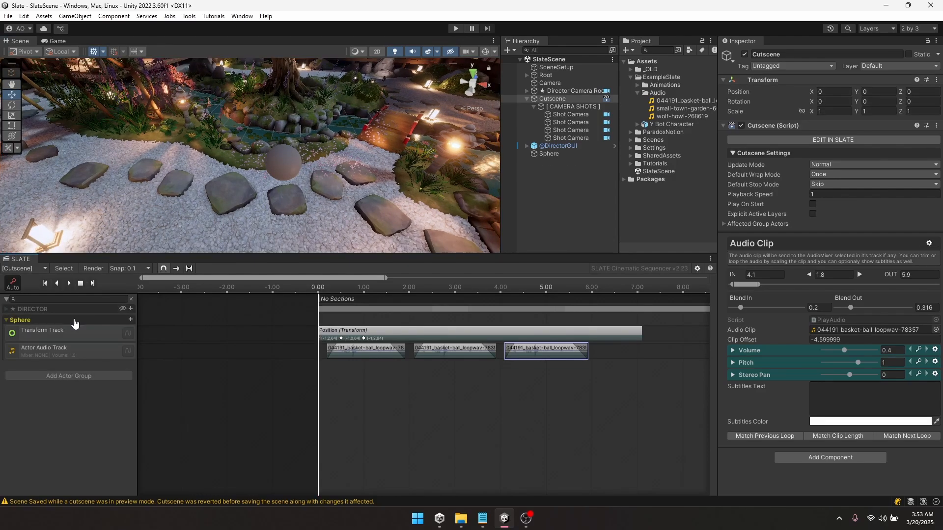
Disable the Sphere group and collapse its tracks
{"action": "left_click", "coordinate": [75, 320]}
{"action": "right_click", "coordinate": [75, 320]}
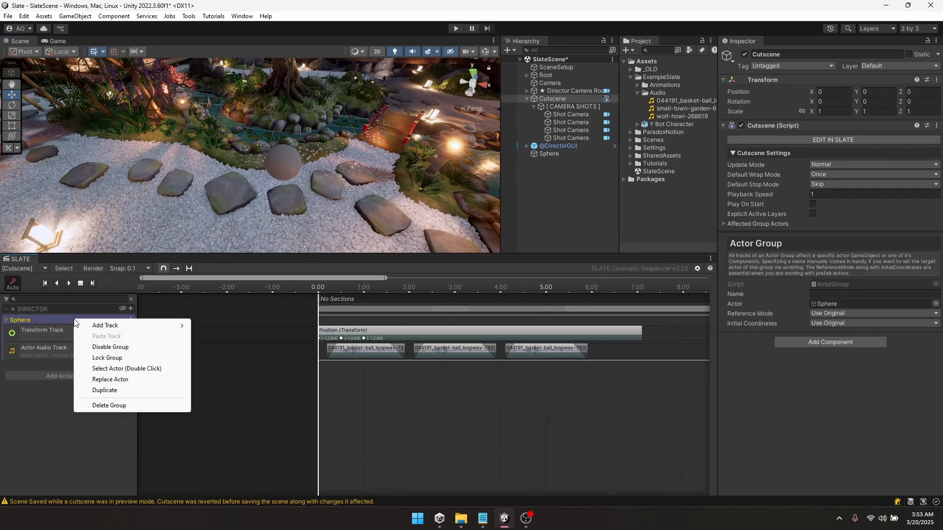
{"action": "left_click", "coordinate": [116, 348]}
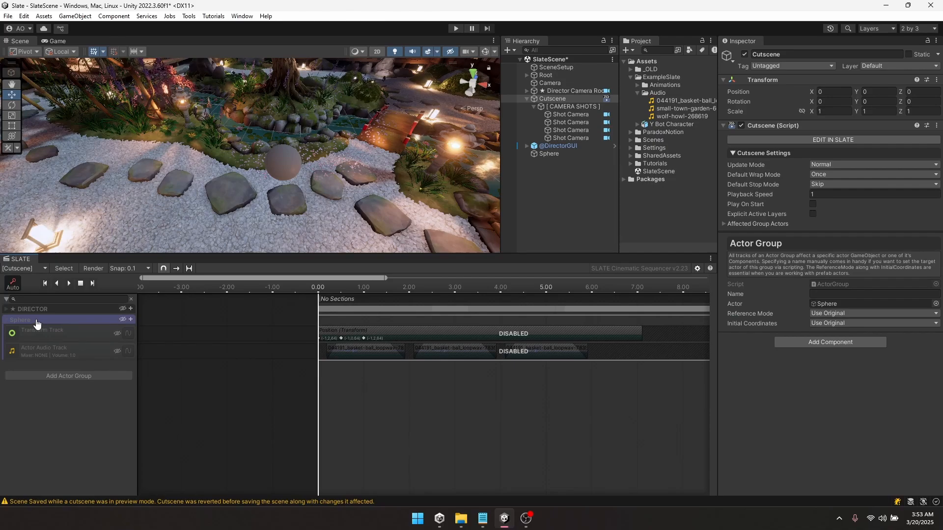
{"action": "left_click", "coordinate": [5, 321]}
{"action": "left_click", "coordinate": [439, 349]}
{"action": "scroll", "coordinate": [440, 348], "scroll_direction": "down", "scroll_amount": 3}
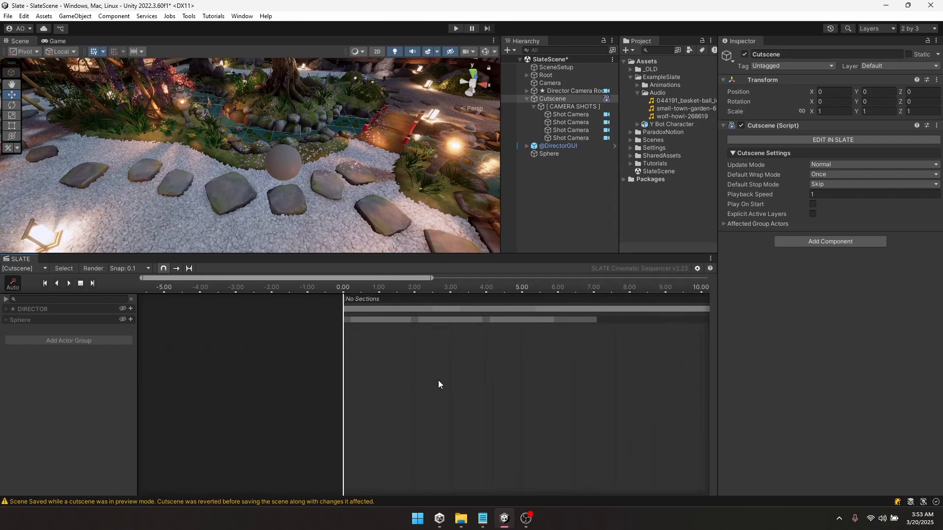
Review the tracks inside the disabled Director and Sphere groups, collapse both groups again, and save the scene
{"action": "left_click", "coordinate": [41, 310]}
{"action": "left_click", "coordinate": [6, 310]}
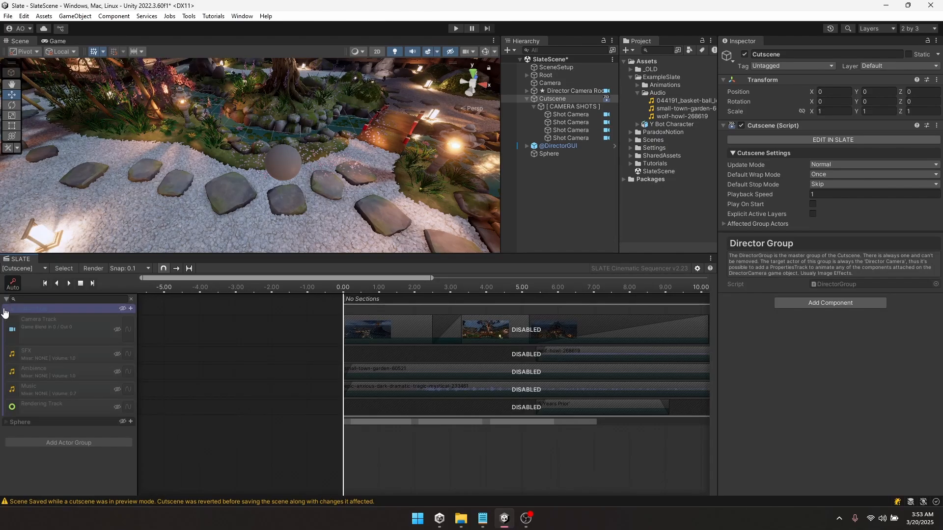
{"action": "left_click", "coordinate": [6, 309]}
{"action": "left_click", "coordinate": [18, 320]}
{"action": "left_click", "coordinate": [9, 320]}
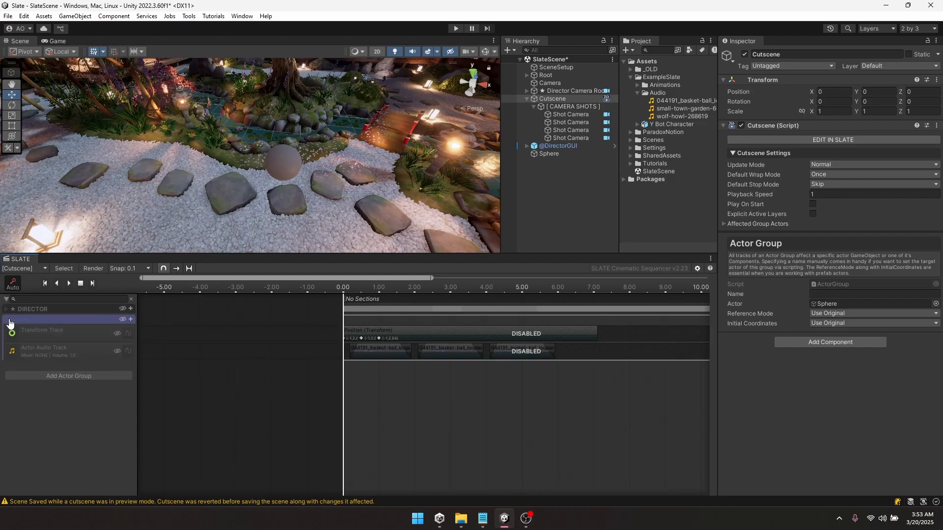
{"action": "left_click", "coordinate": [9, 320]}
{"action": "key", "text": "ctrl+s"}
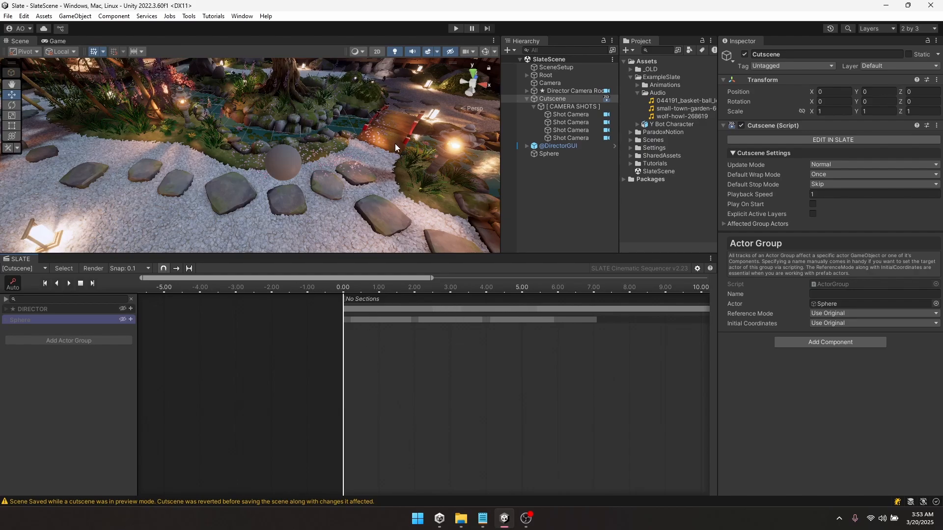
Place the Y Bot Character prefab on the gravel near the bridge and rotate it to about -140 degrees around Y
{"action": "middle_click_drag", "start_coordinate": [395, 143], "coordinate": [357, 176]}
{"action": "left_click", "coordinate": [648, 124]}
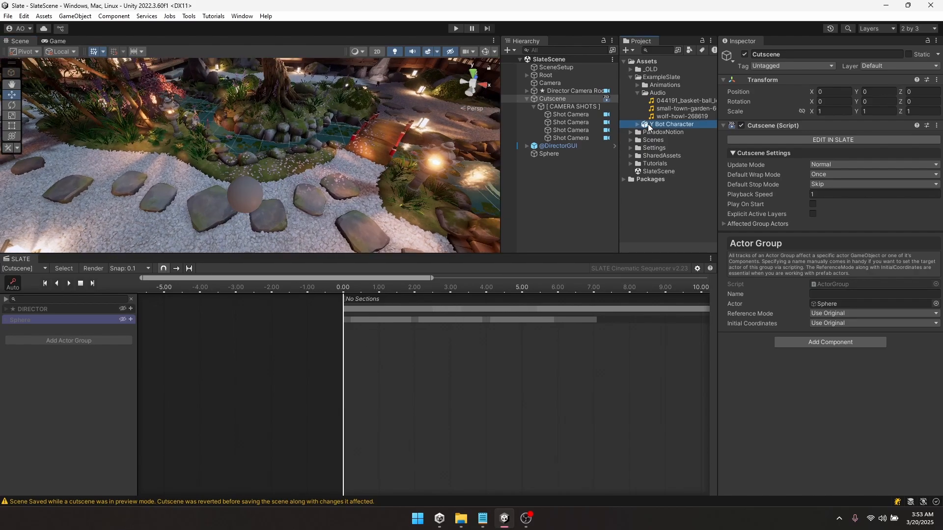
{"action": "left_click_drag", "start_coordinate": [647, 124], "coordinate": [397, 119]}
{"action": "left_click_drag", "start_coordinate": [463, 178], "coordinate": [468, 178]}
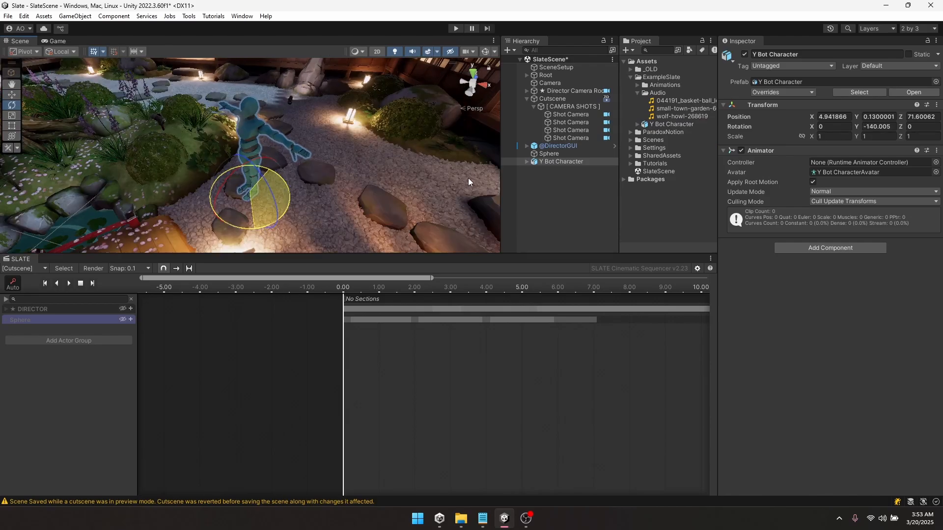
Move the Y Bot Character to about X 5.01, Z 71.1 at the end of the bridge, and save the scene
{"action": "key", "text": "f"}
{"action": "right_click_drag", "start_coordinate": [344, 189], "coordinate": [267, 173], "text": "alt"}
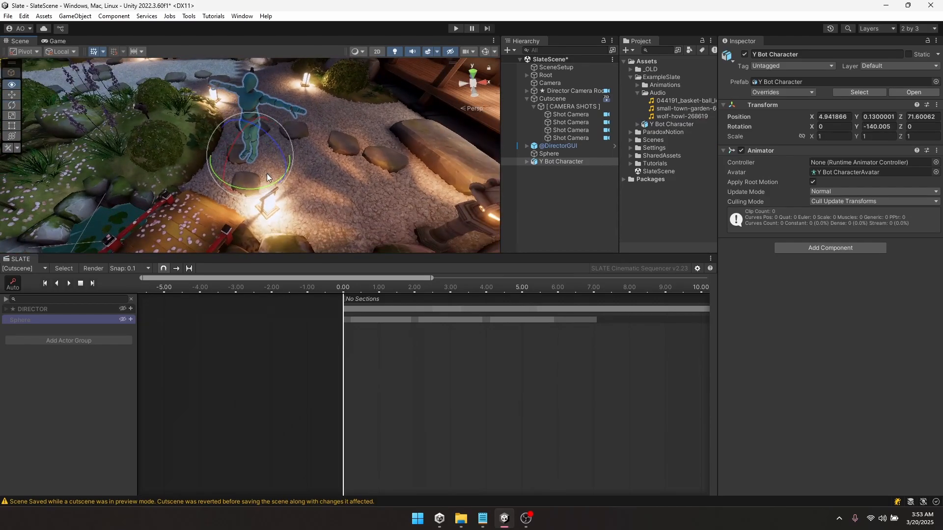
{"action": "key", "text": "w"}
{"action": "left_click_drag", "start_coordinate": [253, 165], "coordinate": [258, 184]}
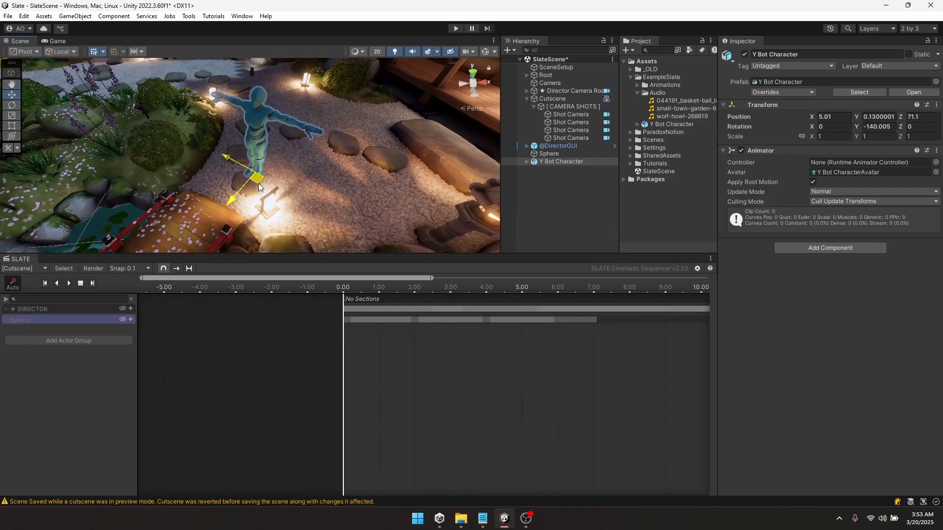
{"action": "middle_click_drag", "start_coordinate": [241, 184], "coordinate": [293, 136]}
{"action": "right_click_drag", "start_coordinate": [293, 136], "coordinate": [242, 135], "text": "alt"}
{"action": "left_click_drag", "start_coordinate": [242, 135], "coordinate": [176, 110], "text": "alt"}
{"action": "right_click_drag", "start_coordinate": [176, 110], "coordinate": [224, 125], "text": "alt"}
{"action": "middle_click_drag", "start_coordinate": [224, 126], "coordinate": [225, 143]}
{"action": "left_click_drag", "start_coordinate": [225, 143], "coordinate": [303, 150], "text": "alt"}
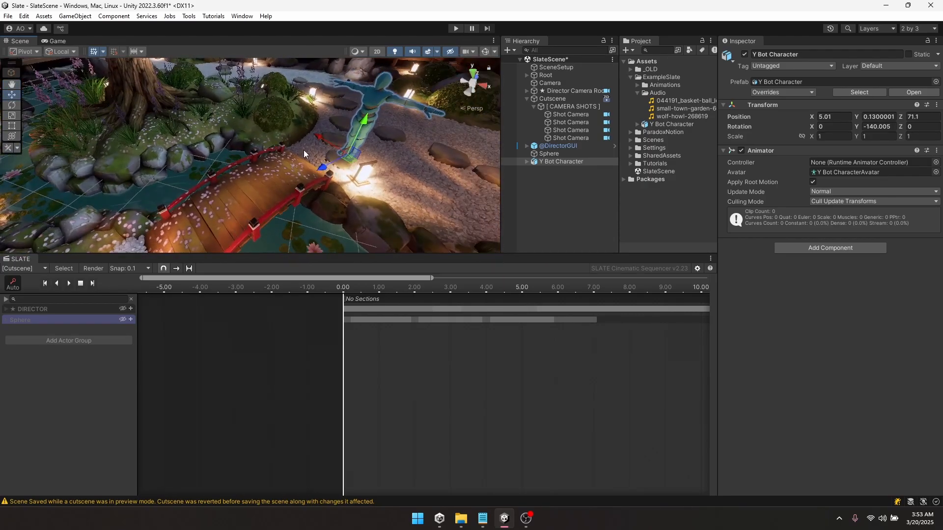
{"action": "middle_click_drag", "start_coordinate": [304, 149], "coordinate": [290, 151]}
{"action": "key", "text": "ctrl+s"}
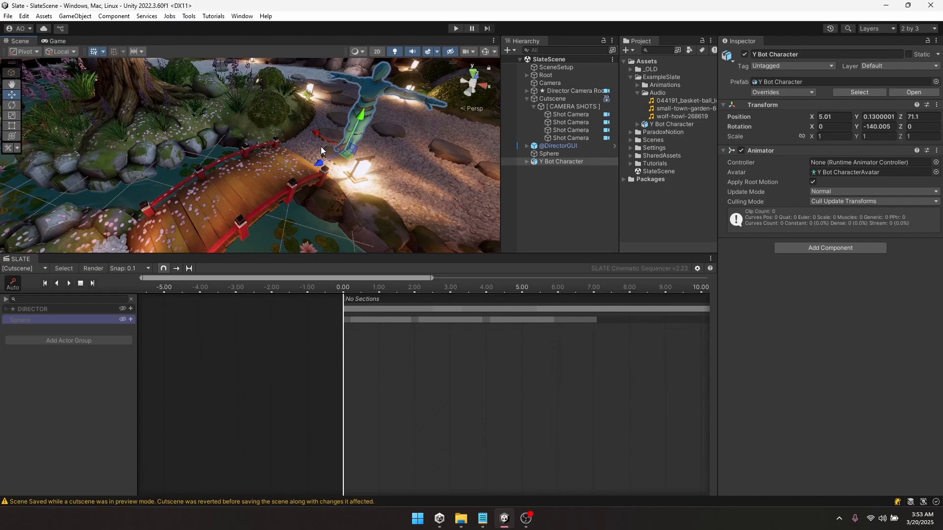
Add the Y Bot Character to the Slate cutscene as a new actor group
{"action": "scroll", "coordinate": [320, 146], "scroll_direction": "down", "scroll_amount": 4}
{"action": "left_click", "coordinate": [539, 192]}
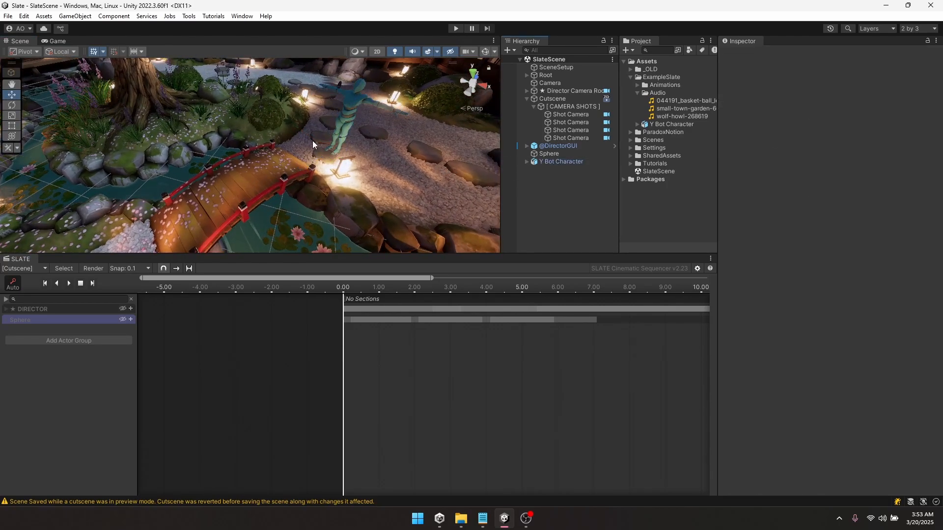
{"action": "left_click_drag", "start_coordinate": [313, 141], "coordinate": [383, 161], "text": "alt"}
{"action": "left_click", "coordinate": [541, 160]}
{"action": "left_click_drag", "start_coordinate": [541, 160], "coordinate": [364, 365]}
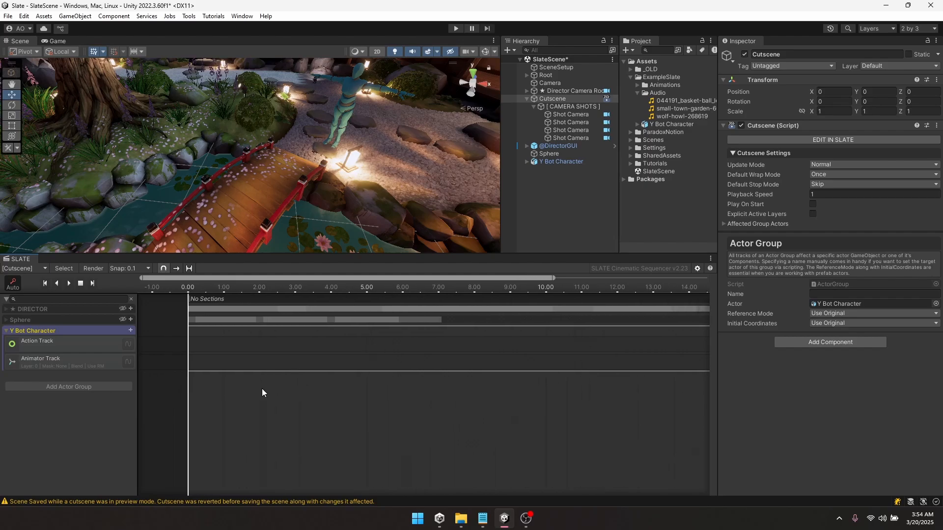
Add the Waving animation clip at 0 on the Y Bot Character's Animator Track and extend it to 4.9
{"action": "left_click", "coordinate": [78, 344]}
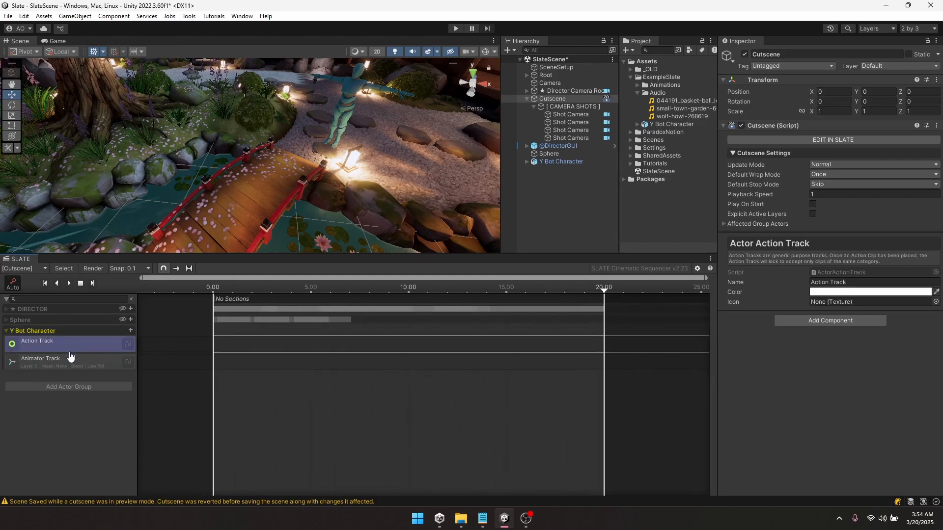
{"action": "left_click", "coordinate": [55, 364]}
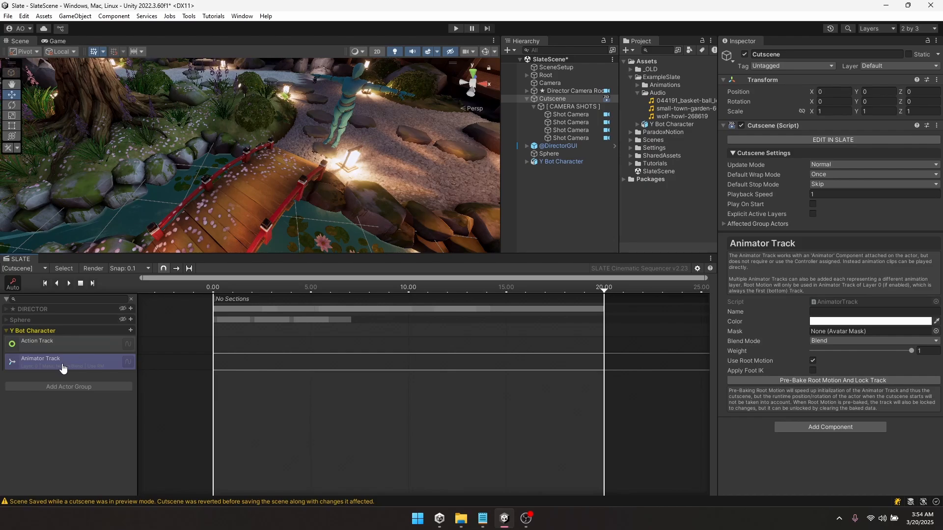
{"action": "right_click", "coordinate": [218, 364]}
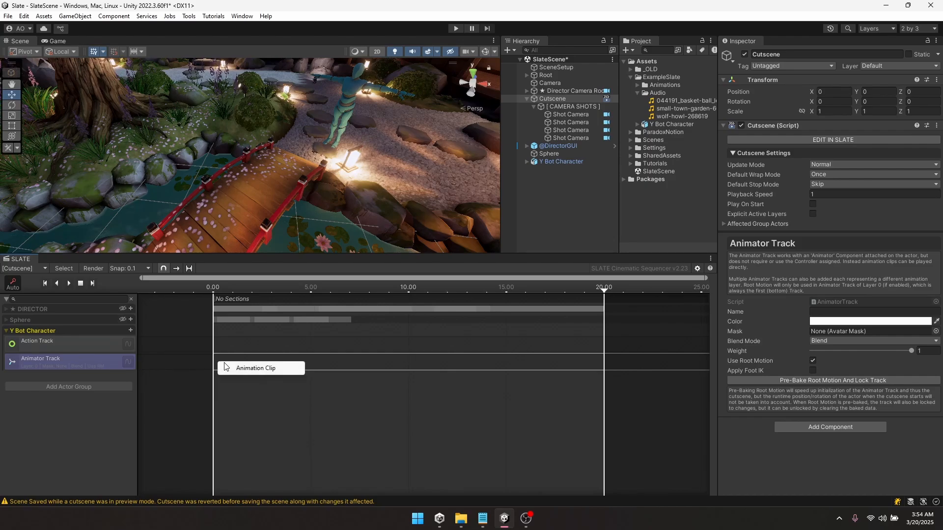
{"action": "left_click", "coordinate": [224, 368]}
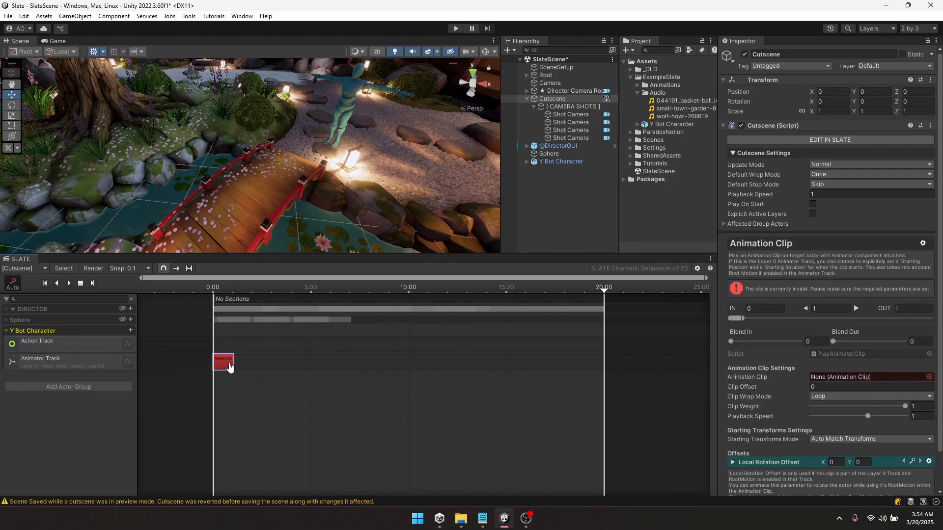
{"action": "left_click_drag", "start_coordinate": [229, 367], "coordinate": [310, 367]}
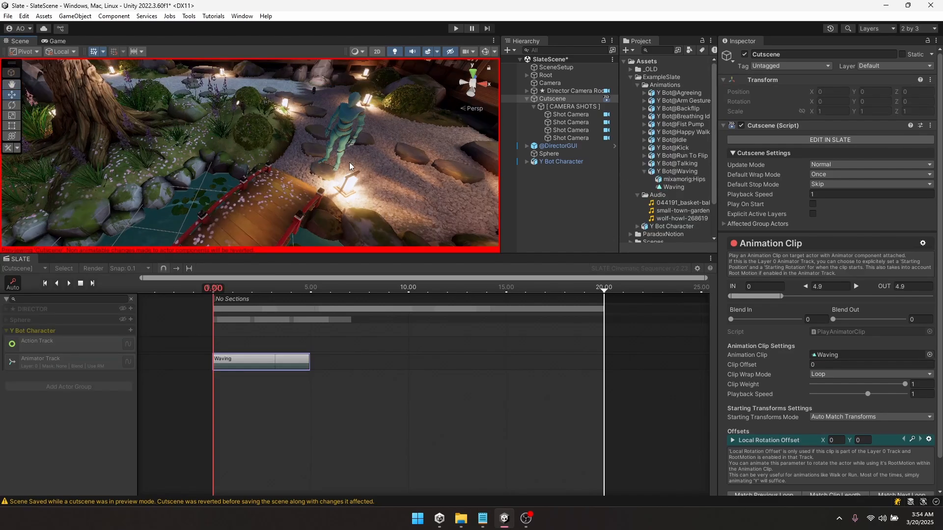
Save the scene and play the cutscene from the start to watch the character wave from across the bridge
{"action": "key", "text": "ctrl+s"}
{"action": "left_click", "coordinate": [208, 287]}
{"action": "key", "text": "space"}
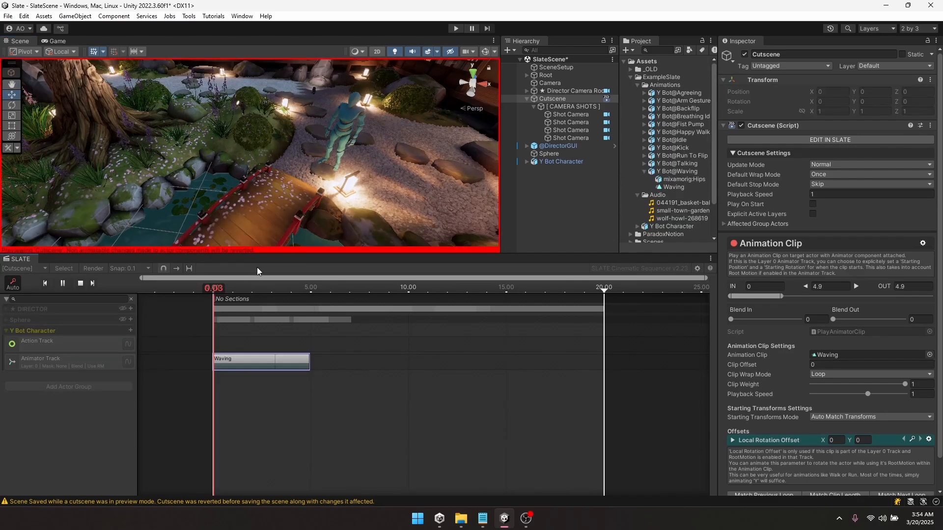
{"action": "right_click_drag", "start_coordinate": [328, 170], "coordinate": [321, 117]}
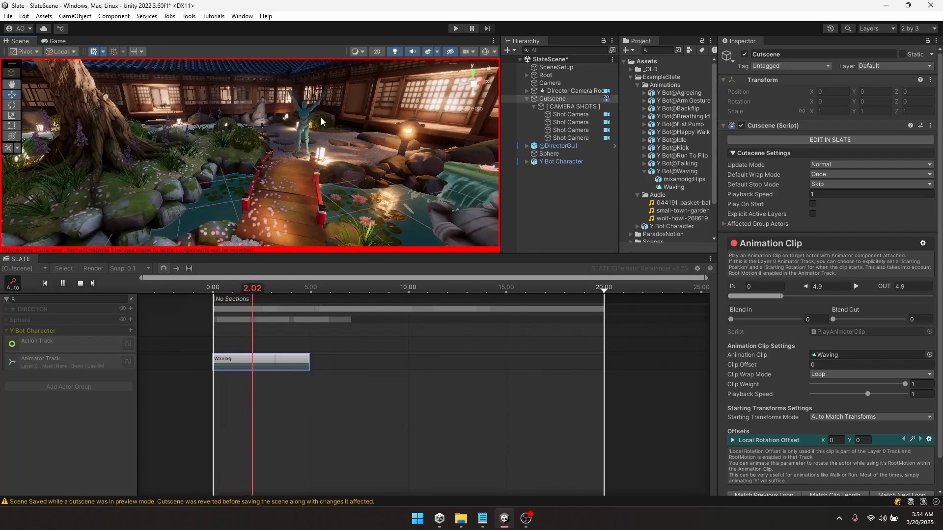
Scrub and play through the Waving clip while viewing the character closely from beyond the bridge
{"action": "left_click_drag", "start_coordinate": [213, 290], "coordinate": [279, 294]}
{"action": "left_click", "coordinate": [81, 284]}
{"action": "left_click", "coordinate": [69, 283]}
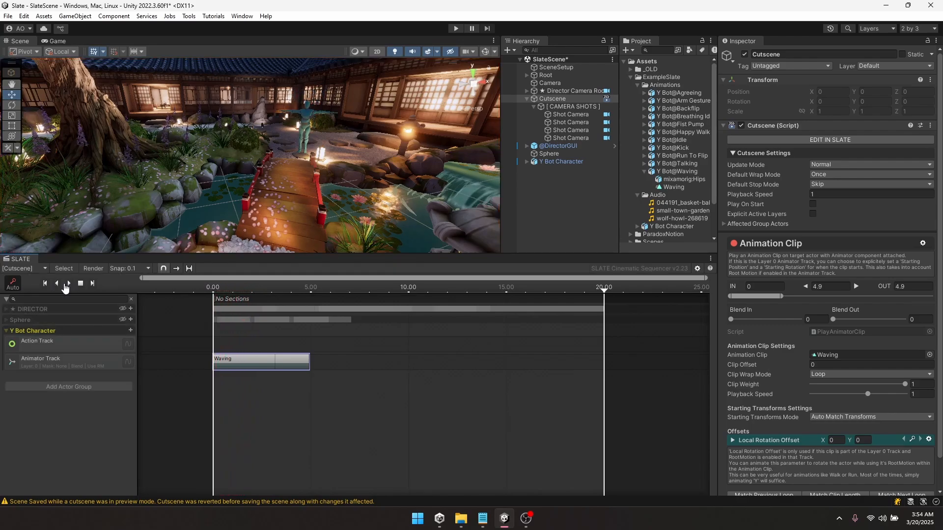
{"action": "left_click_drag", "start_coordinate": [243, 288], "coordinate": [255, 268]}
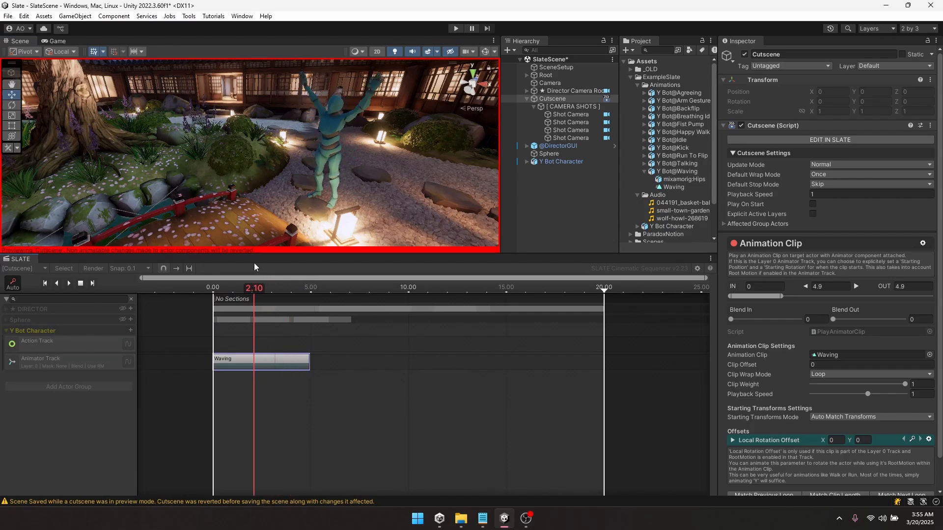
{"action": "key", "text": "space"}
{"action": "key", "text": "space"}
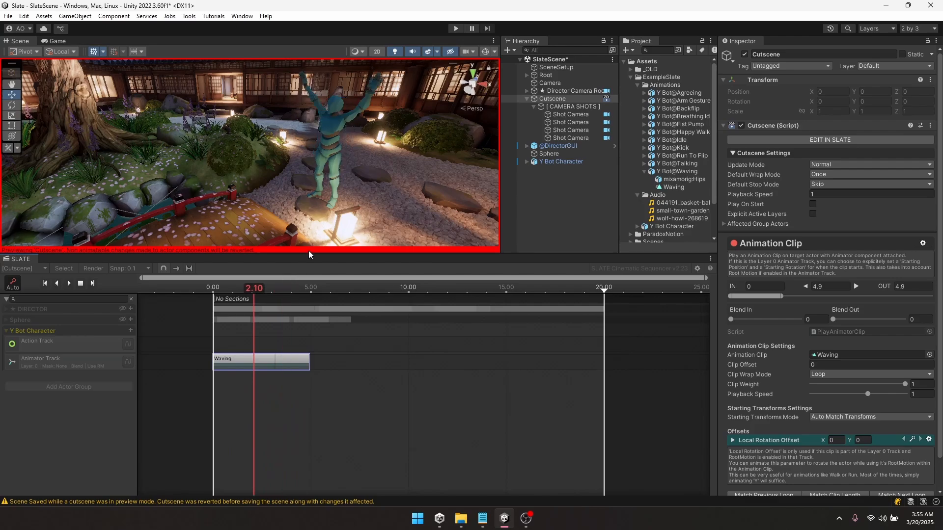
{"action": "right_click_drag", "start_coordinate": [322, 135], "coordinate": [344, 143]}
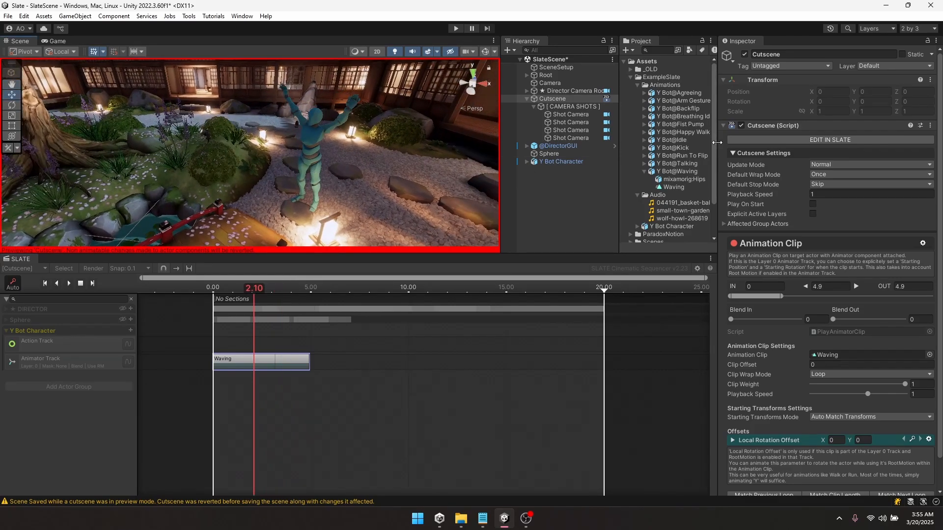
Add the Backflip animation clip right after Waving on the Y Bot Character's Animator Track and match its clip length
{"action": "left_click_drag", "start_coordinate": [716, 126], "coordinate": [727, 126]}
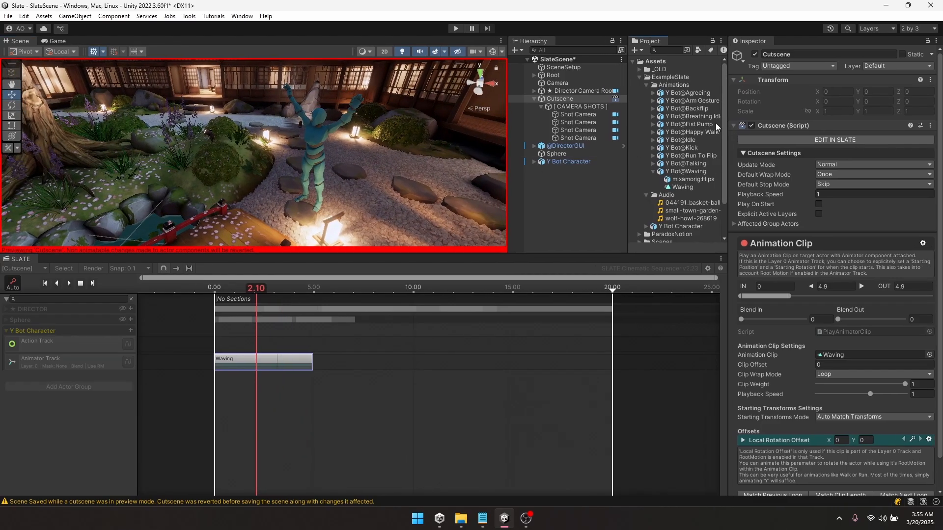
{"action": "left_click", "coordinate": [654, 109]}
{"action": "left_click_drag", "start_coordinate": [668, 125], "coordinate": [327, 362]}
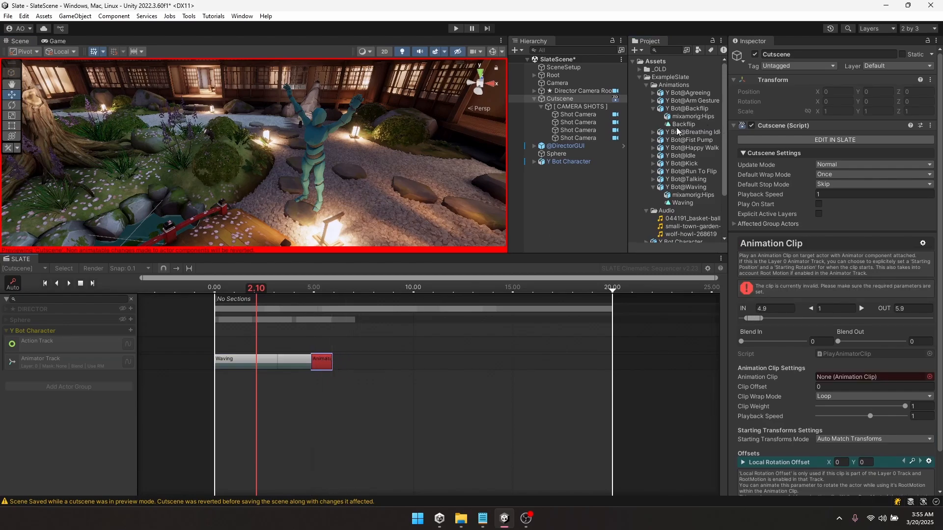
{"action": "left_click_drag", "start_coordinate": [677, 129], "coordinate": [812, 376]}
{"action": "scroll", "coordinate": [833, 448], "scroll_direction": "down", "scroll_amount": 2}
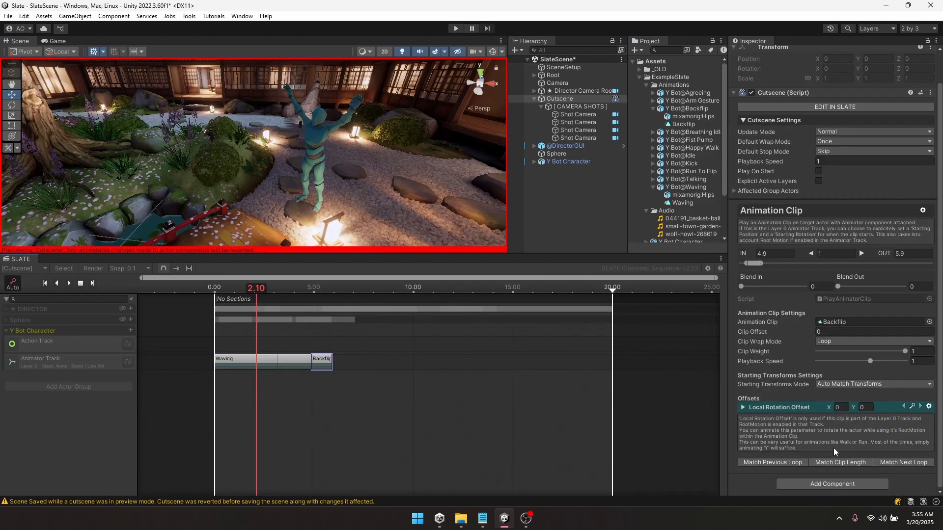
{"action": "left_click", "coordinate": [835, 460]}
Shorten the Waving clip to end at 3.6 and move the Backflip clip to start there
{"action": "left_click", "coordinate": [302, 362]}
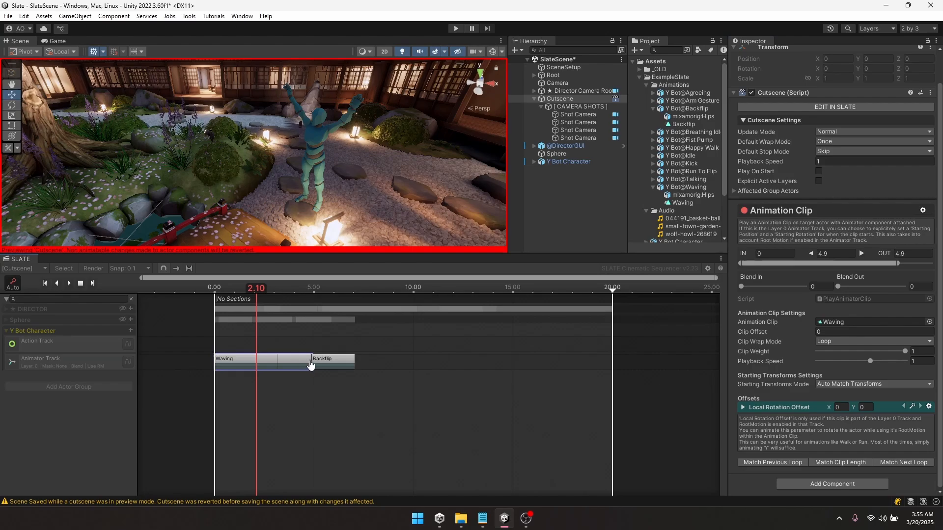
{"action": "left_click_drag", "start_coordinate": [310, 364], "coordinate": [284, 359]}
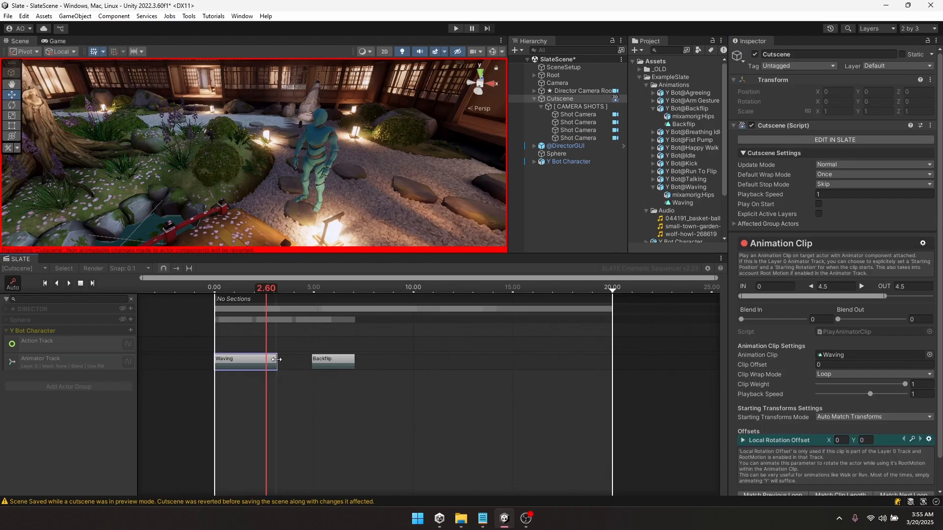
{"action": "left_click_drag", "start_coordinate": [329, 362], "coordinate": [303, 362]}
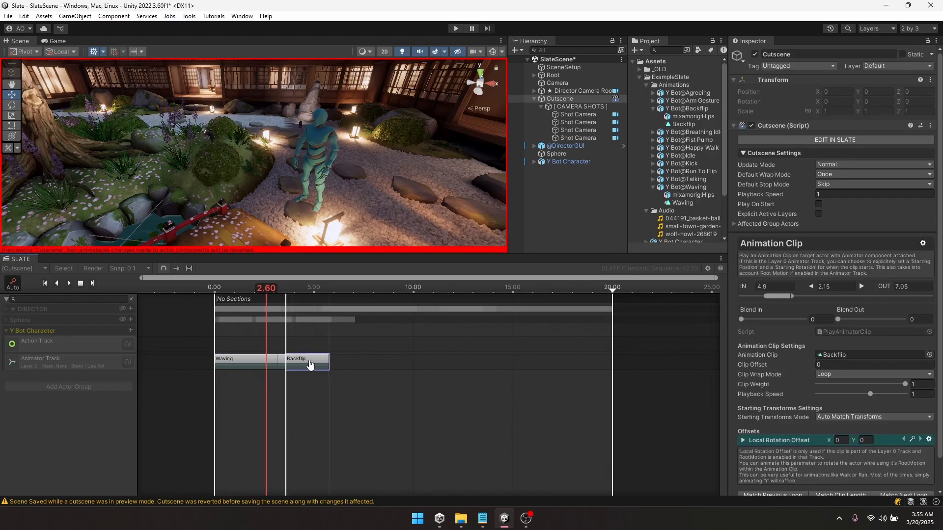
Play the cutscene from about 2 seconds to watch the transition from Waving to Backflip
{"action": "left_click", "coordinate": [259, 291]}
{"action": "key", "text": "space"}
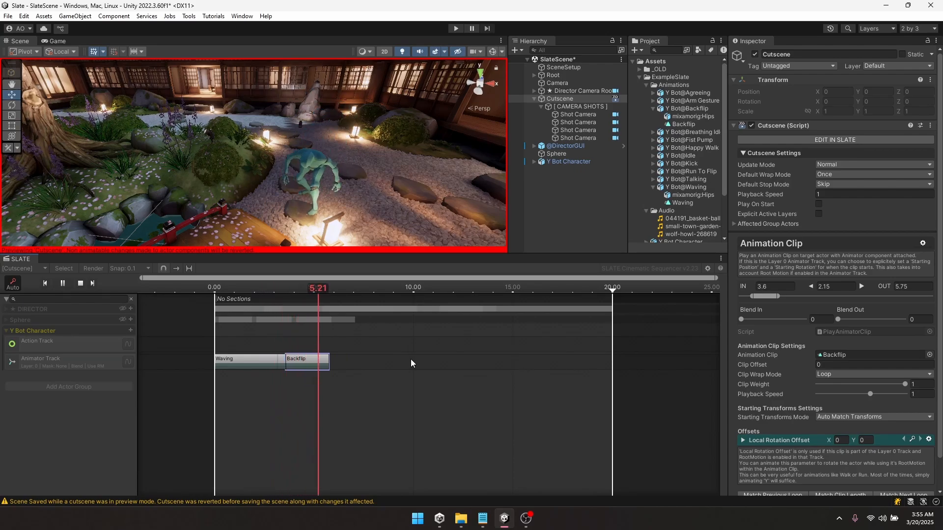
{"action": "key", "text": "space"}
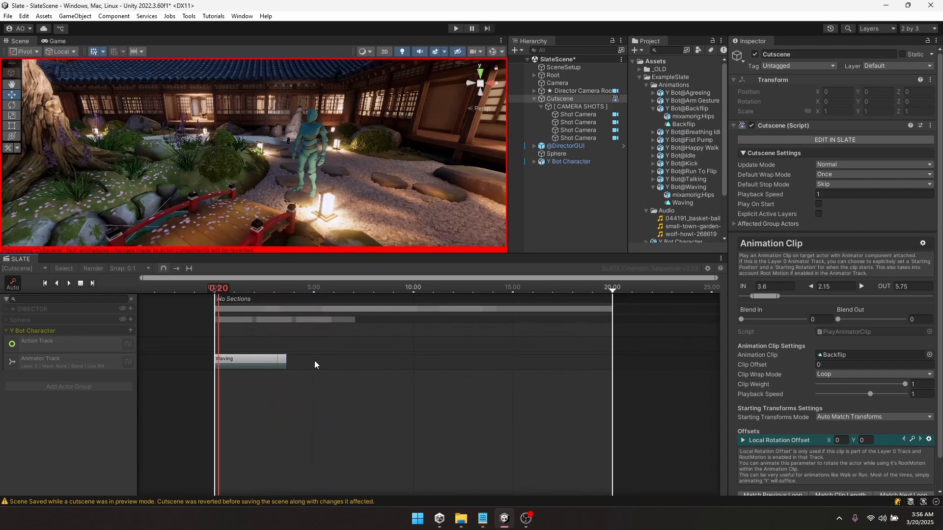
Add a Happy Walk animation clip at 3.6 right after Waving on the Animator Track and extend it to 8.8
{"action": "left_click_drag", "start_coordinate": [378, 101], "coordinate": [294, 189], "text": "alt"}
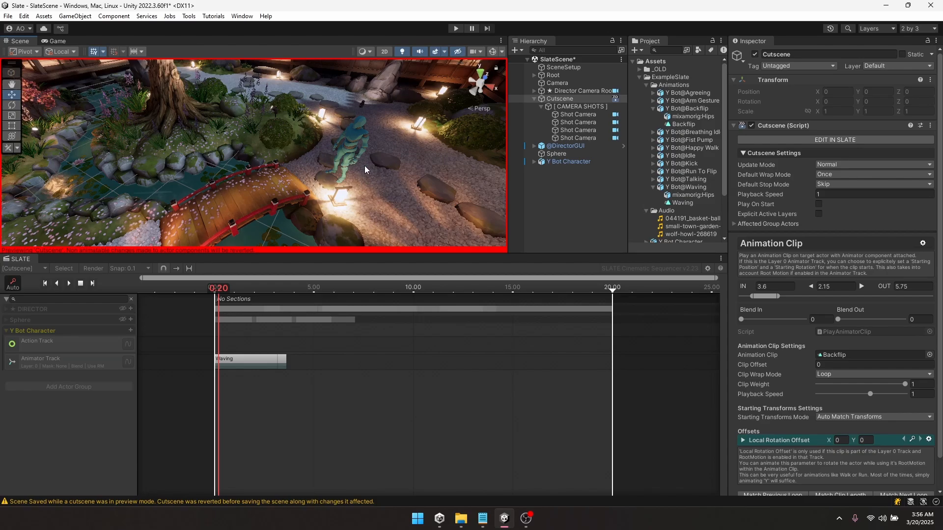
{"action": "right_click", "coordinate": [309, 362]}
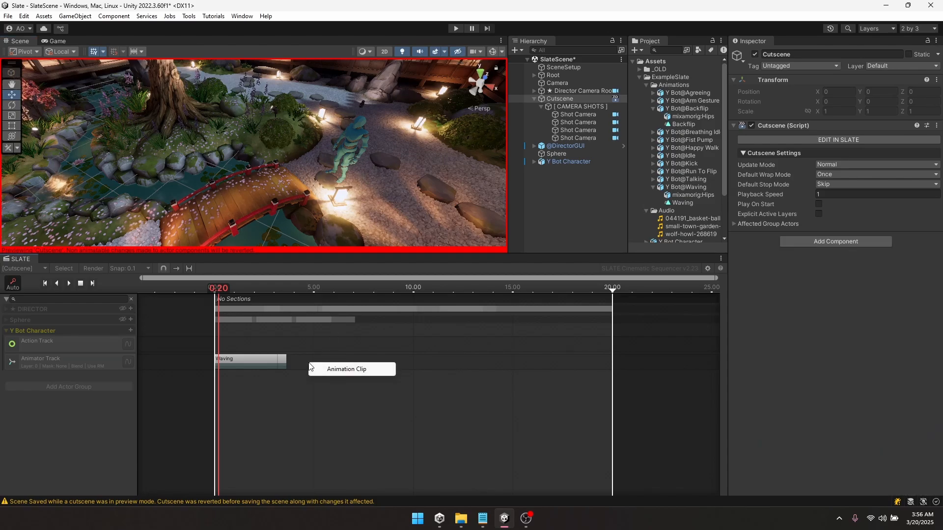
{"action": "left_click", "coordinate": [346, 370]}
{"action": "mouse_move", "coordinate": [328, 363]}
{"action": "left_mouse_down"}
{"action": "mouse_move", "coordinate": [299, 361]}
{"action": "mouse_move", "coordinate": [346, 362]}
{"action": "left_mouse_up"}
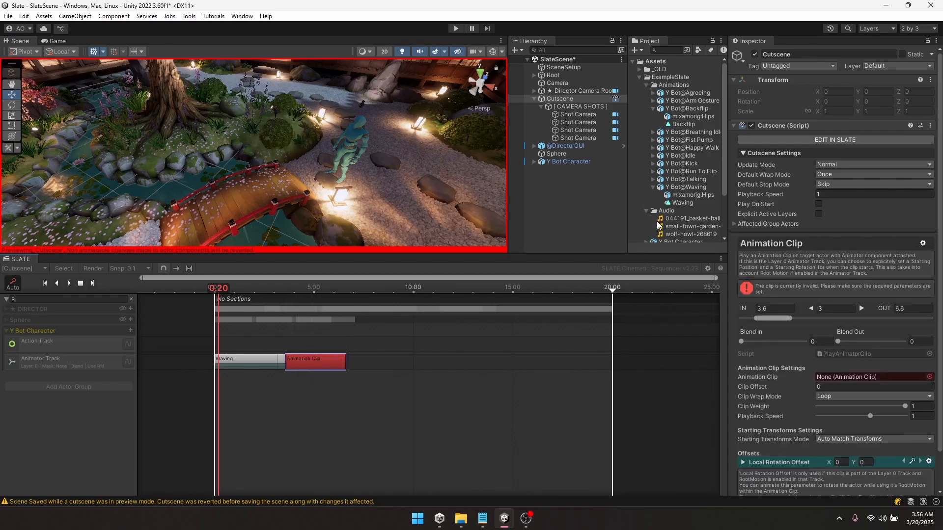
{"action": "left_click", "coordinate": [653, 108]}
{"action": "left_click", "coordinate": [654, 133]}
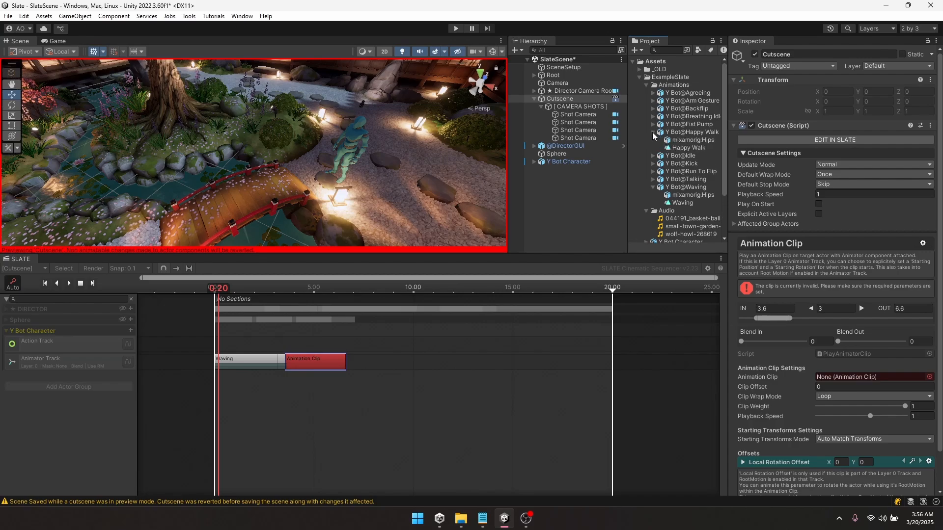
{"action": "left_click_drag", "start_coordinate": [670, 148], "coordinate": [832, 318]}
{"action": "left_click_drag", "start_coordinate": [278, 288], "coordinate": [342, 287]}
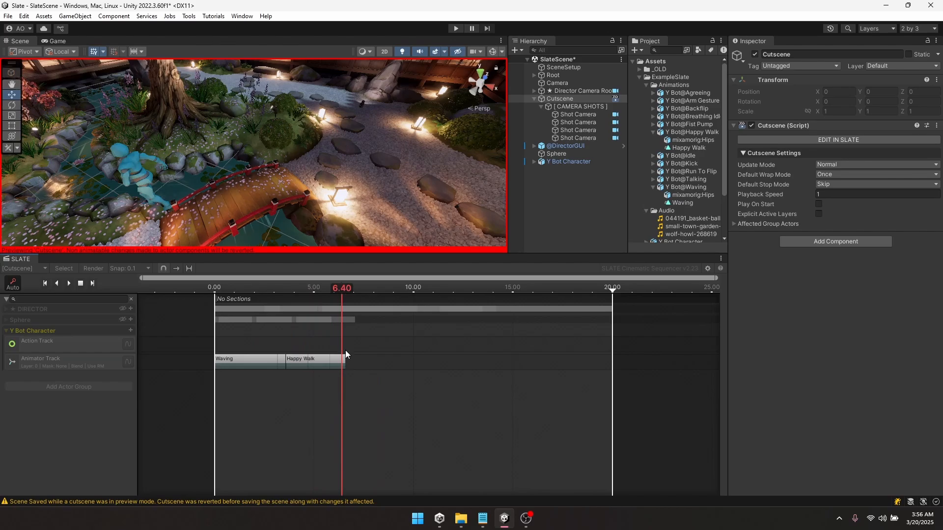
{"action": "left_click_drag", "start_coordinate": [346, 355], "coordinate": [390, 355]}
Scrub through the Happy Walk clip and examine from above how the character's path lines up with the bridge
{"action": "left_click_drag", "start_coordinate": [255, 288], "coordinate": [312, 289]}
{"action": "left_click_drag", "start_coordinate": [295, 127], "coordinate": [305, 200], "text": "alt"}
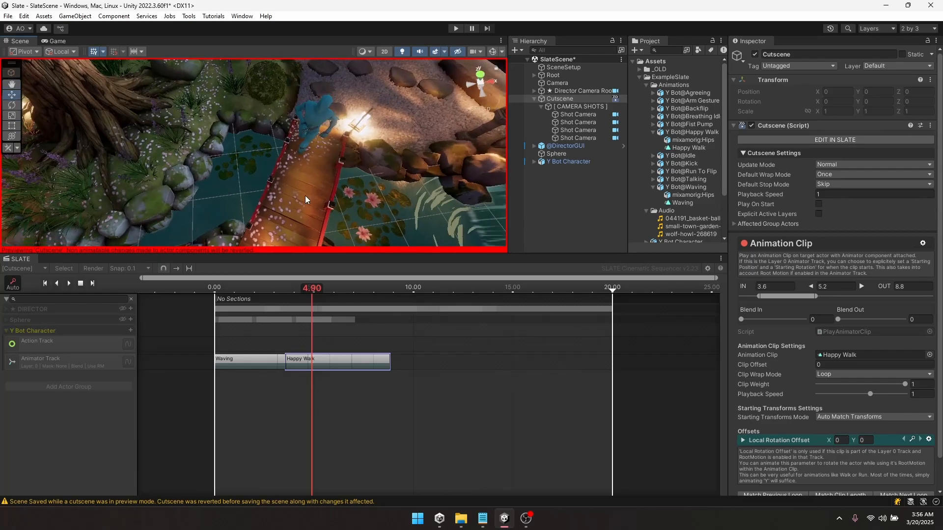
{"action": "left_click_drag", "start_coordinate": [312, 290], "coordinate": [334, 295]}
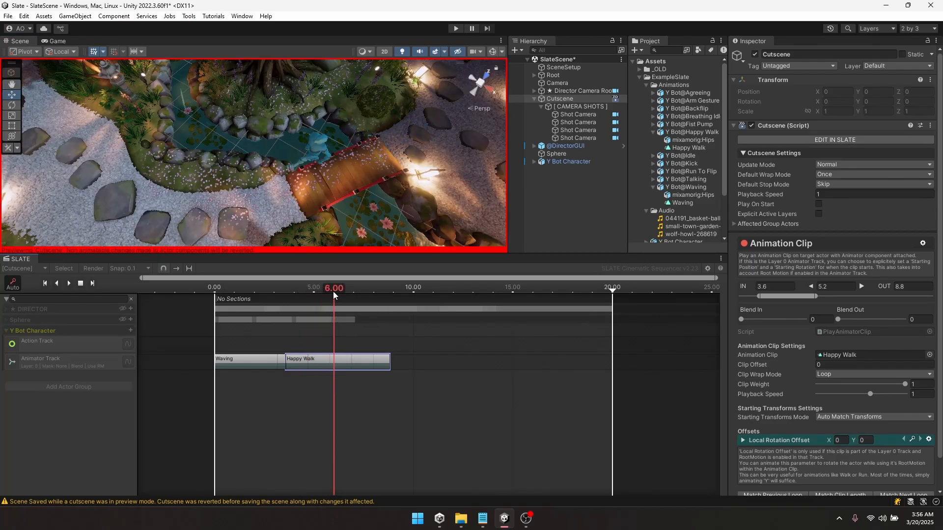
{"action": "mouse_move", "coordinate": [314, 216]}
{"action": "left_mouse_down", "text": "alt"}
{"action": "mouse_move", "coordinate": [288, 215]}
{"action": "mouse_move", "coordinate": [479, 77]}
{"action": "mouse_move", "coordinate": [340, 188]}
{"action": "mouse_move", "coordinate": [322, 229]}
{"action": "left_mouse_up", "text": "alt"}
Rotate the Y Bot Character to about -150.4 on Y in the top view so it walks along the bridge
{"action": "left_click", "coordinate": [479, 77]}
{"action": "left_click_drag", "start_coordinate": [325, 287], "coordinate": [293, 291]}
{"action": "mouse_move", "coordinate": [351, 167]}
{"action": "right_mouse_down", "text": "alt"}
{"action": "mouse_move", "coordinate": [337, 166]}
{"action": "mouse_move", "coordinate": [365, 173]}
{"action": "right_mouse_up", "text": "alt"}
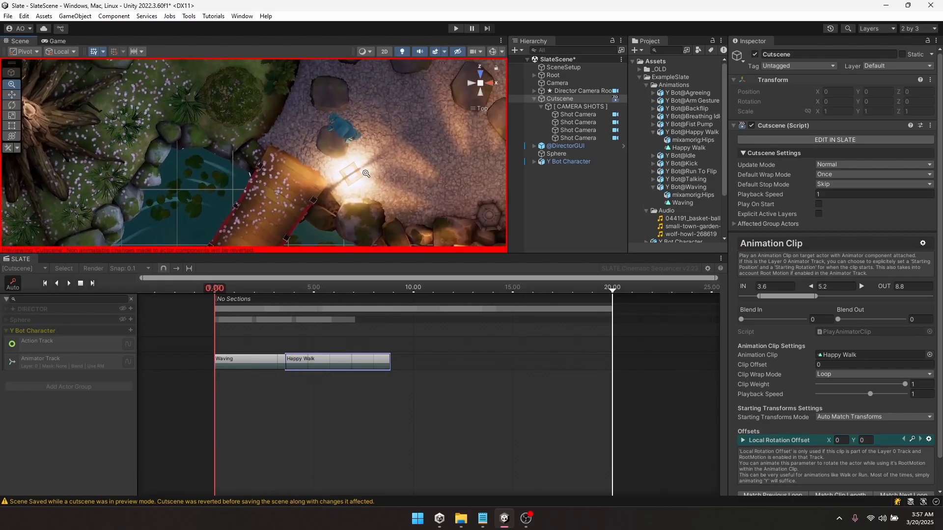
{"action": "left_click", "coordinate": [567, 162]}
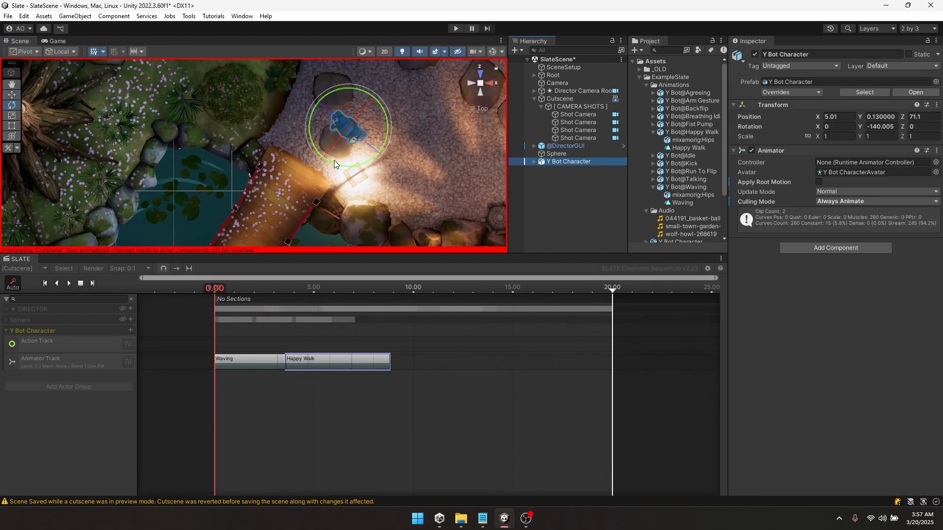
{"action": "left_click_drag", "start_coordinate": [334, 160], "coordinate": [347, 181]}
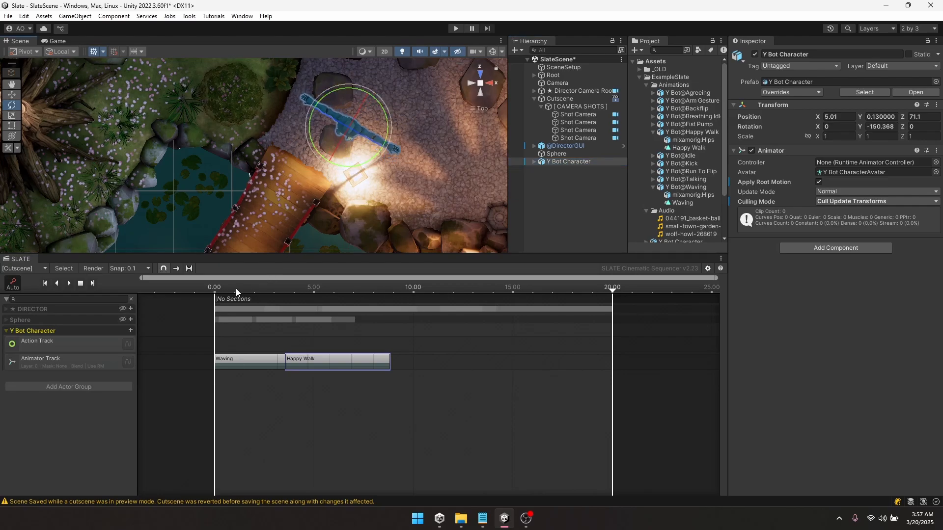
{"action": "left_click_drag", "start_coordinate": [341, 288], "coordinate": [284, 287]}
Extend the Happy Walk clip to the cutscene's end at 20
{"action": "left_click", "coordinate": [313, 360]}
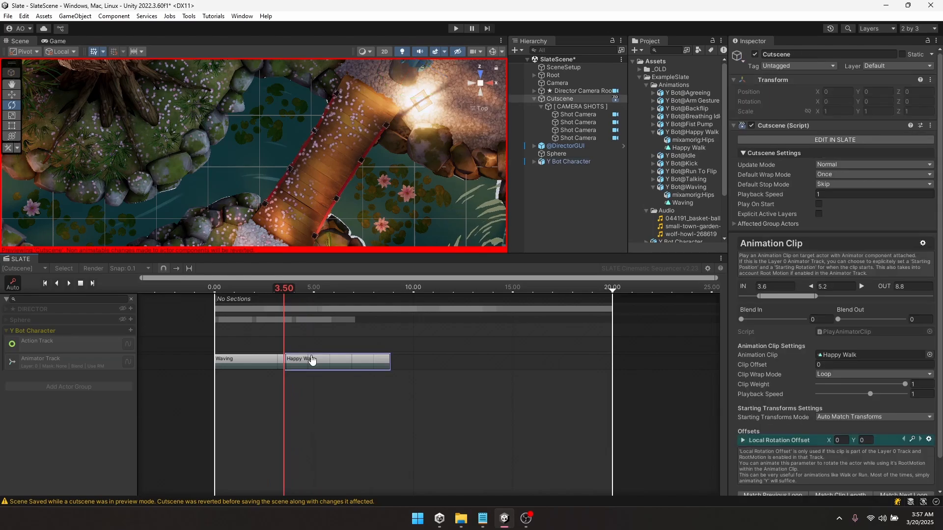
{"action": "scroll", "coordinate": [867, 405], "scroll_direction": "down", "scroll_amount": 1}
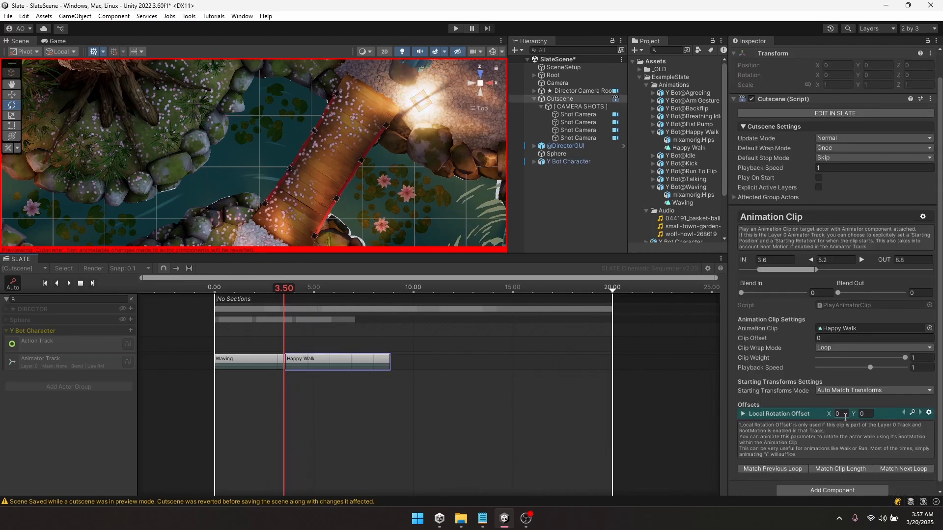
{"action": "left_click_drag", "start_coordinate": [302, 292], "coordinate": [334, 290]}
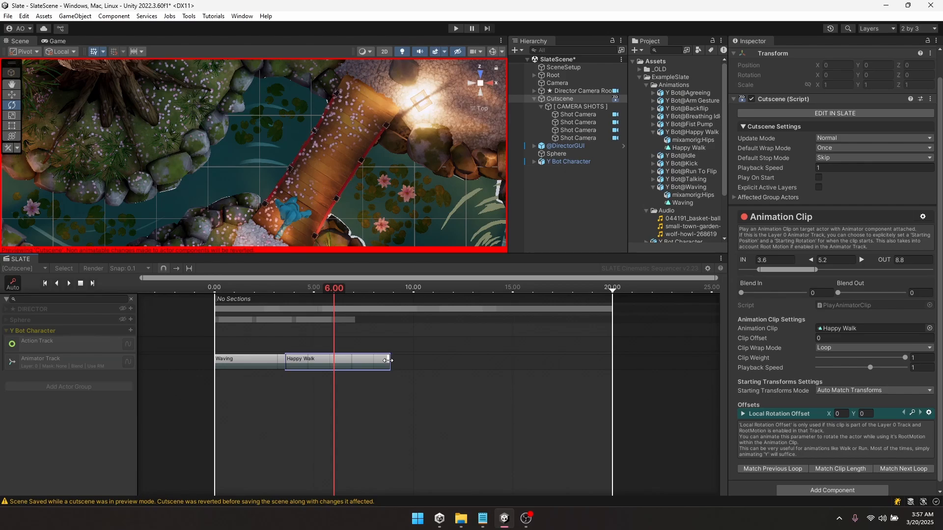
{"action": "left_click_drag", "start_coordinate": [387, 361], "coordinate": [612, 362]}
Key the Happy Walk clip's Local Rotation Offset at 0 at 7.2 and set its Y to 35 at 8.2
{"action": "left_click", "coordinate": [370, 289]}
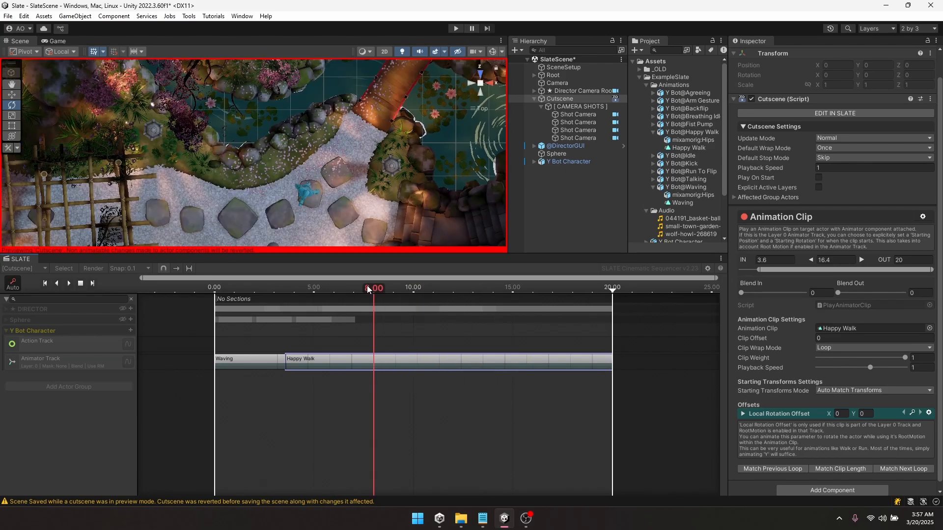
{"action": "mouse_move", "coordinate": [369, 288]}
{"action": "left_mouse_down"}
{"action": "mouse_move", "coordinate": [396, 289]}
{"action": "mouse_move", "coordinate": [343, 289]}
{"action": "mouse_move", "coordinate": [358, 289]}
{"action": "left_mouse_up"}
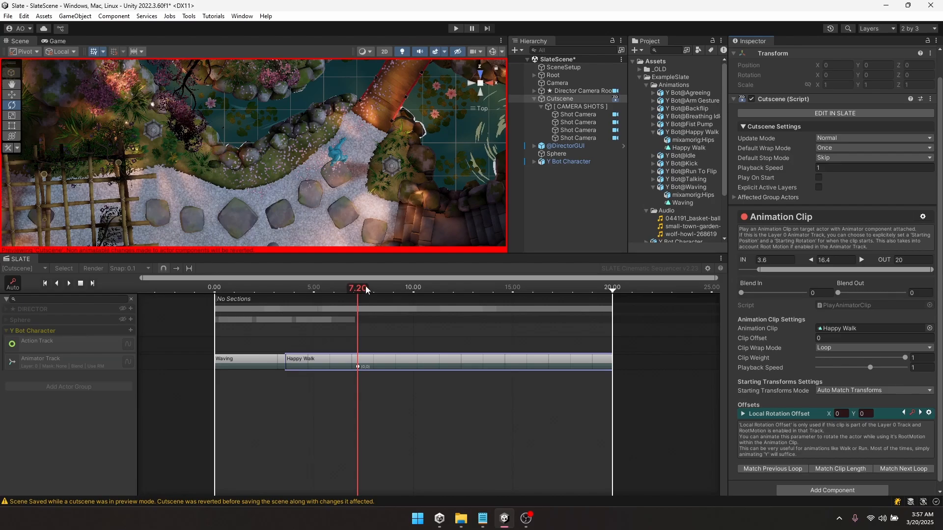
{"action": "left_click_drag", "start_coordinate": [366, 290], "coordinate": [378, 290]}
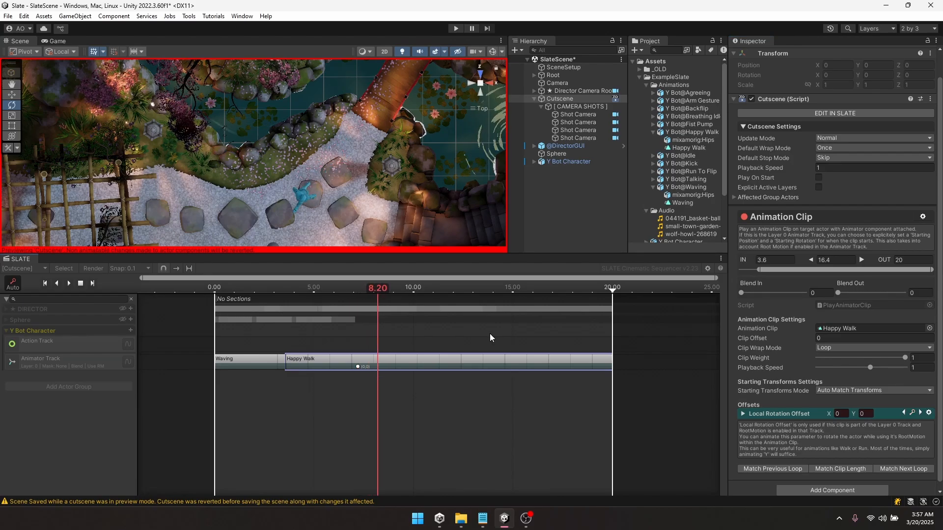
{"action": "left_click", "coordinate": [857, 414]}
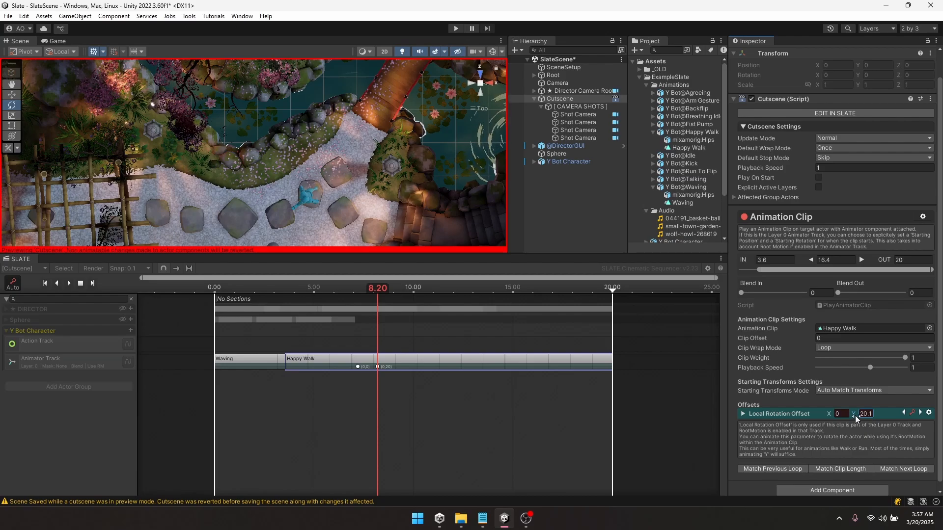
{"action": "left_click_drag", "start_coordinate": [856, 416], "coordinate": [864, 415]}
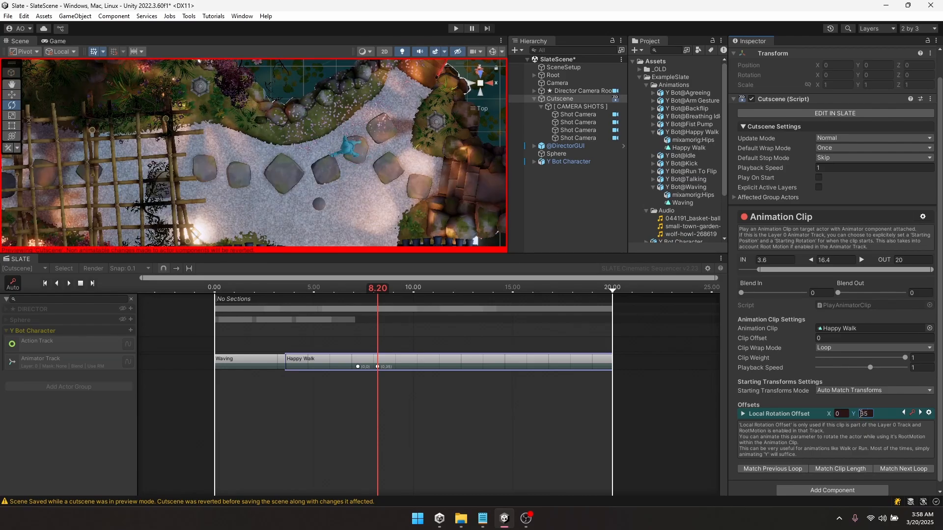
Play and scrub the cutscene to examine from several angles how the character turns along the stone path
{"action": "left_click_drag", "start_coordinate": [366, 293], "coordinate": [342, 289]}
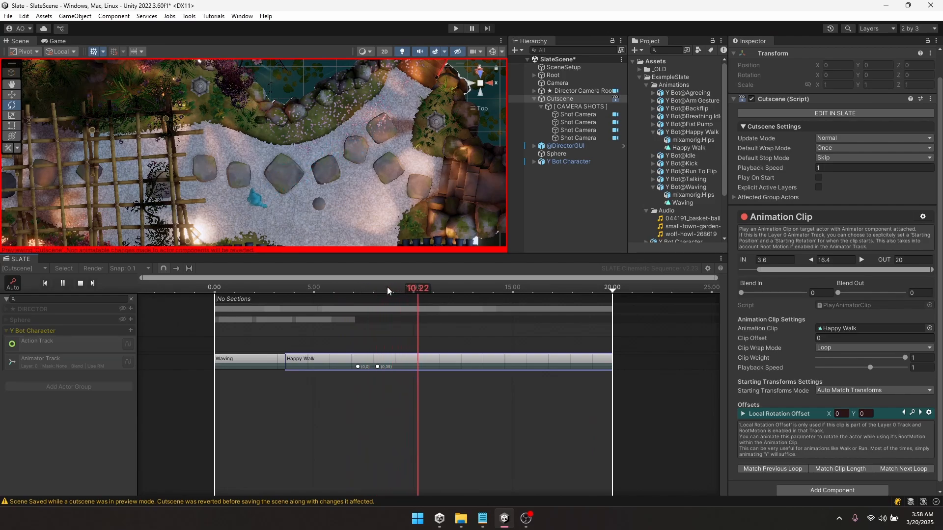
{"action": "left_click_drag", "start_coordinate": [386, 288], "coordinate": [275, 290]}
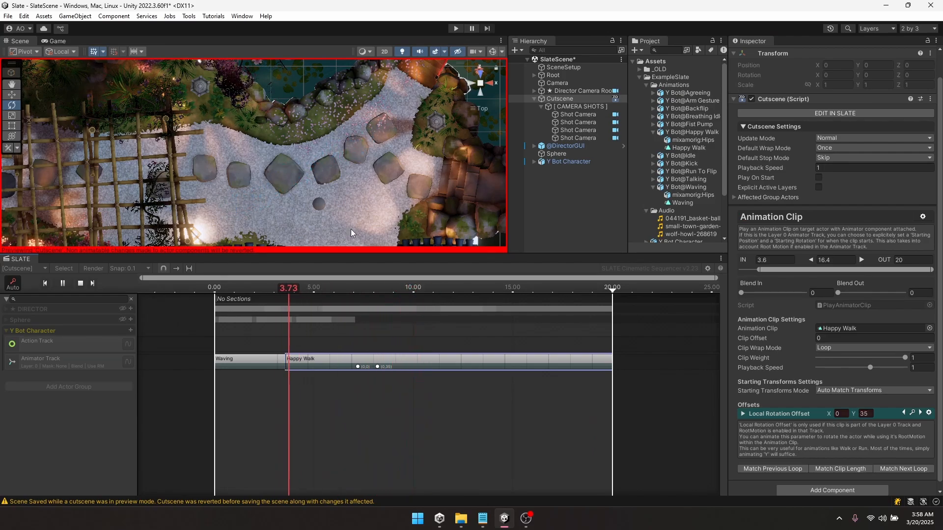
{"action": "middle_click_drag", "start_coordinate": [404, 148], "coordinate": [351, 208]}
{"action": "right_click_drag", "start_coordinate": [351, 208], "coordinate": [251, 158], "text": "alt"}
{"action": "middle_click_drag", "start_coordinate": [260, 183], "coordinate": [309, 137]}
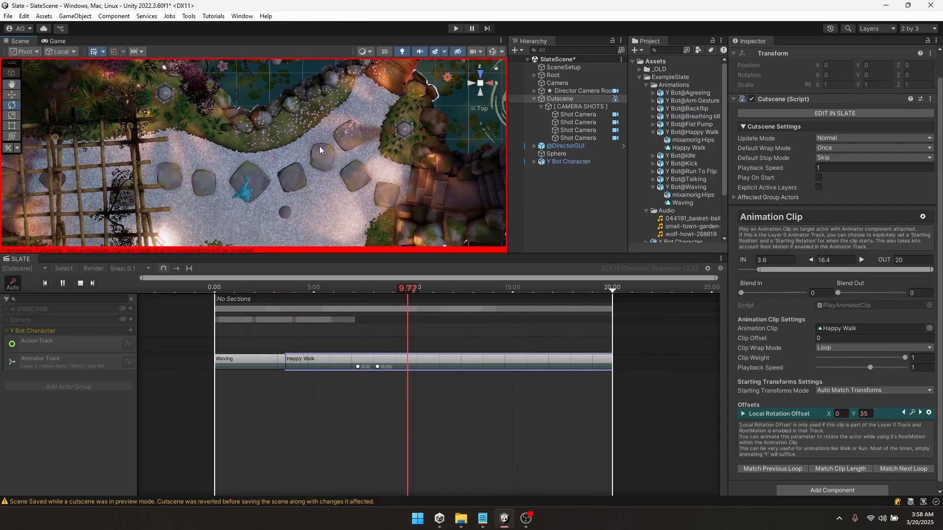
{"action": "key", "text": "space"}
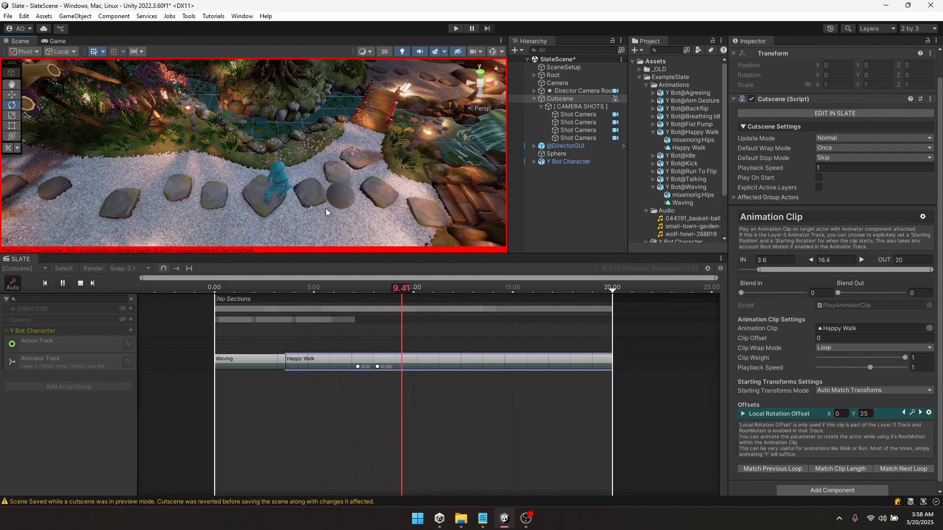
{"action": "left_click", "coordinate": [382, 287]}
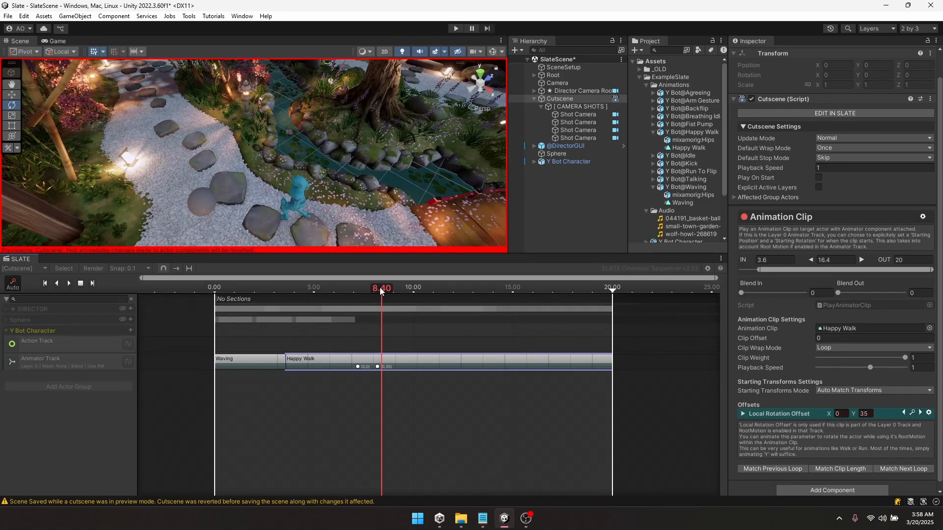
Trim the Happy Walk clip to end at 10 and add a Fist Pump clip from there, matched to its full clip length
{"action": "left_click_drag", "start_coordinate": [379, 290], "coordinate": [414, 291]}
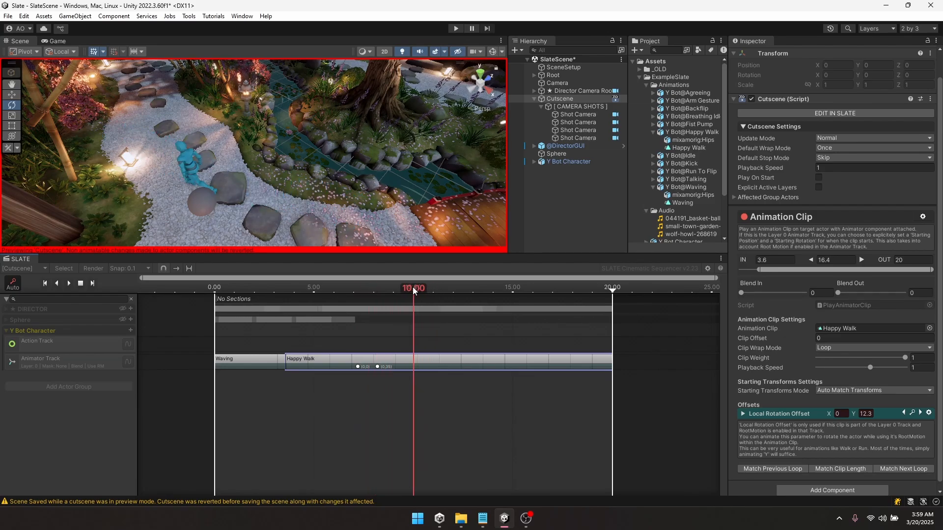
{"action": "left_click_drag", "start_coordinate": [610, 359], "coordinate": [435, 364]}
{"action": "left_click", "coordinate": [418, 364]}
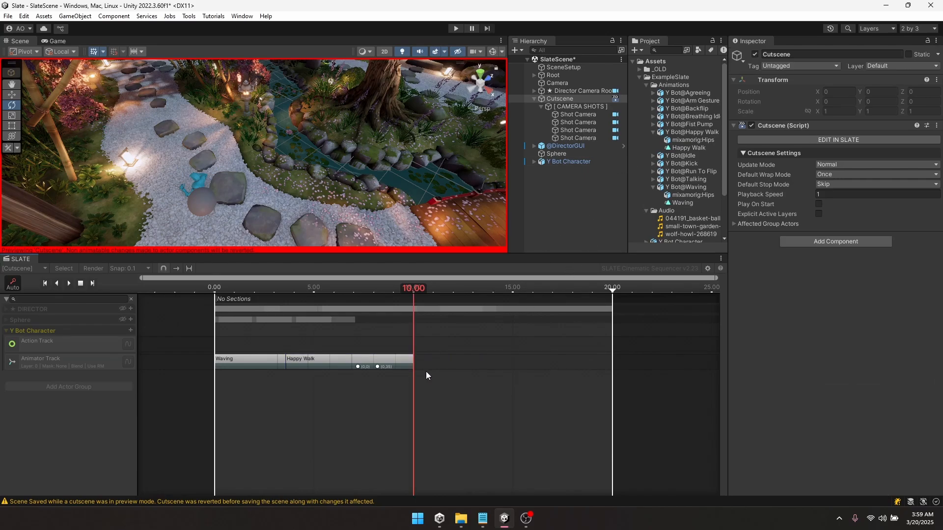
{"action": "right_click", "coordinate": [423, 359]}
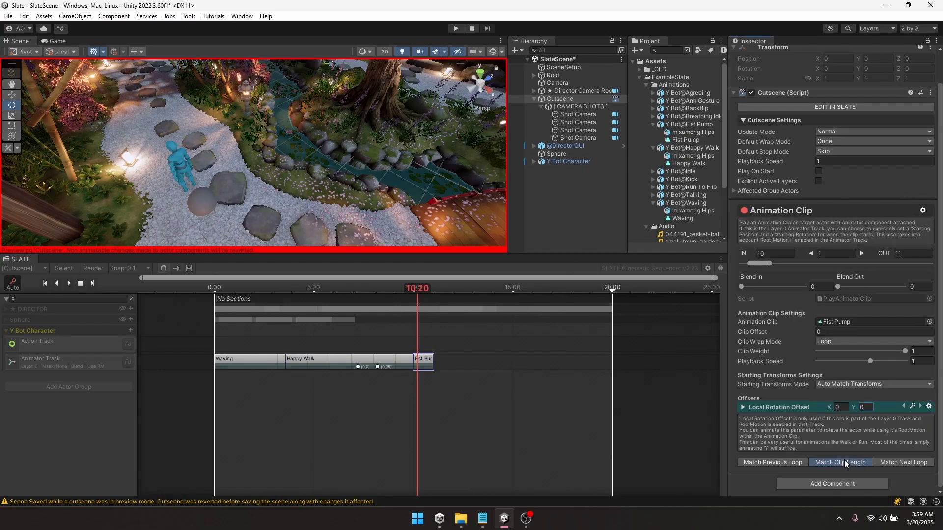
{"action": "left_click", "coordinate": [841, 461]}
Shift the Fist Pump clip to start at about 9.4 so it blends with the Happy Walk clip, and play the transition
{"action": "left_click", "coordinate": [392, 290]}
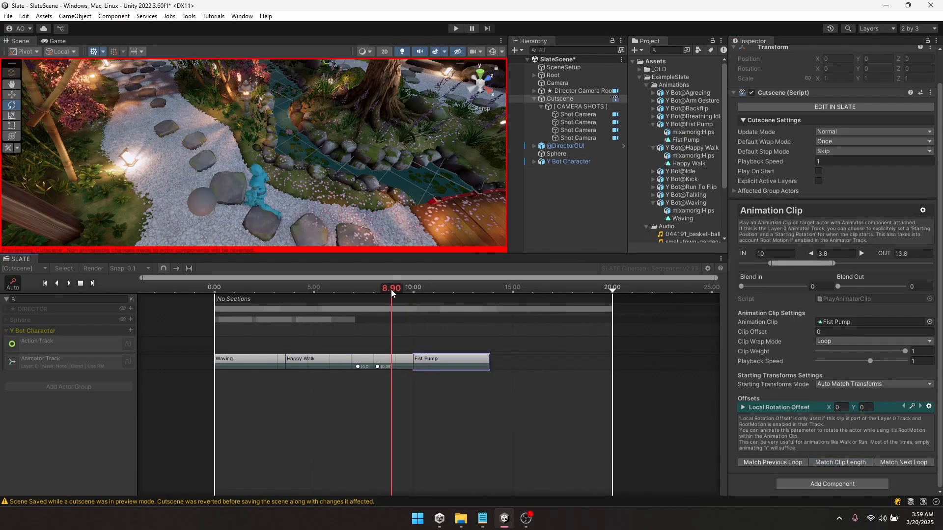
{"action": "mouse_move", "coordinate": [391, 290]}
{"action": "left_mouse_down"}
{"action": "mouse_move", "coordinate": [463, 290]}
{"action": "mouse_move", "coordinate": [373, 287]}
{"action": "mouse_move", "coordinate": [415, 291]}
{"action": "mouse_move", "coordinate": [398, 284]}
{"action": "left_mouse_up"}
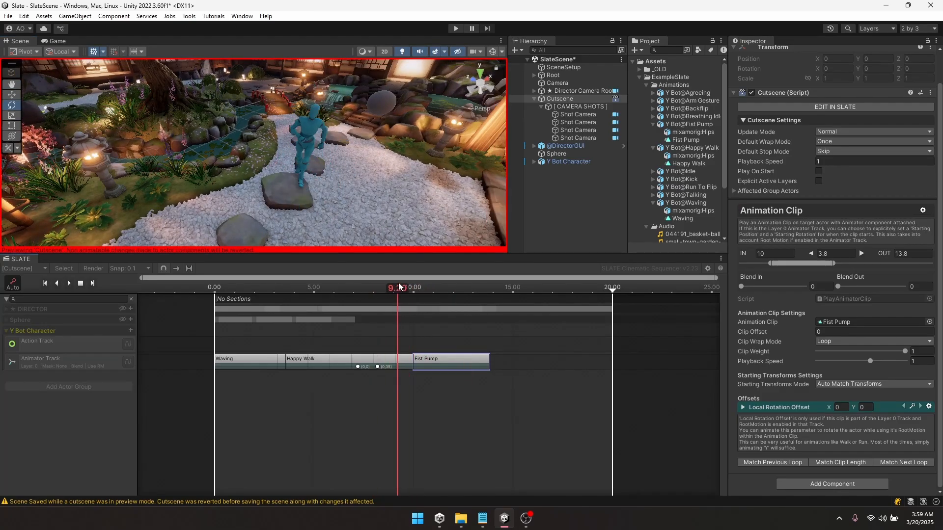
{"action": "key", "text": "space"}
{"action": "key", "text": "space"}
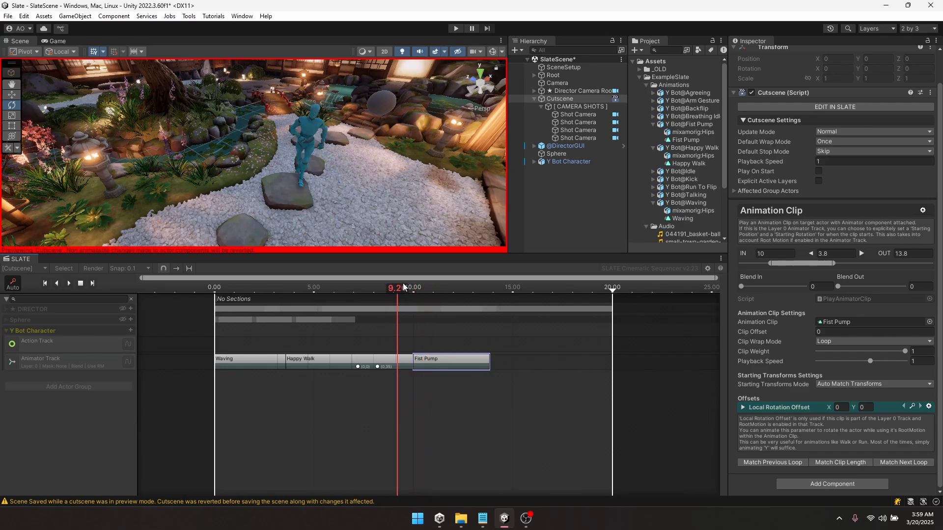
{"action": "scroll", "coordinate": [400, 339], "scroll_direction": "up", "scroll_amount": 5}
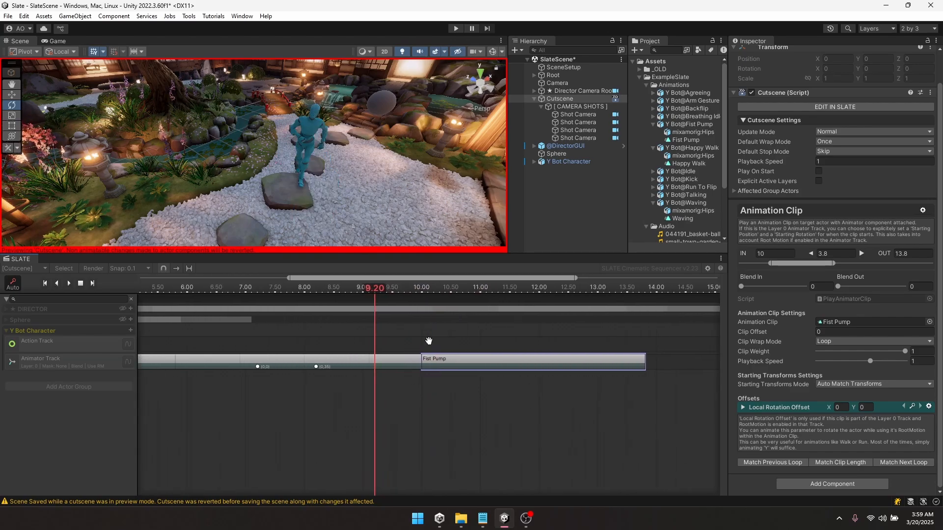
{"action": "middle_click_drag", "start_coordinate": [429, 340], "coordinate": [420, 339]}
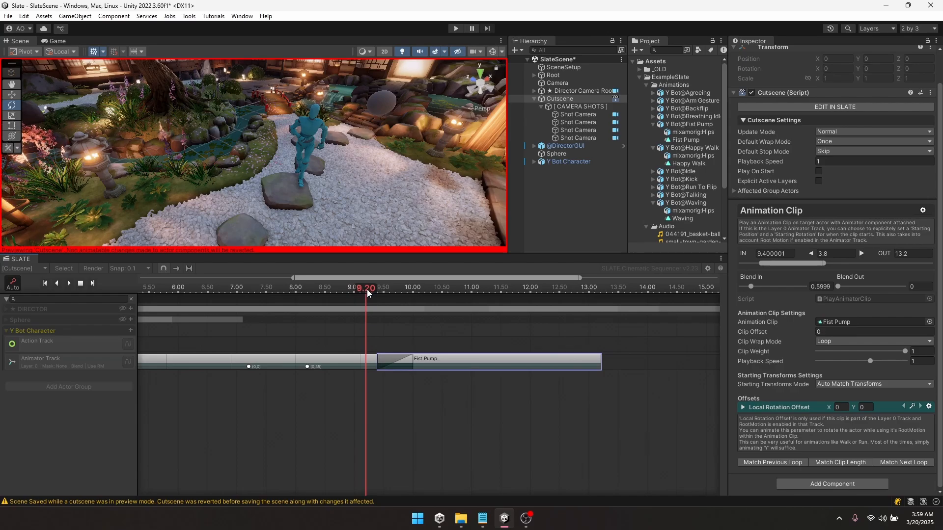
{"action": "key", "text": "space"}
{"action": "left_click_drag", "start_coordinate": [377, 289], "coordinate": [266, 290]}
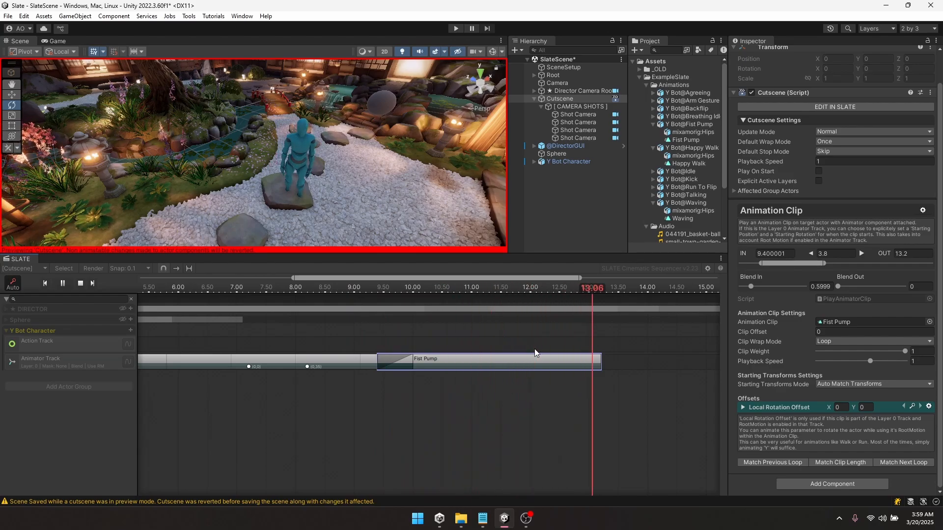
Shorten the cutscene to end with the Fist Pump clip at 13.2 and save the scene
{"action": "key", "text": "ctrl+s"}
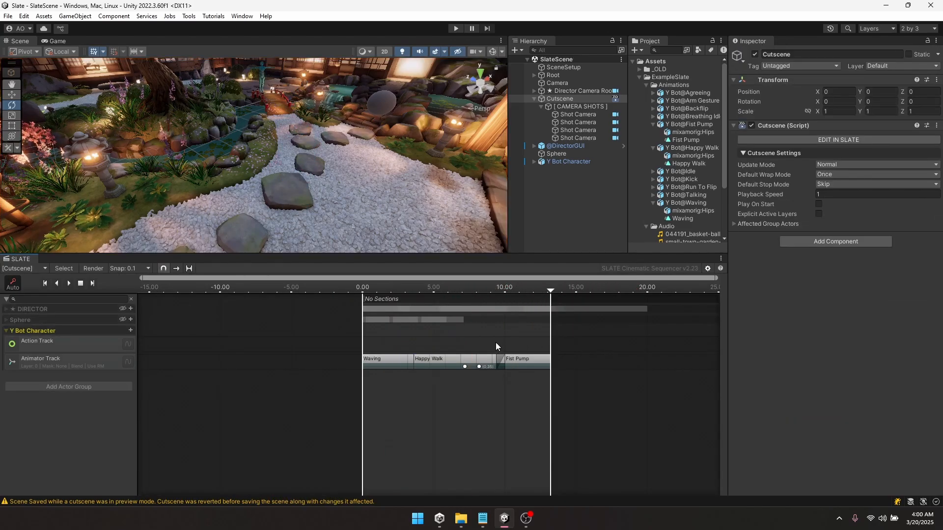
{"action": "scroll", "coordinate": [494, 340], "scroll_direction": "up", "scroll_amount": 4}
{"action": "left_click_drag", "start_coordinate": [418, 287], "coordinate": [440, 299]}
{"action": "middle_click_drag", "start_coordinate": [181, 345], "coordinate": [261, 346]}
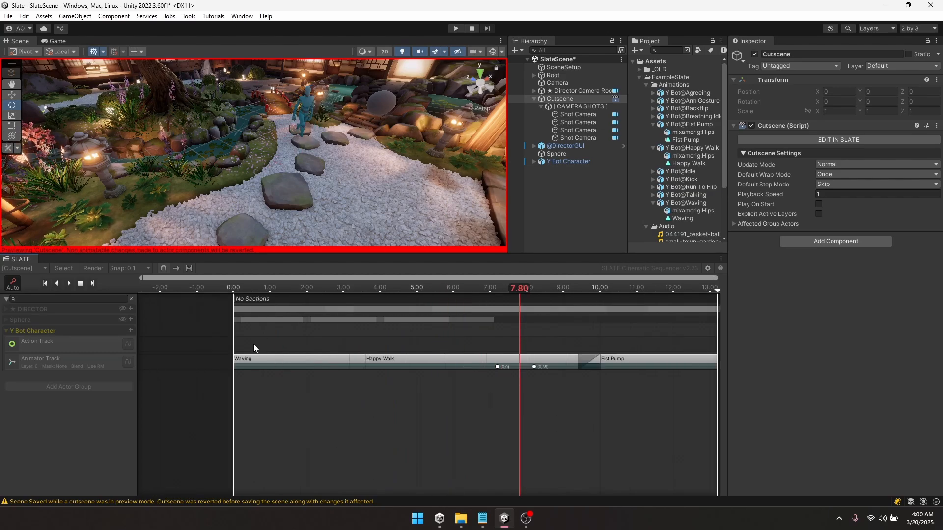
Add a Simple Grounder clip to the Y Bot Character spanning 0 to 13.2 and play the cutscene to check the character's walk
{"action": "right_click", "coordinate": [249, 344]}
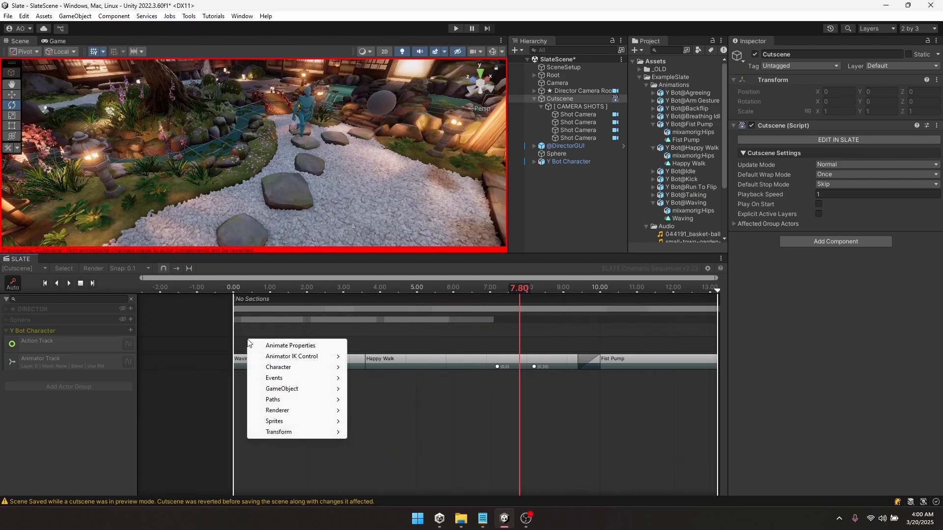
{"action": "mouse_move", "coordinate": [292, 435]}
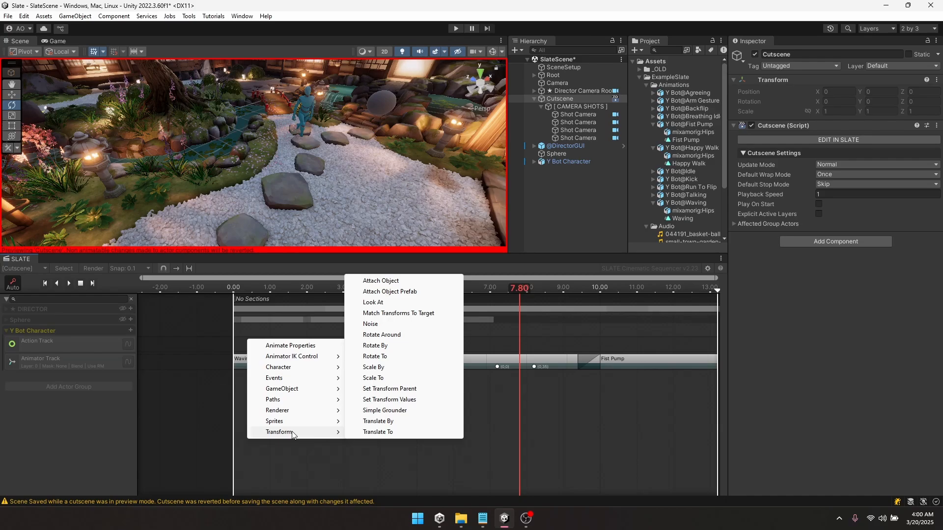
{"action": "left_click", "coordinate": [385, 411]}
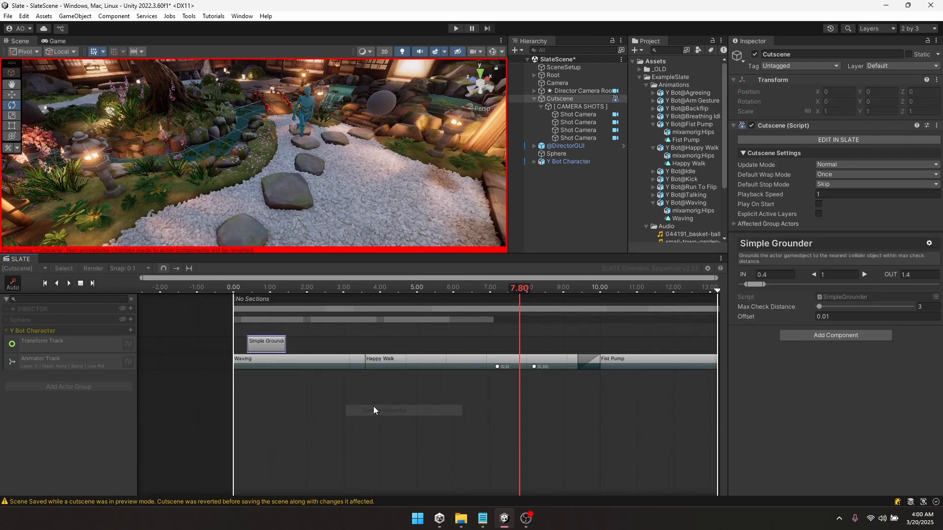
{"action": "scroll", "coordinate": [310, 143], "scroll_direction": "up", "scroll_amount": 3}
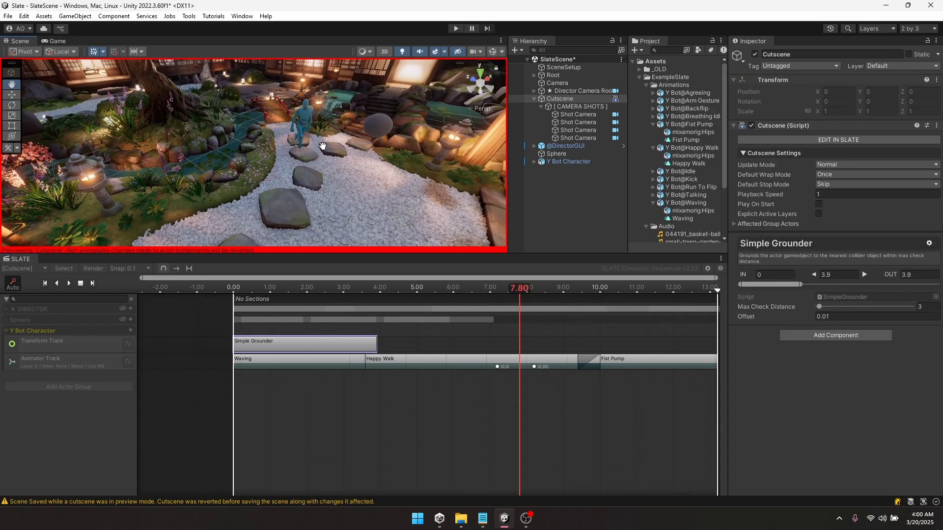
{"action": "middle_click_drag", "start_coordinate": [310, 143], "coordinate": [319, 204]}
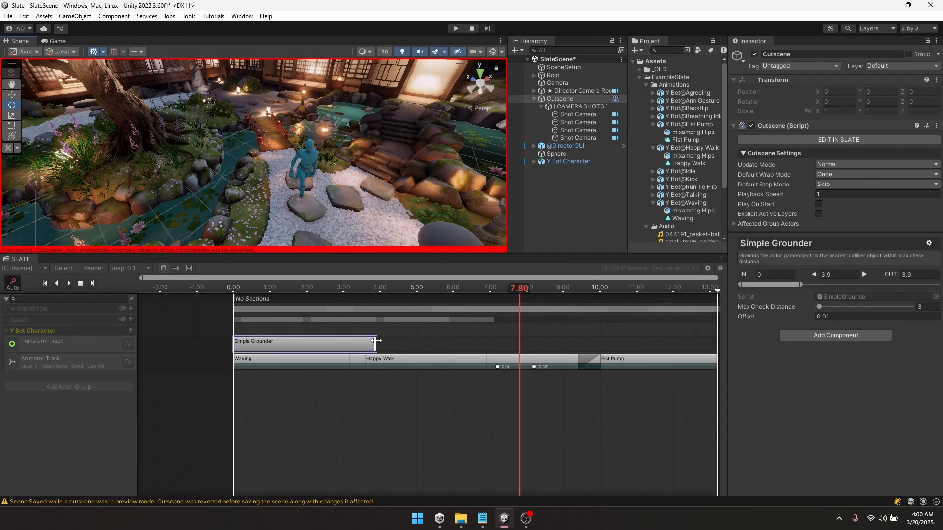
{"action": "left_click_drag", "start_coordinate": [377, 340], "coordinate": [510, 344]}
{"action": "middle_click_drag", "start_coordinate": [418, 371], "coordinate": [619, 373]}
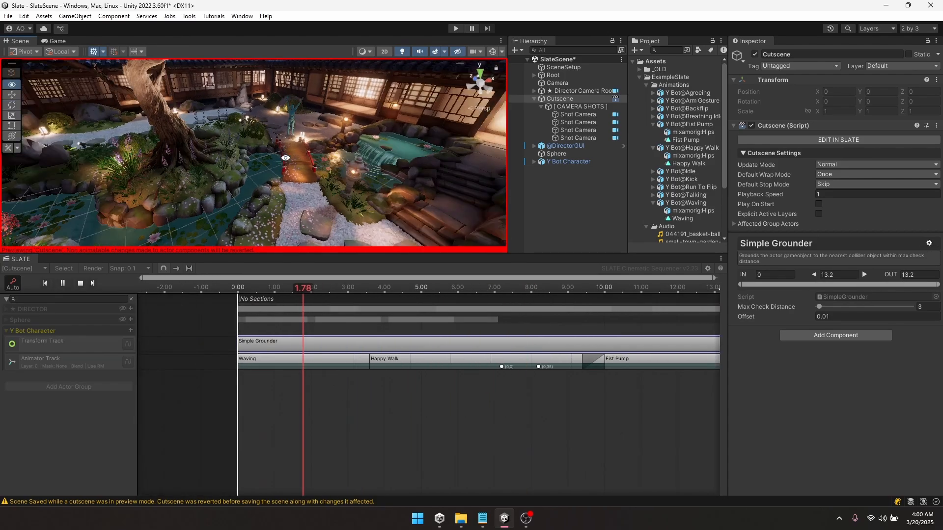
{"action": "middle_click_drag", "start_coordinate": [303, 147], "coordinate": [244, 158]}
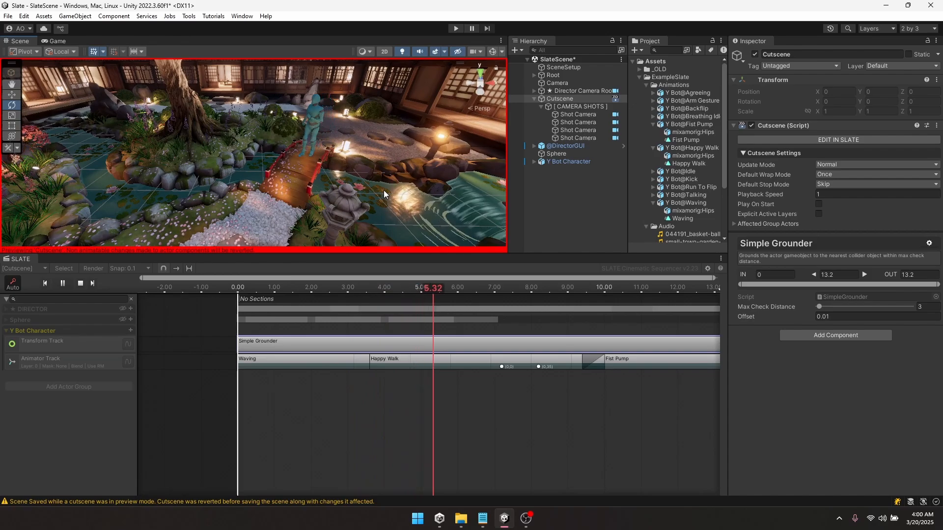
{"action": "middle_click_drag", "start_coordinate": [384, 194], "coordinate": [383, 62]}
{"action": "middle_click_drag", "start_coordinate": [235, 196], "coordinate": [318, 201]}
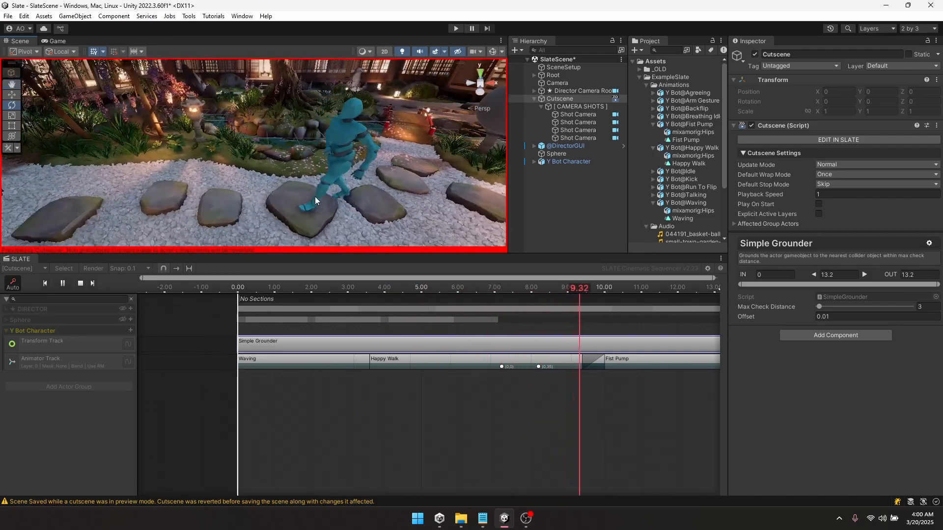
{"action": "scroll", "coordinate": [420, 369], "scroll_direction": "down", "scroll_amount": 1}
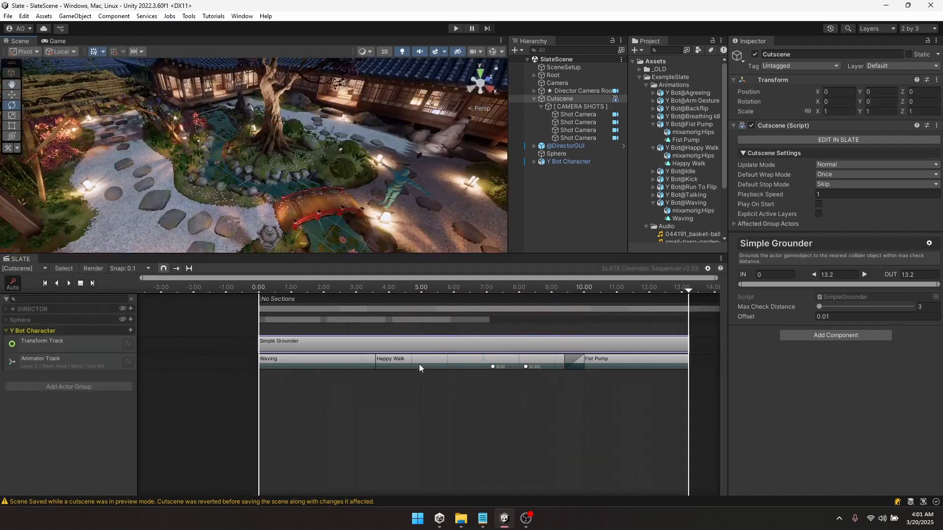
Replace the Fist Pump clip with a Kick clip that briefly blends in from Happy Walk and runs to the cutscene's end, and play it
{"action": "middle_click_drag", "start_coordinate": [419, 368], "coordinate": [356, 375]}
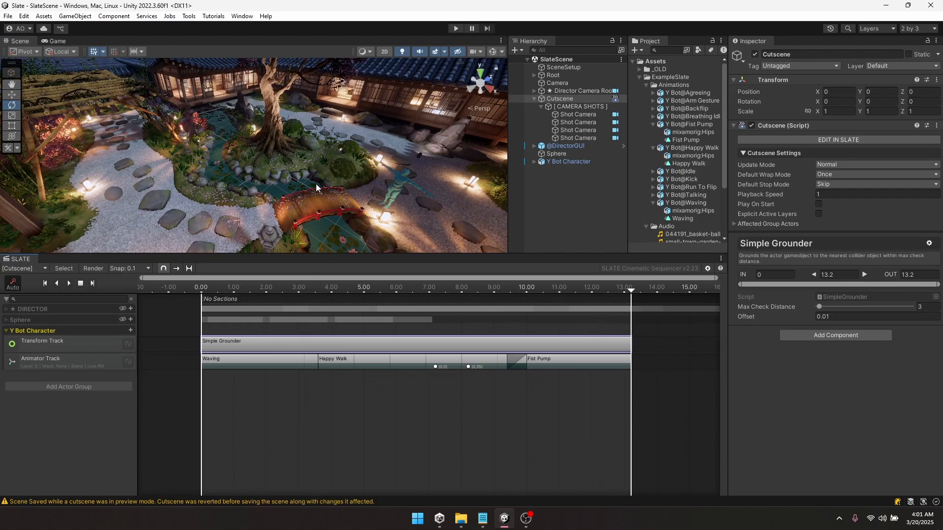
{"action": "left_click_drag", "start_coordinate": [389, 164], "coordinate": [421, 190], "text": "alt"}
{"action": "left_click_drag", "start_coordinate": [268, 291], "coordinate": [560, 289]}
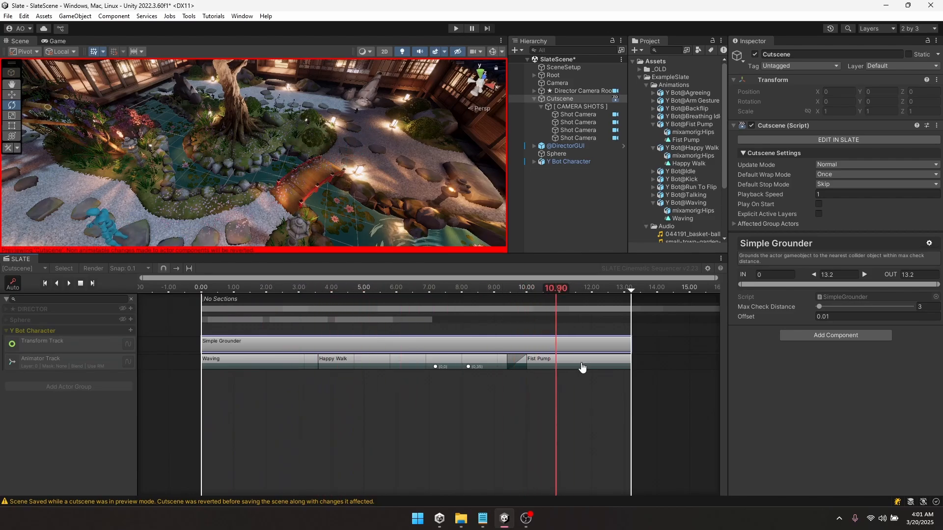
{"action": "left_click", "coordinate": [583, 368]}
{"action": "left_click", "coordinate": [494, 289]}
{"action": "key", "text": "space"}
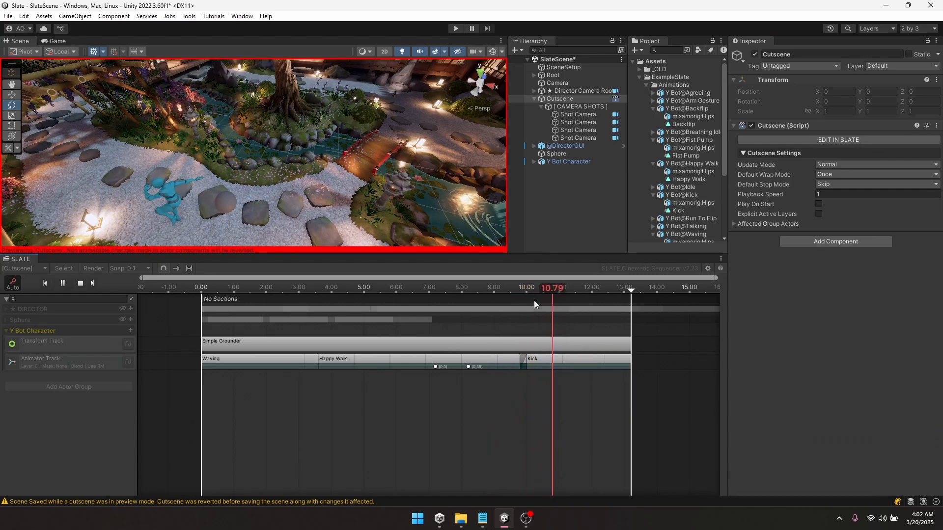
{"action": "left_click_drag", "start_coordinate": [535, 301], "coordinate": [397, 290]}
{"action": "key", "text": "space"}
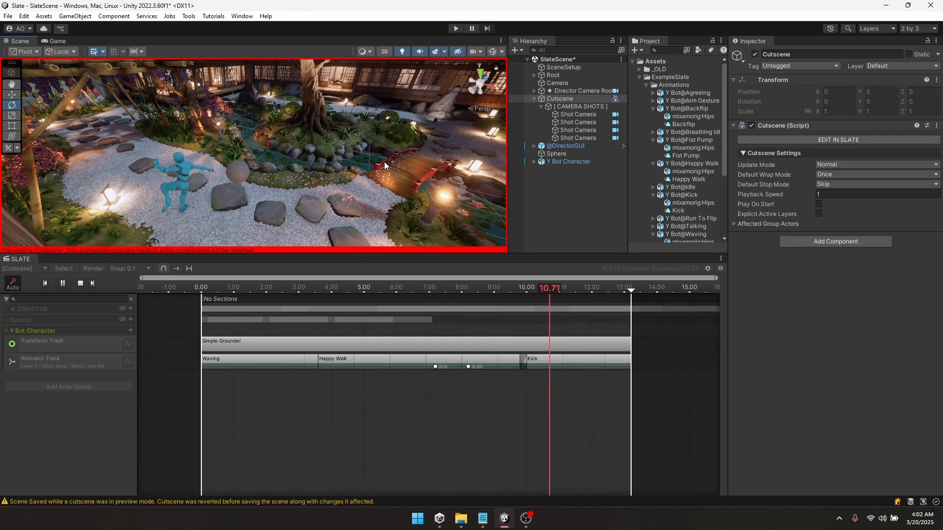
{"action": "key", "text": "space"}
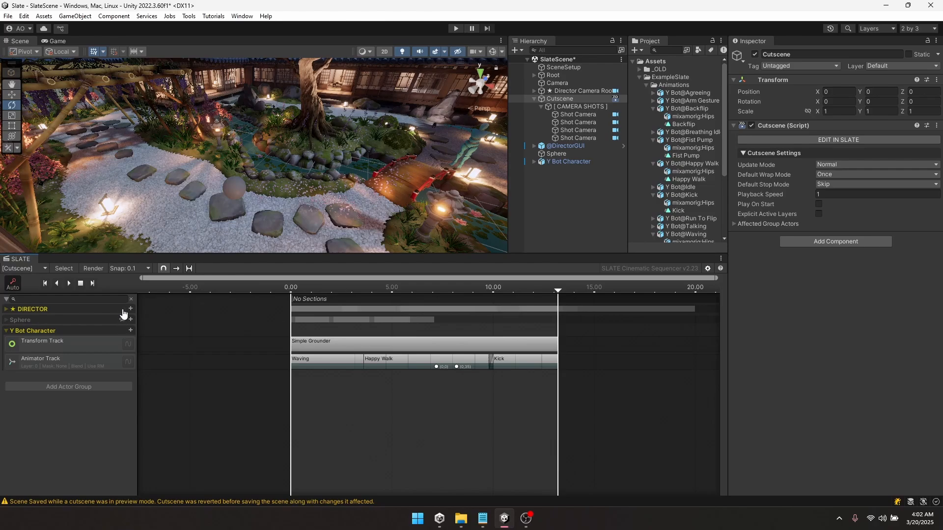
Expand the Director group and, in the game view, move the last camera shot directly after the third so it covers the cutscene's end
{"action": "left_click", "coordinate": [109, 310]}
{"action": "left_click", "coordinate": [6, 310]}
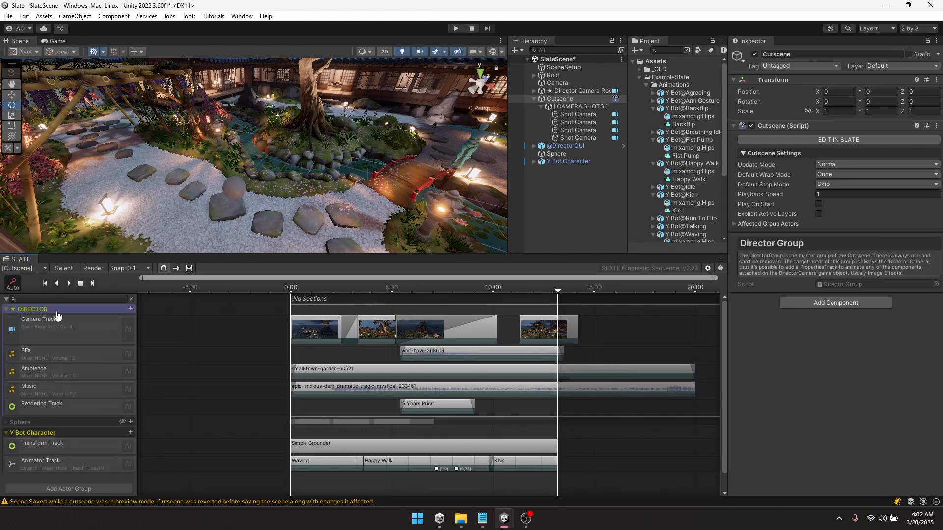
{"action": "left_click", "coordinate": [57, 333]}
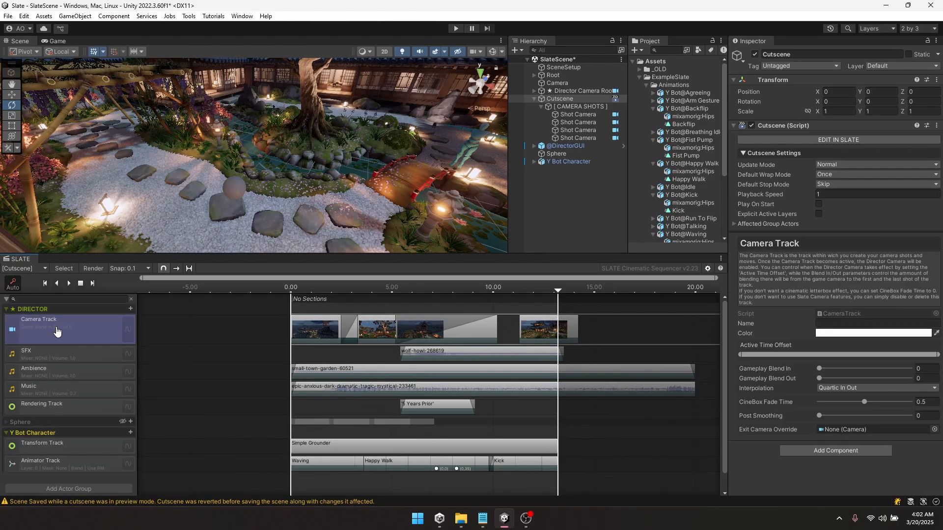
{"action": "left_click", "coordinate": [55, 41]}
{"action": "left_click_drag", "start_coordinate": [364, 291], "coordinate": [529, 296]}
{"action": "mouse_move", "coordinate": [558, 323]}
{"action": "left_mouse_down"}
{"action": "mouse_move", "coordinate": [534, 324]}
{"action": "mouse_move", "coordinate": [563, 323]}
{"action": "left_mouse_up"}
Move the opening camera shot to the end of the Camera Track and add a new Camera Shot clip from 0 to 1.9
{"action": "left_click_drag", "start_coordinate": [533, 290], "coordinate": [288, 289]}
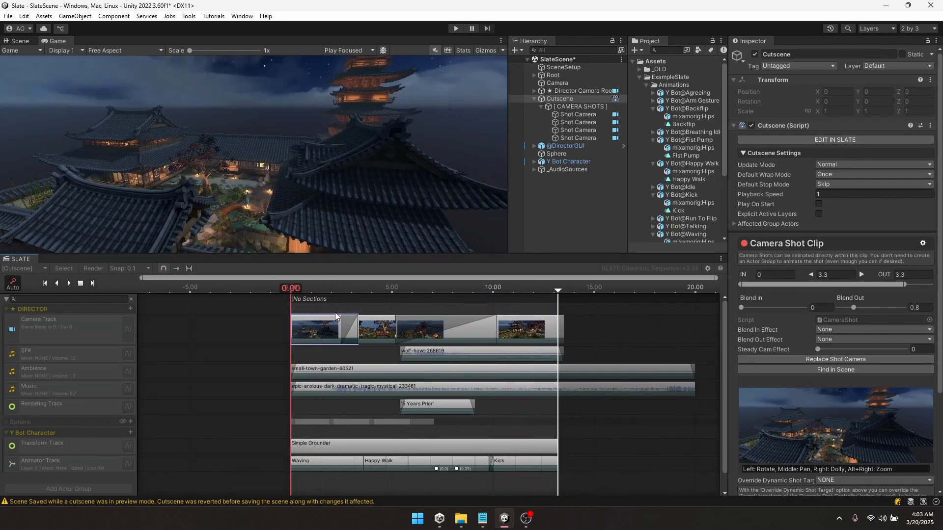
{"action": "left_click_drag", "start_coordinate": [556, 324], "coordinate": [584, 327]}
{"action": "right_click", "coordinate": [304, 327]}
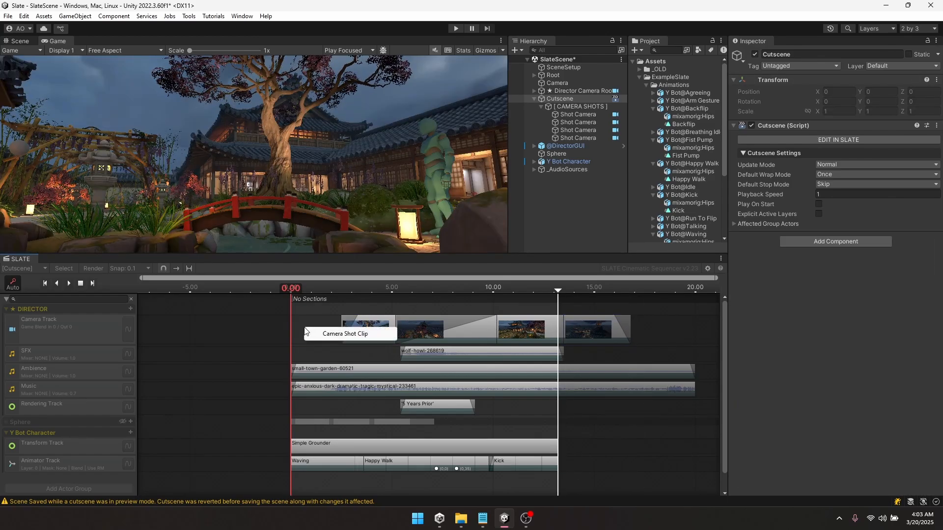
{"action": "left_click", "coordinate": [320, 330]}
{"action": "left_click_drag", "start_coordinate": [320, 332], "coordinate": [289, 332]}
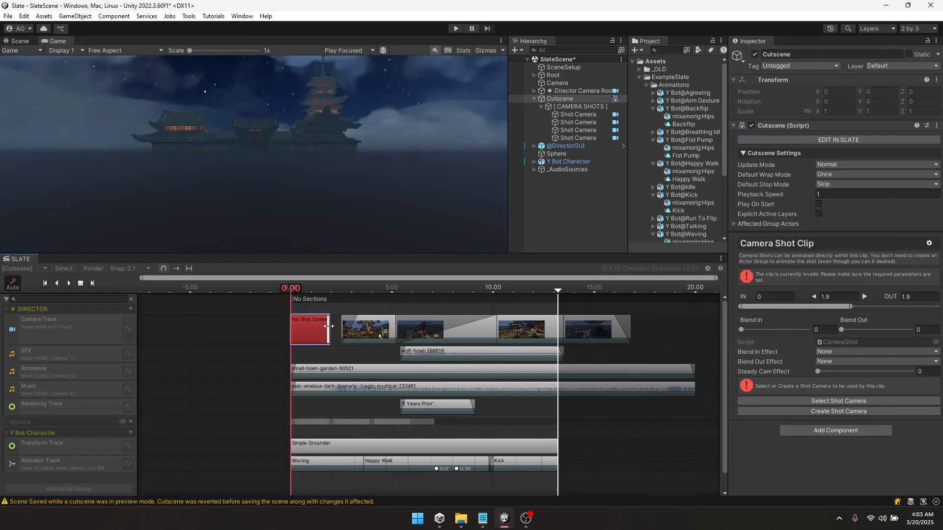
Create a shot camera for the new clip, framing the waving character beside the pond
{"action": "left_click", "coordinate": [18, 40]}
{"action": "left_click", "coordinate": [843, 412]}
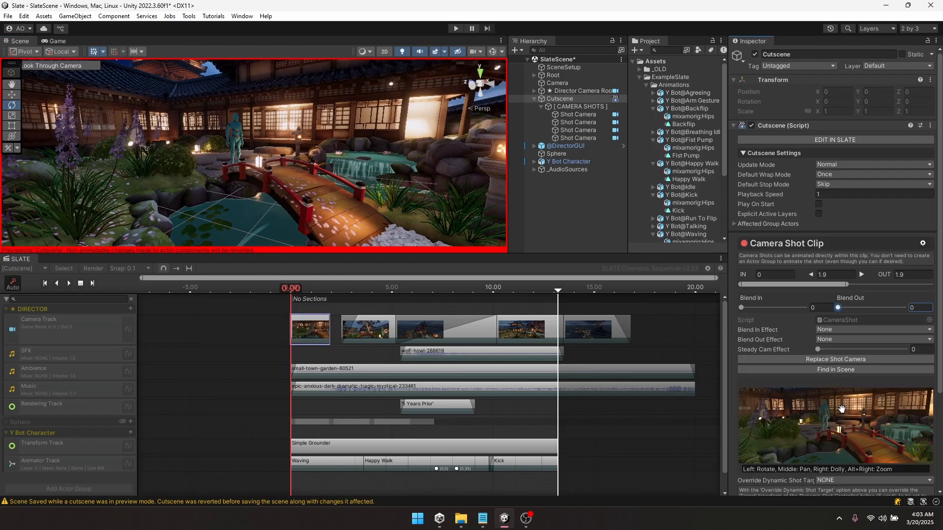
{"action": "left_click", "coordinate": [328, 288]}
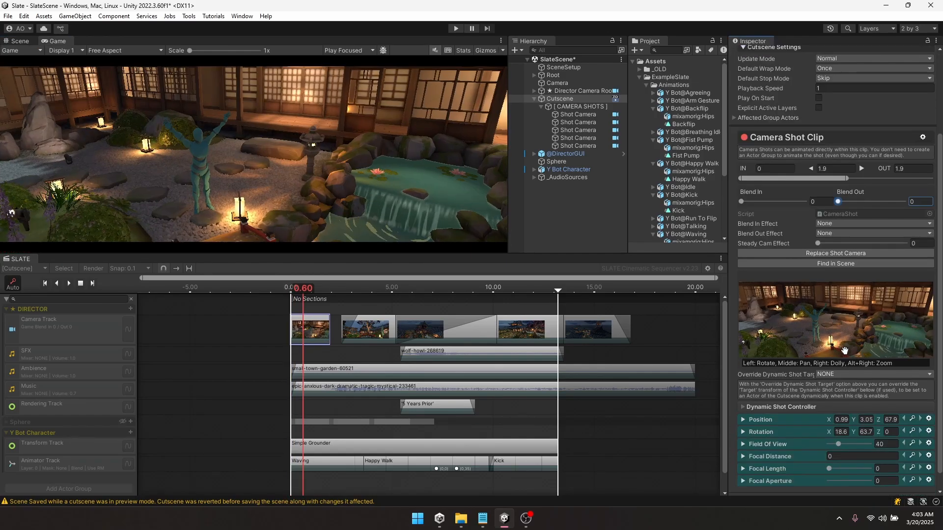
Move the remaining camera shots and the wolf howl clip earlier to follow the new opening shot, and play the cutscene from the start
{"action": "left_click_drag", "start_coordinate": [597, 354], "coordinate": [373, 314]}
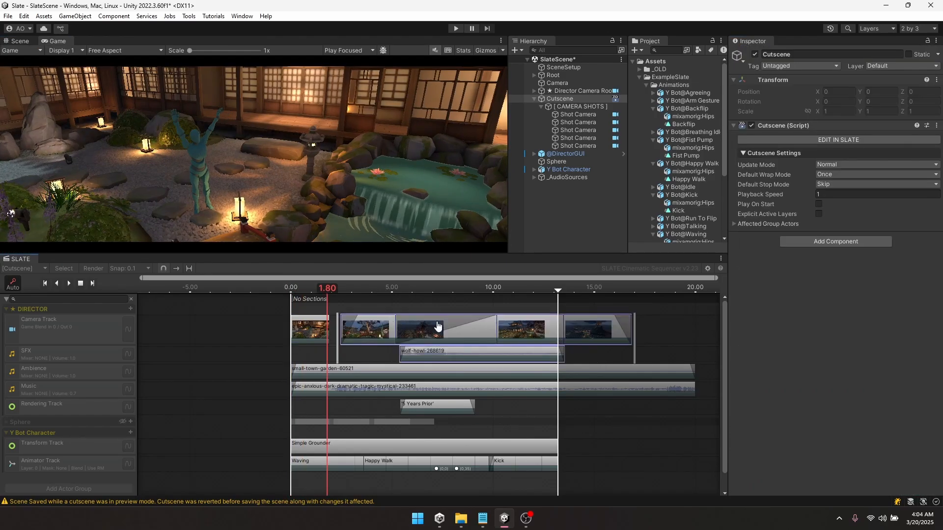
{"action": "left_click_drag", "start_coordinate": [436, 324], "coordinate": [421, 340]}
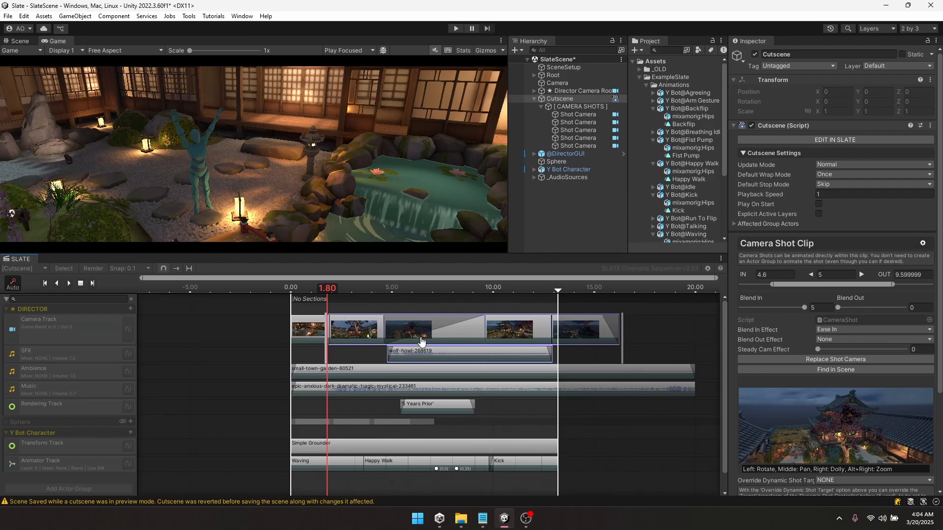
{"action": "left_click", "coordinate": [660, 331]}
{"action": "left_click", "coordinate": [284, 289]}
{"action": "key", "text": "space"}
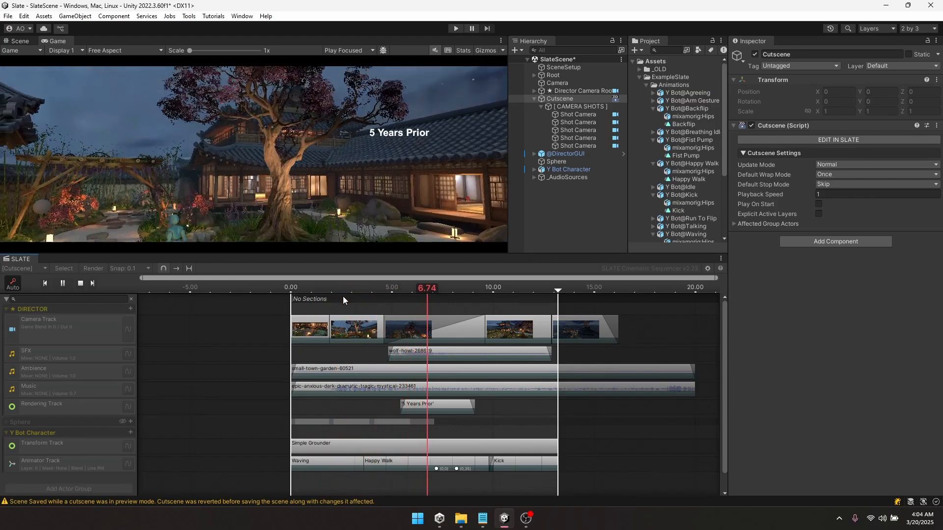
At about 8.8, reframe the third camera shot closer to the garden so it shows the character on the path beside the tree
{"action": "key", "text": "Escape"}
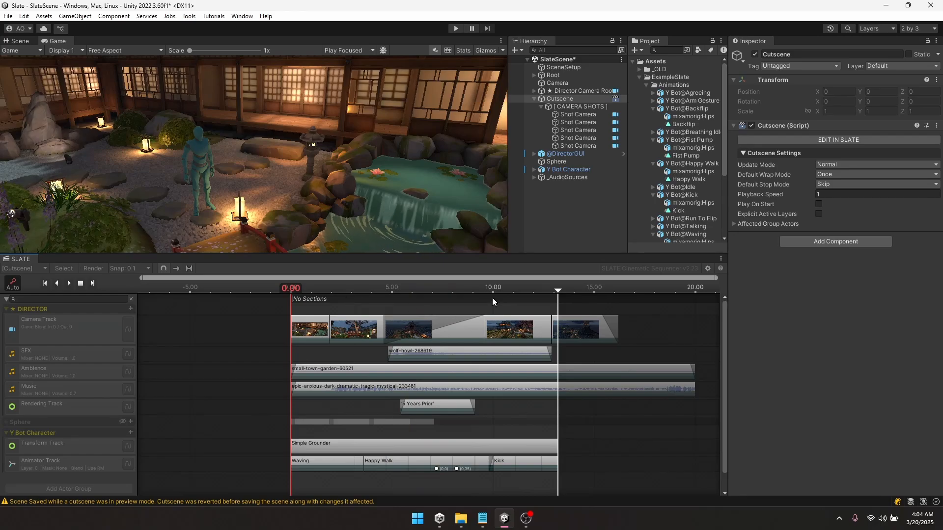
{"action": "mouse_move", "coordinate": [479, 286]}
{"action": "left_mouse_down"}
{"action": "mouse_move", "coordinate": [440, 287]}
{"action": "mouse_move", "coordinate": [466, 290]}
{"action": "left_mouse_up"}
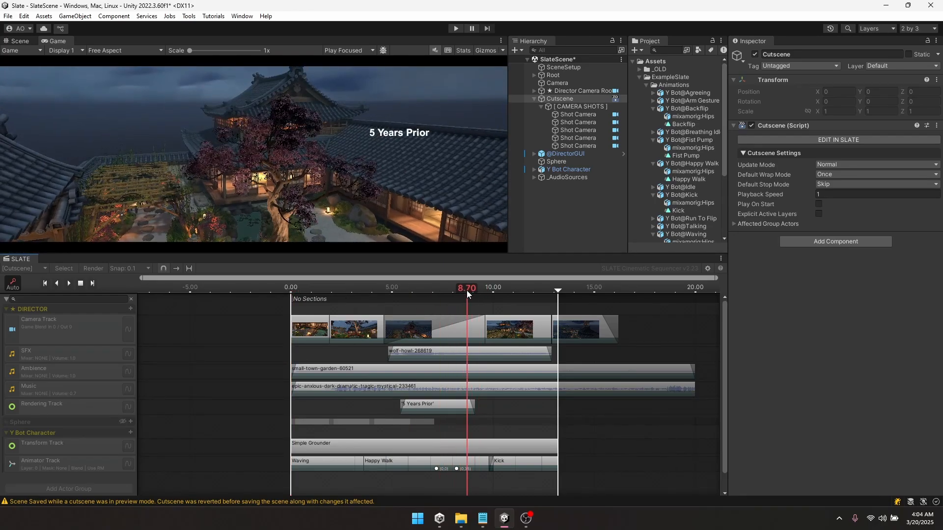
{"action": "left_click", "coordinate": [456, 336]}
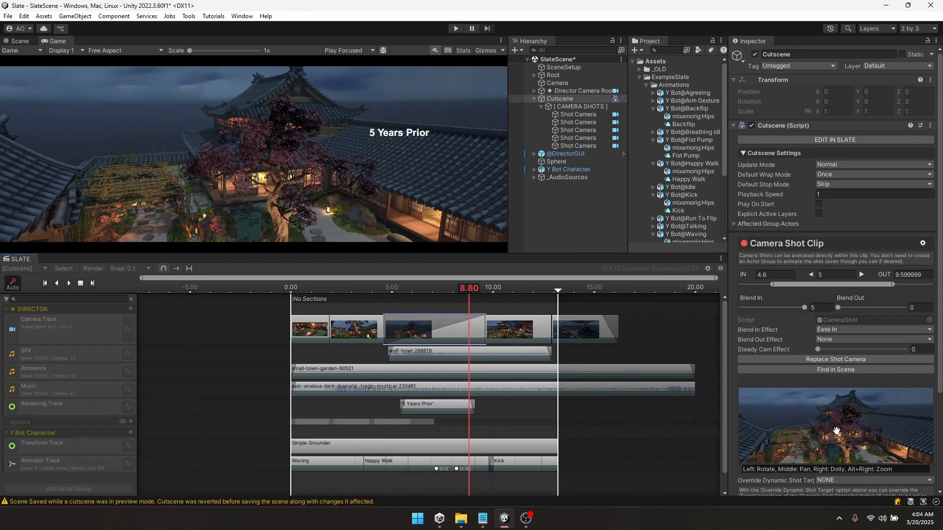
{"action": "left_click_drag", "start_coordinate": [836, 430], "coordinate": [841, 408]}
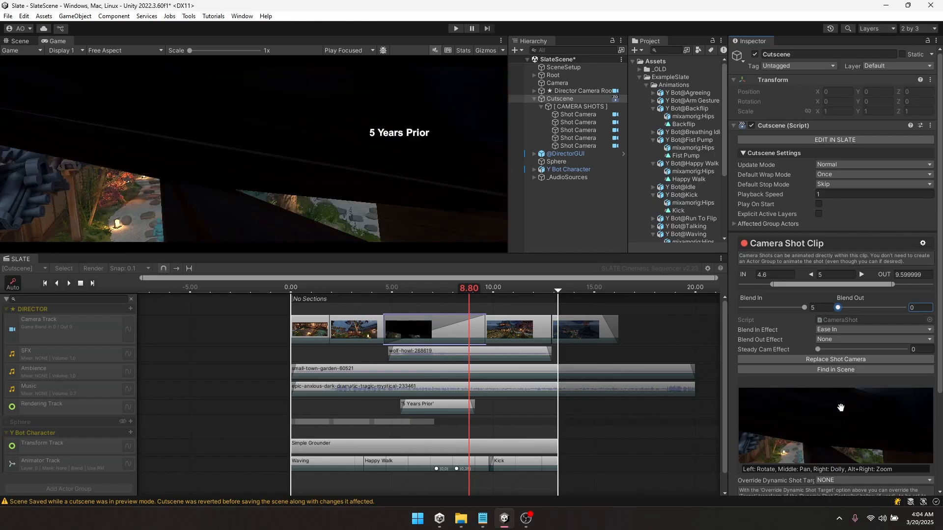
{"action": "scroll", "coordinate": [804, 299], "scroll_direction": "down", "scroll_amount": 3}
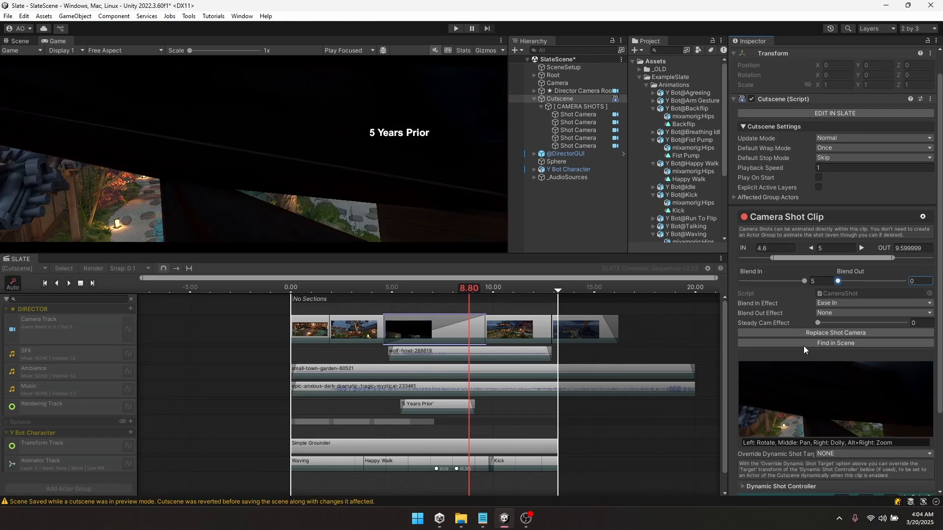
{"action": "left_click_drag", "start_coordinate": [815, 327], "coordinate": [829, 314]}
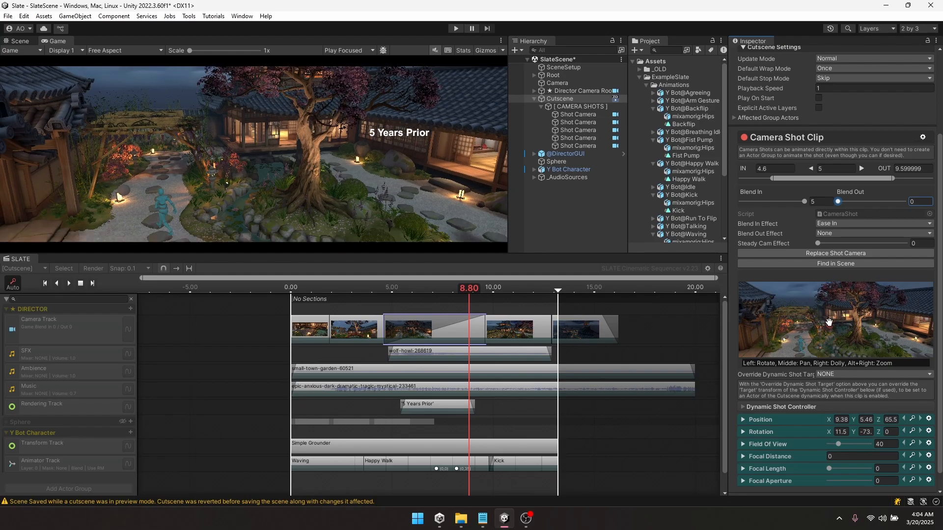
Replace the final camera shot with the fourth one, starting it at about 10.9, and extend the third shot to meet it
{"action": "left_click_drag", "start_coordinate": [468, 287], "coordinate": [498, 286]}
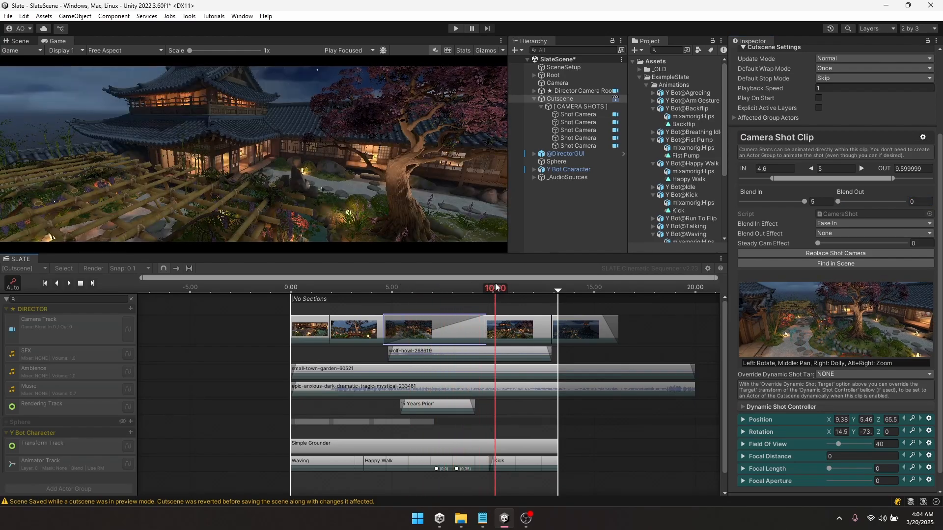
{"action": "left_click", "coordinate": [509, 321]}
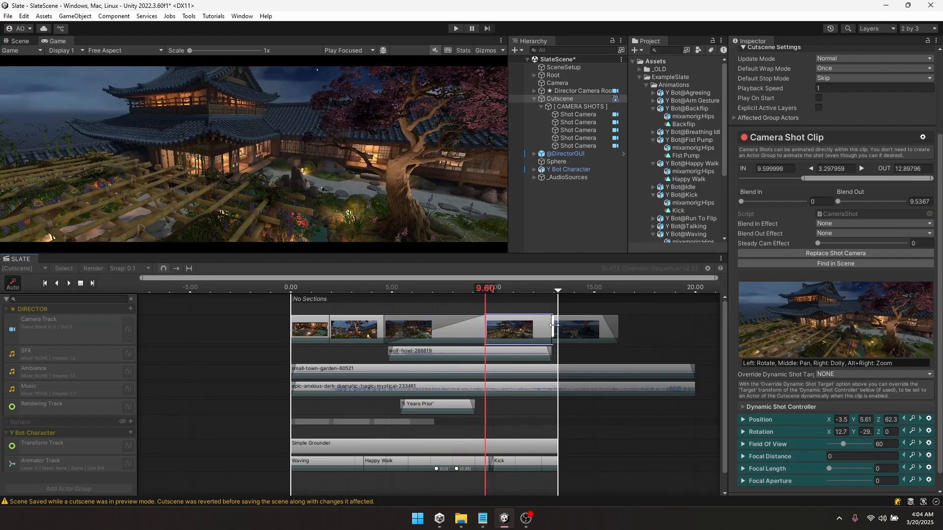
{"action": "left_click", "coordinate": [577, 328]}
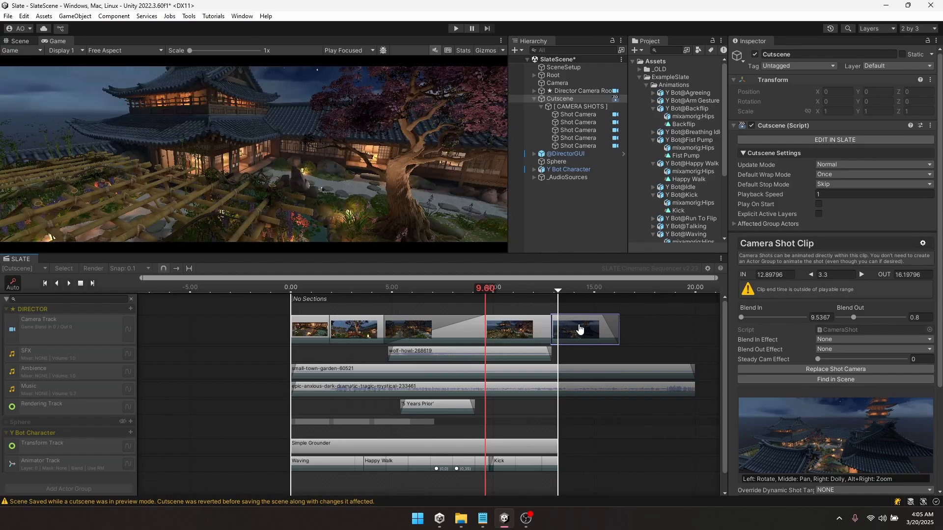
{"action": "left_click_drag", "start_coordinate": [598, 331], "coordinate": [540, 329]}
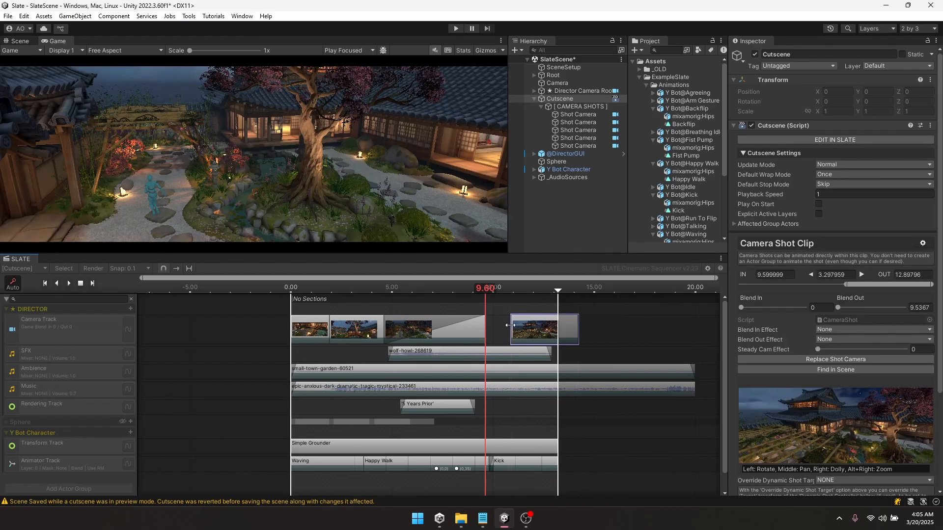
{"action": "left_click_drag", "start_coordinate": [485, 323], "coordinate": [497, 321]}
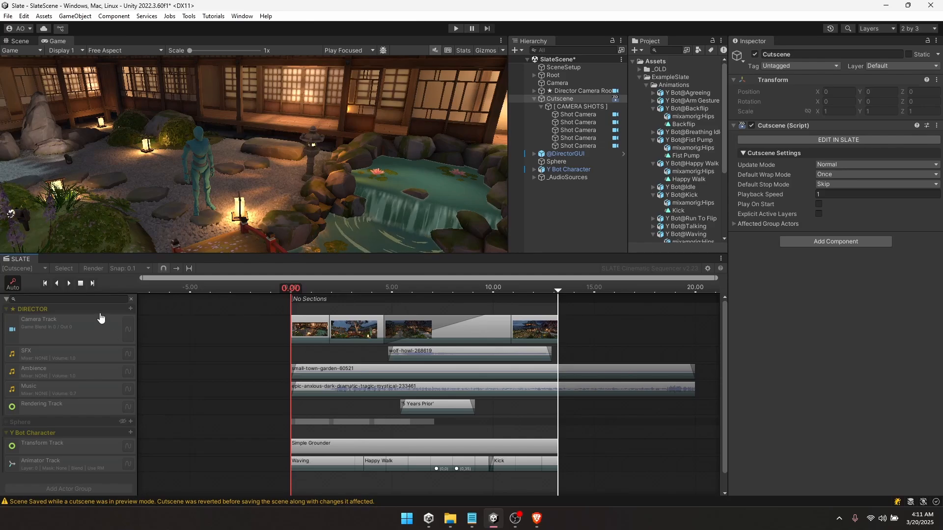
Exit the cutscene preview and add an audio track named Voices Track to the Director group
{"action": "left_click", "coordinate": [80, 284]}
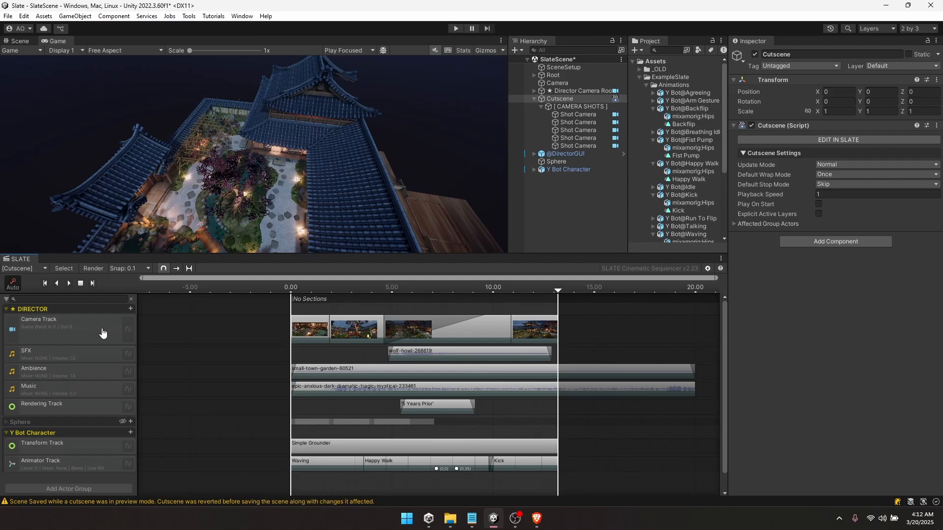
{"action": "left_click", "coordinate": [131, 310]}
{"action": "mouse_move", "coordinate": [157, 318]}
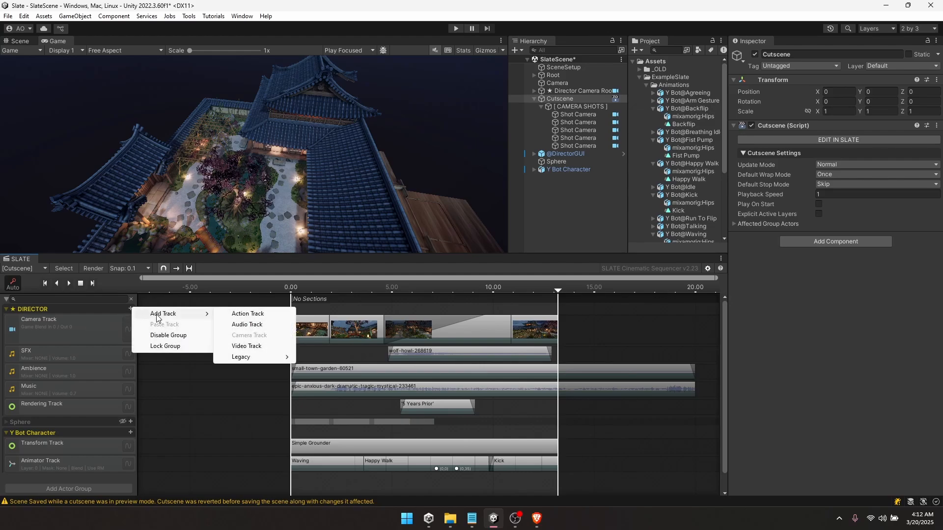
{"action": "left_click", "coordinate": [252, 325]}
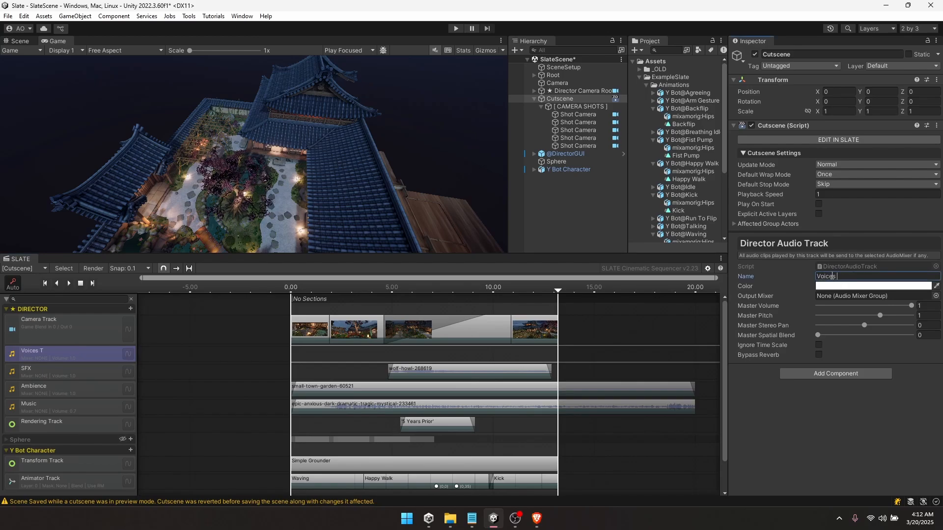
{"action": "type", "text": "k"}
Add an audio clip near the start of the Voices Track and assign it the ElevenLabs recording from the Voices folder
{"action": "right_click", "coordinate": [328, 355]}
{"action": "left_click", "coordinate": [357, 362]}
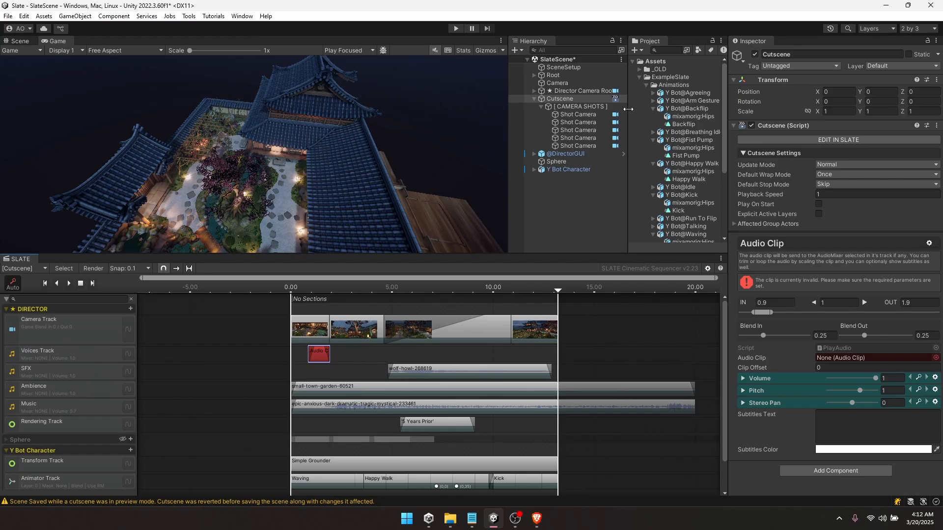
{"action": "left_click_drag", "start_coordinate": [628, 109], "coordinate": [608, 101]}
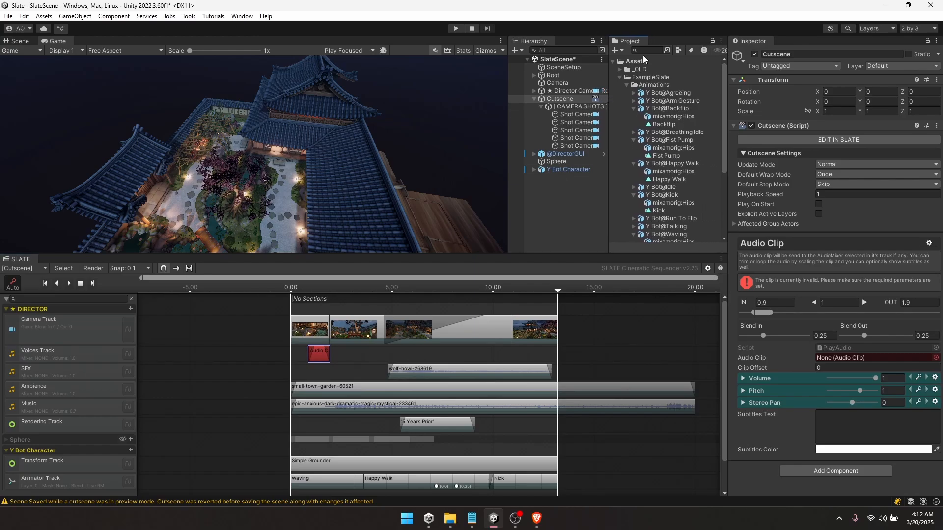
{"action": "left_click", "coordinate": [627, 85]}
{"action": "left_click", "coordinate": [634, 101]}
{"action": "left_click_drag", "start_coordinate": [683, 108], "coordinate": [319, 356]}
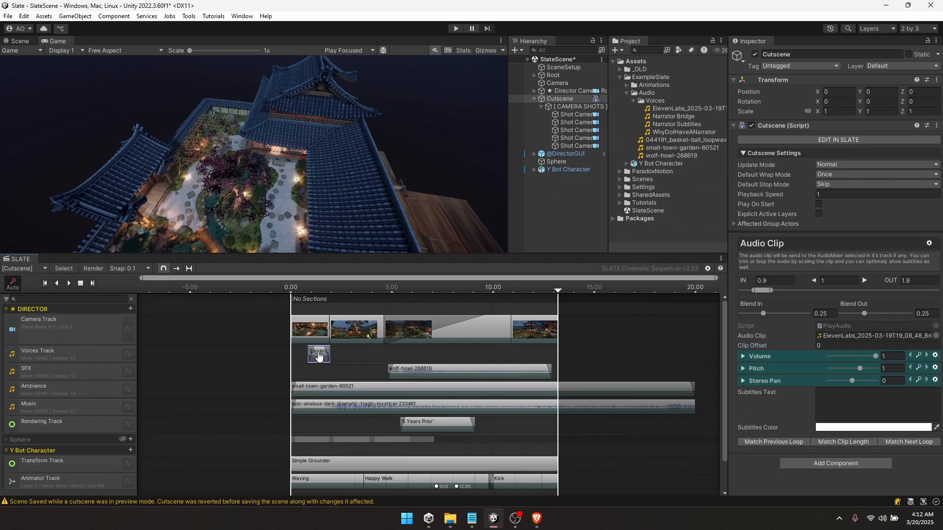
Match the voice clip to its audio length, start it at 0.2 with a 0.131 blend-in, and preview it from the start
{"action": "scroll", "coordinate": [318, 356], "scroll_direction": "up", "scroll_amount": 5}
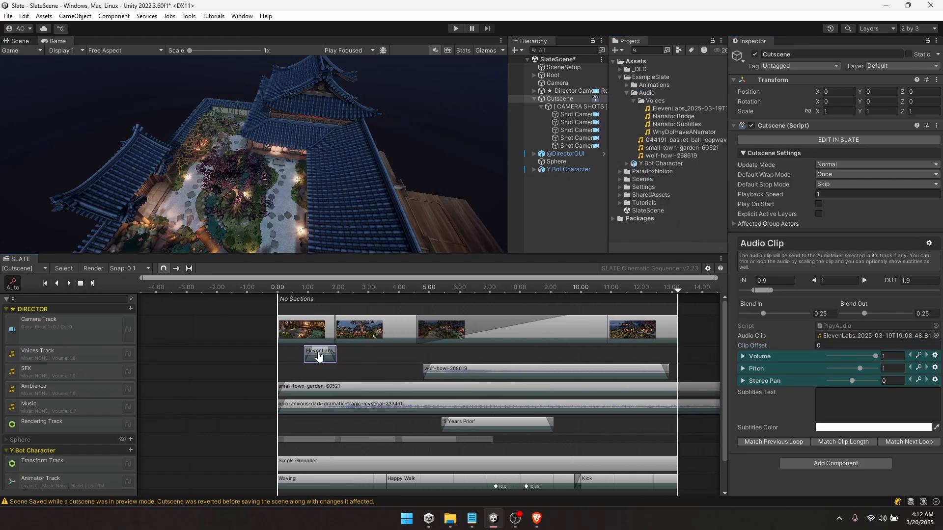
{"action": "left_click", "coordinate": [833, 440]}
{"action": "middle_click_drag", "start_coordinate": [422, 356], "coordinate": [429, 357]}
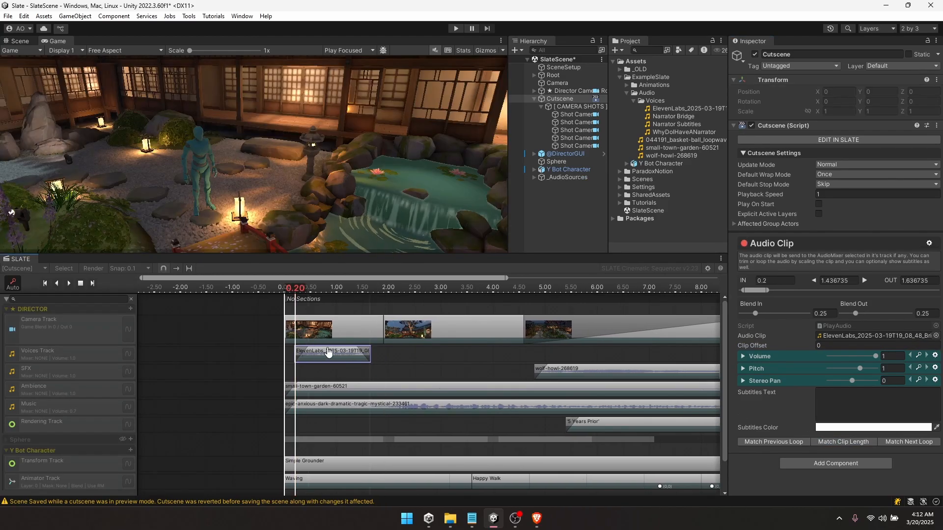
{"action": "left_click_drag", "start_coordinate": [755, 314], "coordinate": [749, 313]}
{"action": "left_click", "coordinate": [423, 353]}
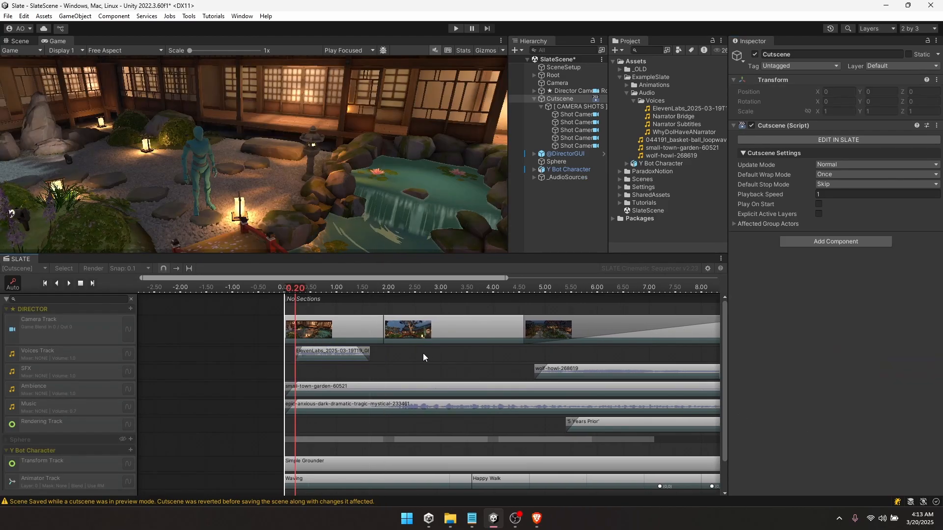
{"action": "left_click", "coordinate": [289, 286]}
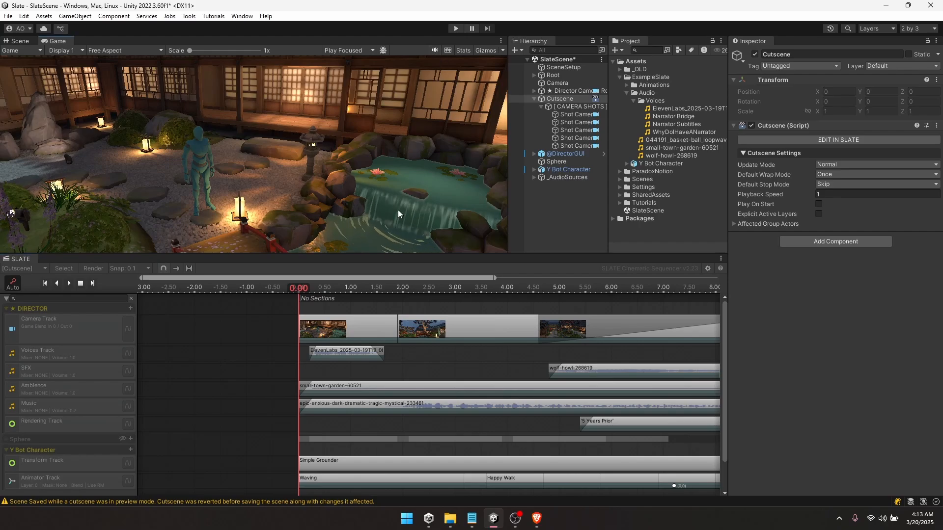
{"action": "key", "text": "space"}
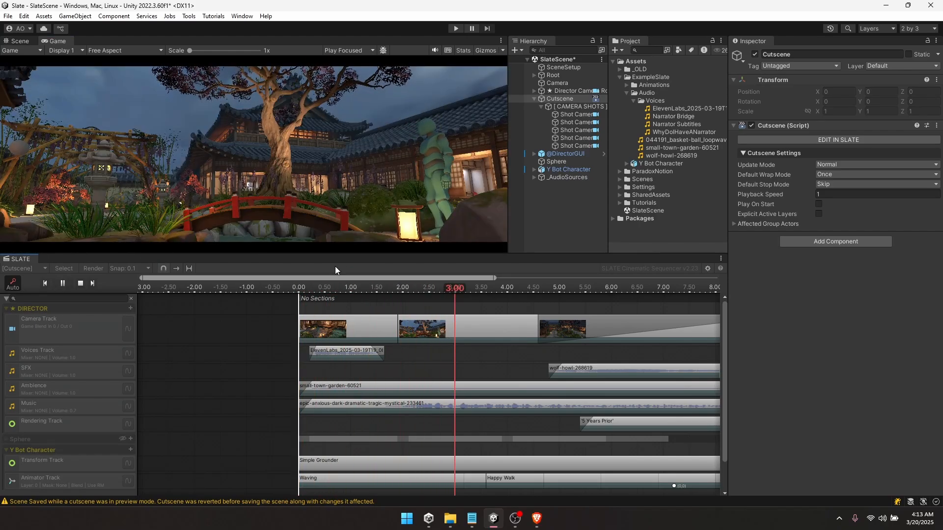
{"action": "key", "text": "space"}
Give the first voice clip the subtitle "Hey. I'm over here!" and preview it
{"action": "left_click", "coordinate": [337, 353]}
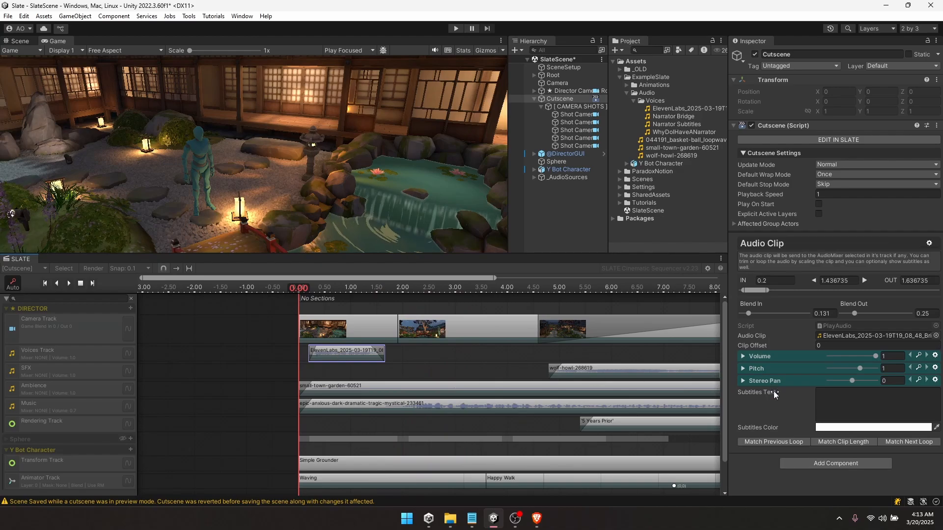
{"action": "left_click", "coordinate": [840, 395]}
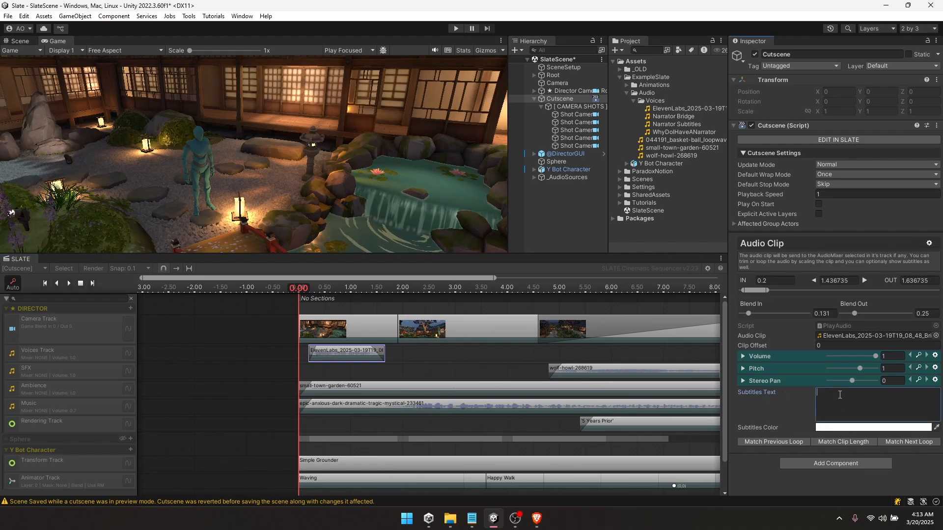
{"action": "type", "text": "Hey. I'm over here!"}
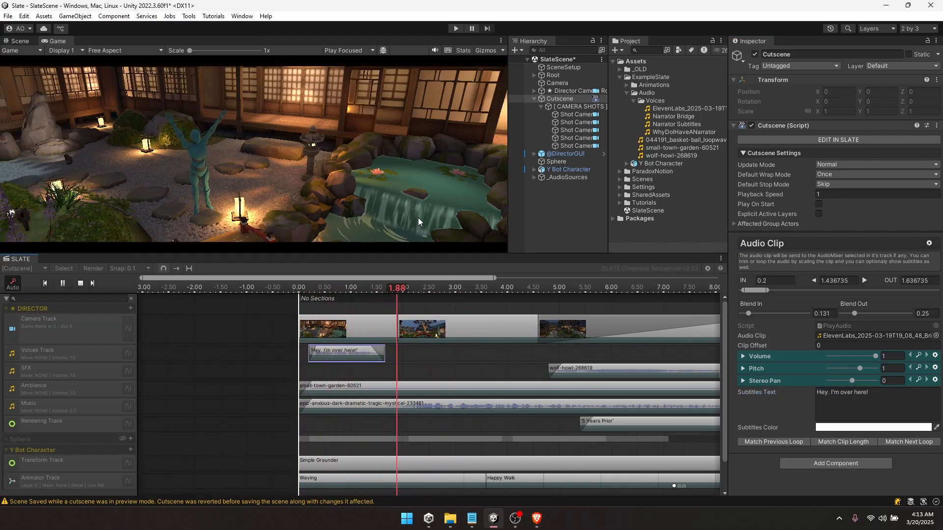
{"action": "key", "text": "space"}
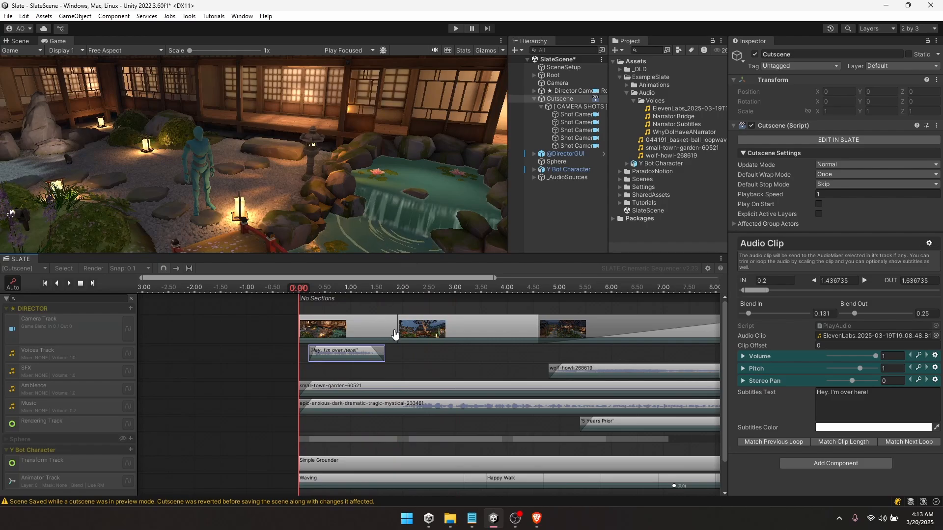
Add an audio clip at about 2.5 on the Voices Track using Narrator Bridge, matched to the recording's length
{"action": "left_click_drag", "start_coordinate": [285, 254], "coordinate": [285, 259]}
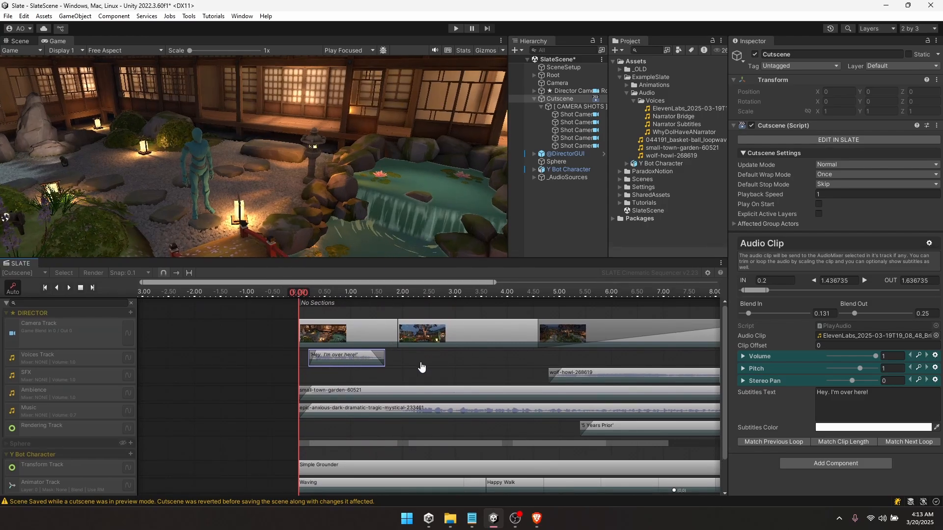
{"action": "right_click", "coordinate": [405, 354]}
{"action": "left_click", "coordinate": [417, 357]}
{"action": "left_click_drag", "start_coordinate": [709, 186], "coordinate": [842, 357]}
{"action": "middle_click_drag", "start_coordinate": [523, 358], "coordinate": [458, 357]}
Add a length-matched audio clip using WhyDoIHaveANarrator at 6.4 on the Voices Track, after the Narrator Bridge clip
{"action": "right_click", "coordinate": [585, 355]}
{"action": "left_click", "coordinate": [603, 358]}
{"action": "left_click_drag", "start_coordinate": [604, 360], "coordinate": [563, 359]}
{"action": "left_click_drag", "start_coordinate": [683, 132], "coordinate": [841, 357]}
{"action": "middle_click_drag", "start_coordinate": [593, 352], "coordinate": [485, 353]}
Add a length-matched audio clip using Narrator Subtitles at about 8.3 on the Voices Track
{"action": "right_click", "coordinate": [575, 357]}
{"action": "left_click", "coordinate": [600, 362]}
{"action": "left_click_drag", "start_coordinate": [600, 360], "coordinate": [557, 359]}
{"action": "left_click_drag", "start_coordinate": [682, 128], "coordinate": [841, 357]}
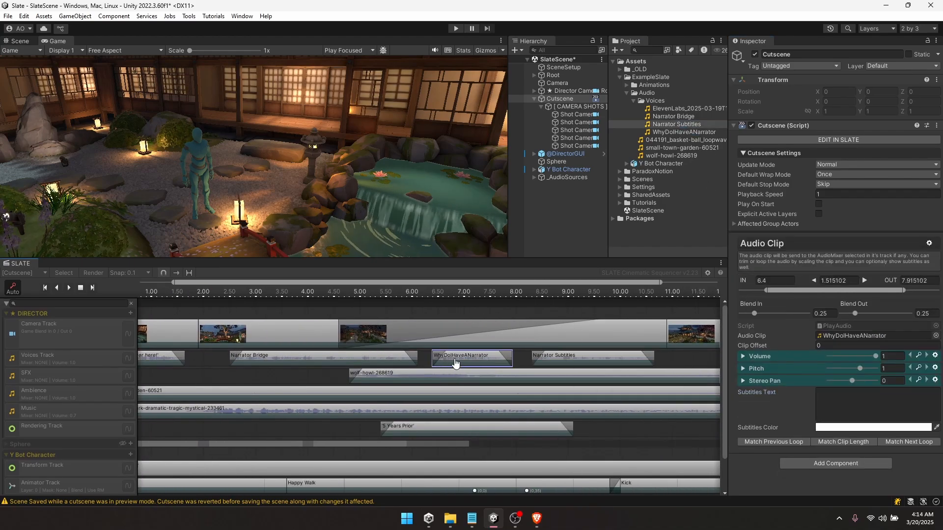
Play the whole cutscene in a taller Game view to review the voice clips, and move the playhead to 8.7
{"action": "left_click", "coordinate": [679, 358]}
{"action": "key", "text": "space"}
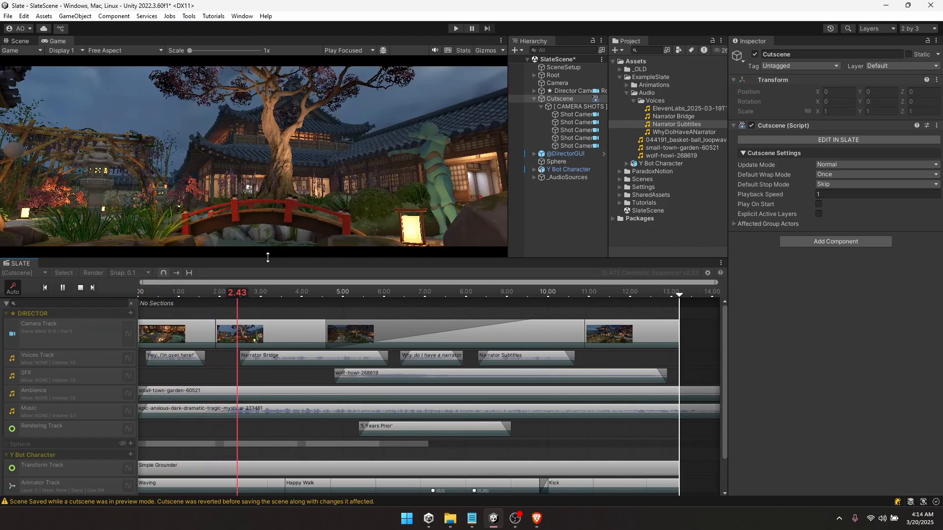
{"action": "left_click_drag", "start_coordinate": [268, 259], "coordinate": [280, 288]}
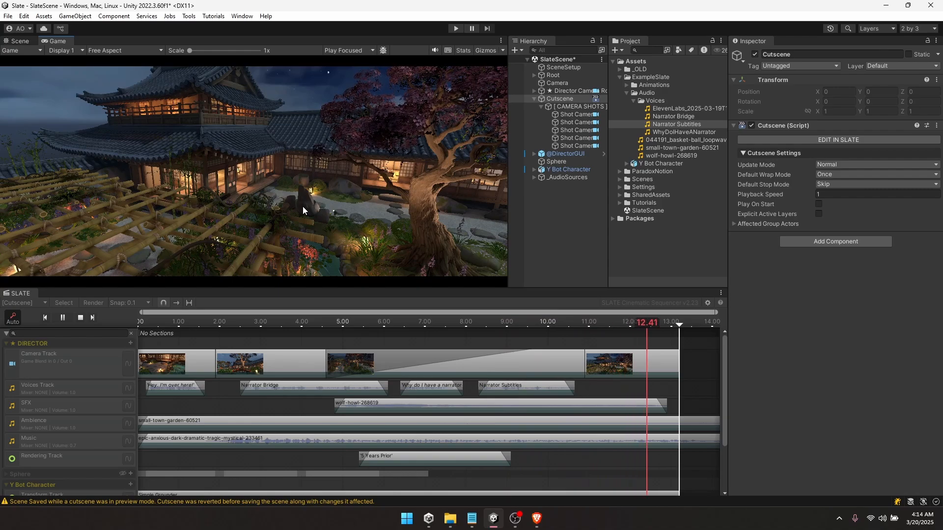
{"action": "left_click", "coordinate": [494, 321]}
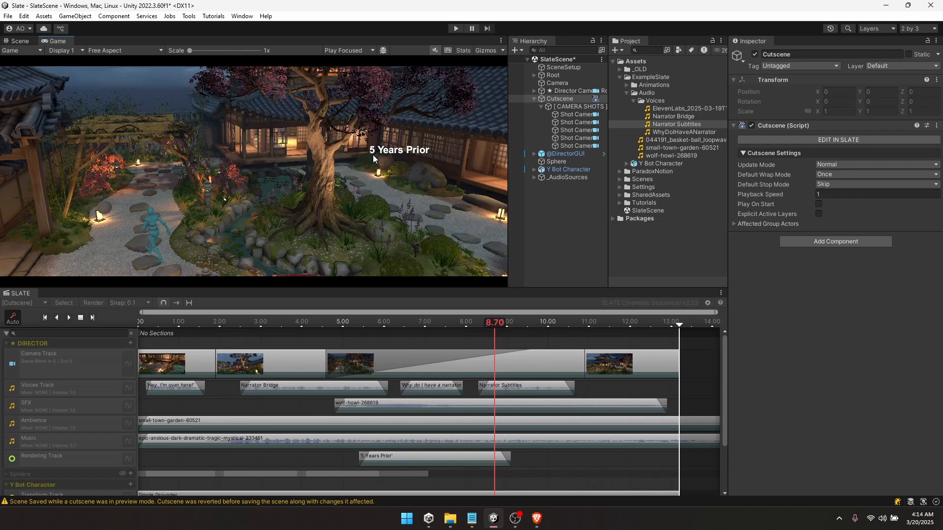
Enable Play On Start for the cutscene, run it in Play Mode with the Game view maximized, and exit Play Mode
{"action": "left_click", "coordinate": [501, 41]}
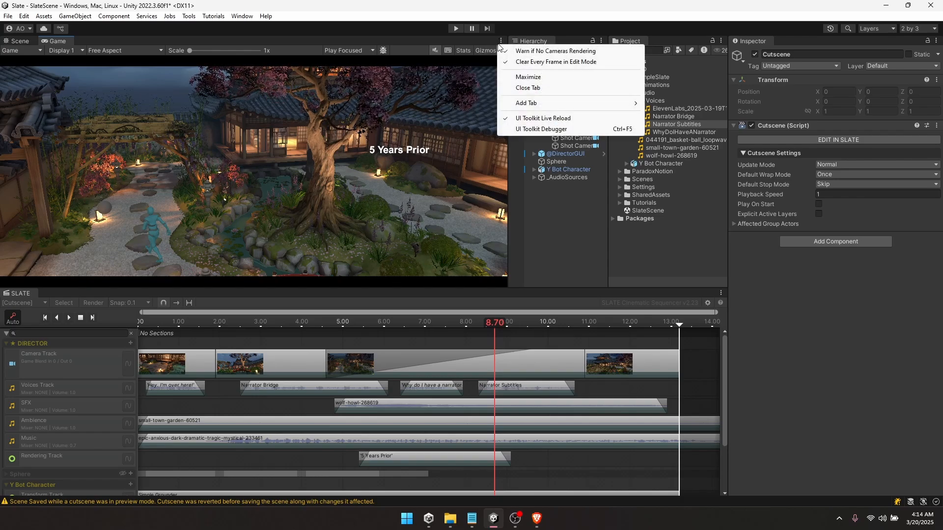
{"action": "left_click", "coordinate": [511, 77]}
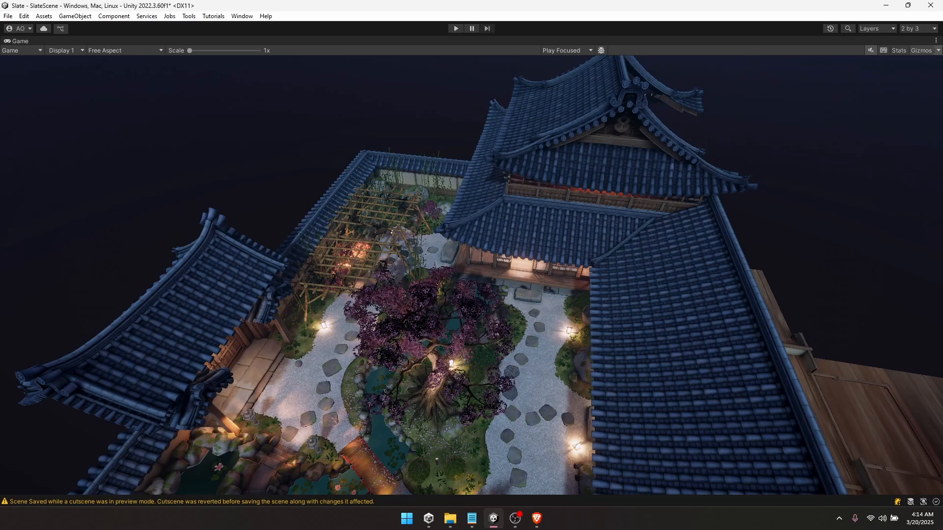
{"action": "left_click", "coordinate": [937, 41]}
{"action": "left_click", "coordinate": [817, 76]}
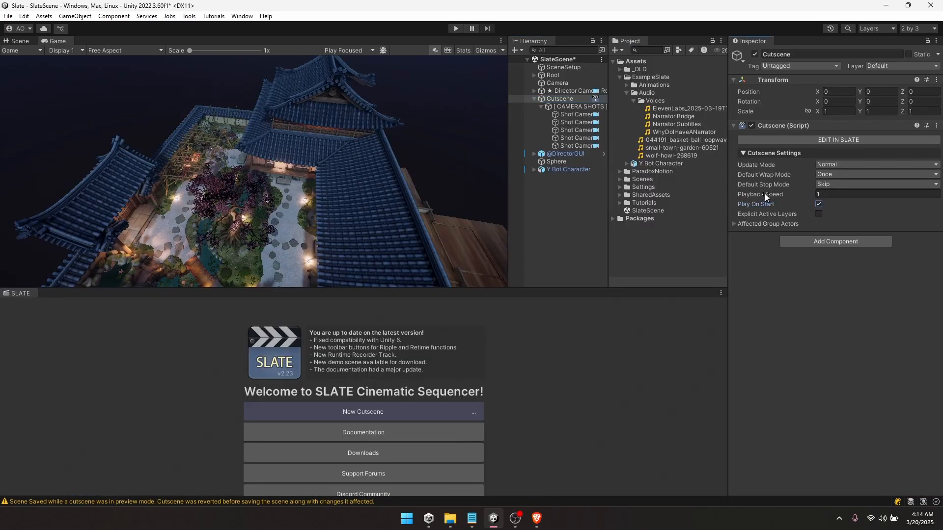
{"action": "key", "text": "shift+space"}
{"action": "left_click", "coordinate": [459, 31]}
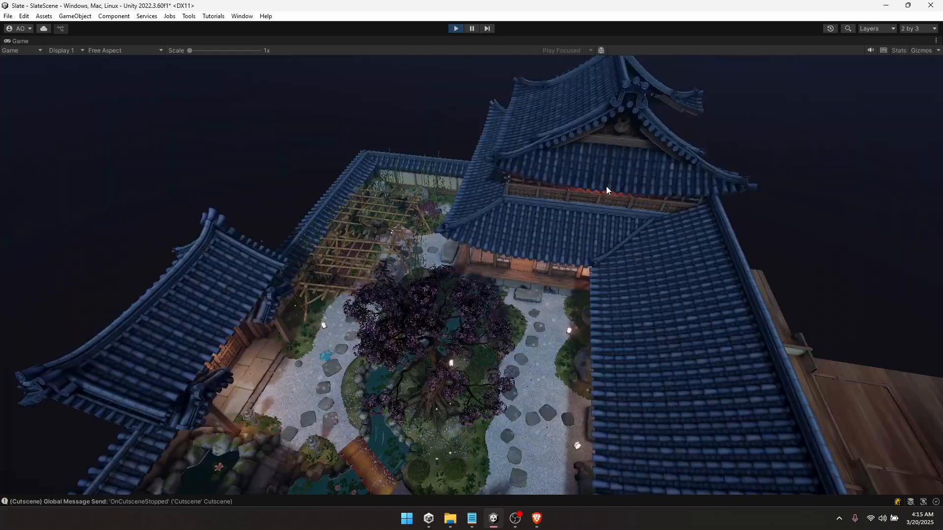
{"action": "key", "text": "ctrl+p"}
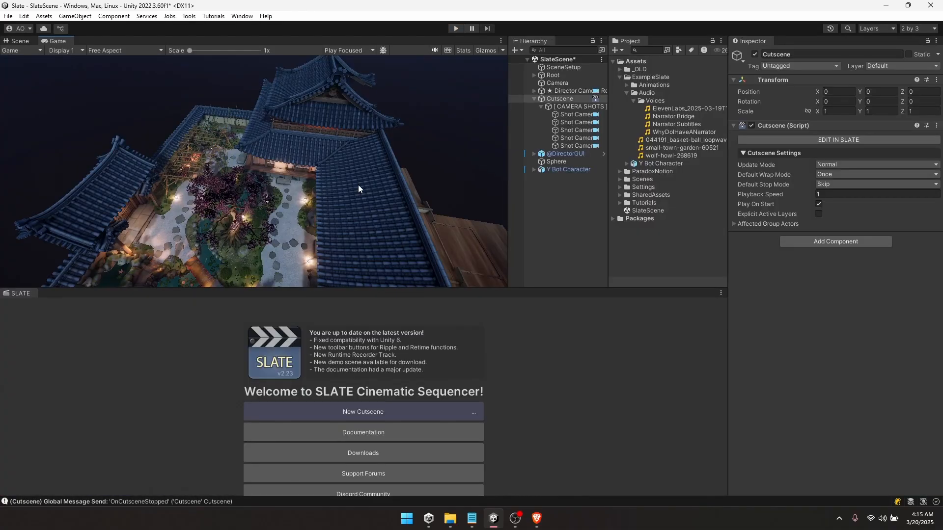